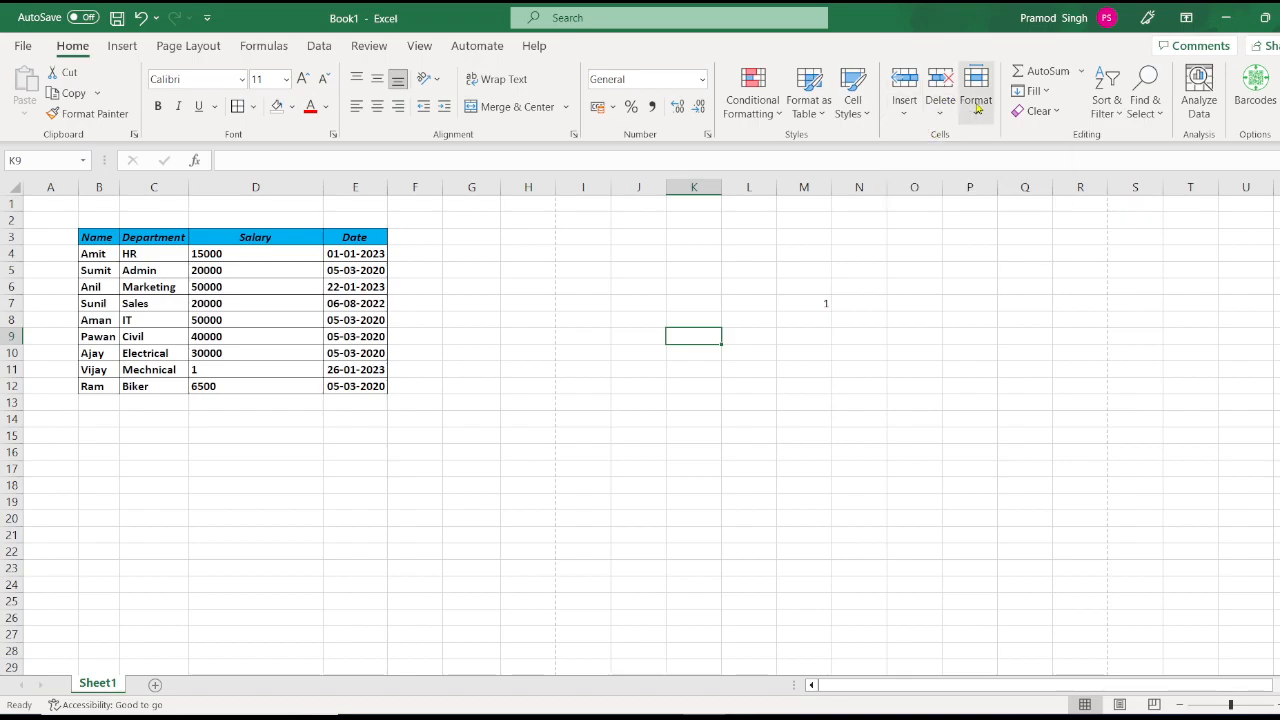
# Step: Select salary cell D6 (50000) and open the Home > Insert dropdown in the Cells group
pyautogui.click(903, 117)
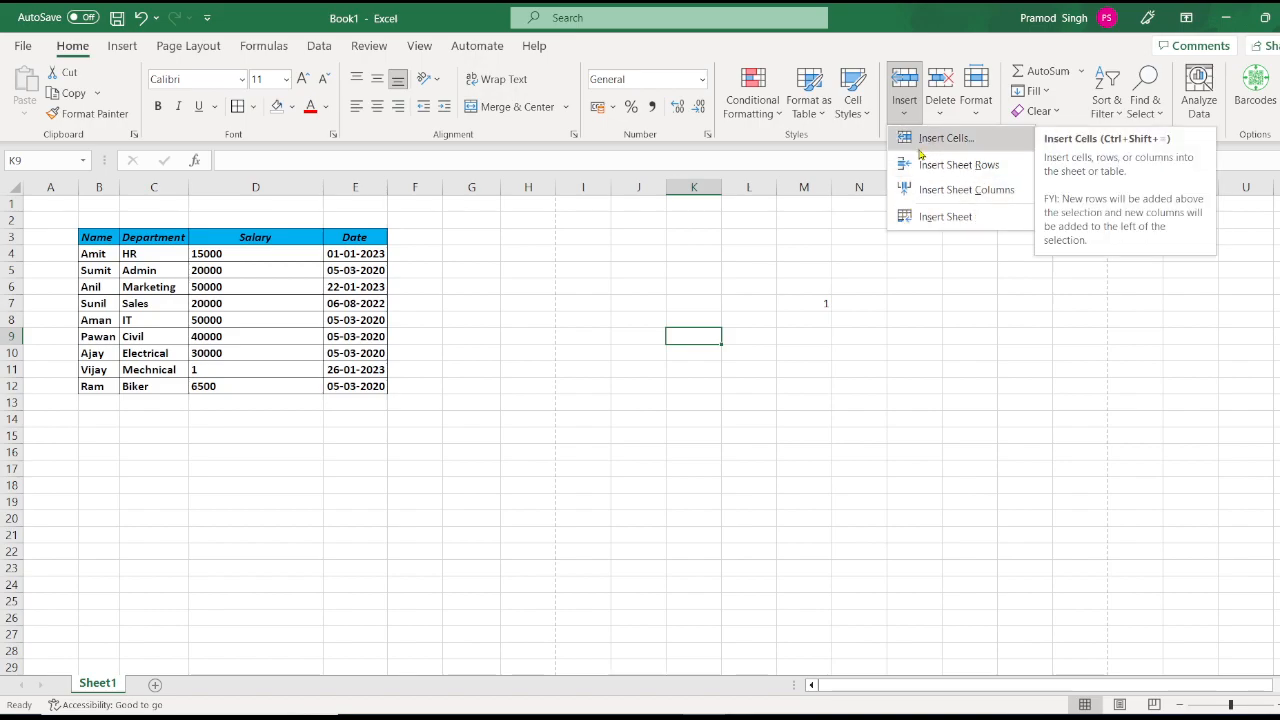
pyautogui.click(251, 280)
pyautogui.click(253, 283)
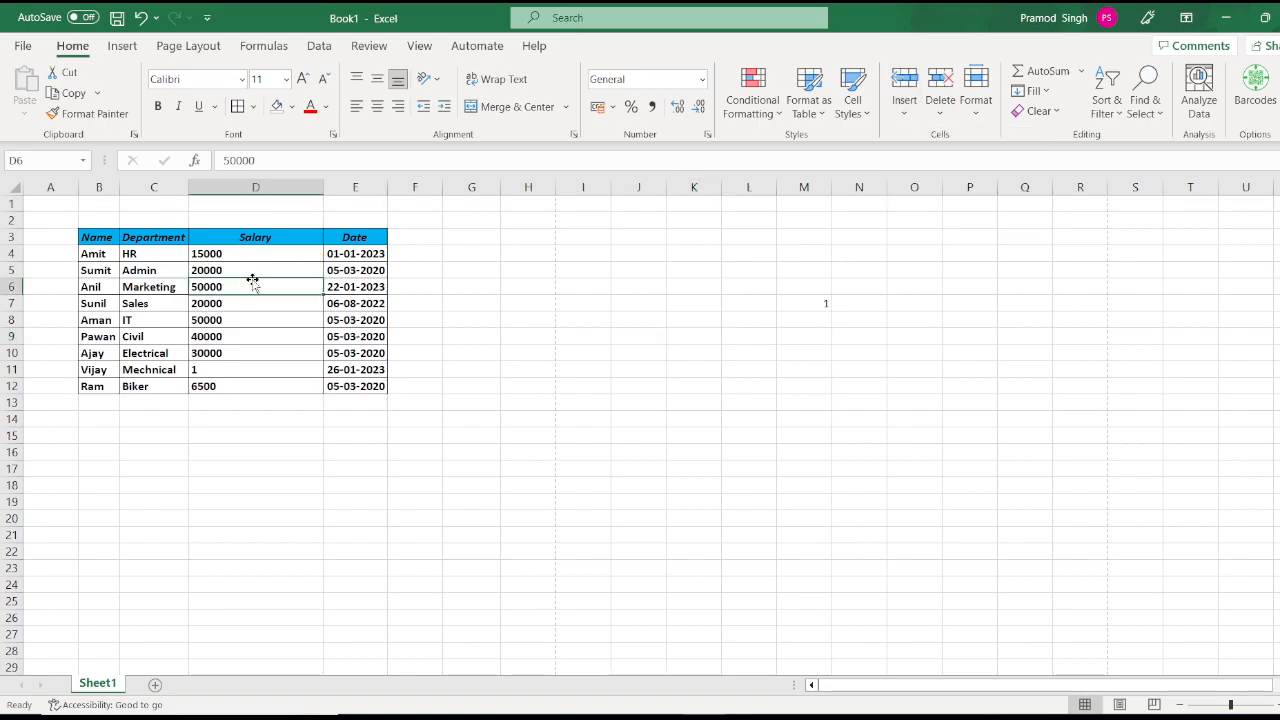
pyautogui.click(910, 112)
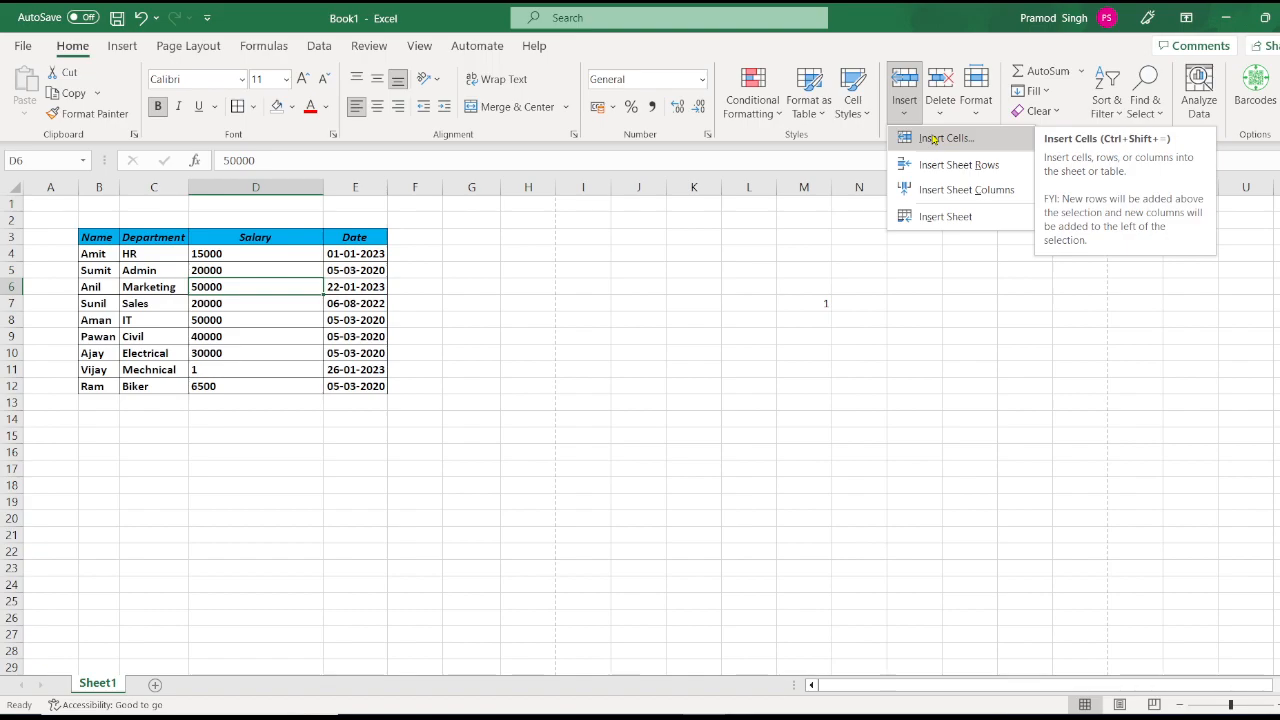
pyautogui.click(934, 139)
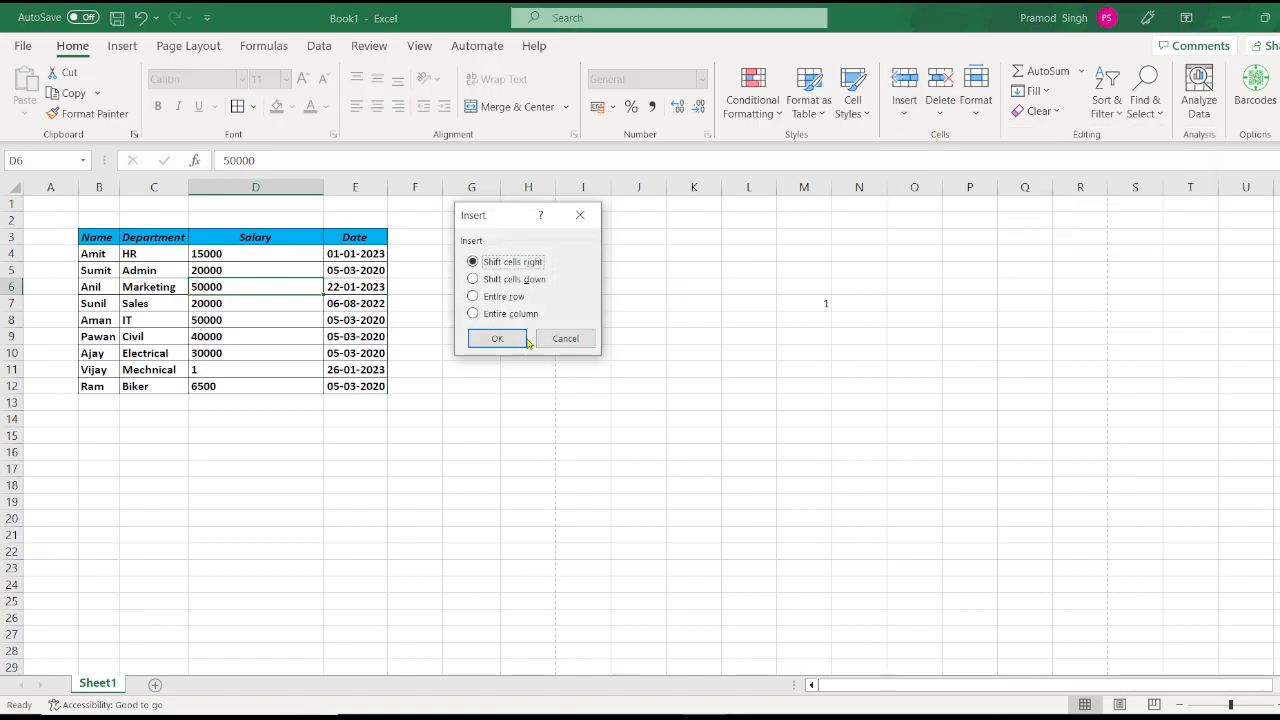
pyautogui.click(497, 338)
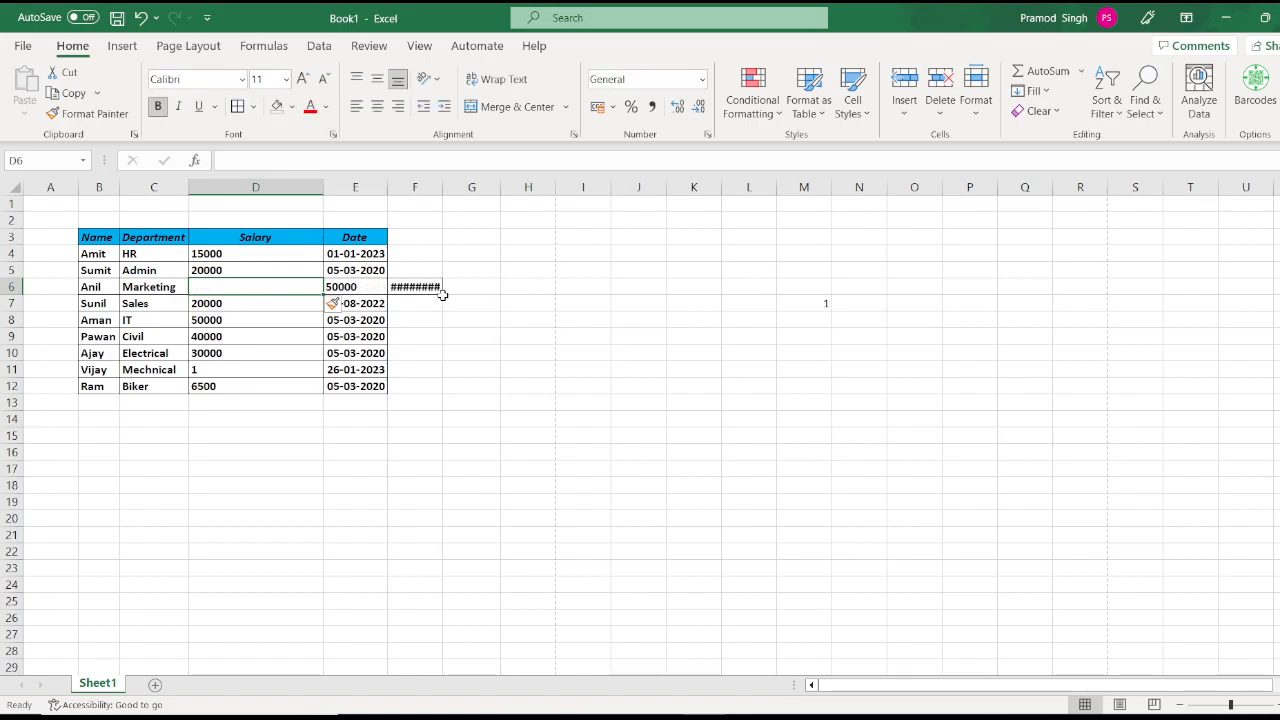
pyautogui.hotkey('ctrl', 'z')
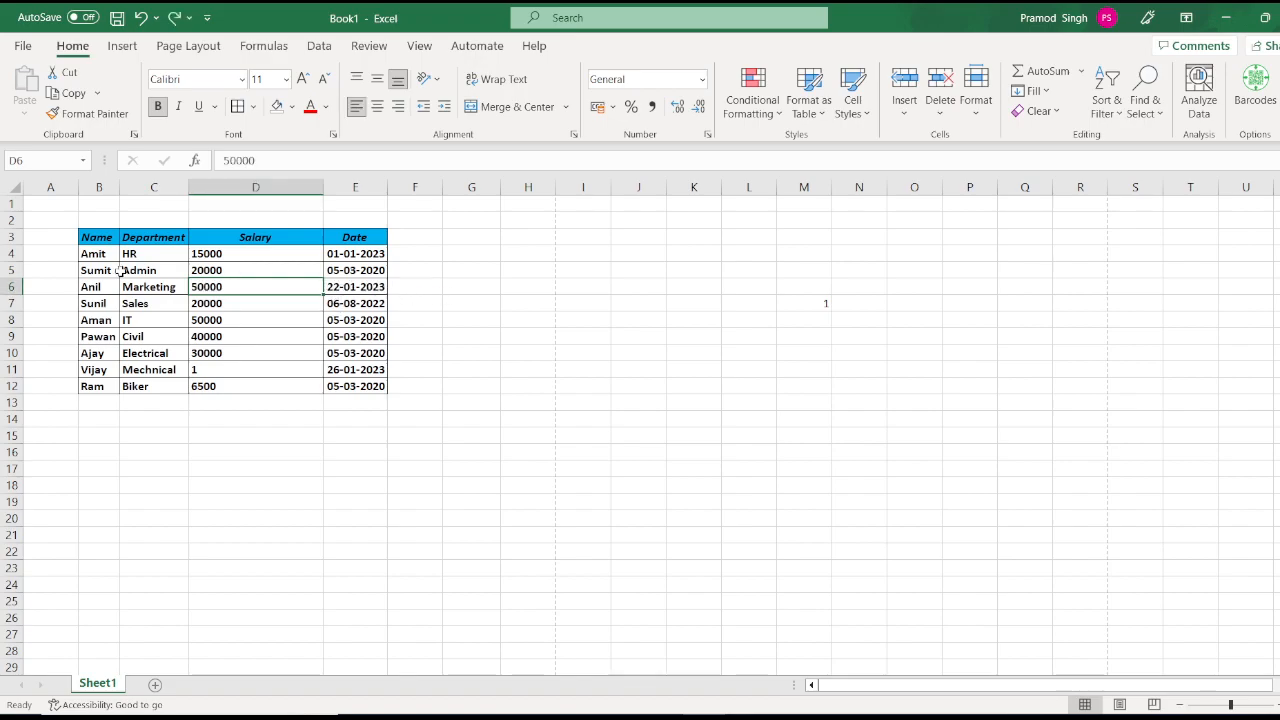
pyautogui.click(906, 115)
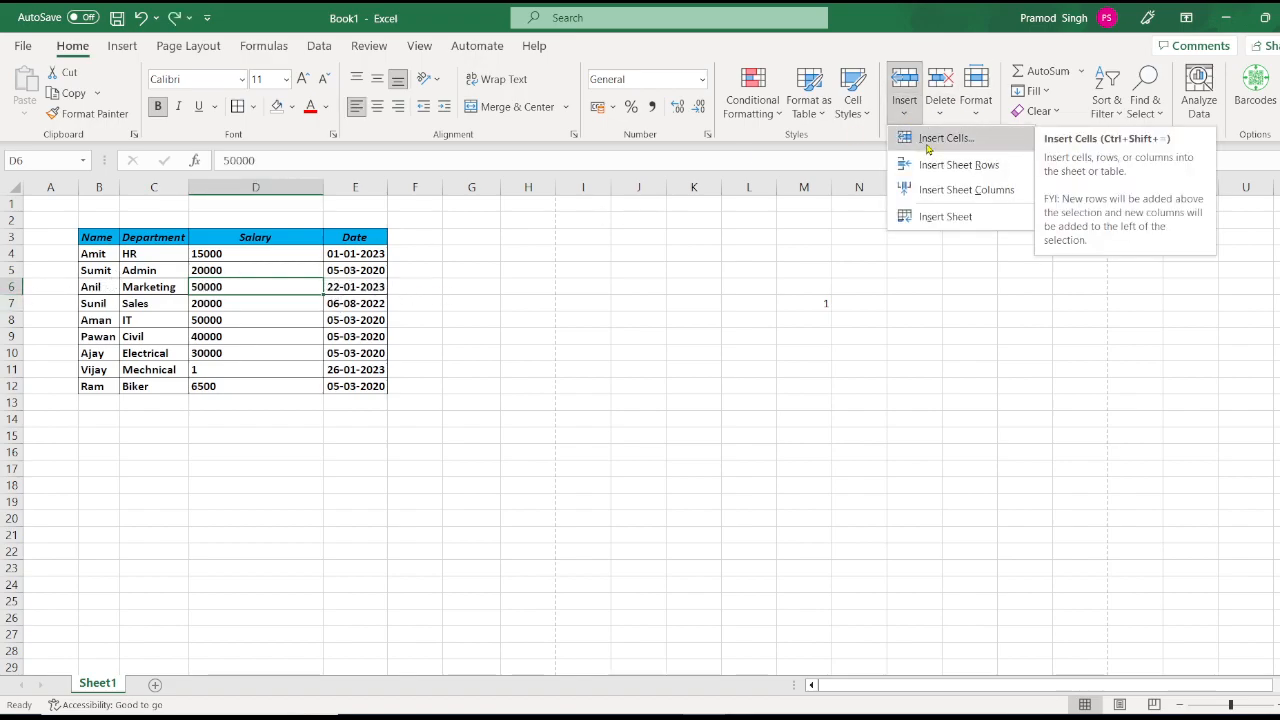
pyautogui.click(928, 147)
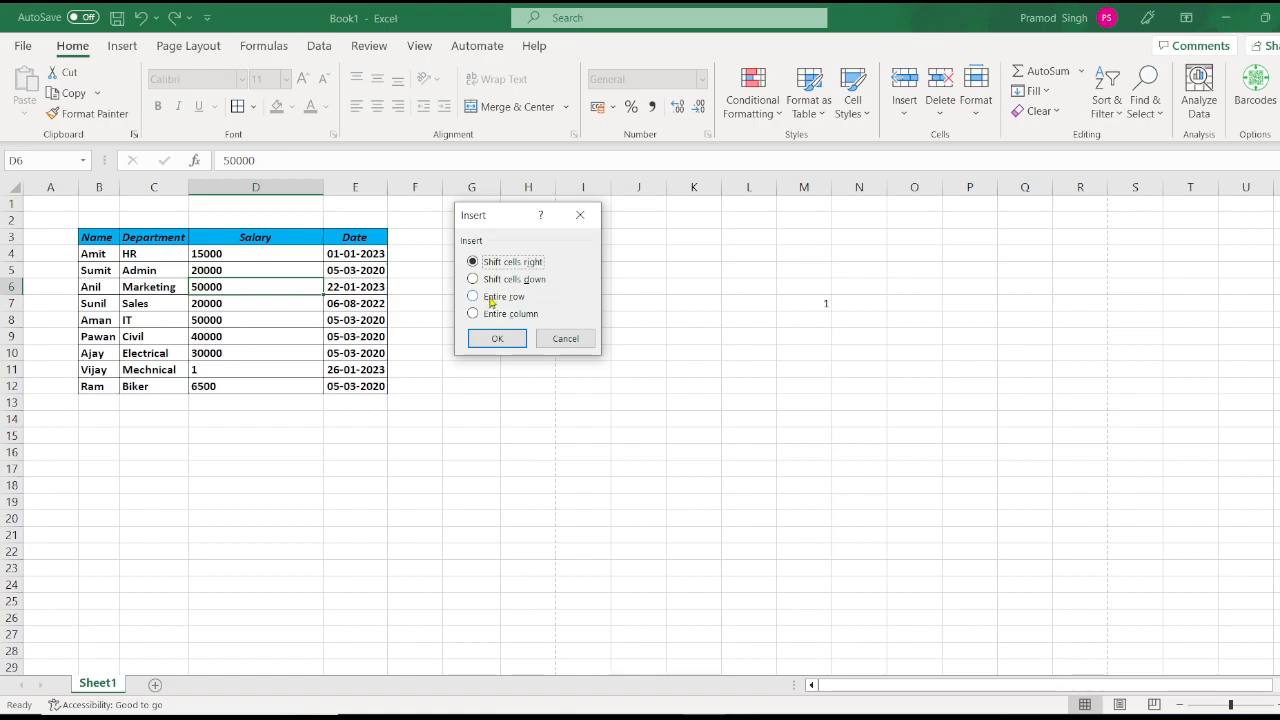
pyautogui.click(488, 279)
pyautogui.click(515, 337)
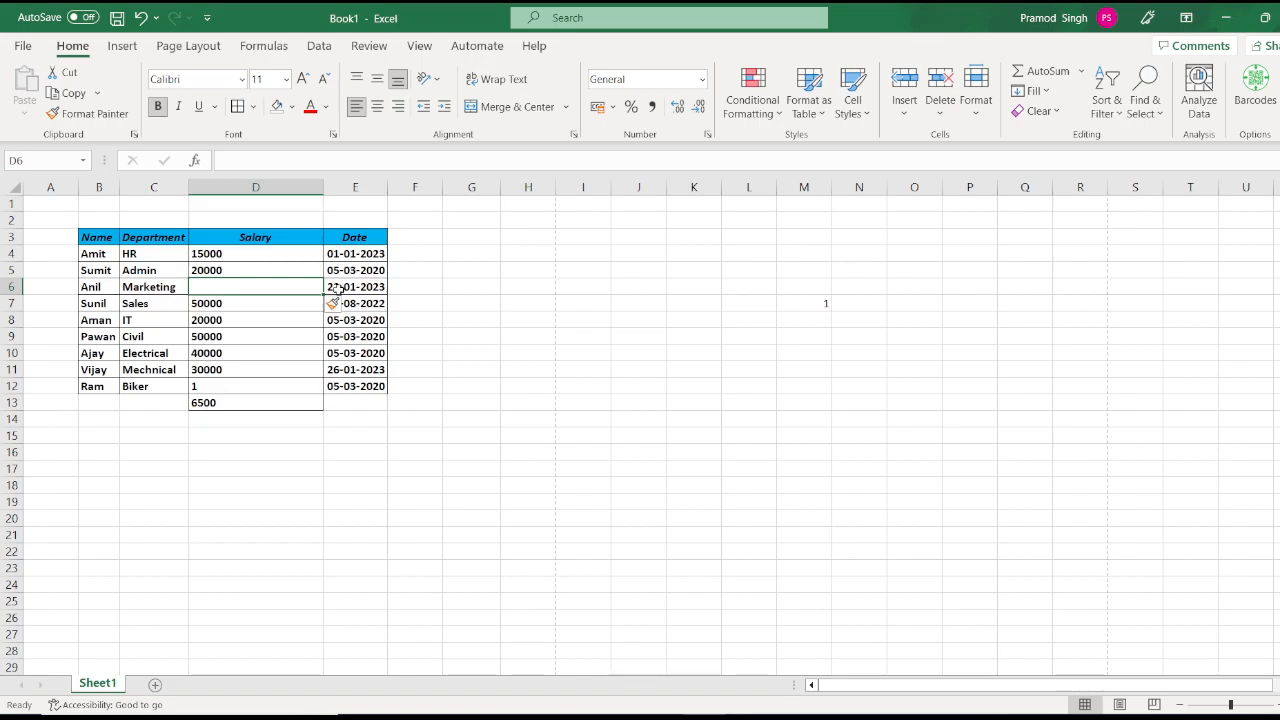
pyautogui.hotkey('ctrl', 'z')
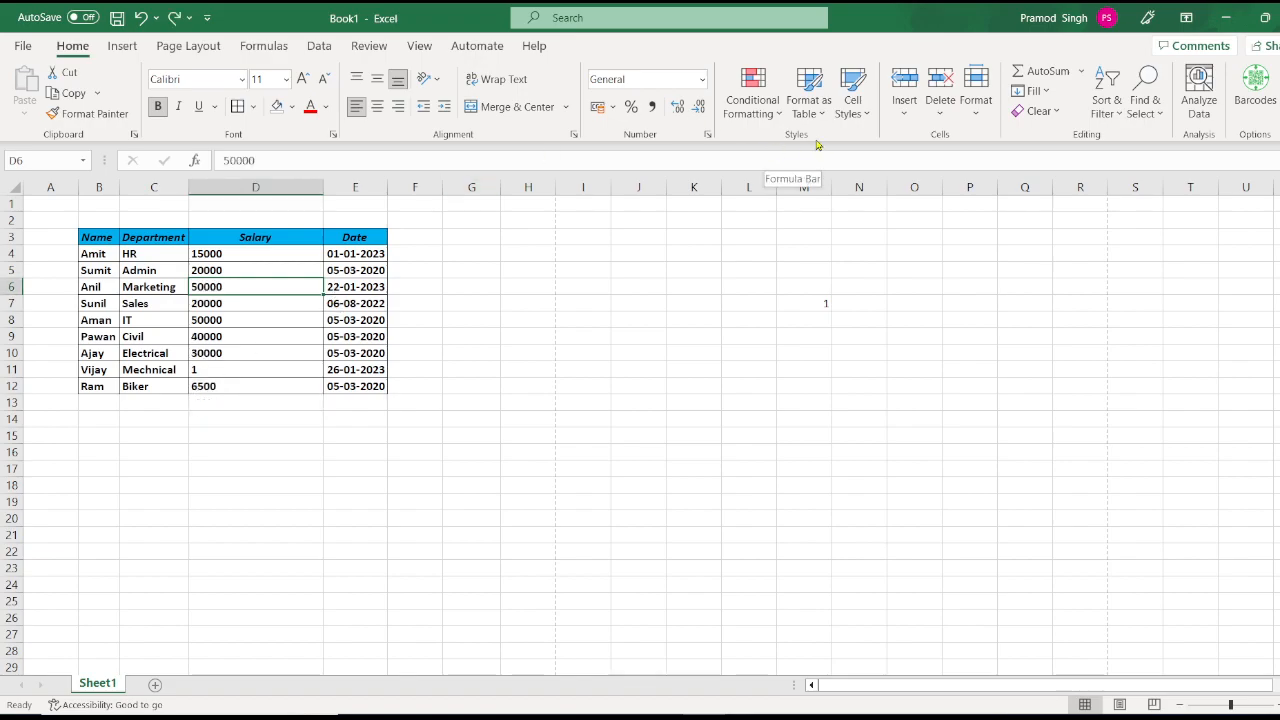
pyautogui.click(906, 107)
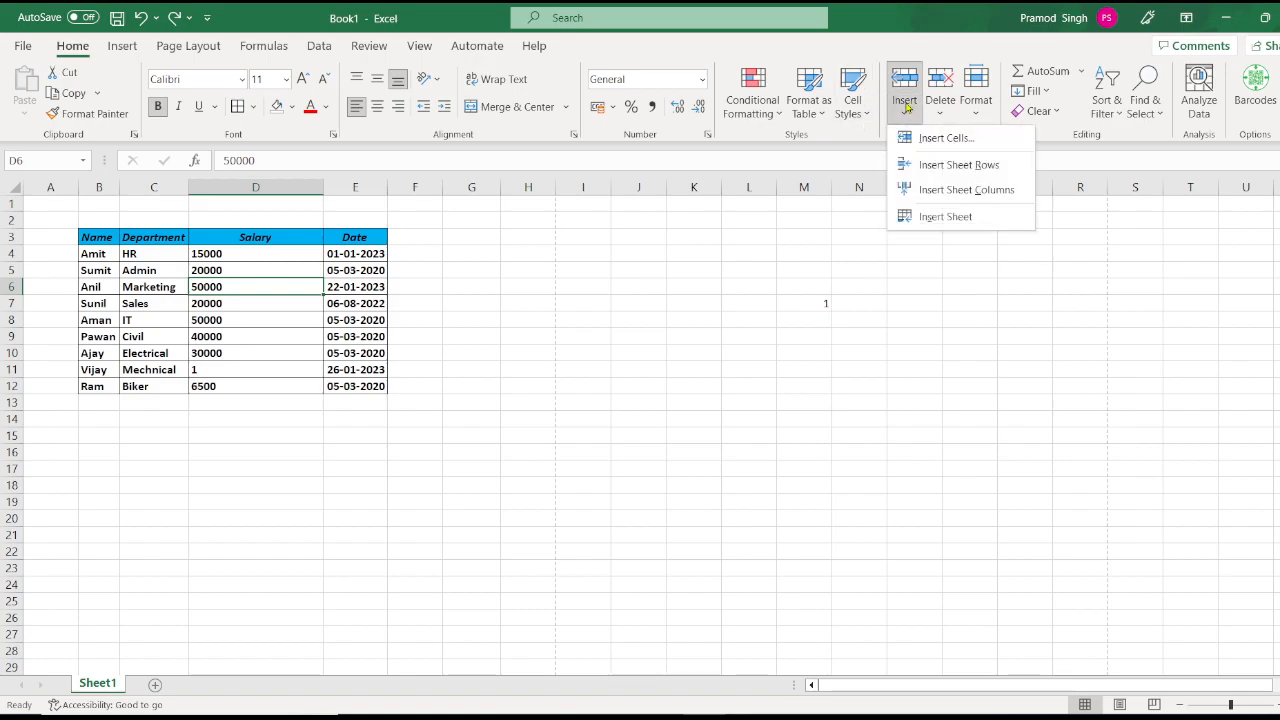
pyautogui.click(928, 145)
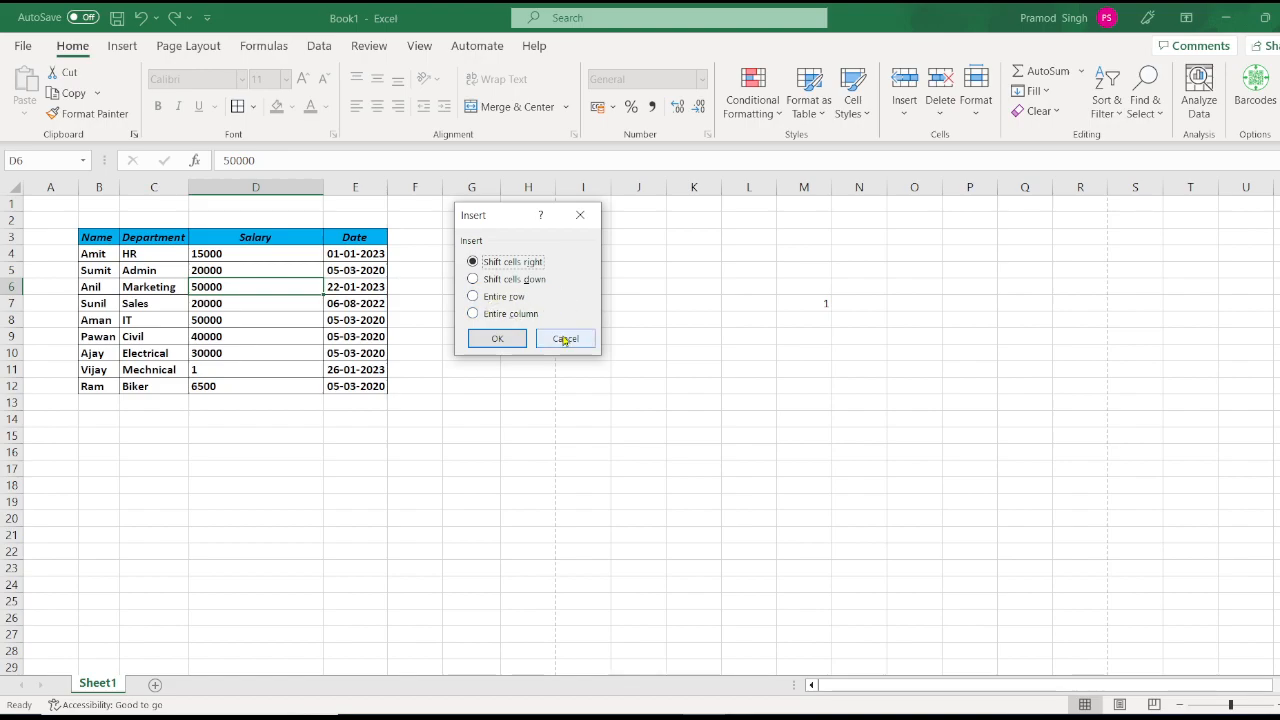
pyautogui.click(565, 340)
pyautogui.click(905, 106)
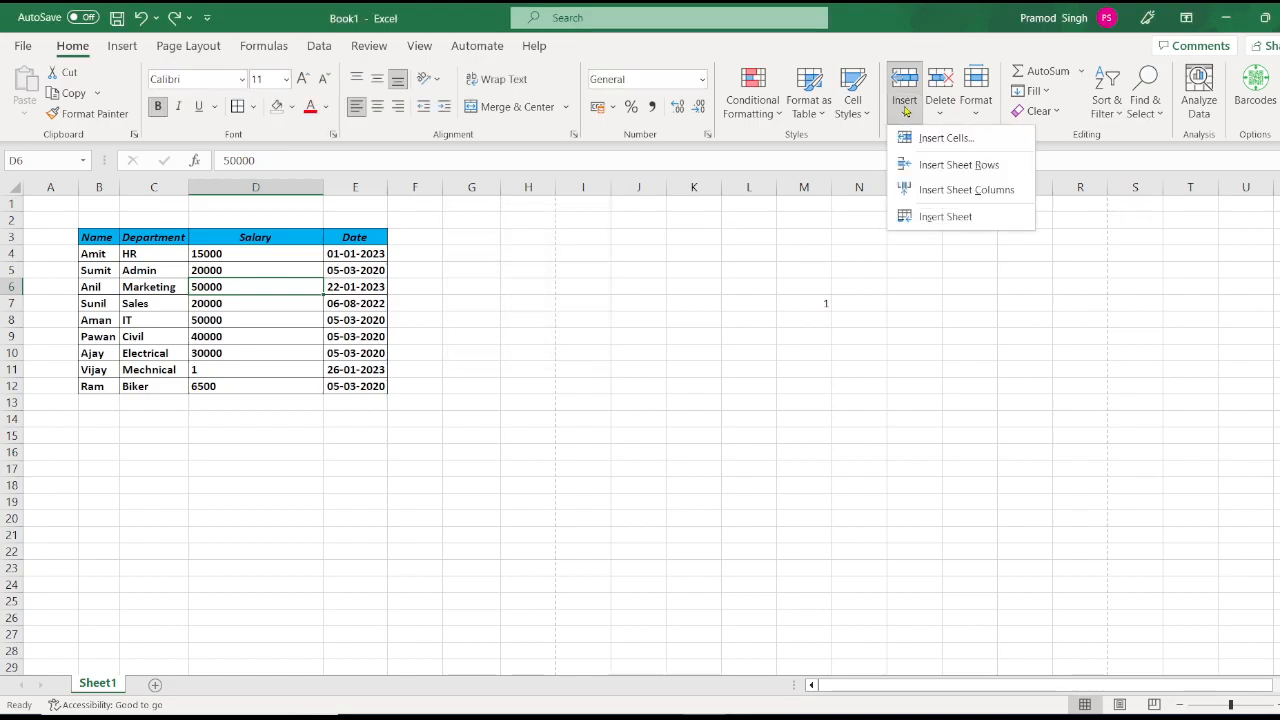
pyautogui.click(912, 139)
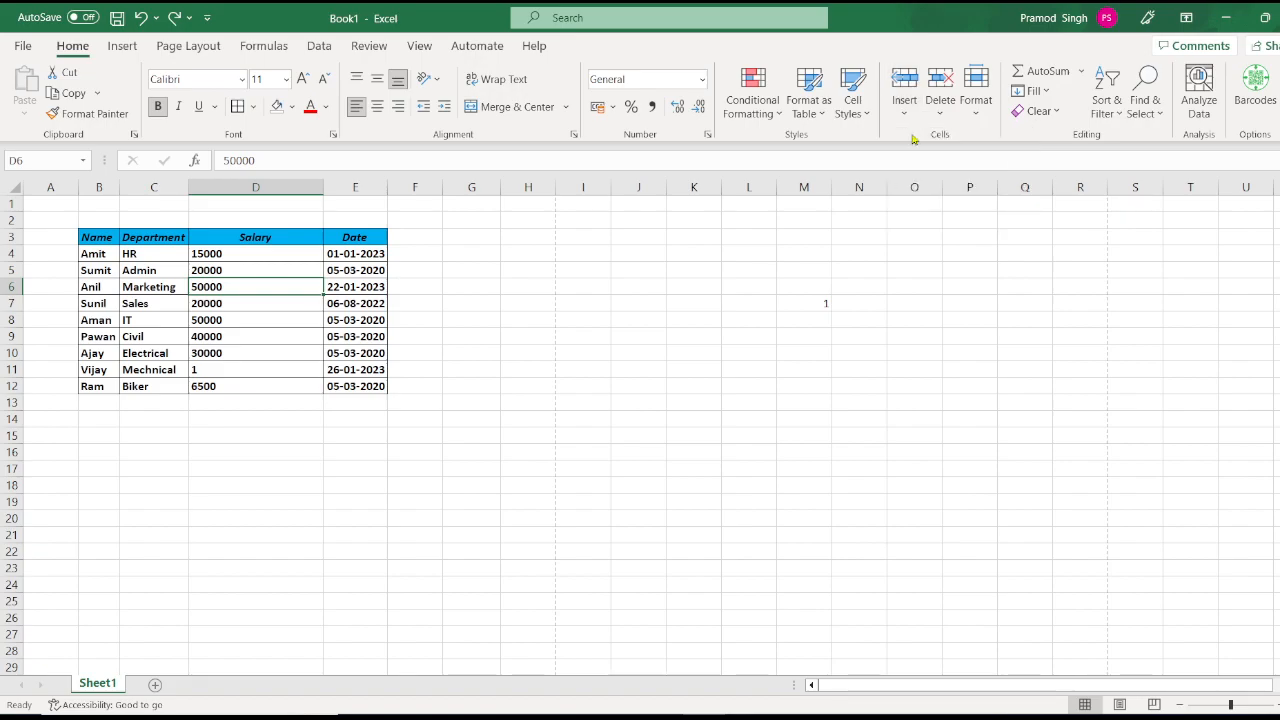
pyautogui.click(574, 342)
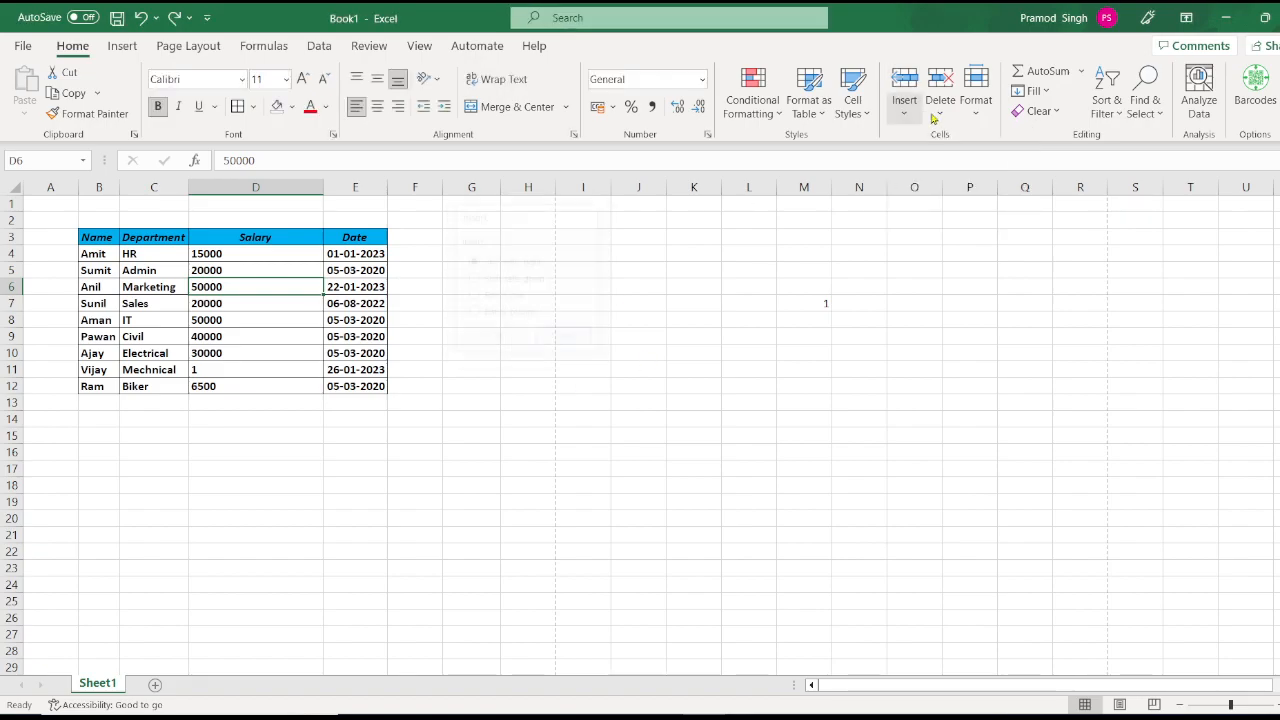
pyautogui.click(906, 112)
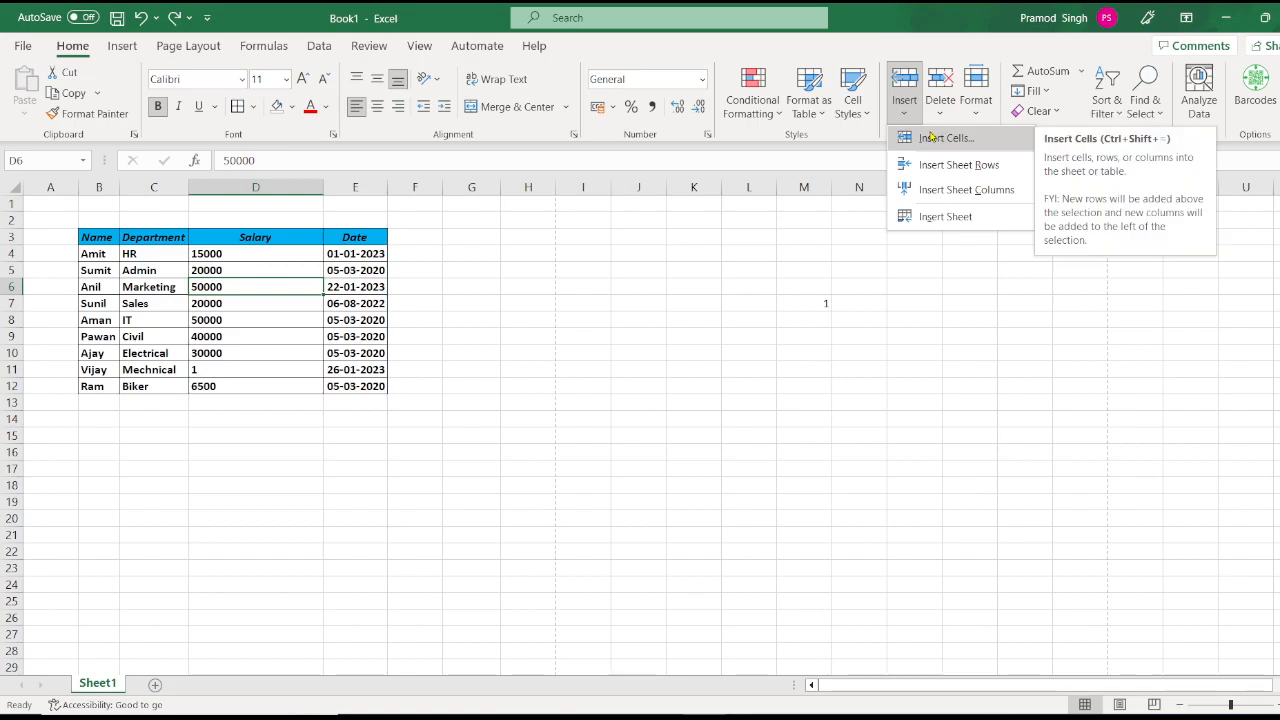
pyautogui.click(386, 287)
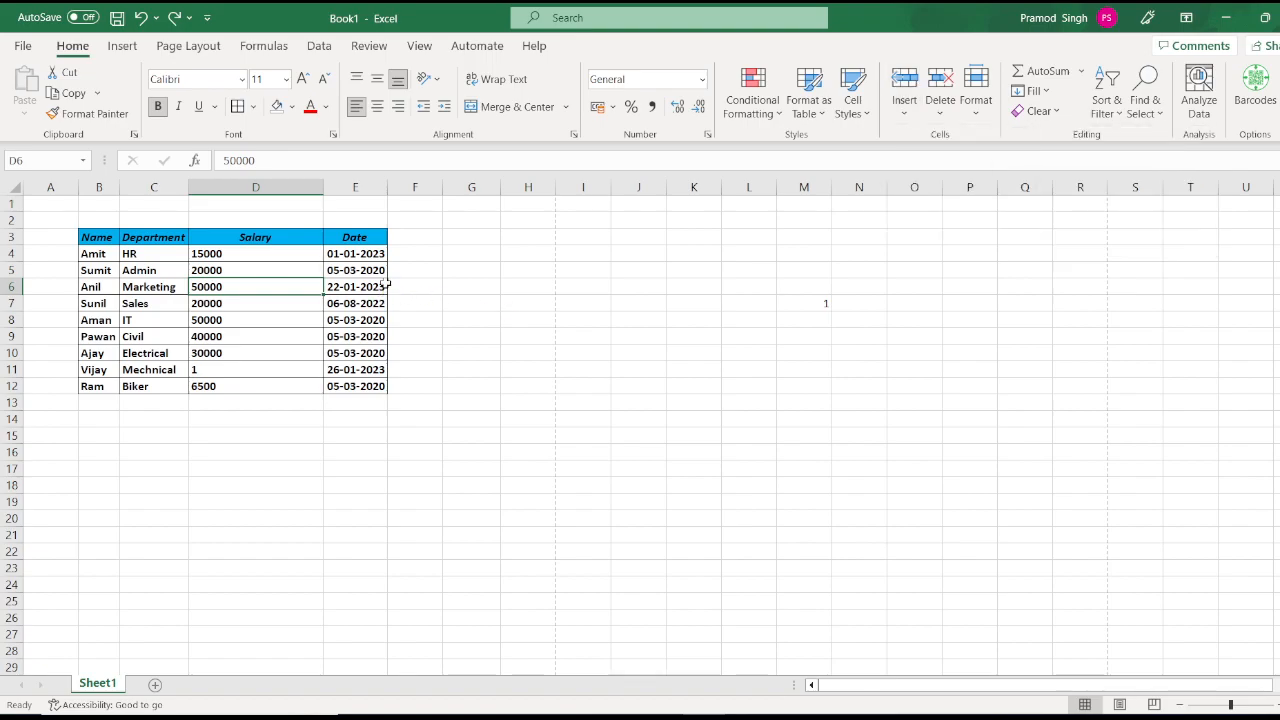
pyautogui.hotkey('ctrl', 'shift', '+')
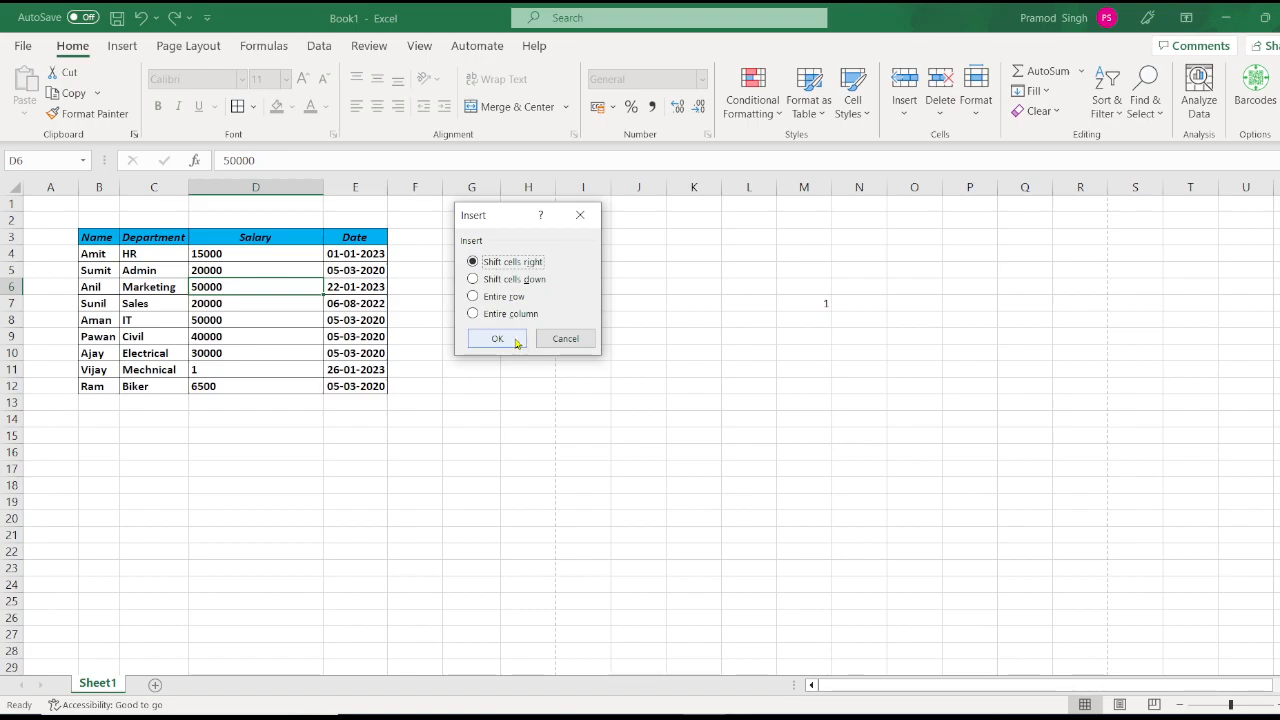
pyautogui.click(566, 341)
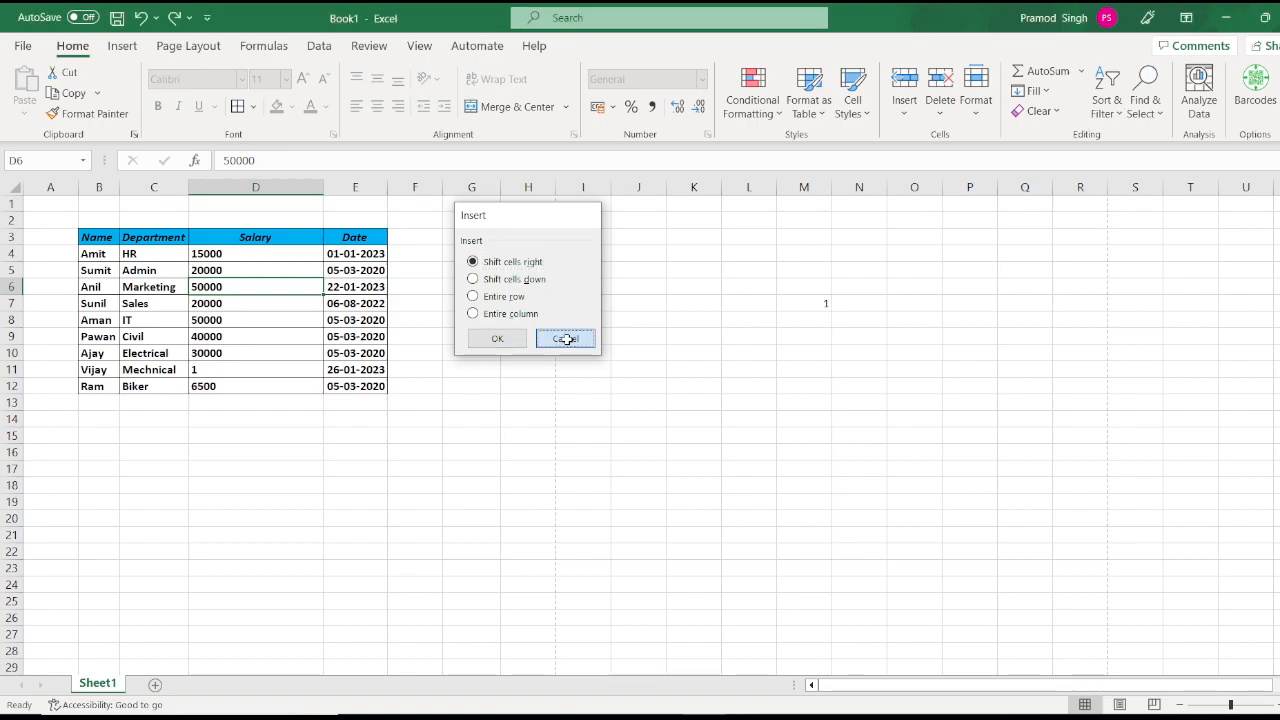
pyautogui.click(904, 115)
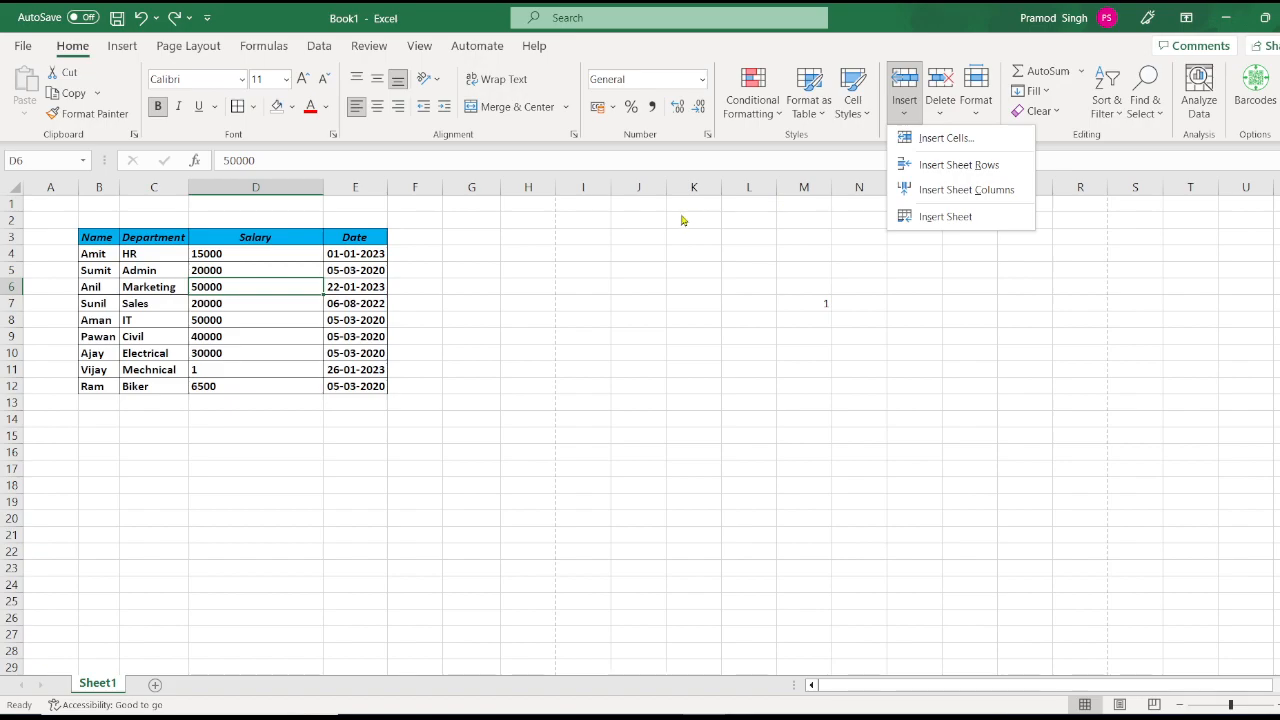
pyautogui.click(224, 288)
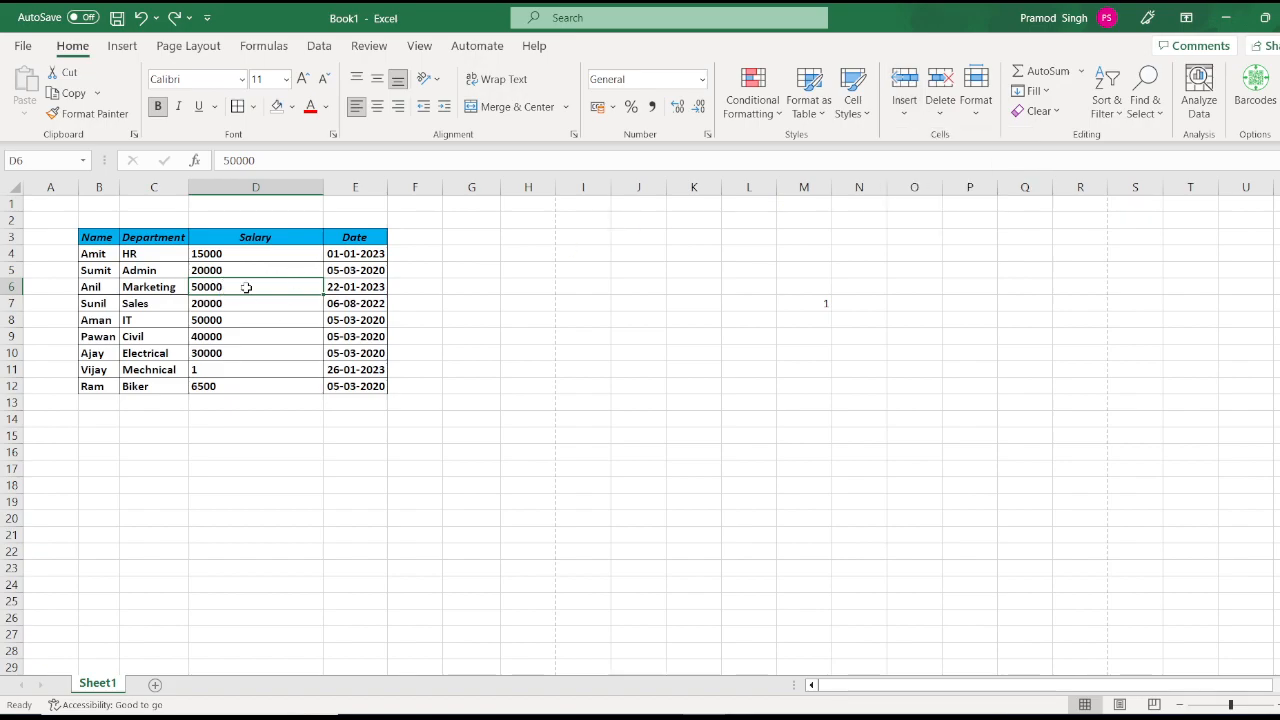
# Step: Label G3 'Row Selection' with 'Shift+Space' in H3, autofitting columns G and H
pyautogui.hotkey('shift', 'space')
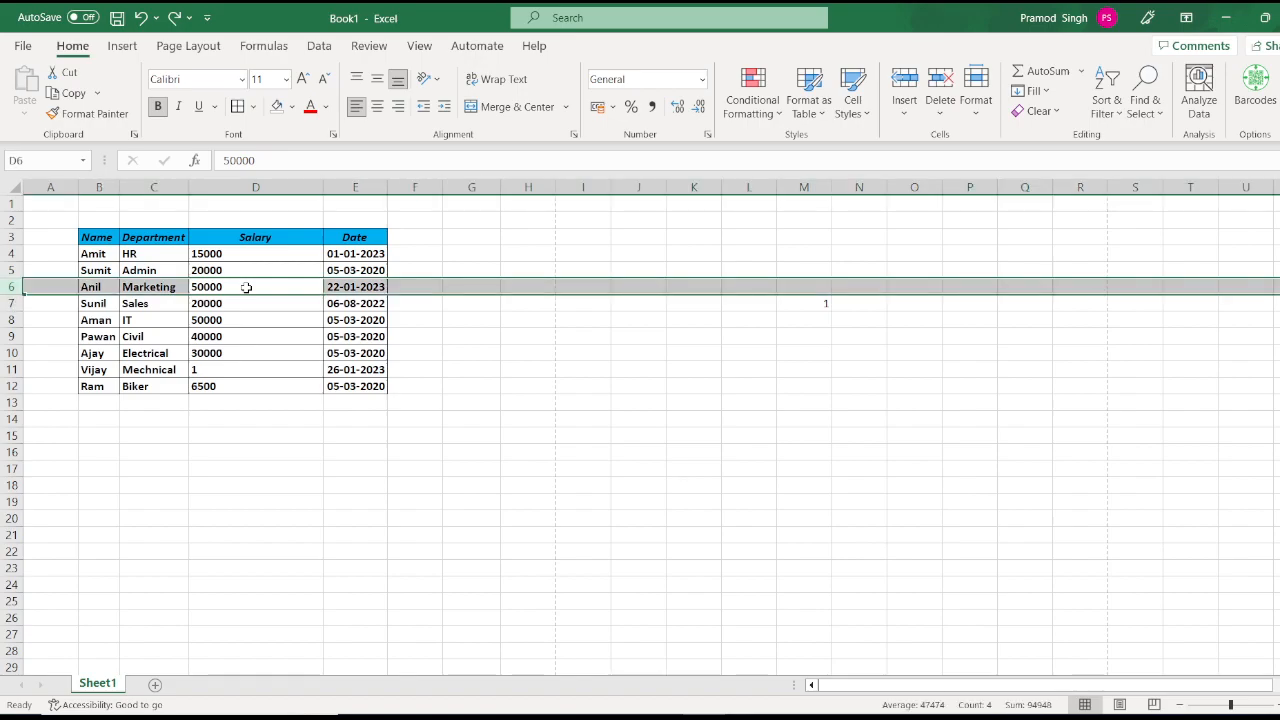
pyautogui.click(486, 243)
pyautogui.write('Ro')
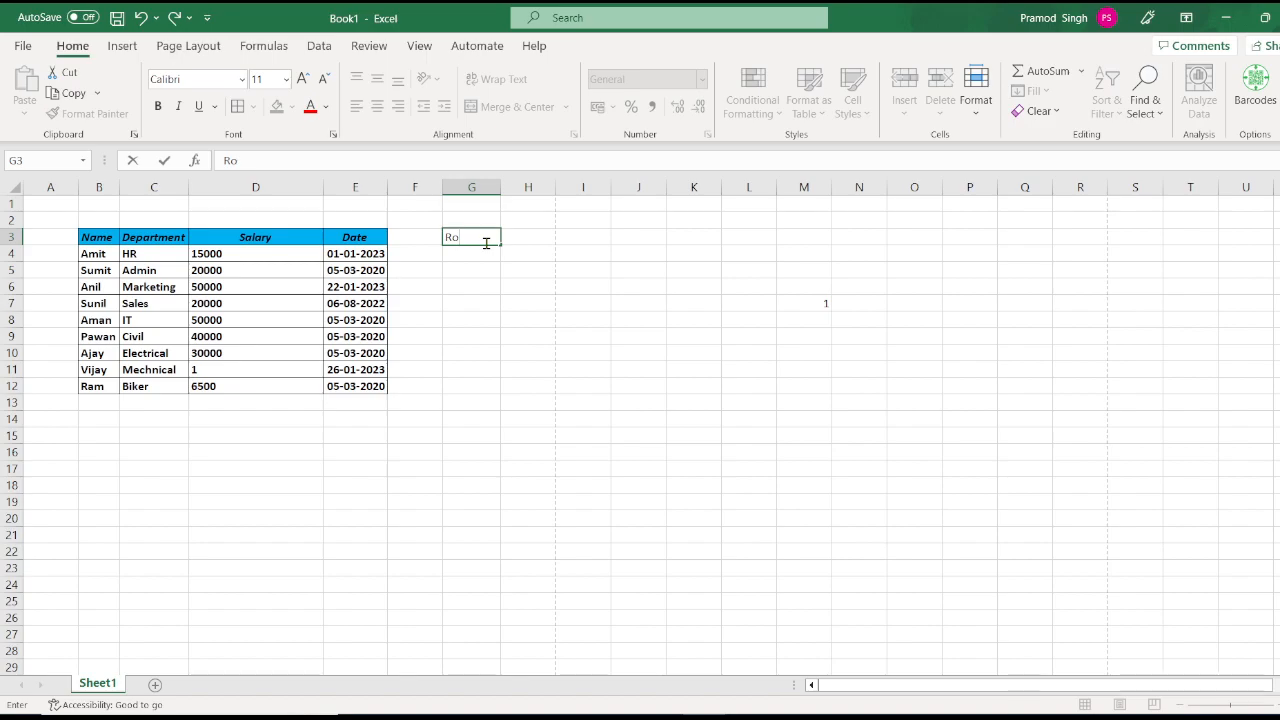
pyautogui.write('w Selection')
pyautogui.press('Return')
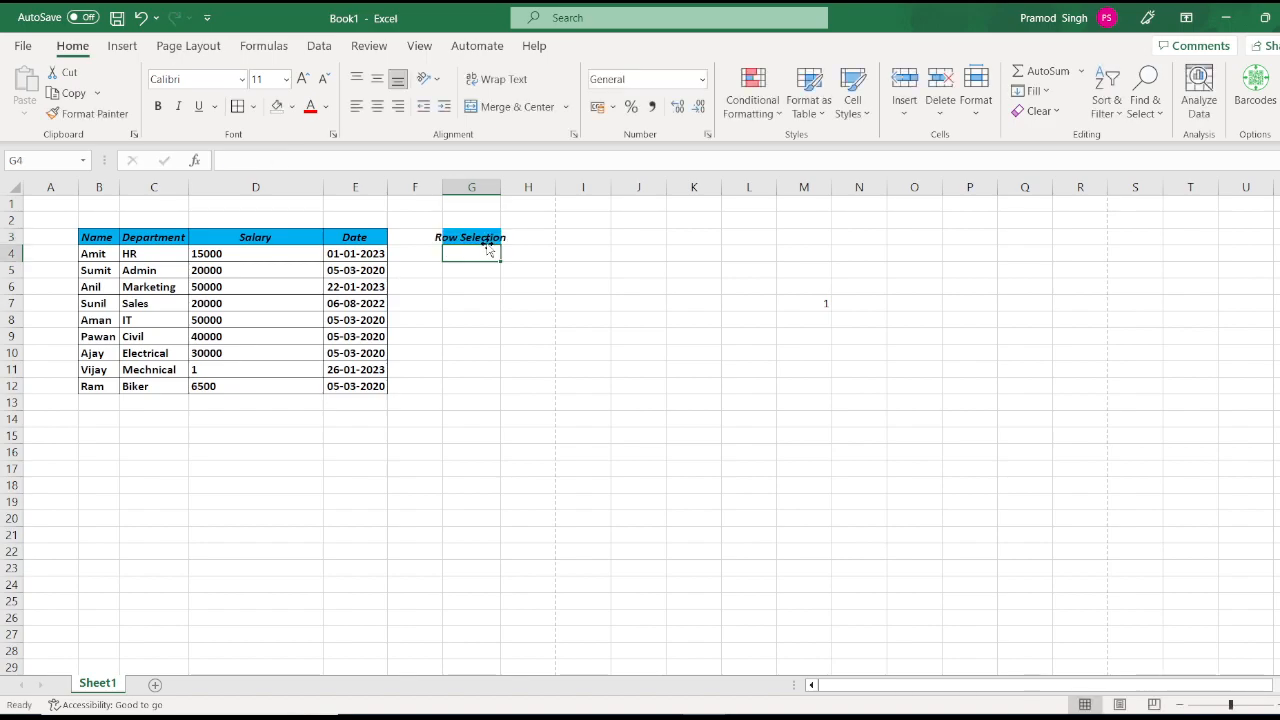
pyautogui.doubleClick(501, 186)
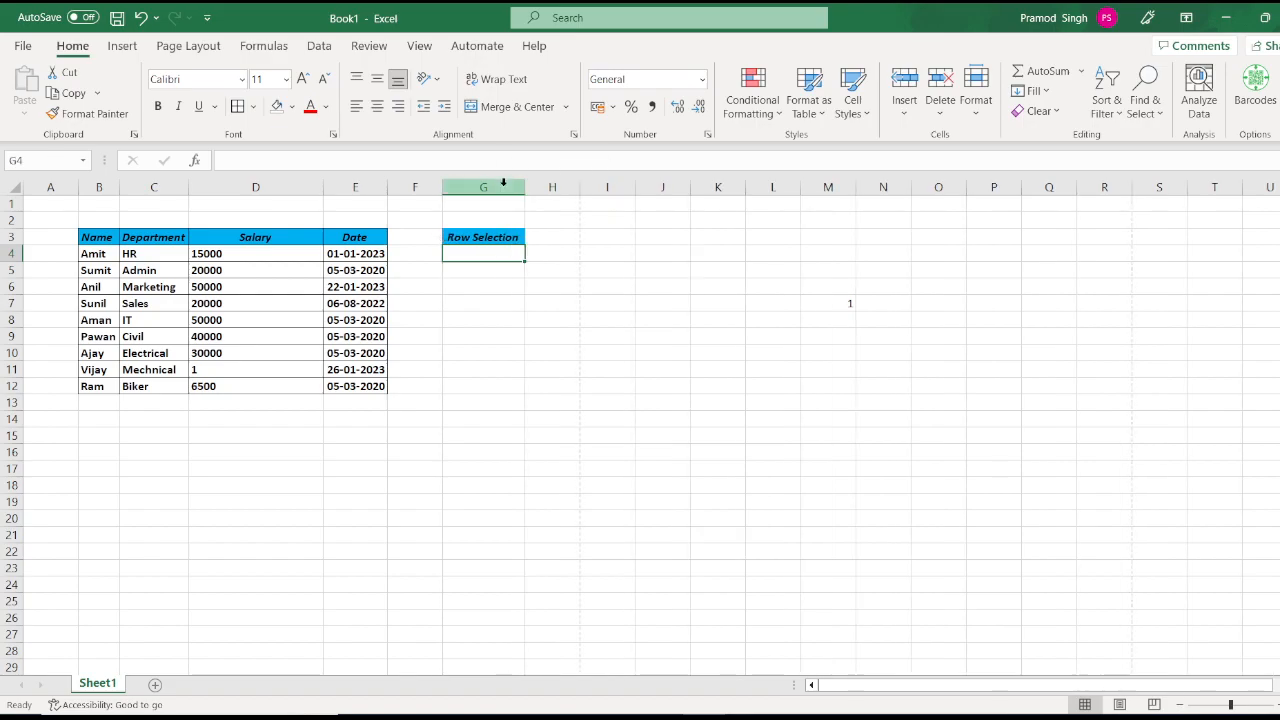
pyautogui.press('Up')
pyautogui.press('Right')
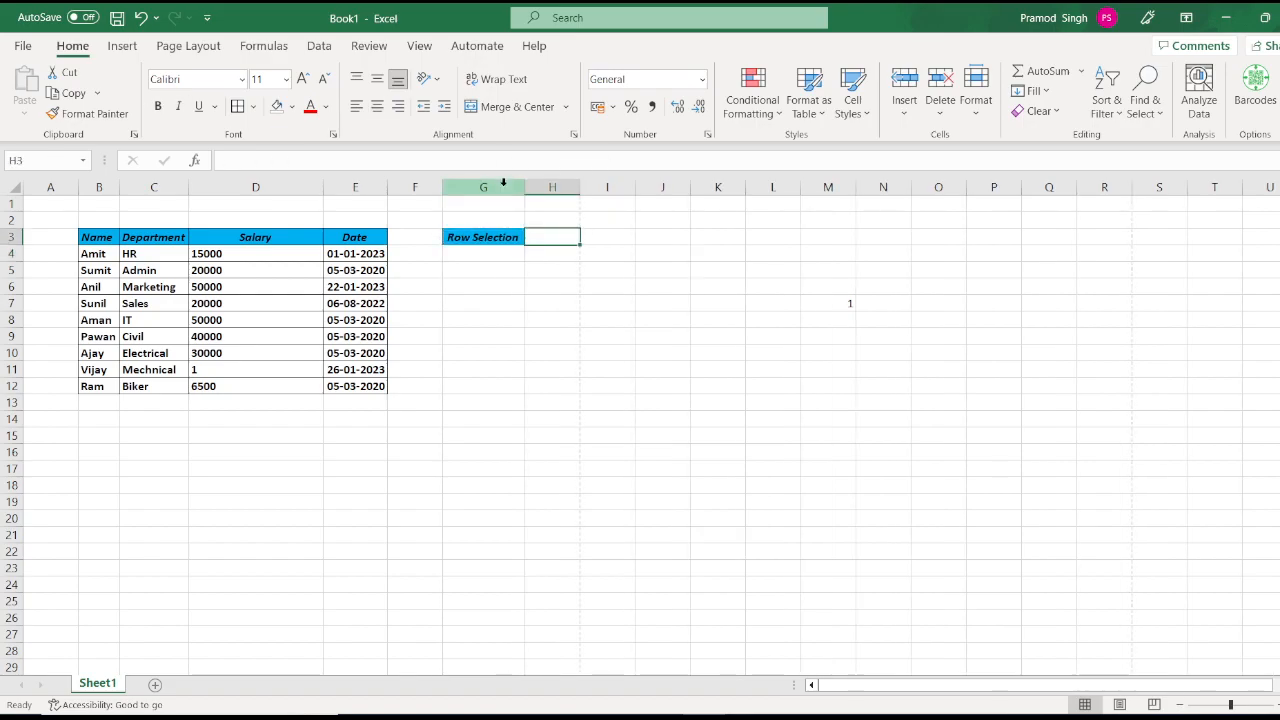
pyautogui.write('Shift')
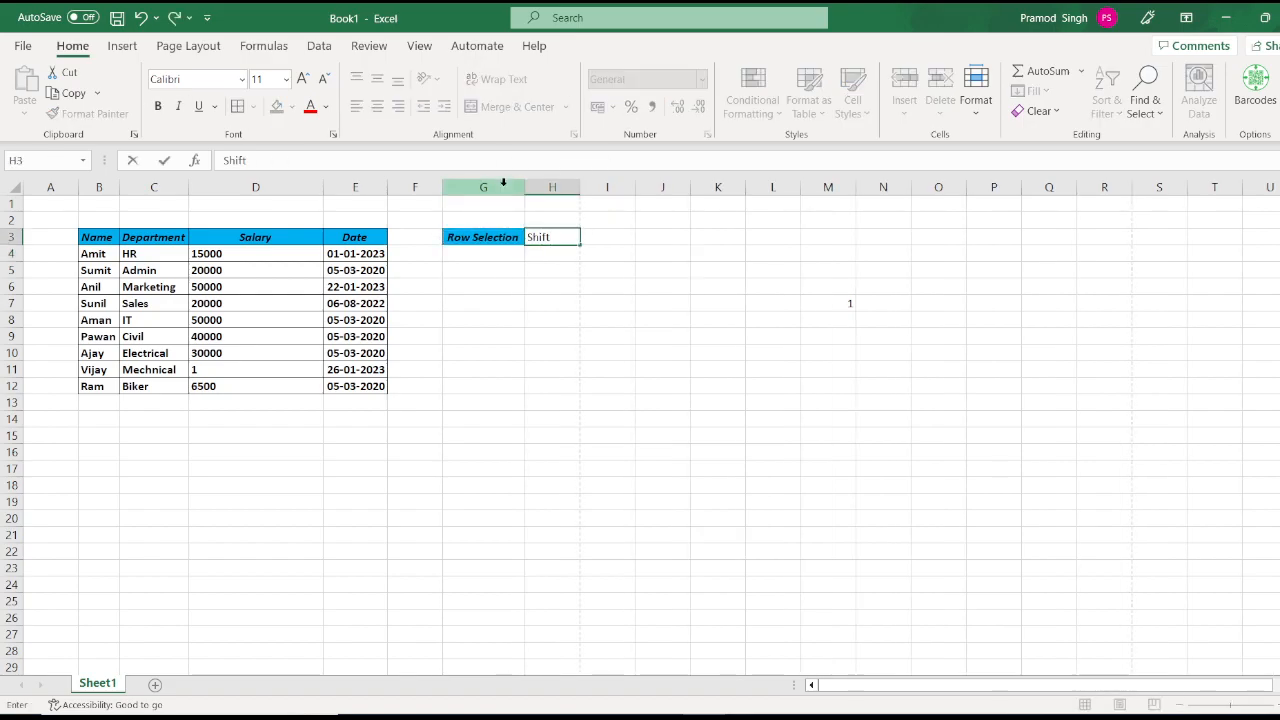
pyautogui.write('+Spacebar')
pyautogui.press('BackSpace')
pyautogui.press('BackSpace')
pyautogui.press('BackSpace')
pyautogui.press('Return')
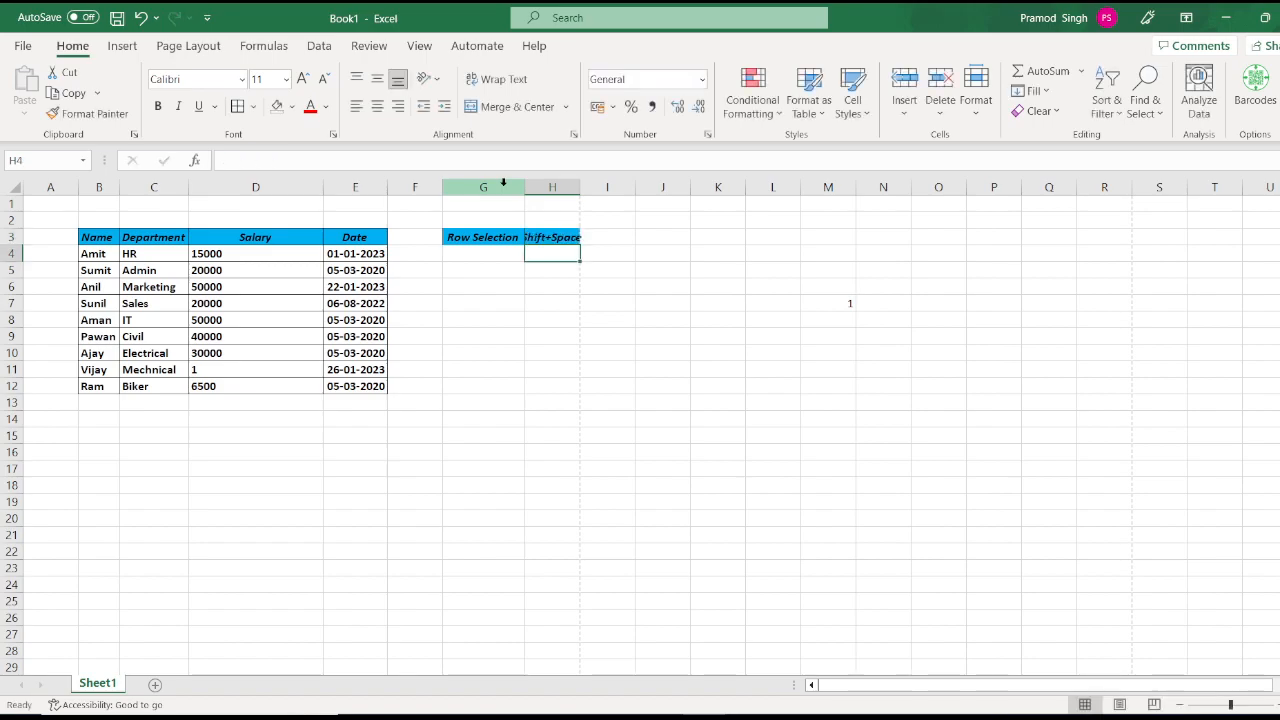
pyautogui.doubleClick(583, 188)
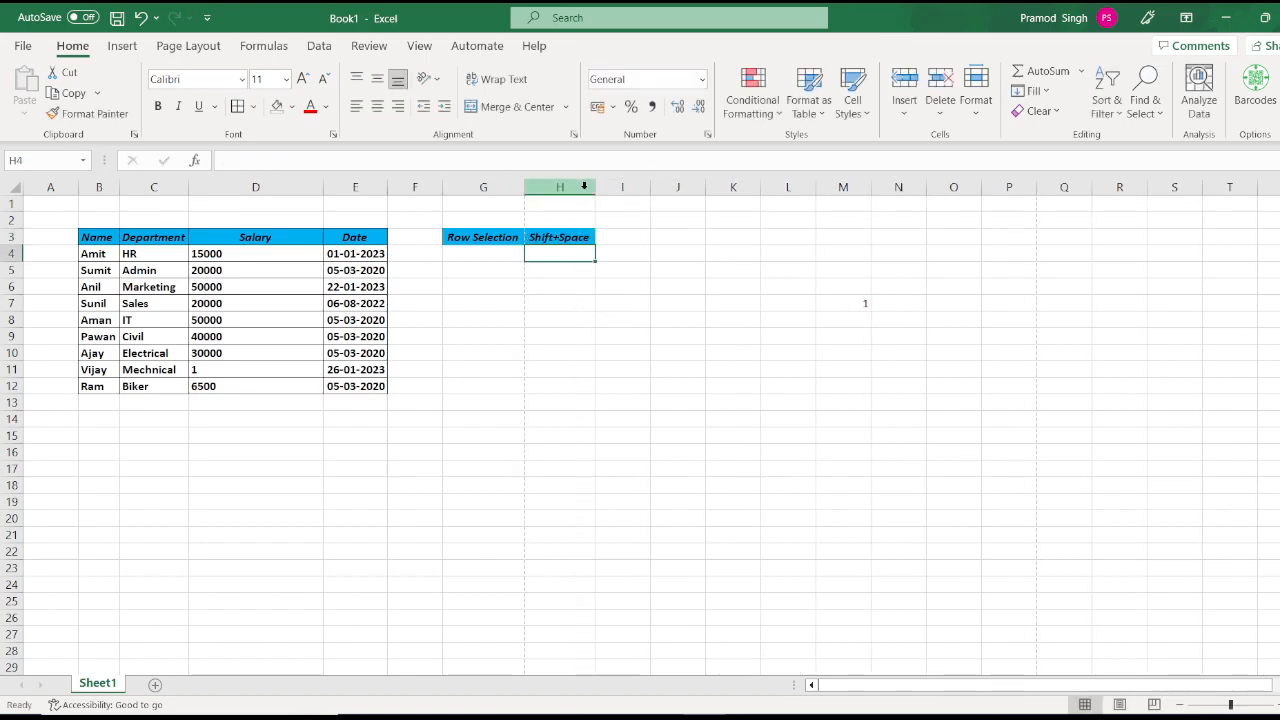
# Step: Add 'Column Selection' in G4, then select all of row 7, Sunil's record
pyautogui.click(469, 253)
pyautogui.write('C')
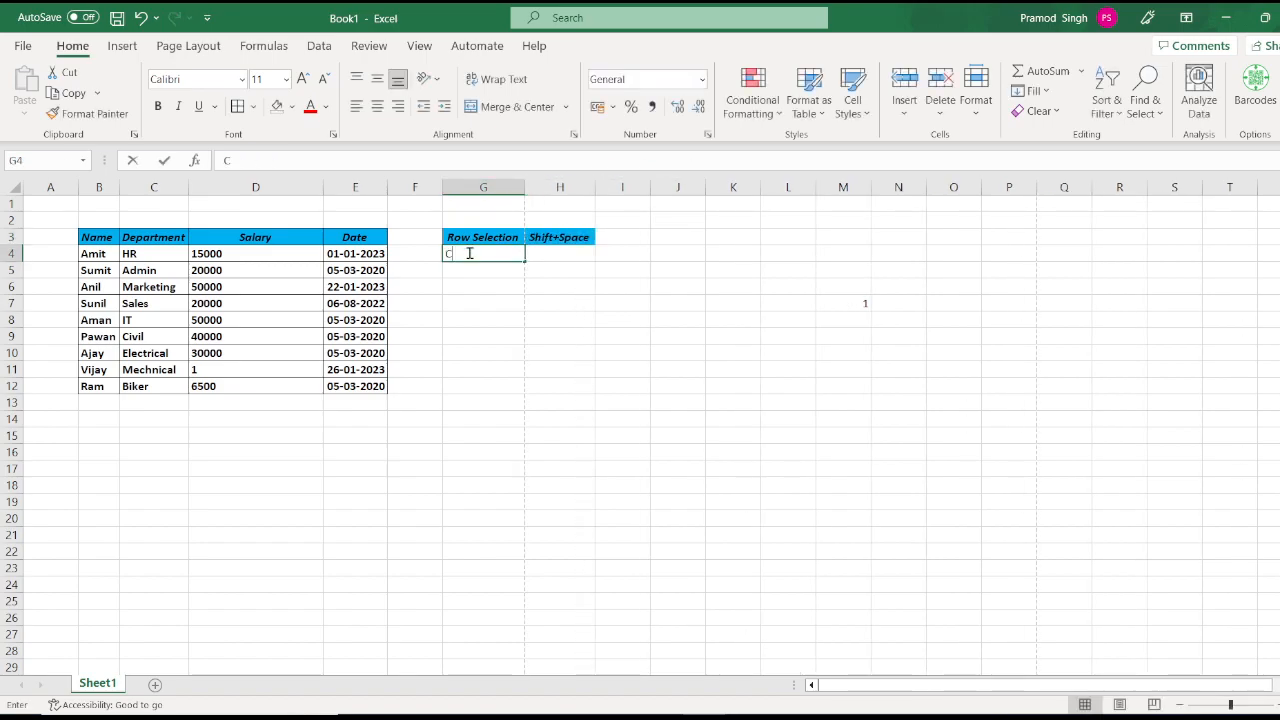
pyautogui.write('olumn Selection')
pyautogui.press('Return')
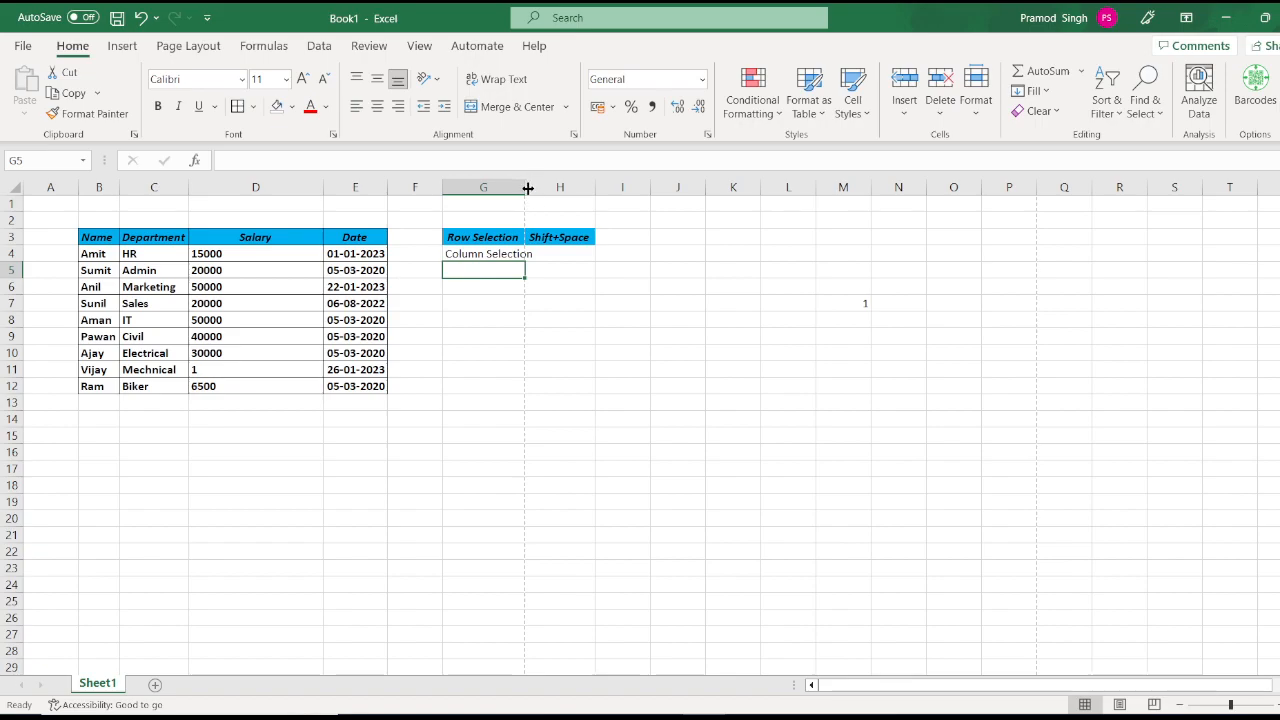
pyautogui.doubleClick(525, 187)
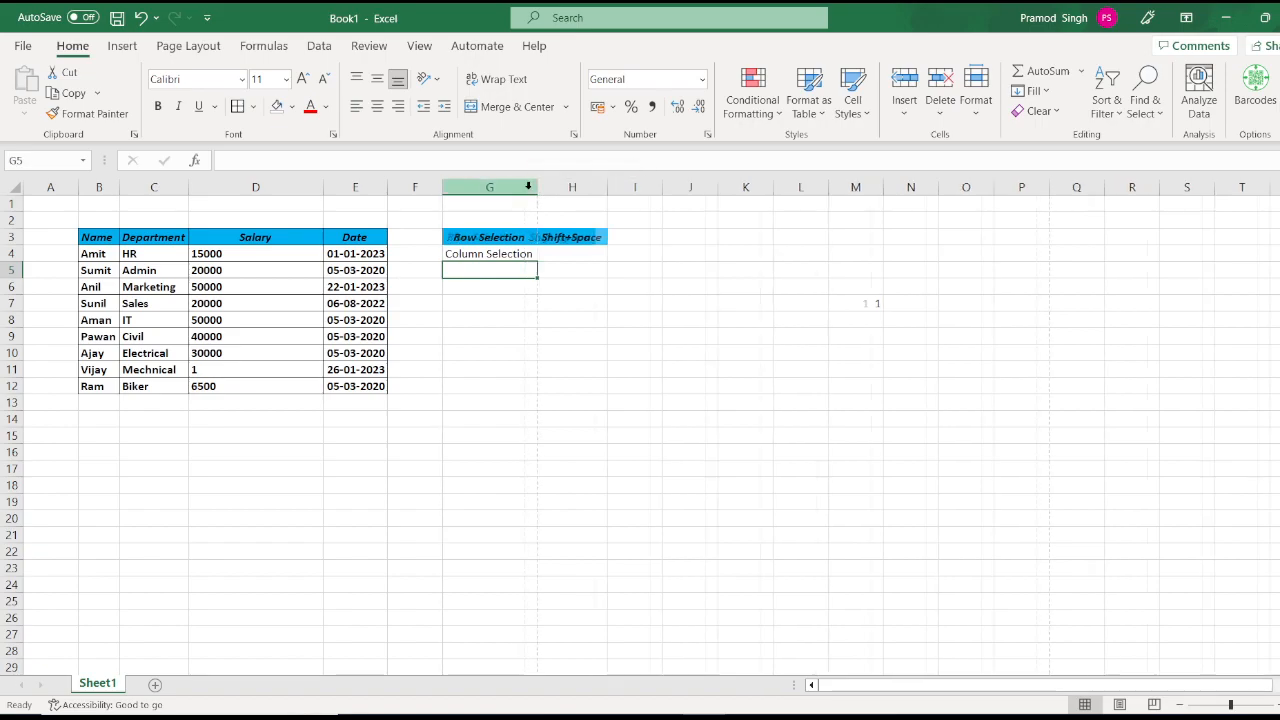
pyautogui.click(281, 305)
pyautogui.hotkey('shift', 'space')
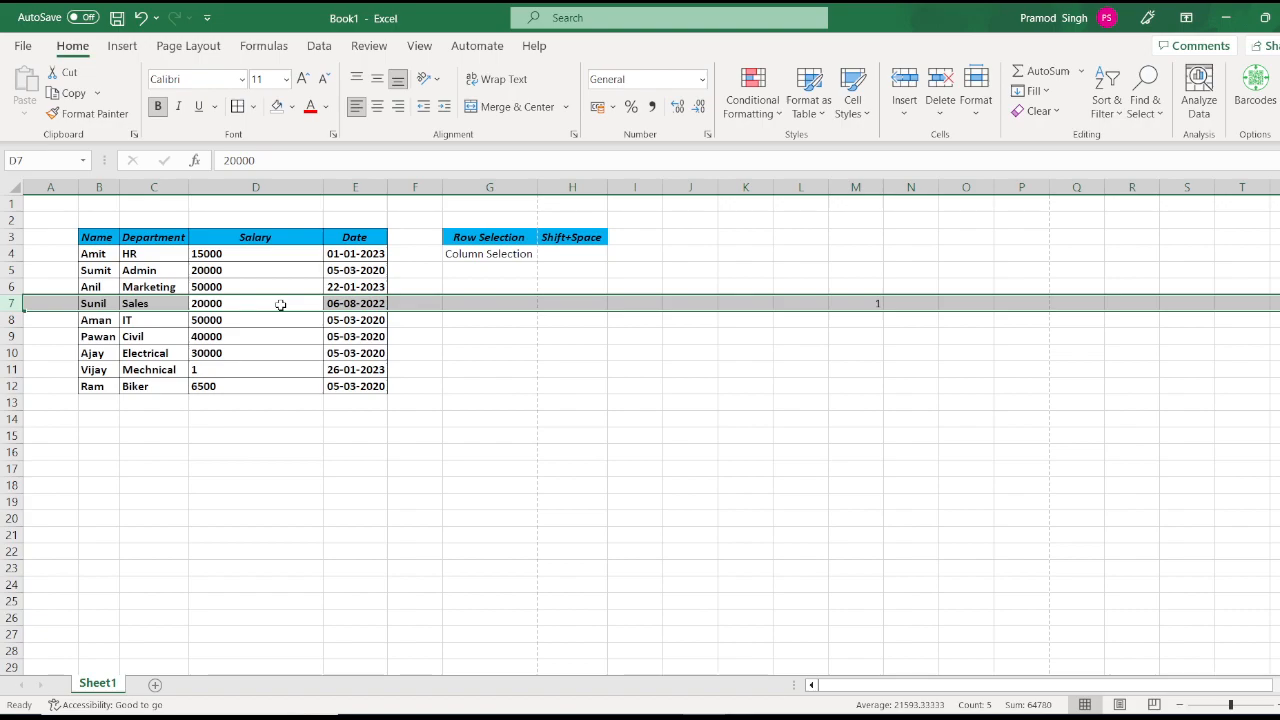
pyautogui.click(910, 120)
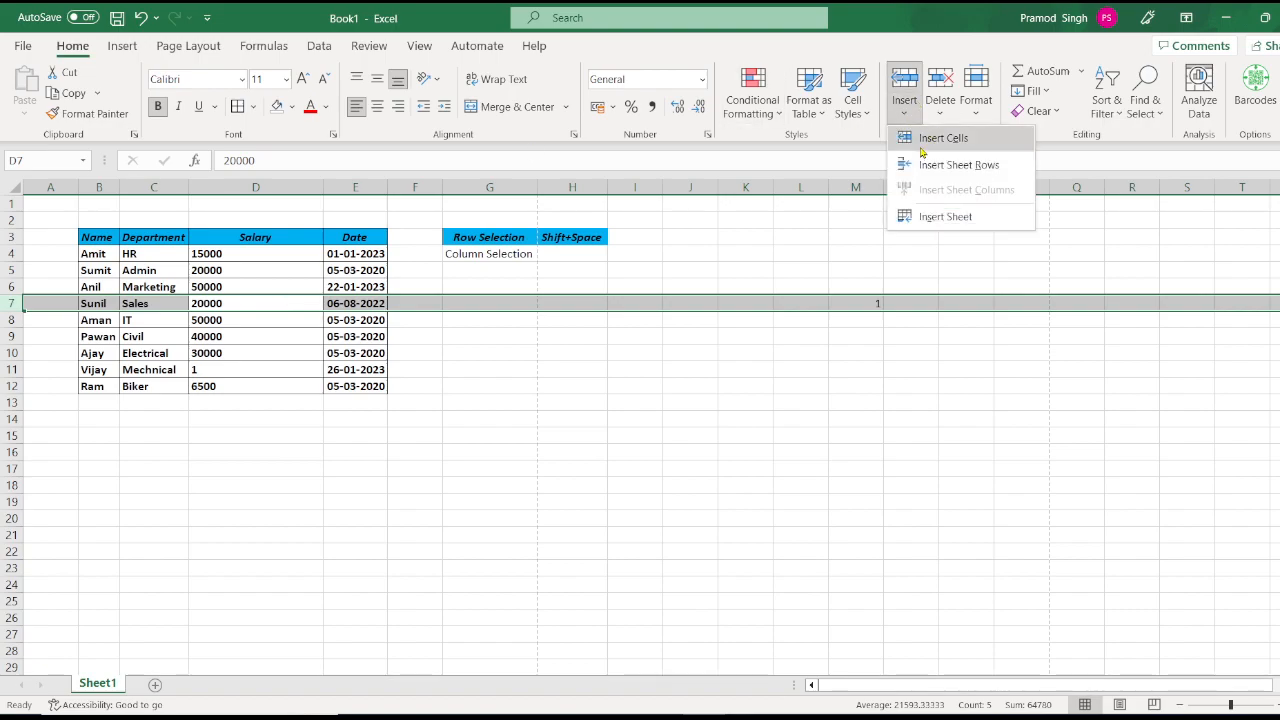
pyautogui.click(966, 172)
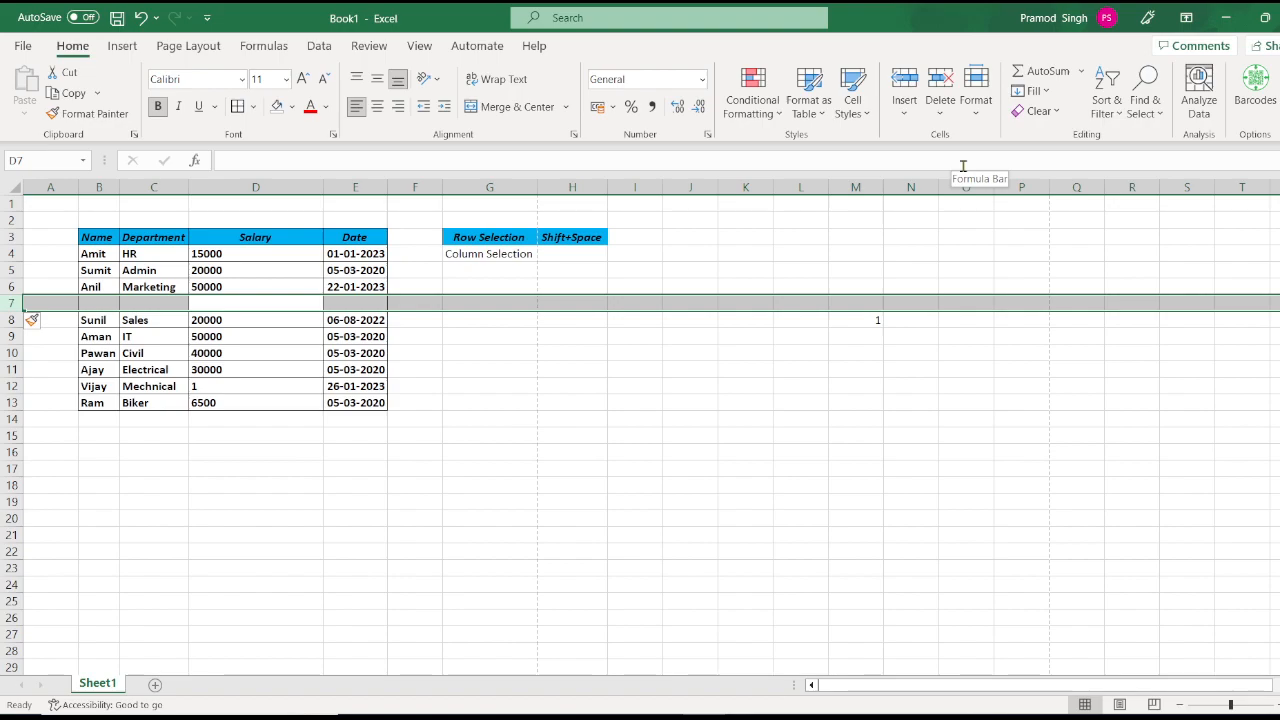
pyautogui.hotkey('ctrl', 'z')
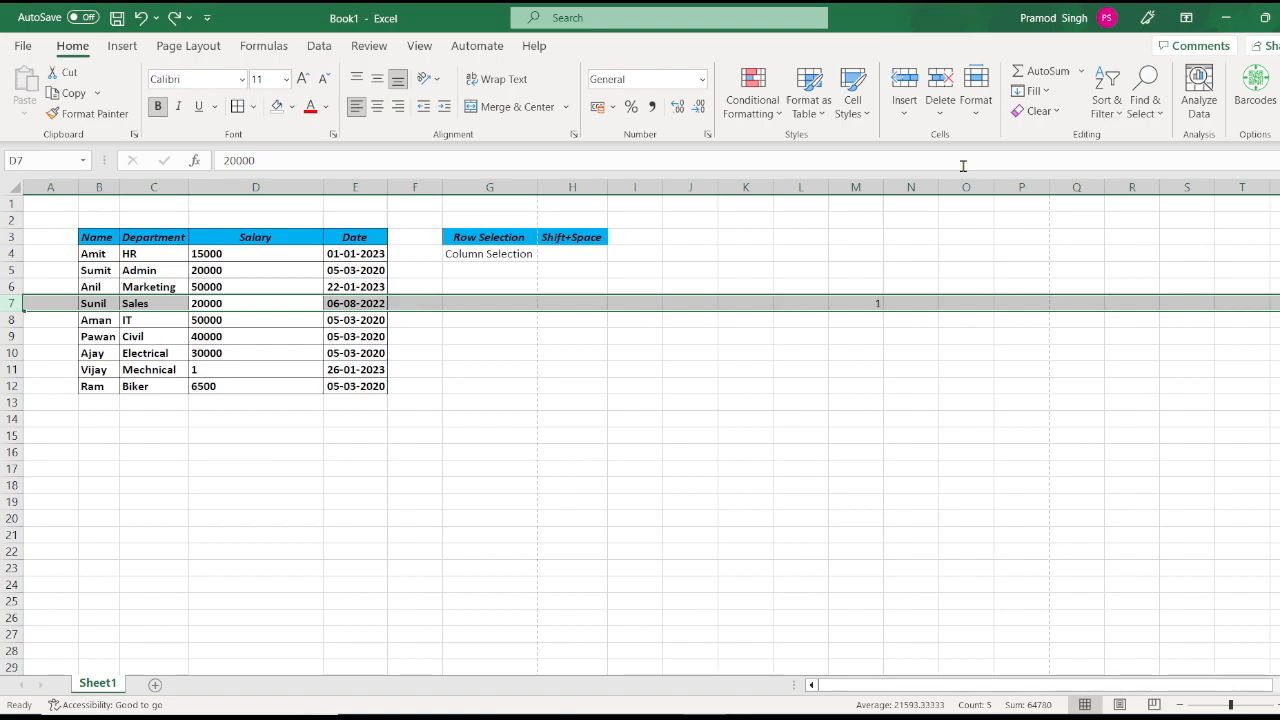
pyautogui.hotkey('ctrl', 'y')
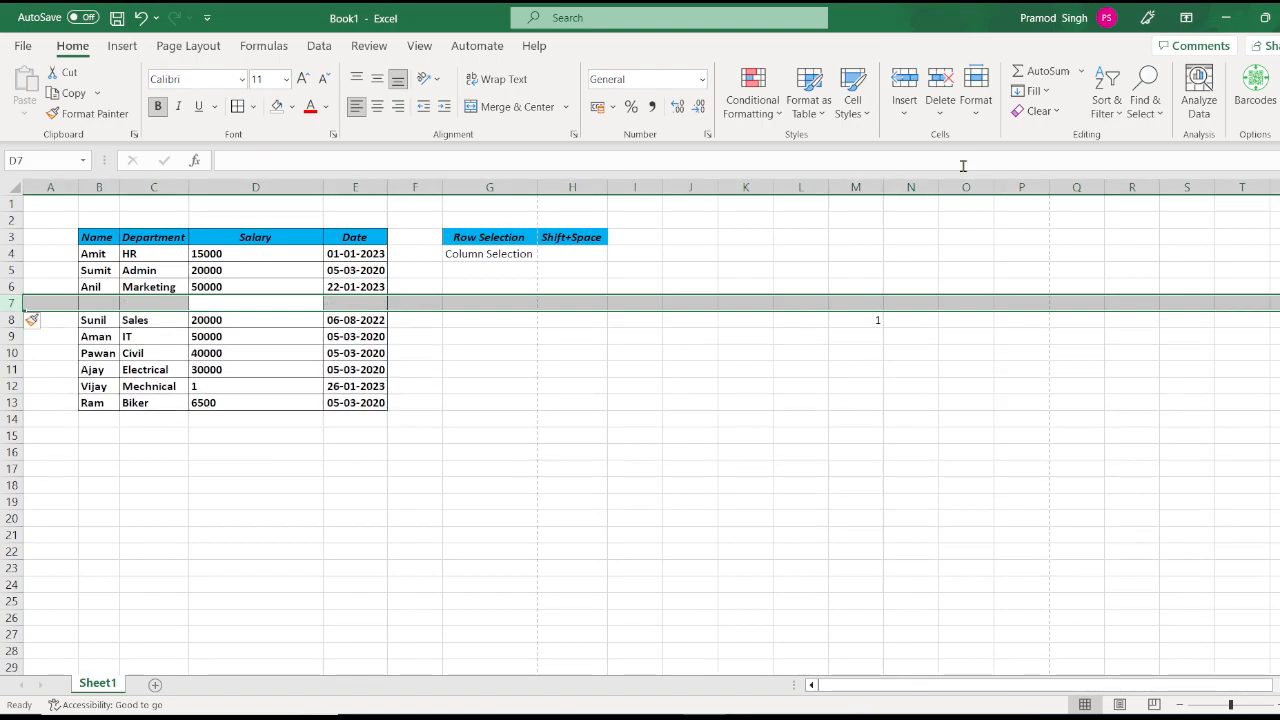
pyautogui.hotkey('ctrl', 'z')
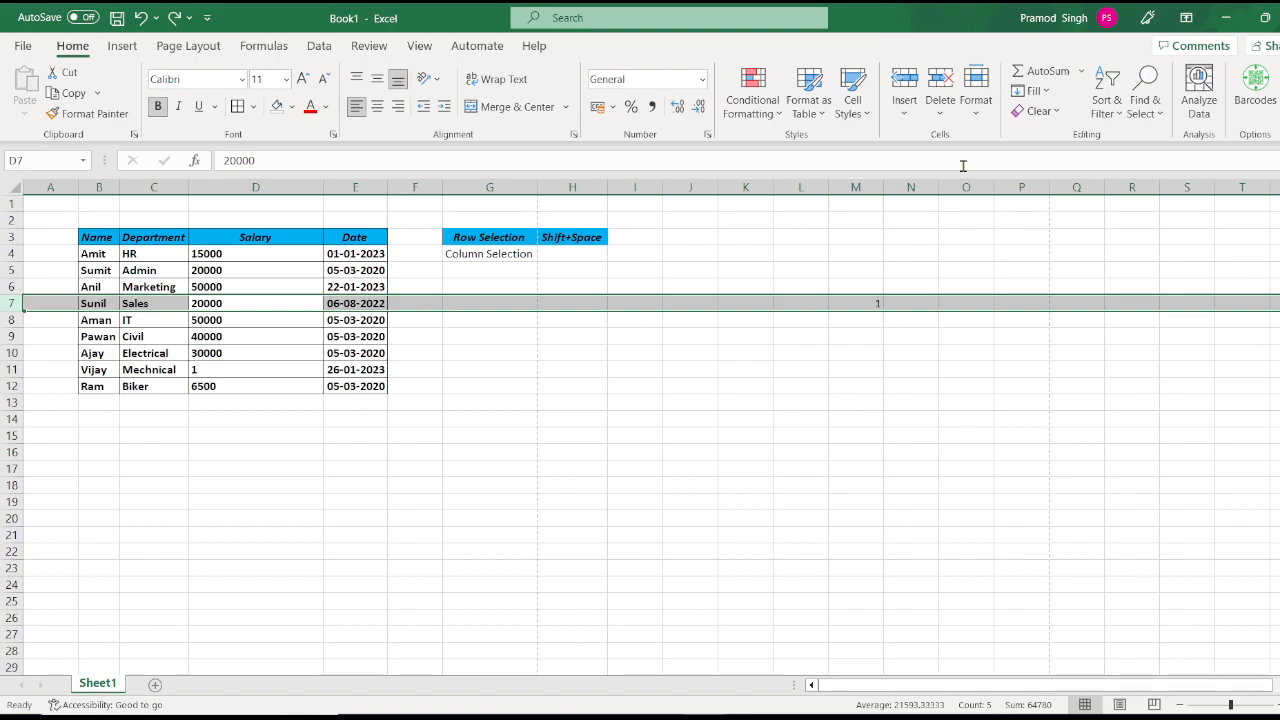
pyautogui.hotkey('ctrl', 'y')
pyautogui.hotkey('ctrl', 'z')
pyautogui.click(509, 258)
# Step: Fill G4 down to G5, then enter 'row Insert' and 'Ctrl+Shift++sign' in G4:H4, autofitting column H
pyautogui.hotkey('shift', 'Down')
pyautogui.hotkey('ctrl', 'd')
pyautogui.click(509, 258)
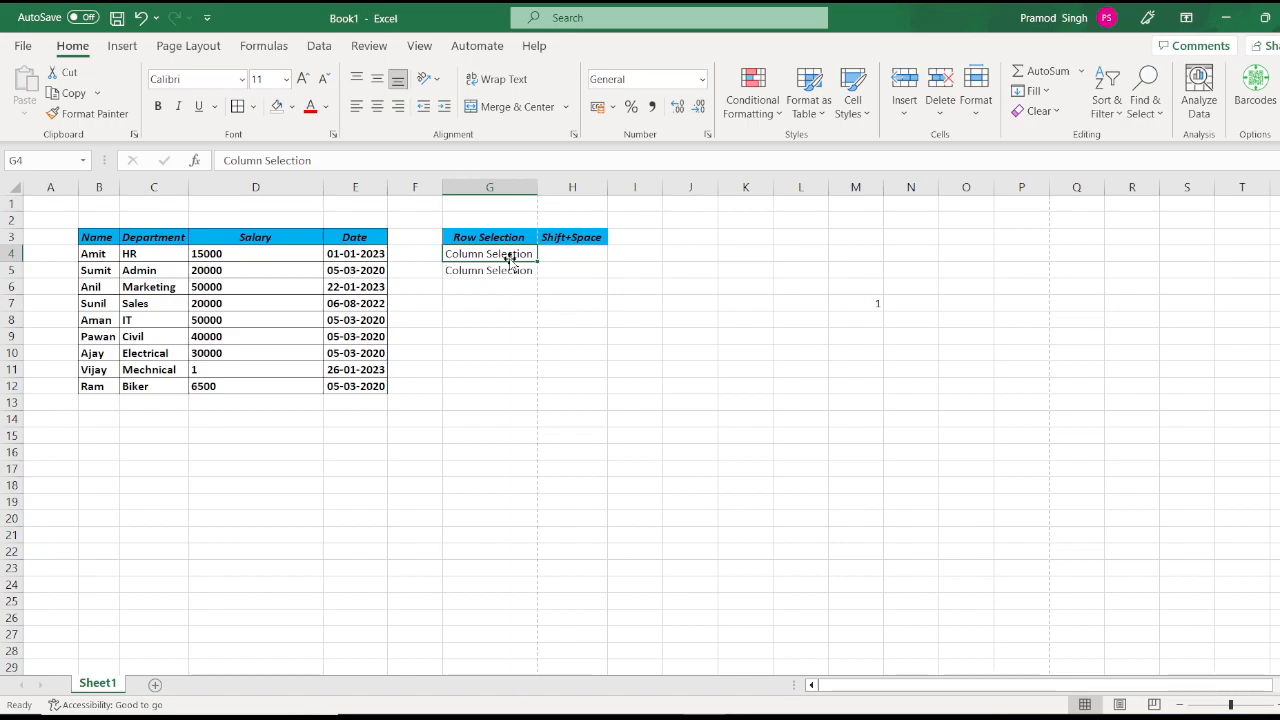
pyautogui.write('row Insert')
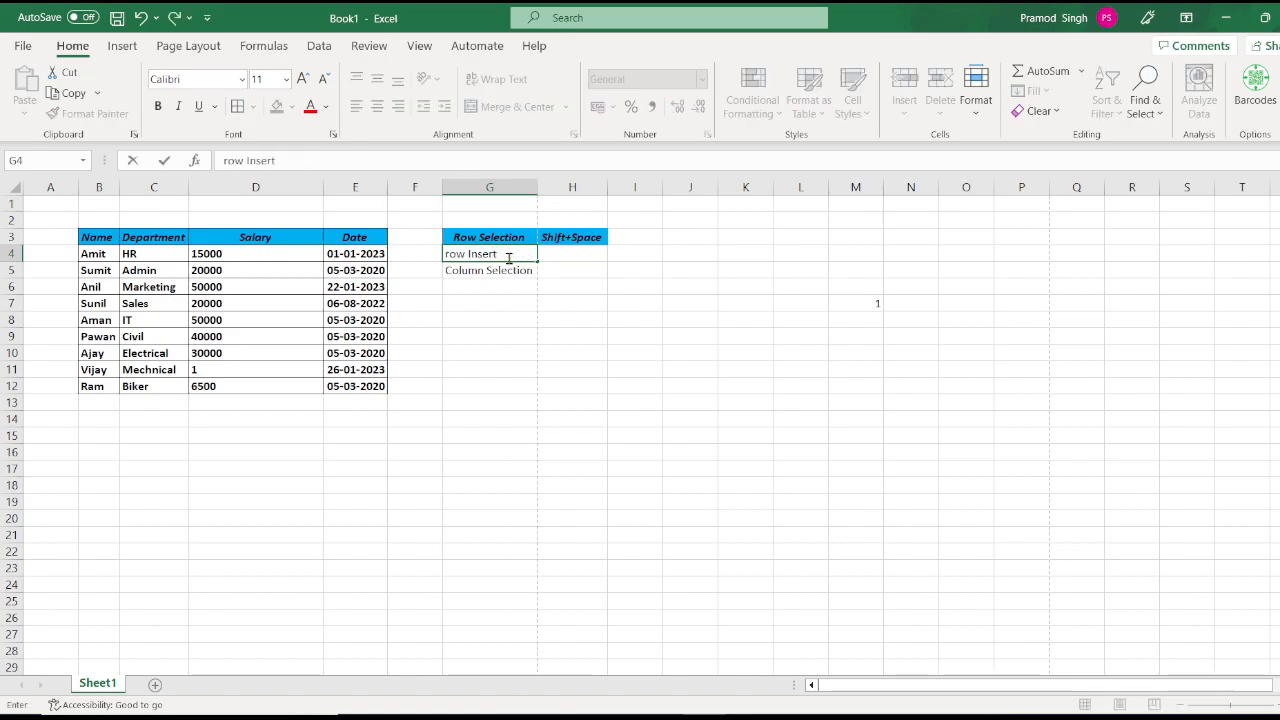
pyautogui.press('Tab')
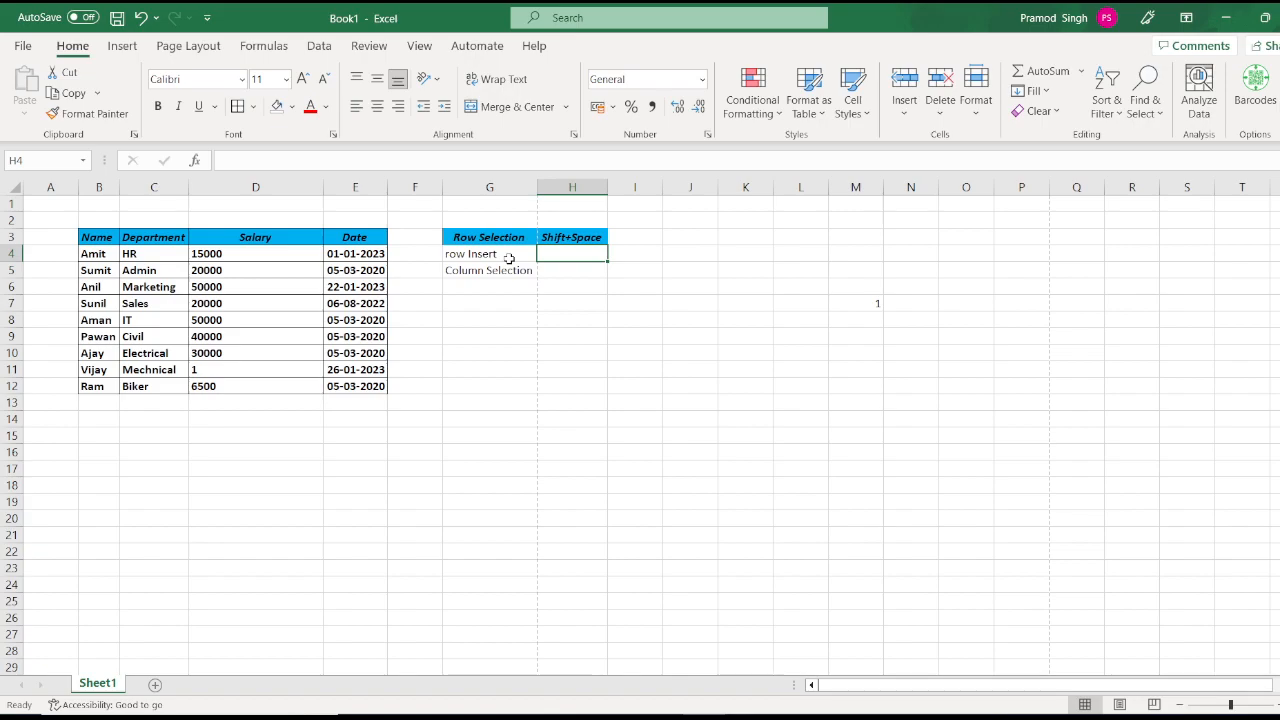
pyautogui.write('Ctrl+Sh')
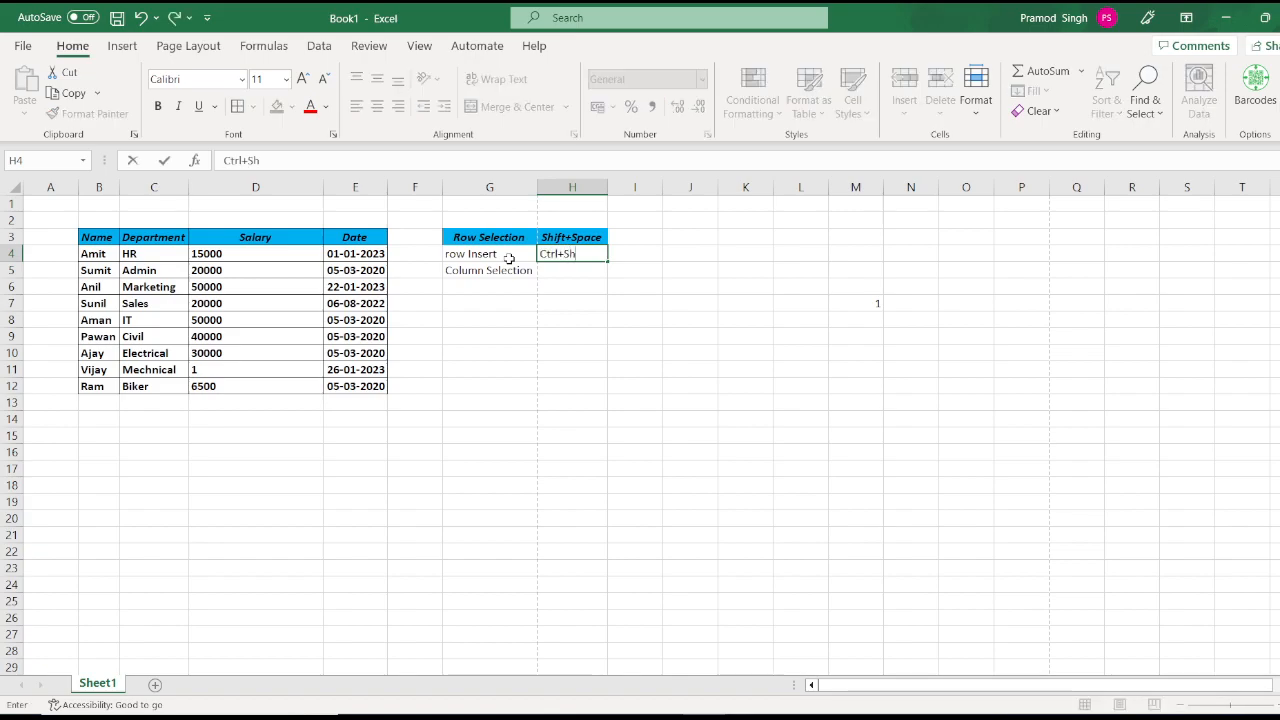
pyautogui.write('ift+')
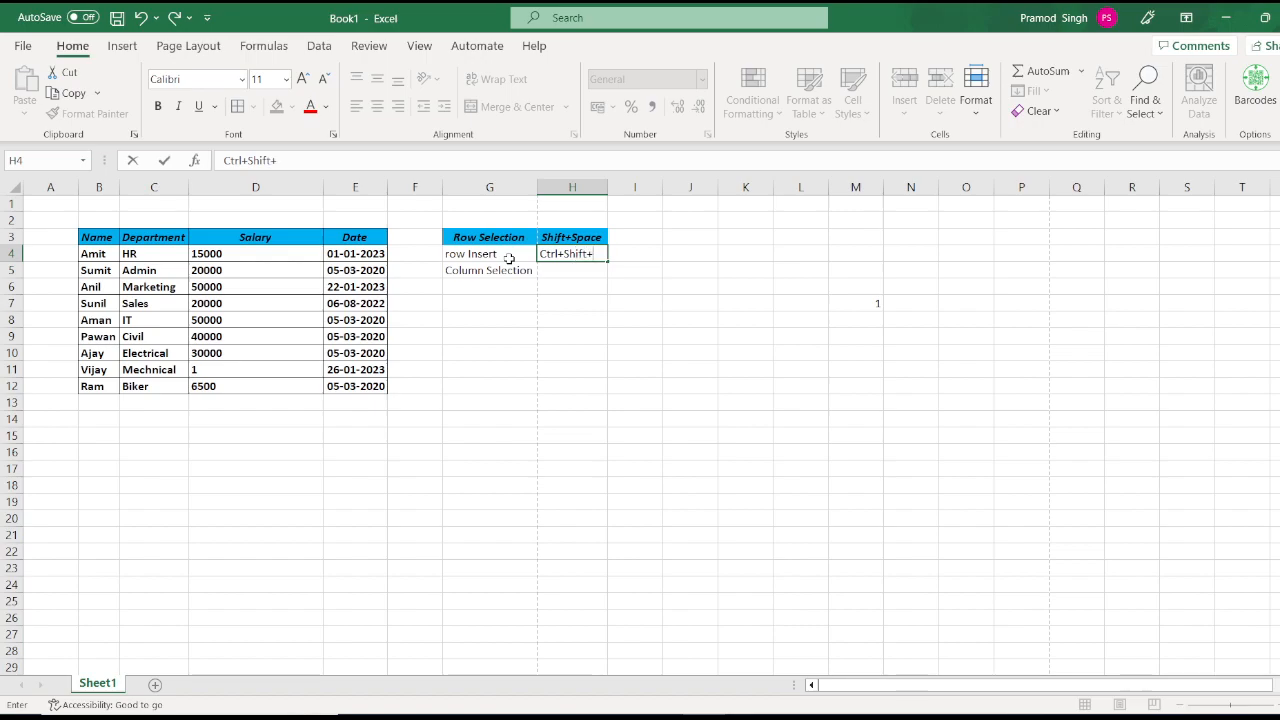
pyautogui.write('+')
pyautogui.write('sign')
pyautogui.click(510, 266)
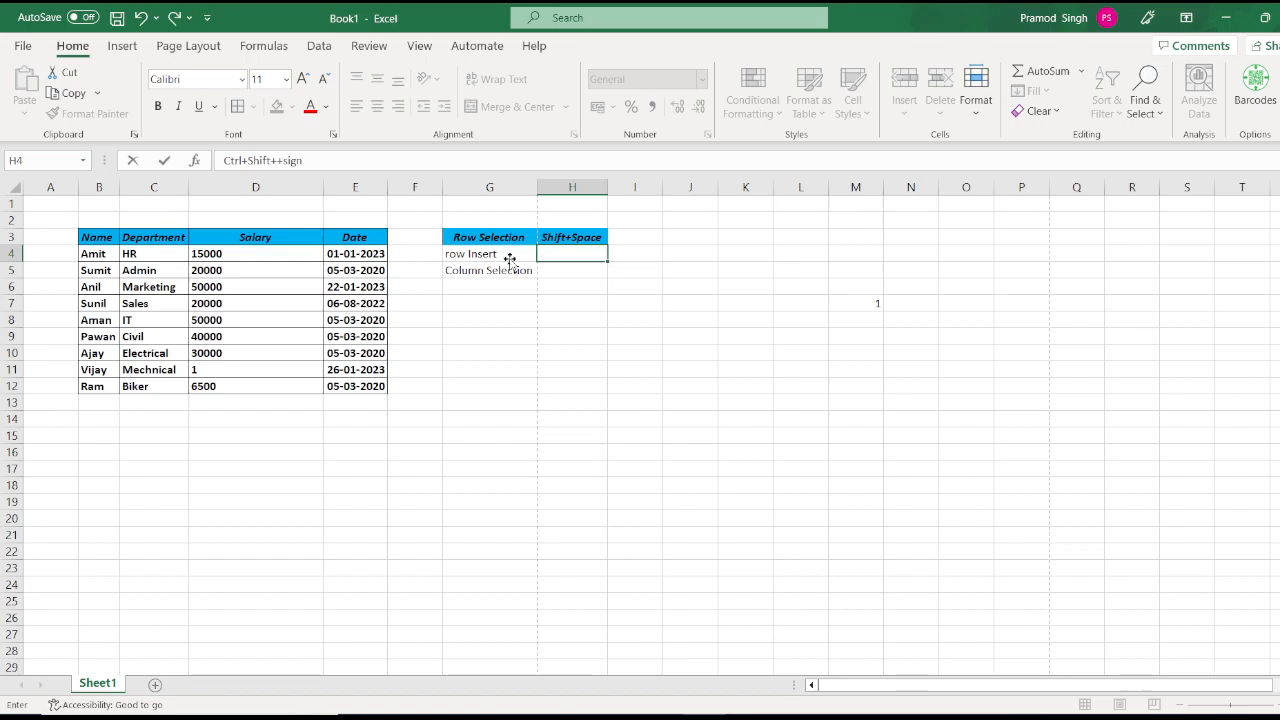
pyautogui.doubleClick(610, 187)
pyautogui.click(232, 285)
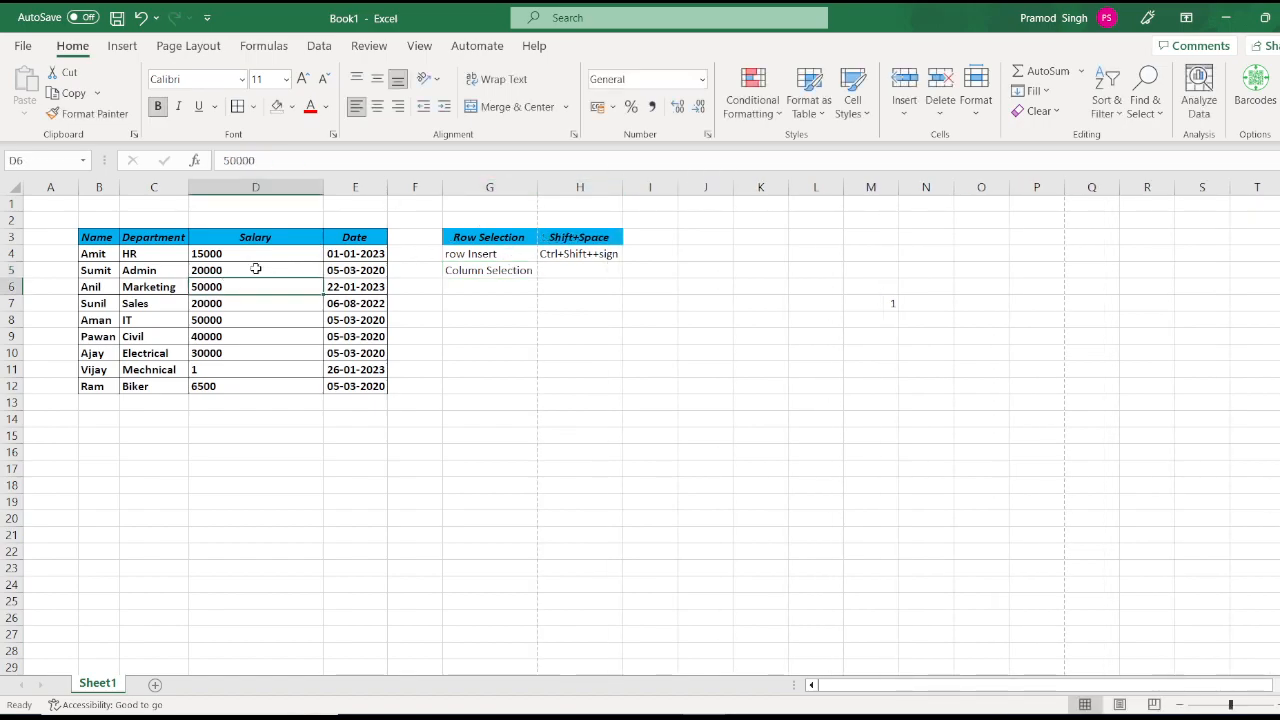
pyautogui.click(241, 186)
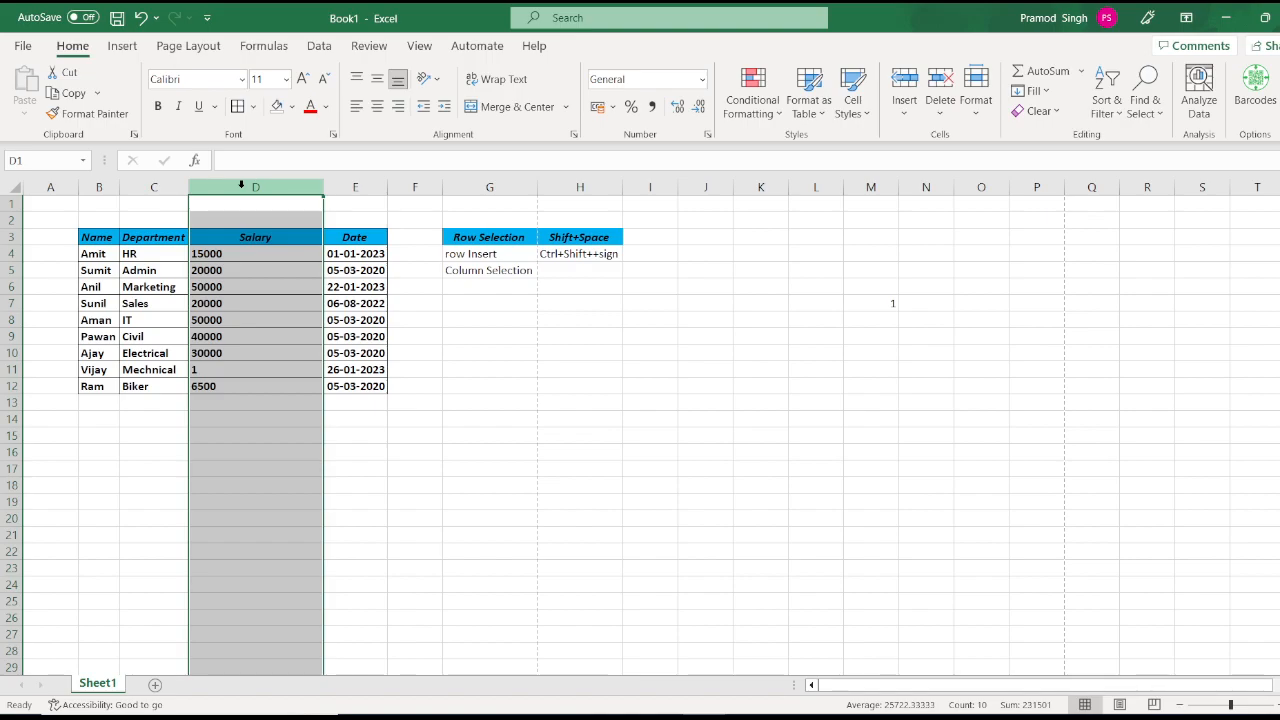
pyautogui.hotkey('ctrl', 'shift', '+')
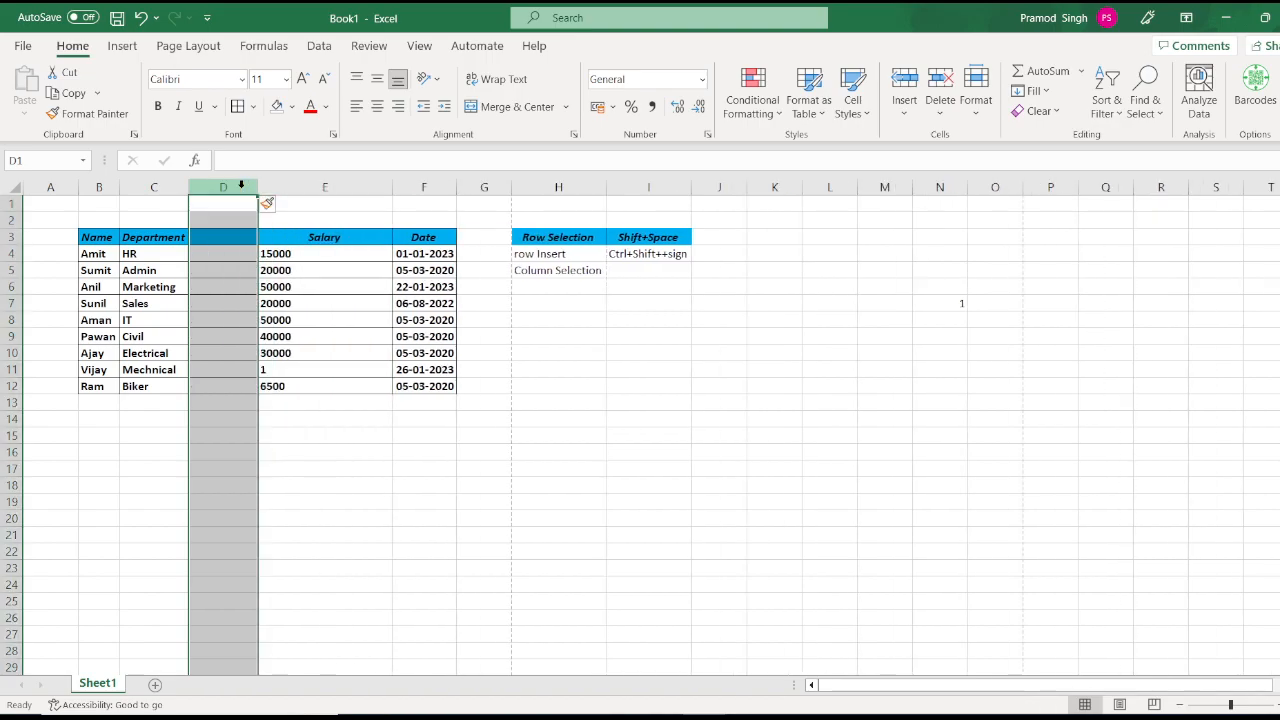
pyautogui.hotkey('ctrl', 'z')
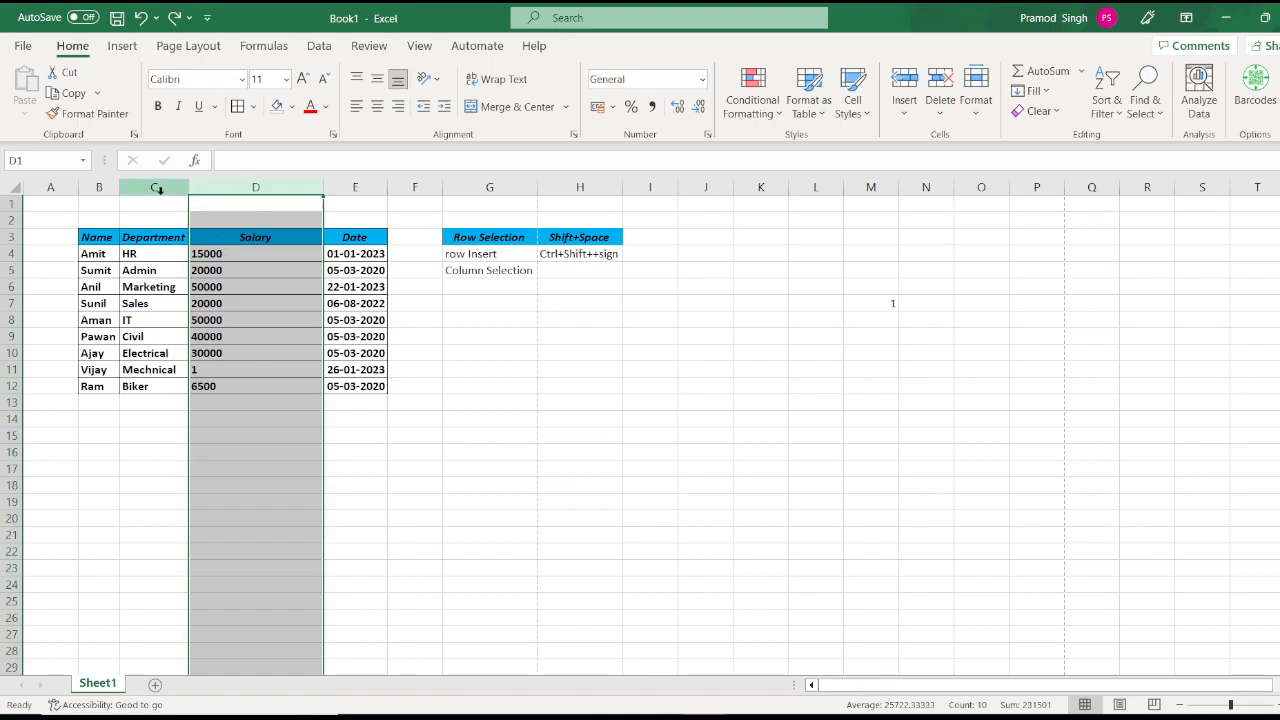
pyautogui.click(157, 189)
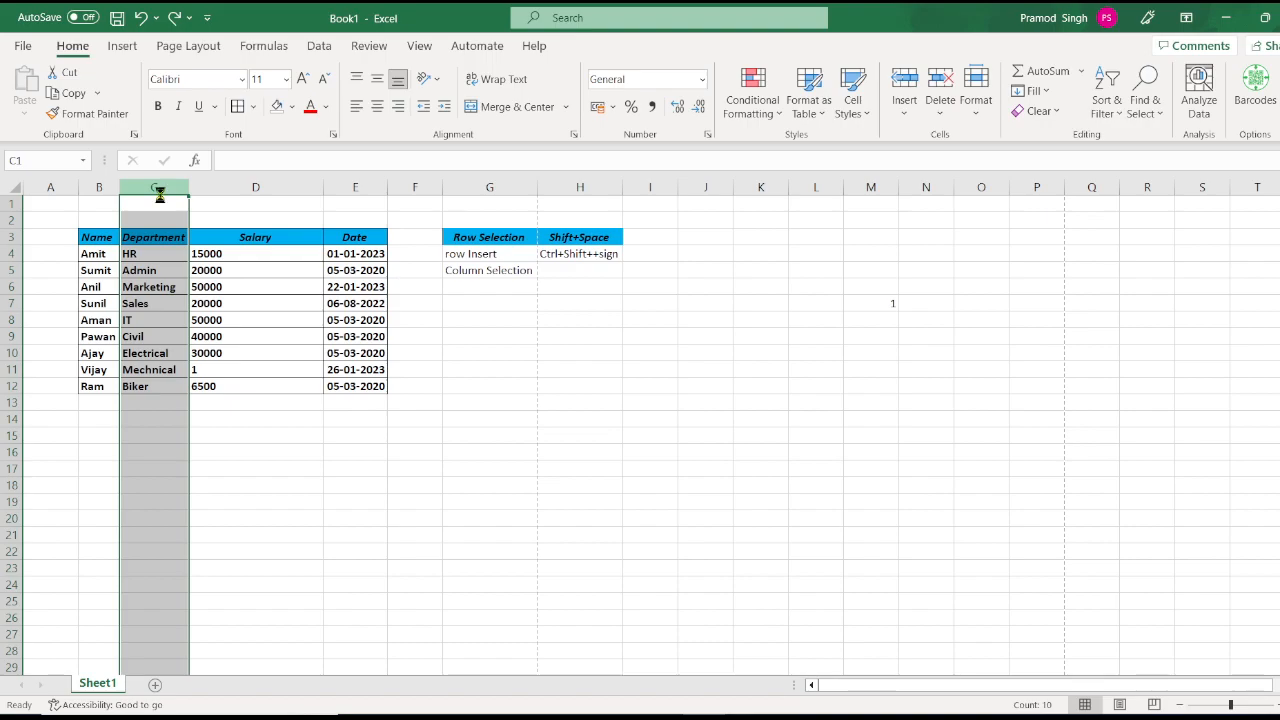
pyautogui.hotkey('ctrl', 'shift', '+')
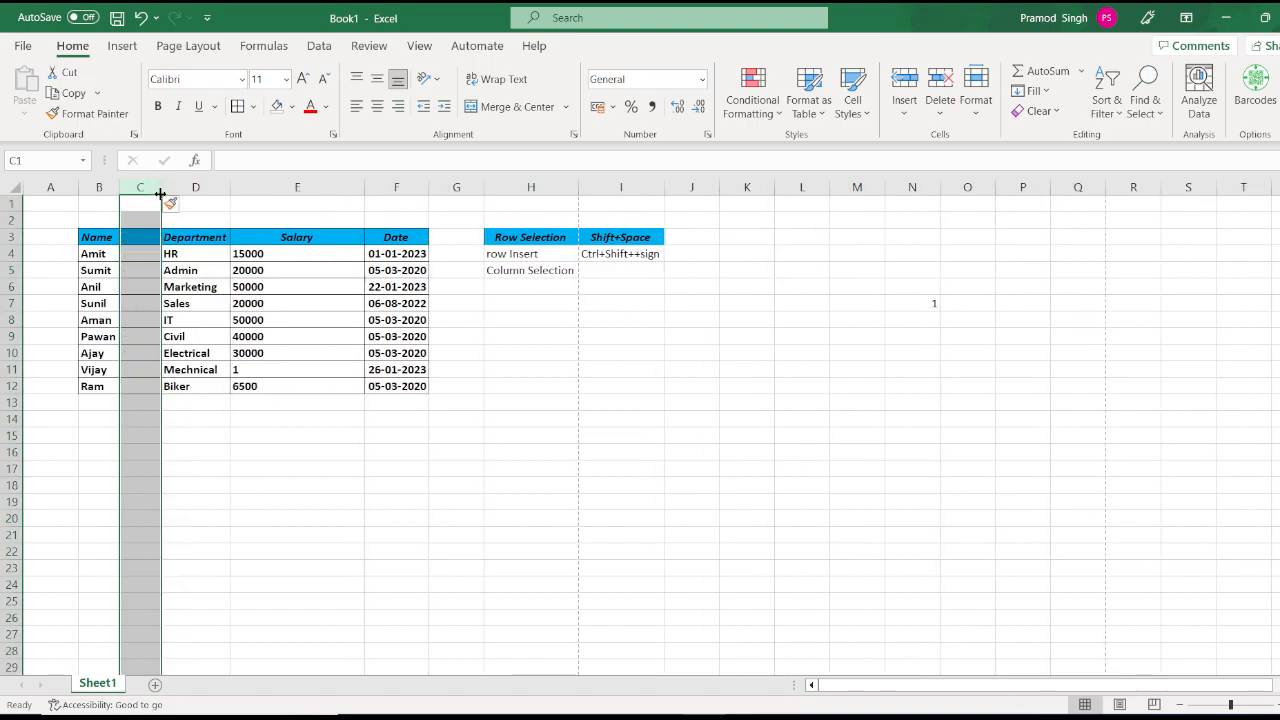
pyautogui.hotkey('ctrl', 'z')
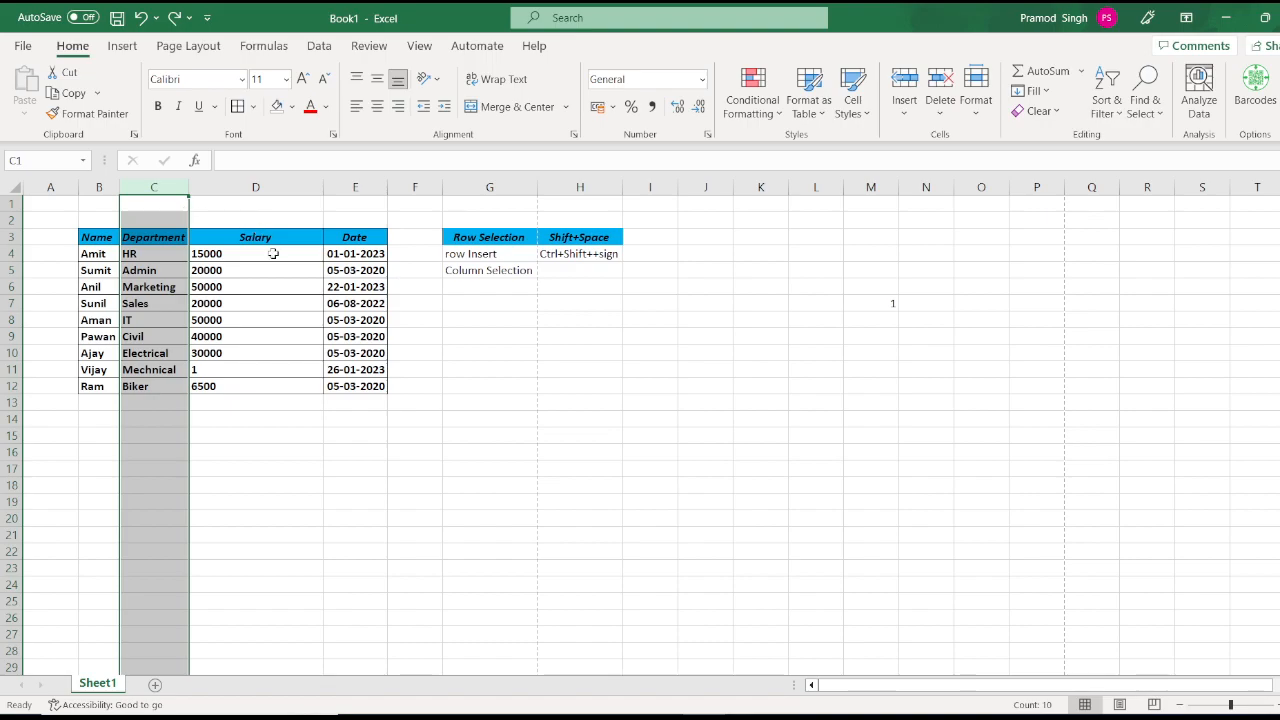
pyautogui.click(248, 190)
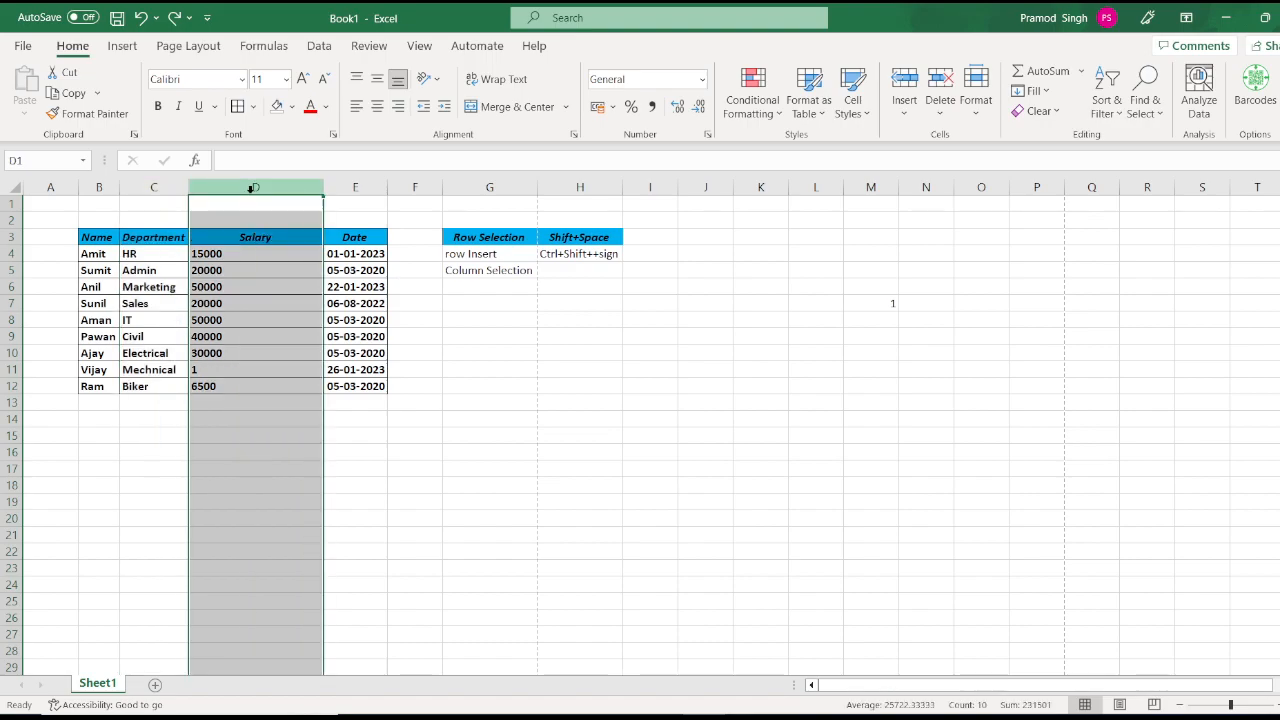
pyautogui.click(494, 299)
# Step: Enter 'Ctrl+Space' in H5 as the Column Selection shortcut
pyautogui.hotkey('ctrl', 'space')
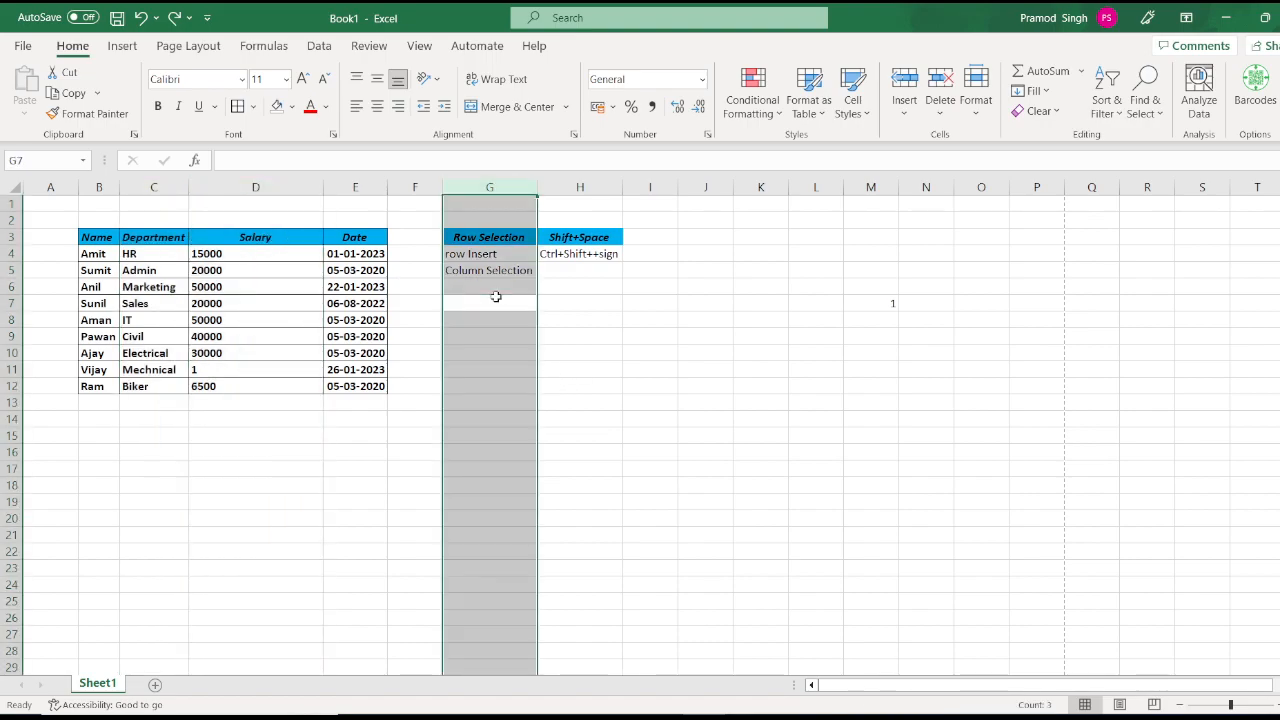
pyautogui.click(494, 297)
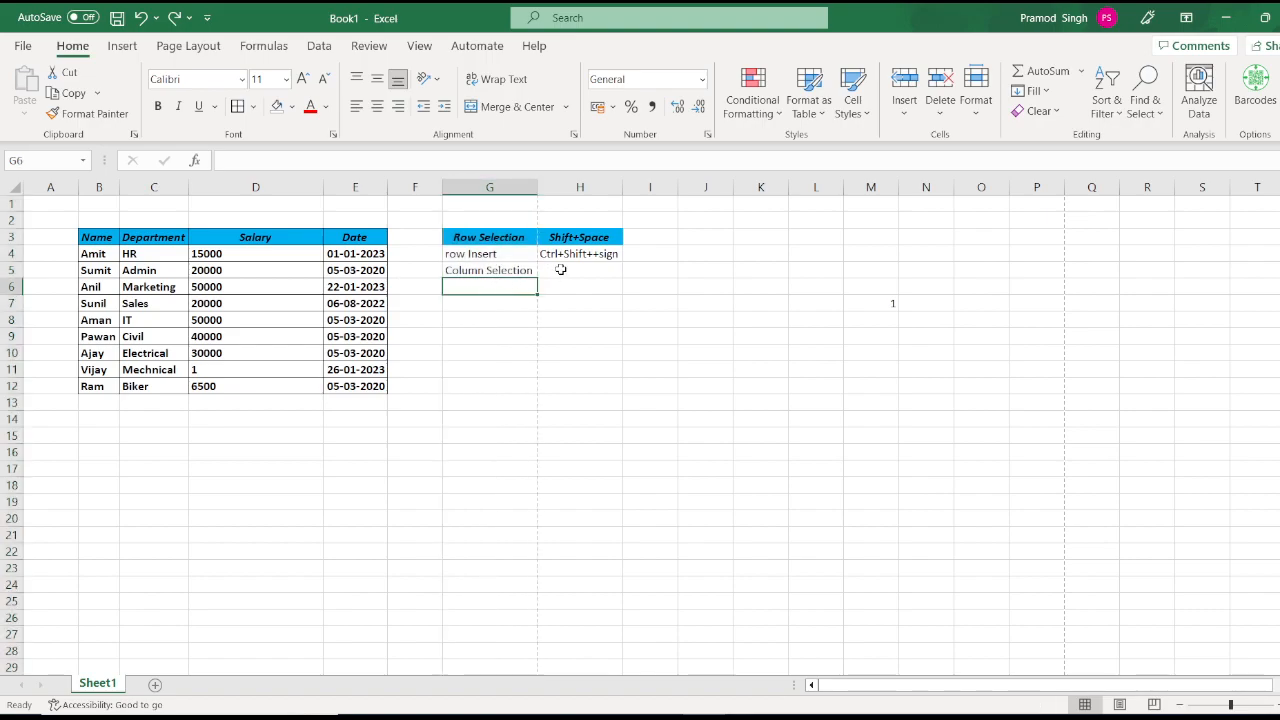
pyautogui.click(561, 270)
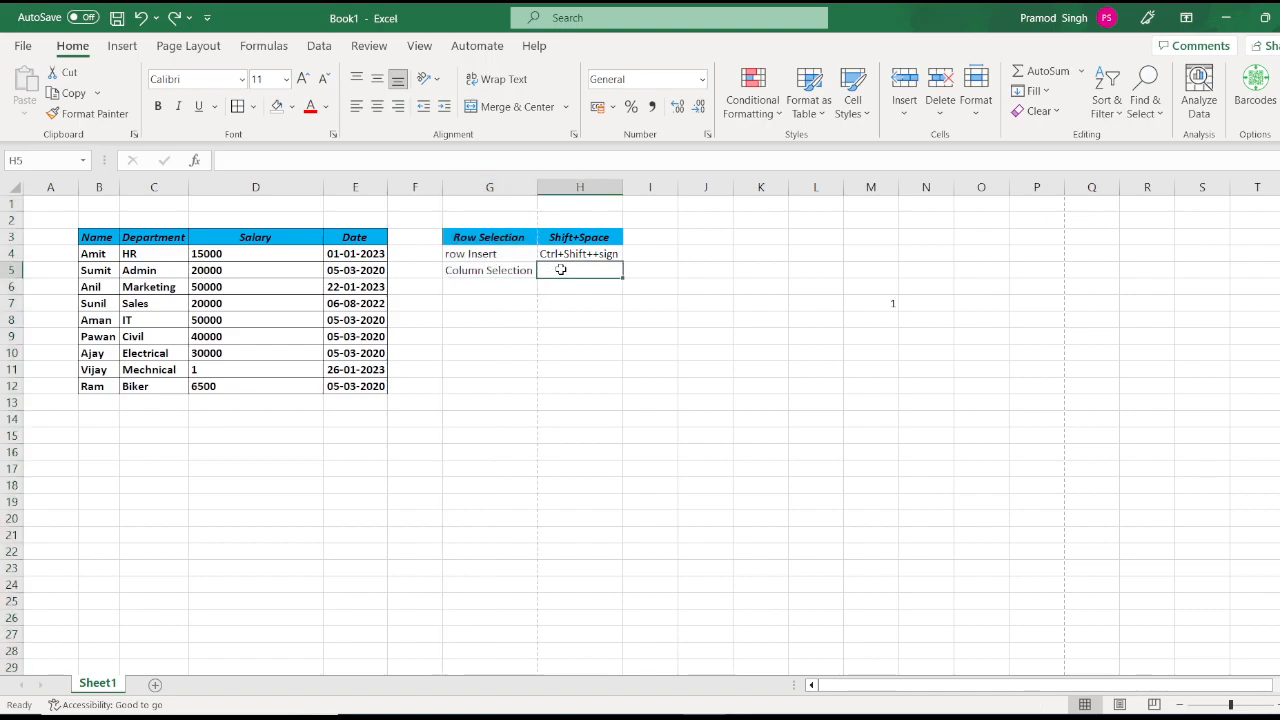
pyautogui.write('Ctrl')
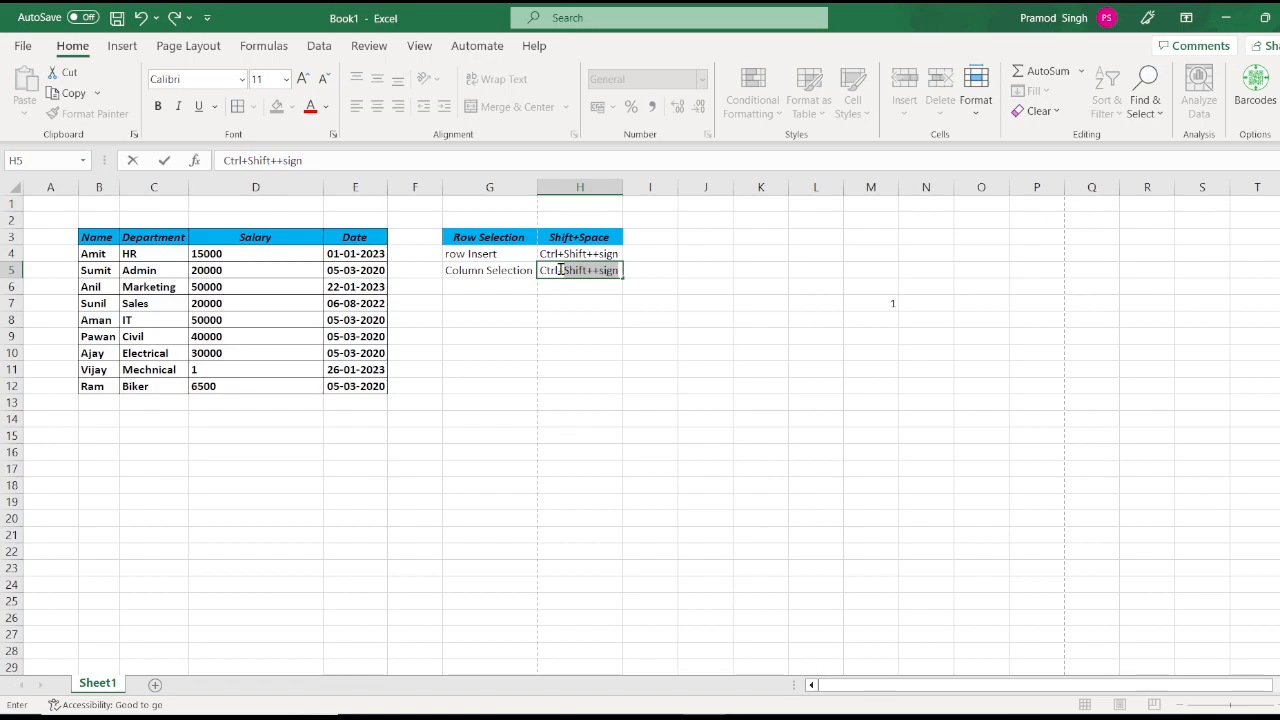
pyautogui.write('+Space')
pyautogui.press('Return')
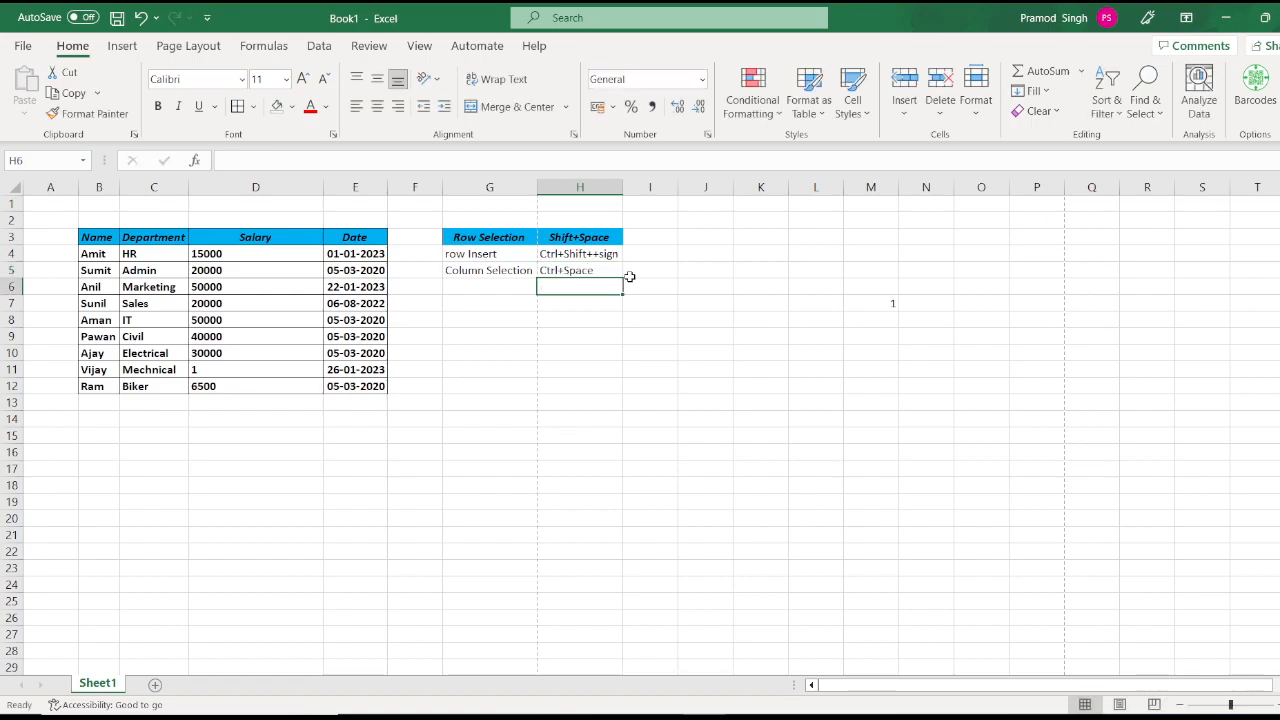
# Step: Add 'Column Insert' in G6, copy Ctrl+Shift++sign from H4 into H6, and select column D
pyautogui.write('Column')
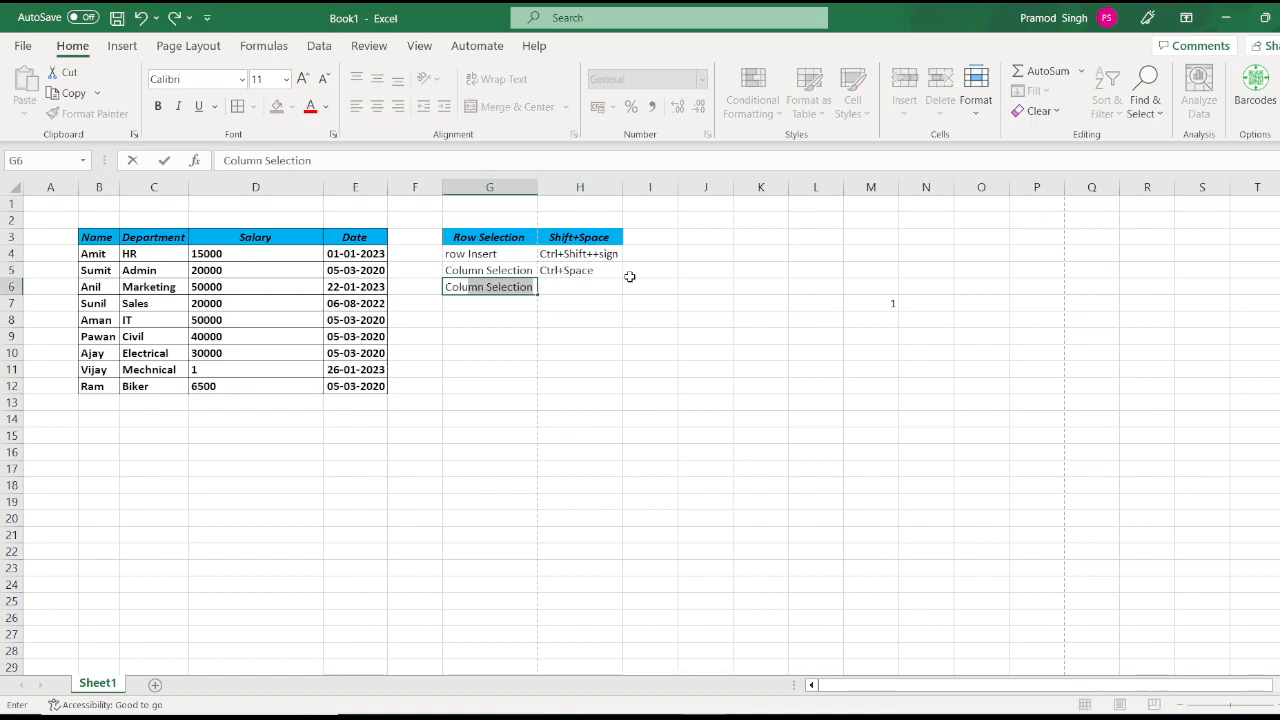
pyautogui.write(' Insert')
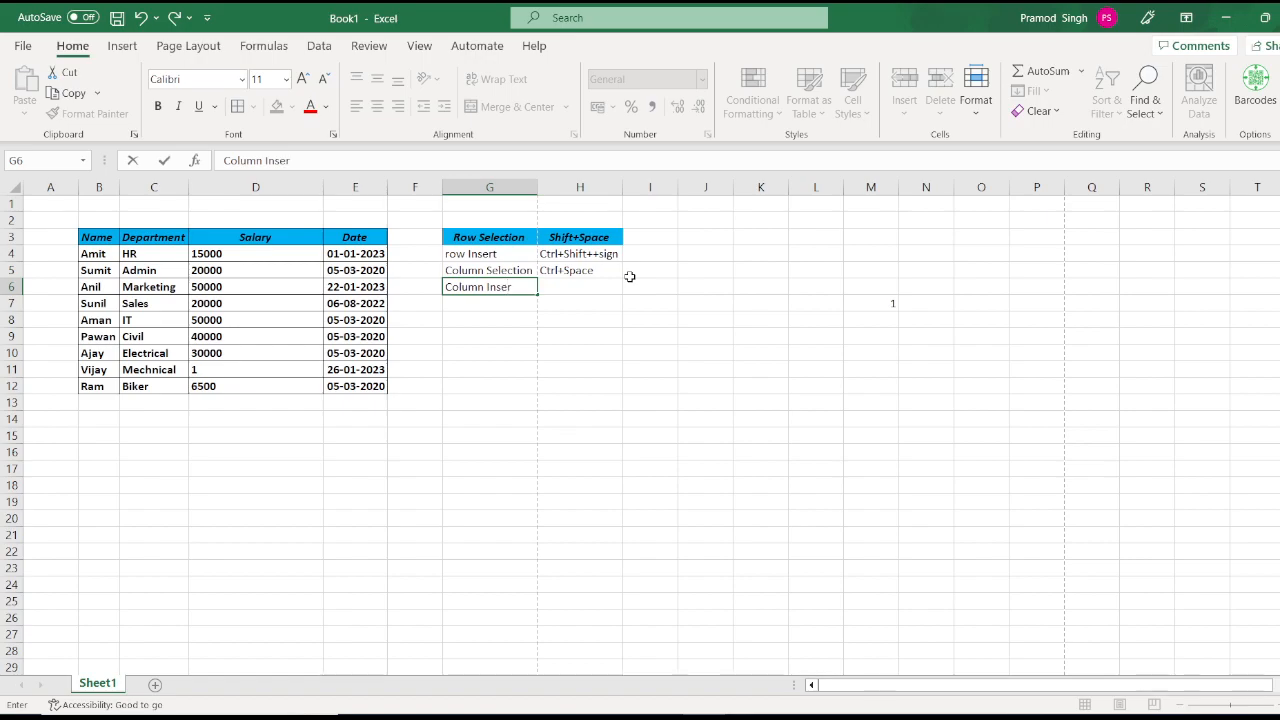
pyautogui.press('Return')
pyautogui.press('Right')
pyautogui.press('Up')
pyautogui.press('Up')
pyautogui.press('Up')
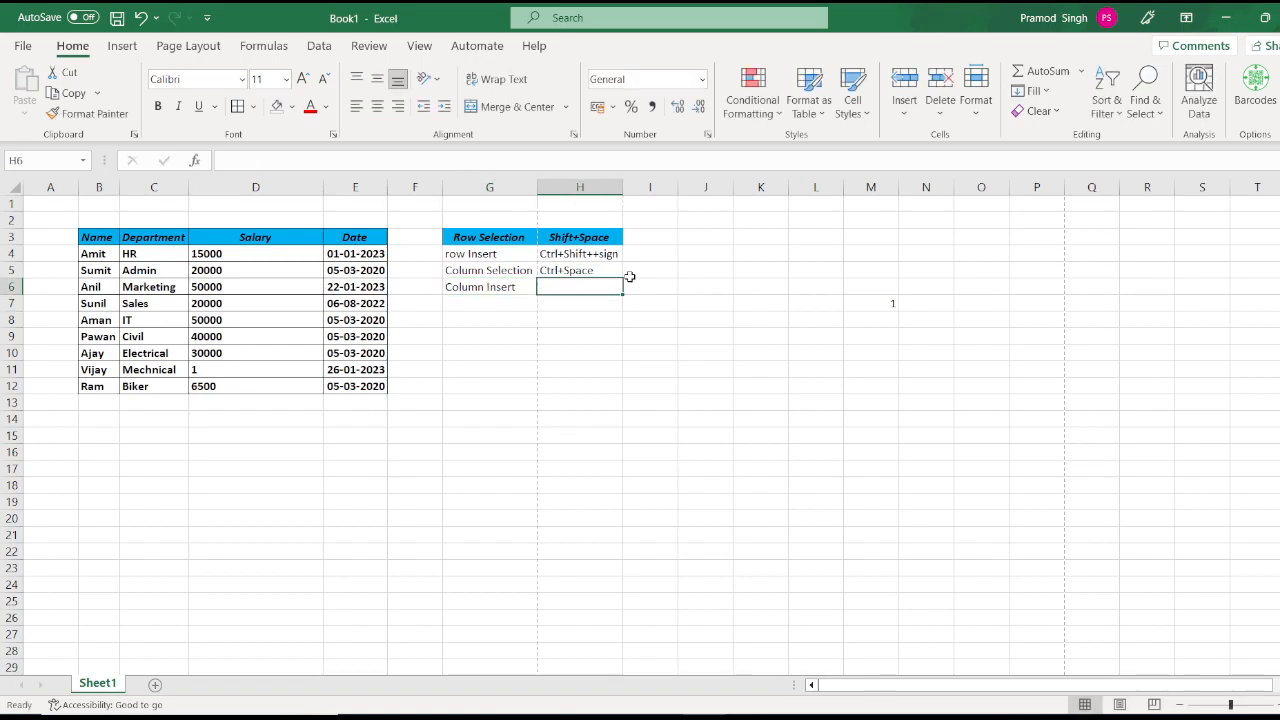
pyautogui.hotkey('ctrl', 'c')
pyautogui.press('Down')
pyautogui.press('Down')
pyautogui.press('Return')
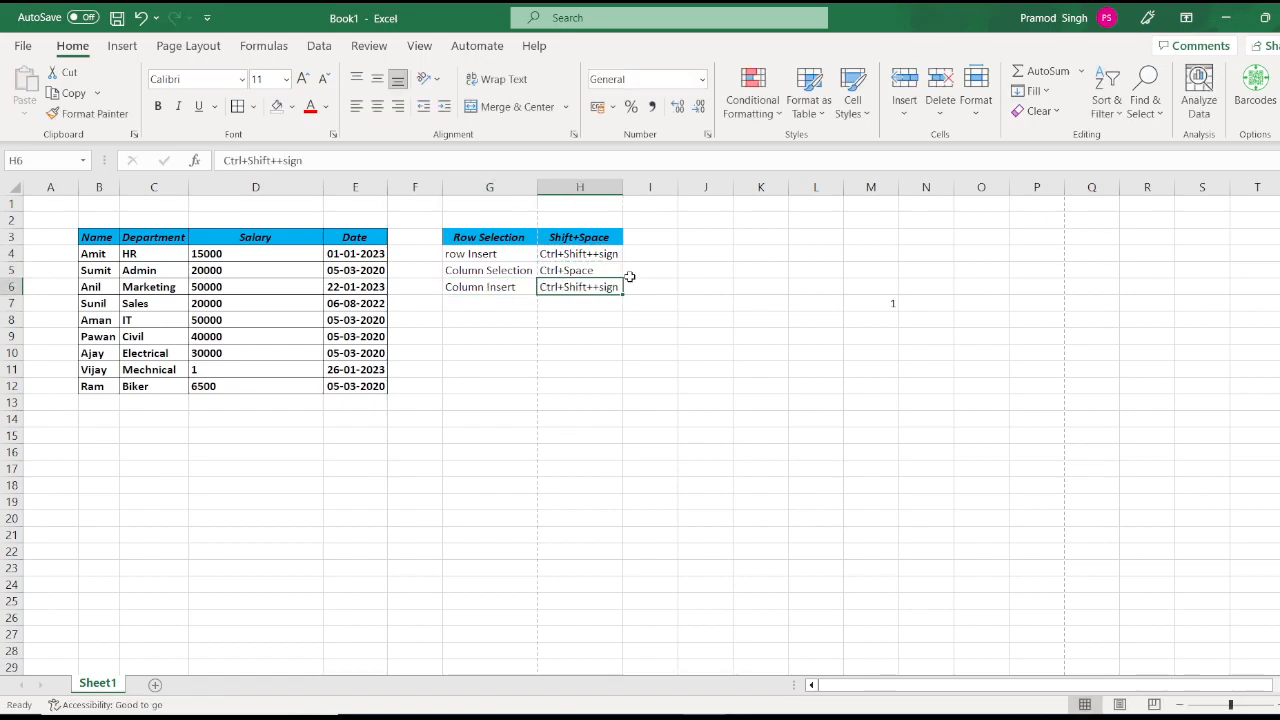
pyautogui.press('Left')
pyautogui.press('Left')
pyautogui.press('Left')
pyautogui.press('Left')
pyautogui.hotkey('ctrl', 'space')
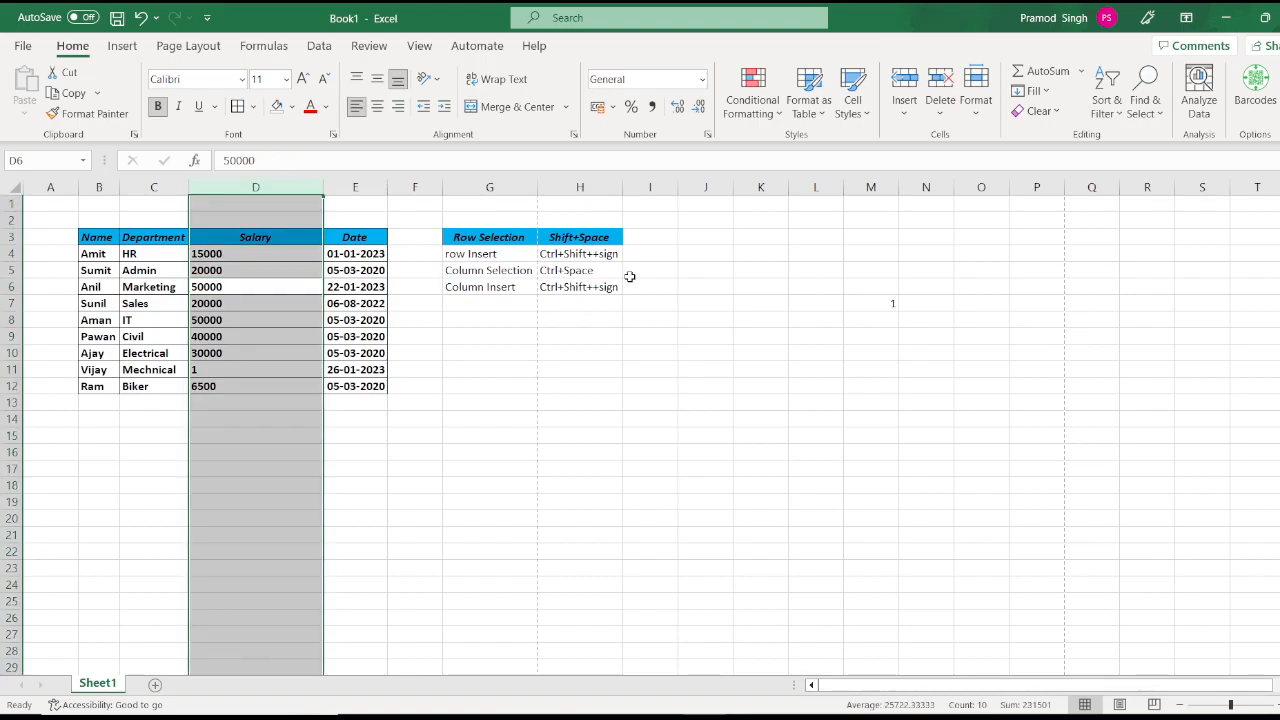
pyautogui.hotkey('ctrl', 'shift', '+')
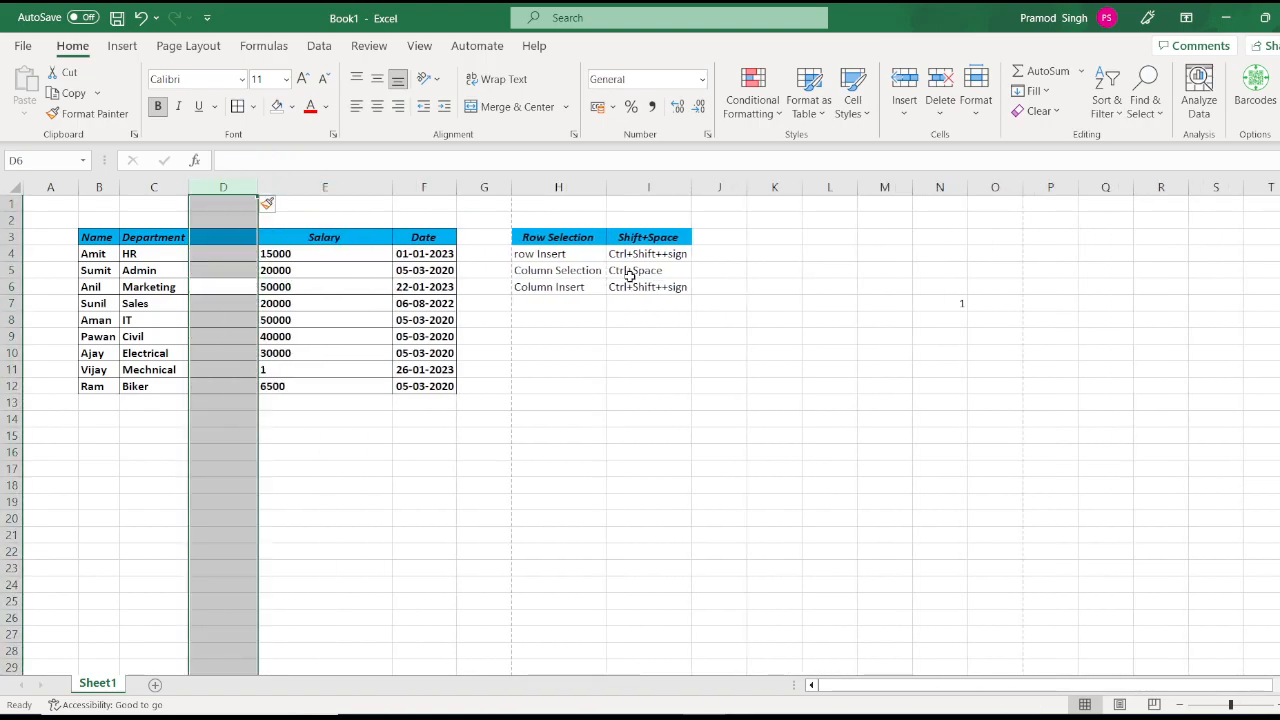
pyautogui.hotkey('ctrl', 'z')
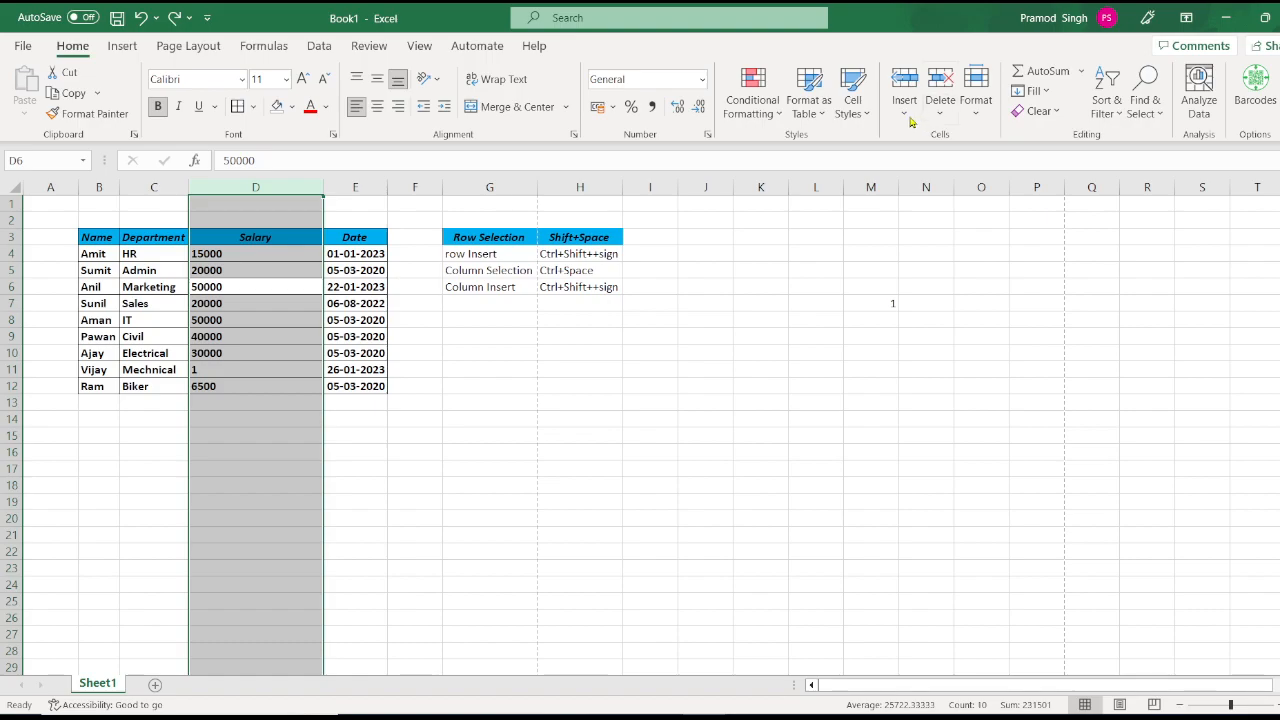
pyautogui.click(905, 112)
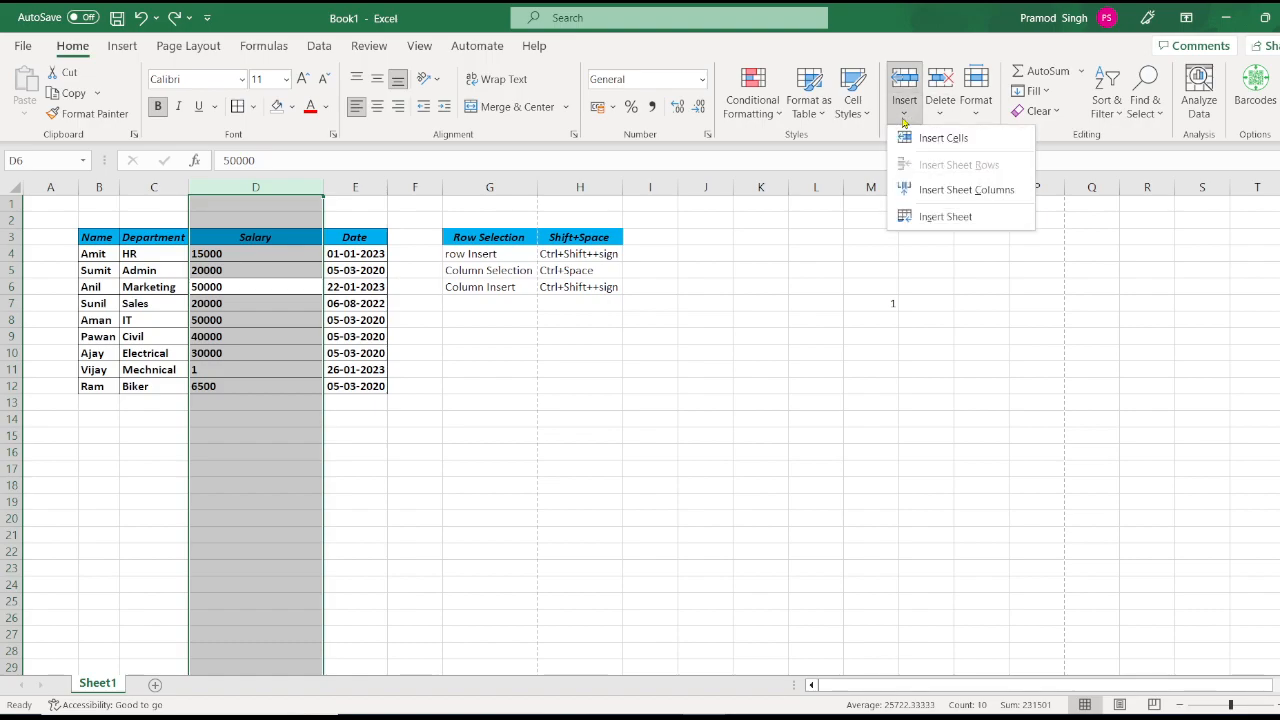
pyautogui.click(925, 189)
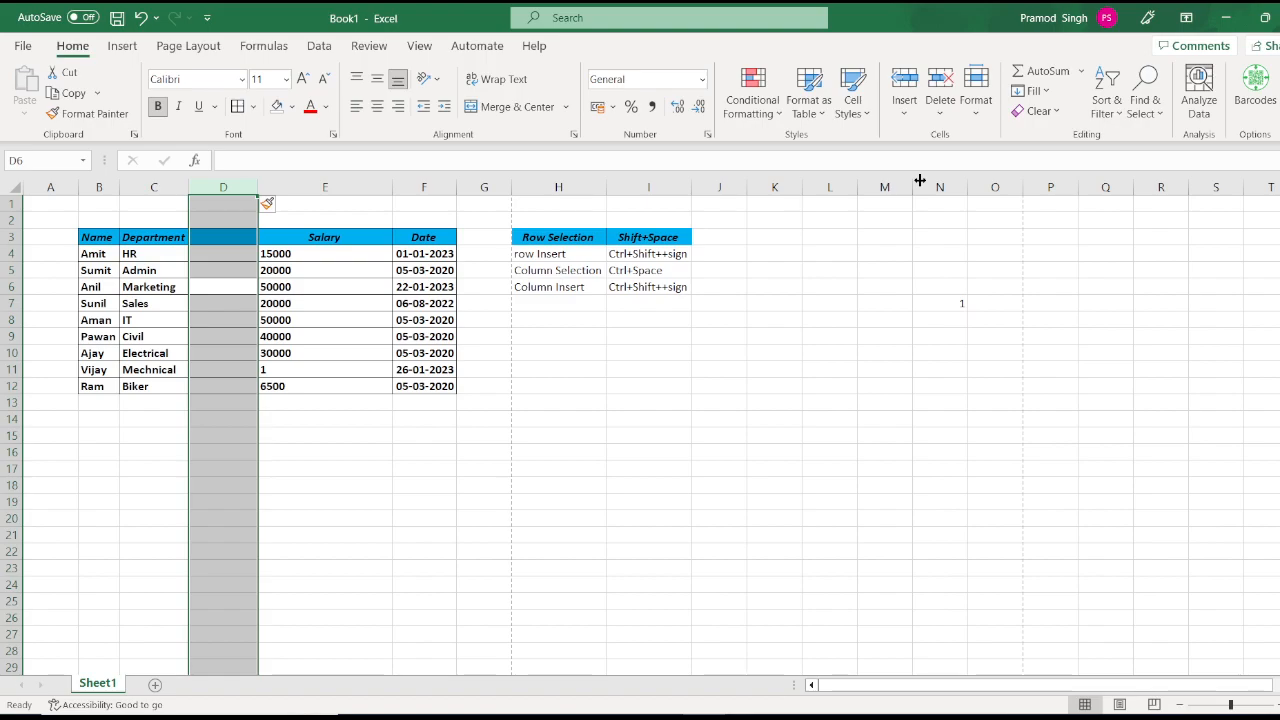
pyautogui.hotkey('ctrl', 'z')
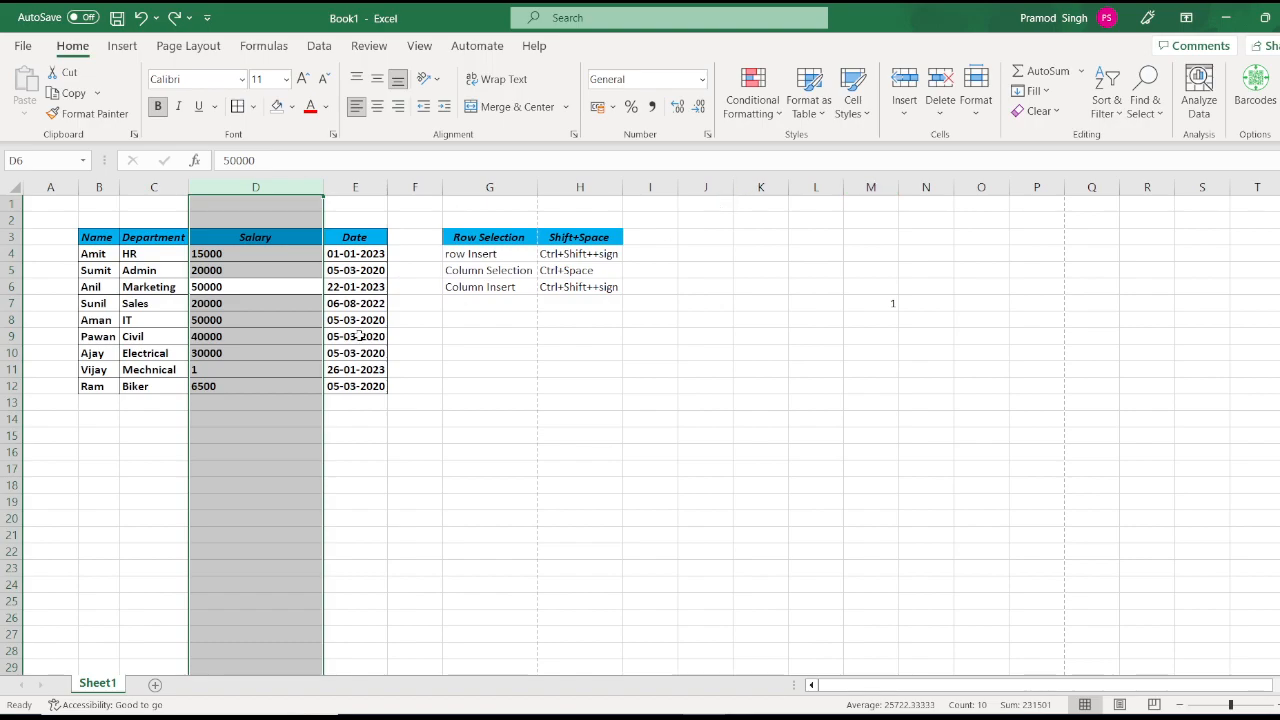
# Step: Enter 'Insert Sheet' in G7 with its shortcut 'Shift+F11' in H7
pyautogui.click(266, 371)
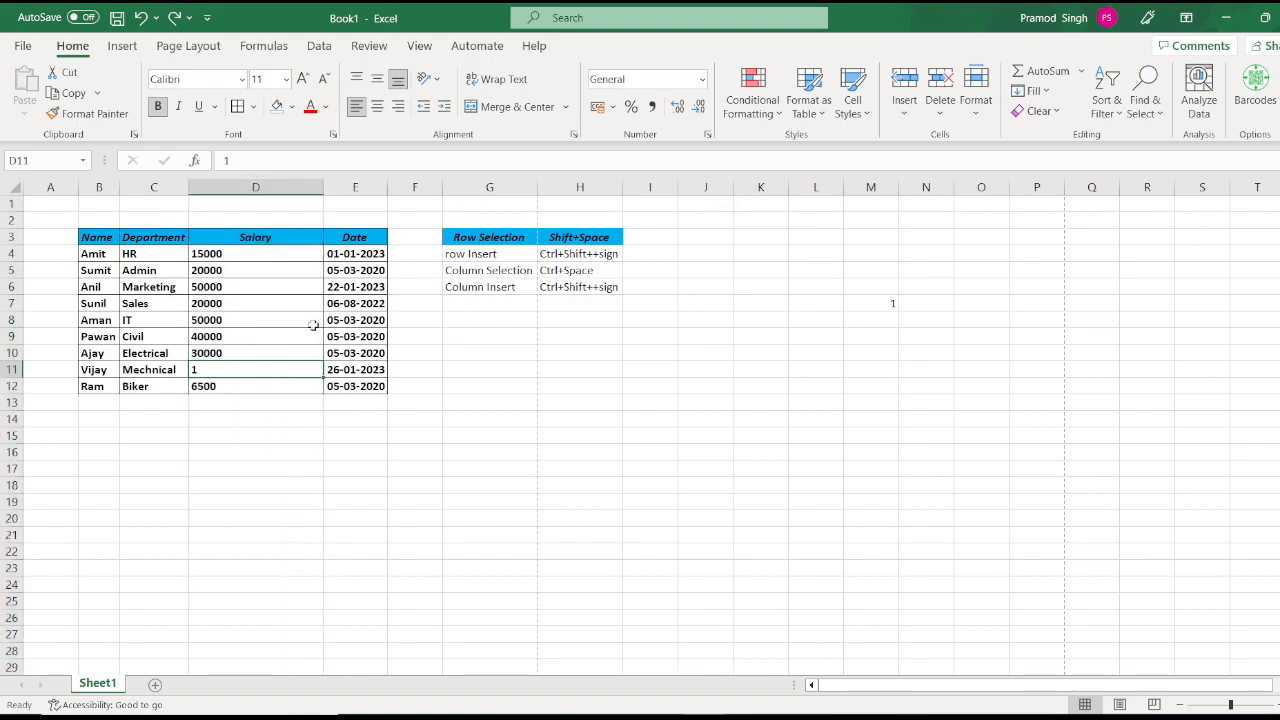
pyautogui.click(889, 112)
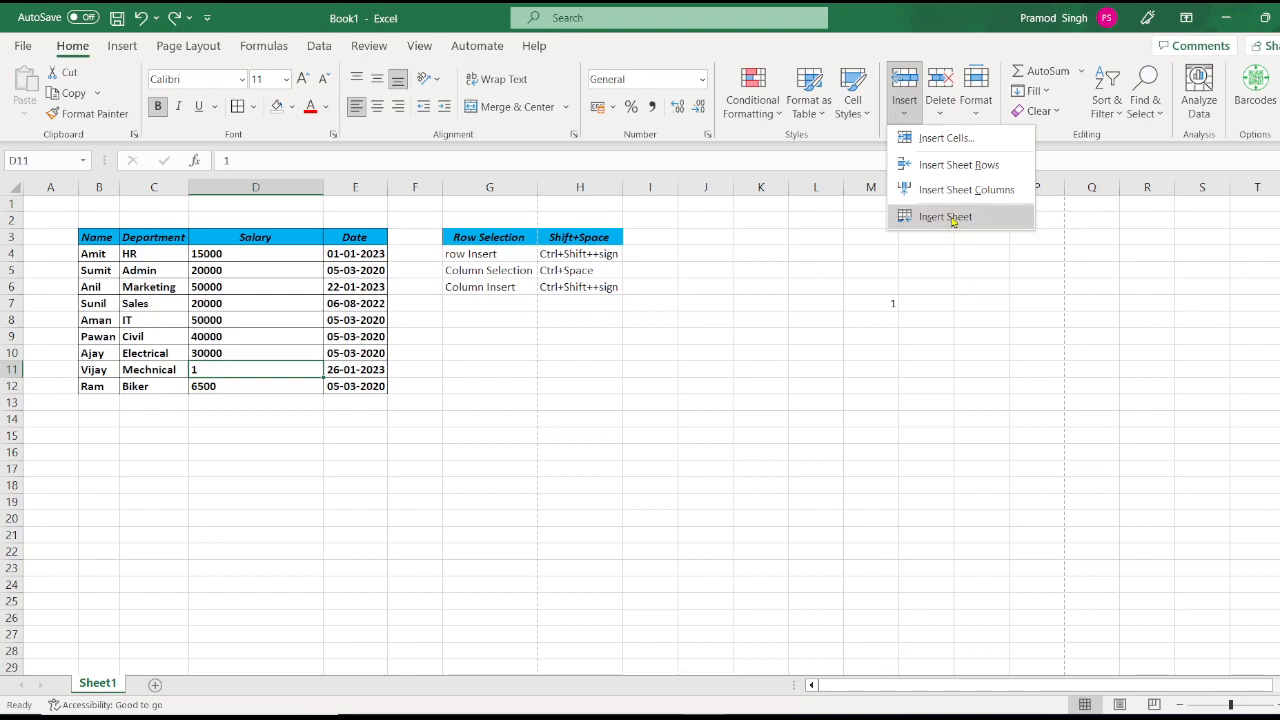
pyautogui.click(312, 410)
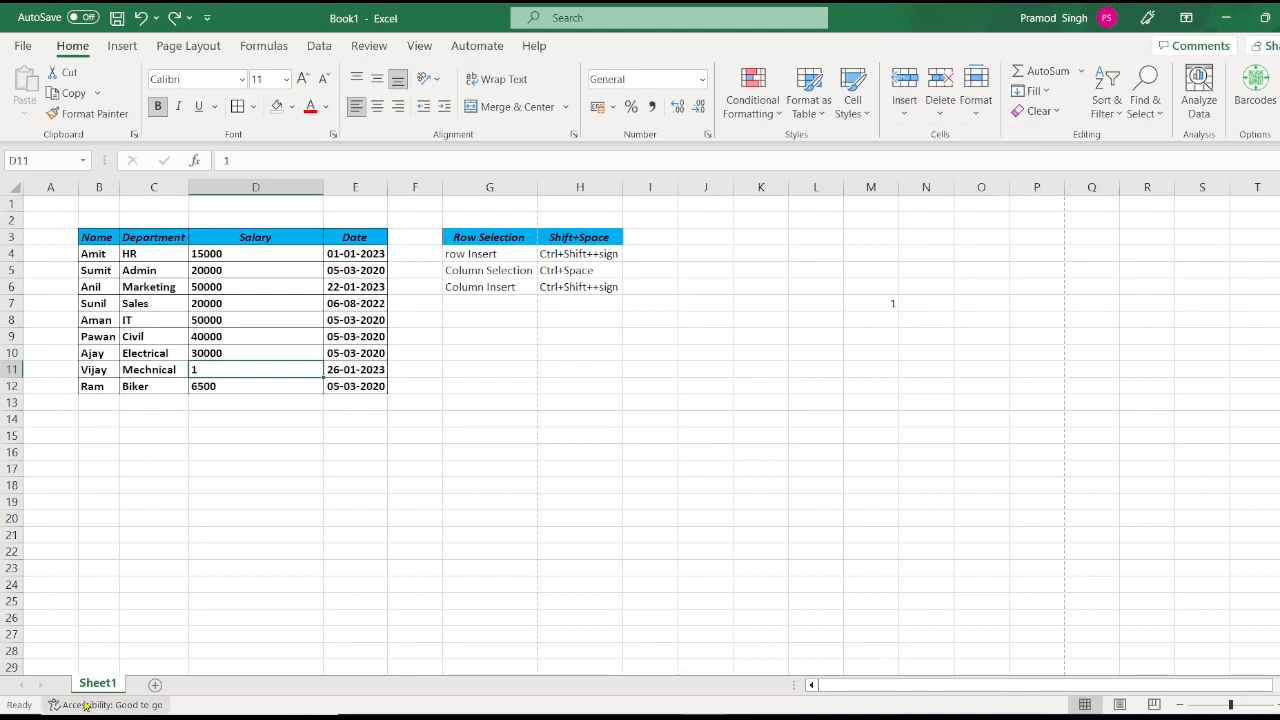
pyautogui.click(491, 306)
pyautogui.write('Ins')
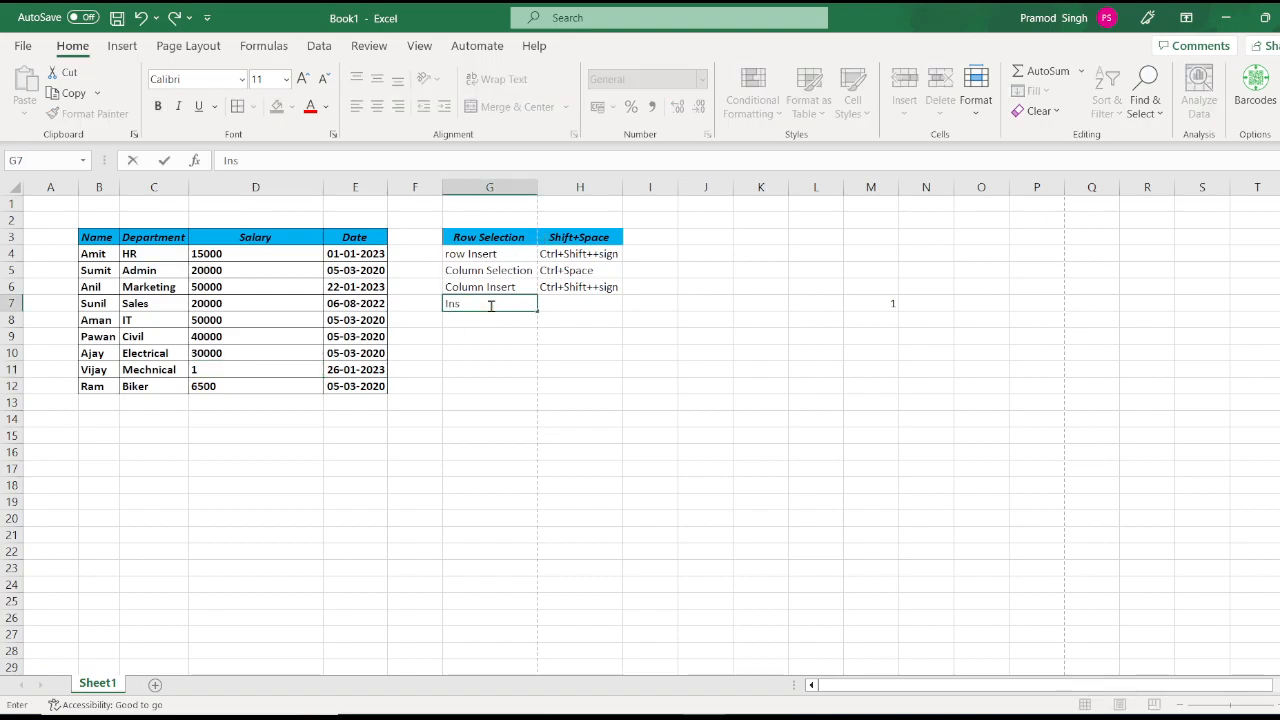
pyautogui.write('ert Sheet')
pyautogui.press('Return')
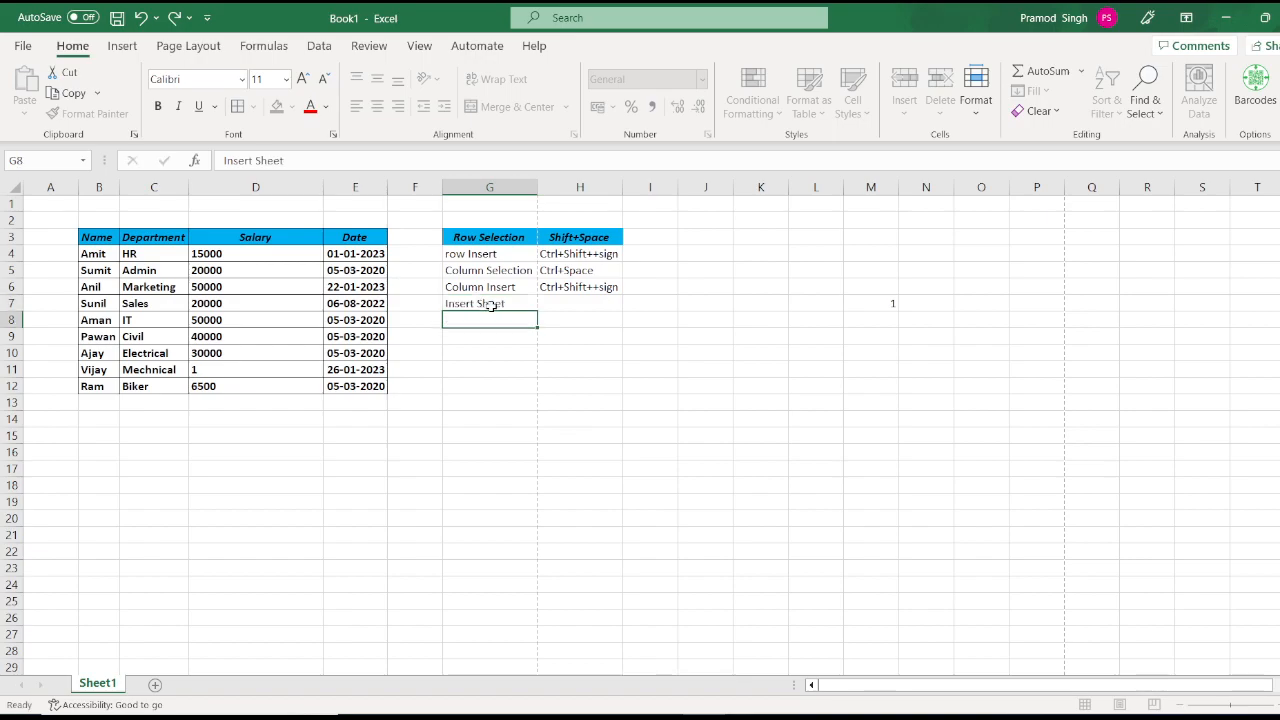
pyautogui.click(569, 306)
pyautogui.write('Shift+')
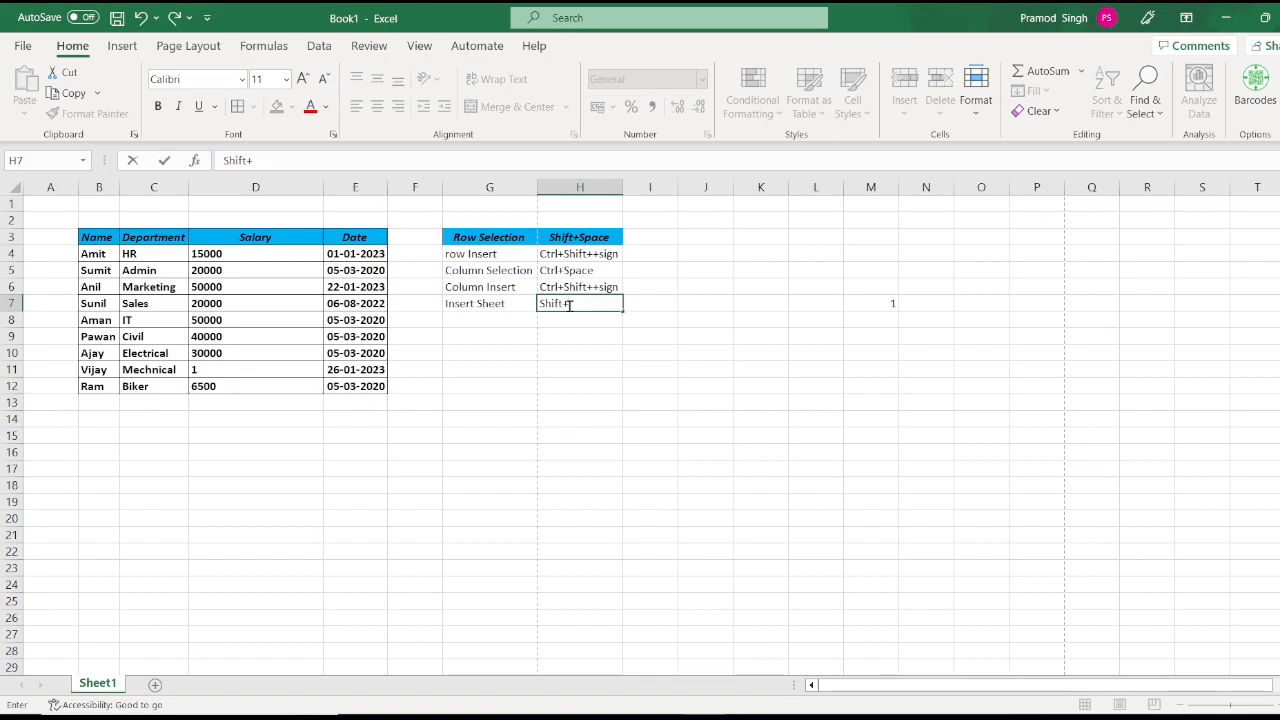
pyautogui.write('F11')
pyautogui.press('Return')
pyautogui.press('Up')
pyautogui.press('Left')
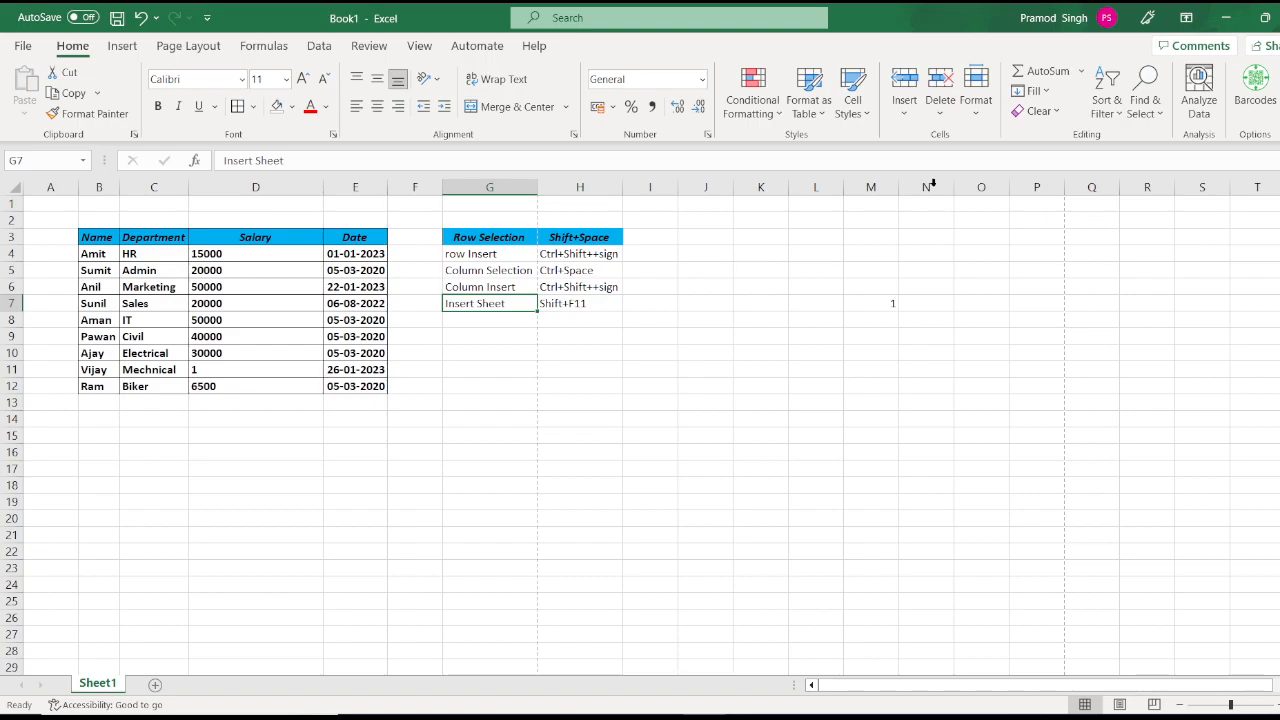
pyautogui.click(906, 117)
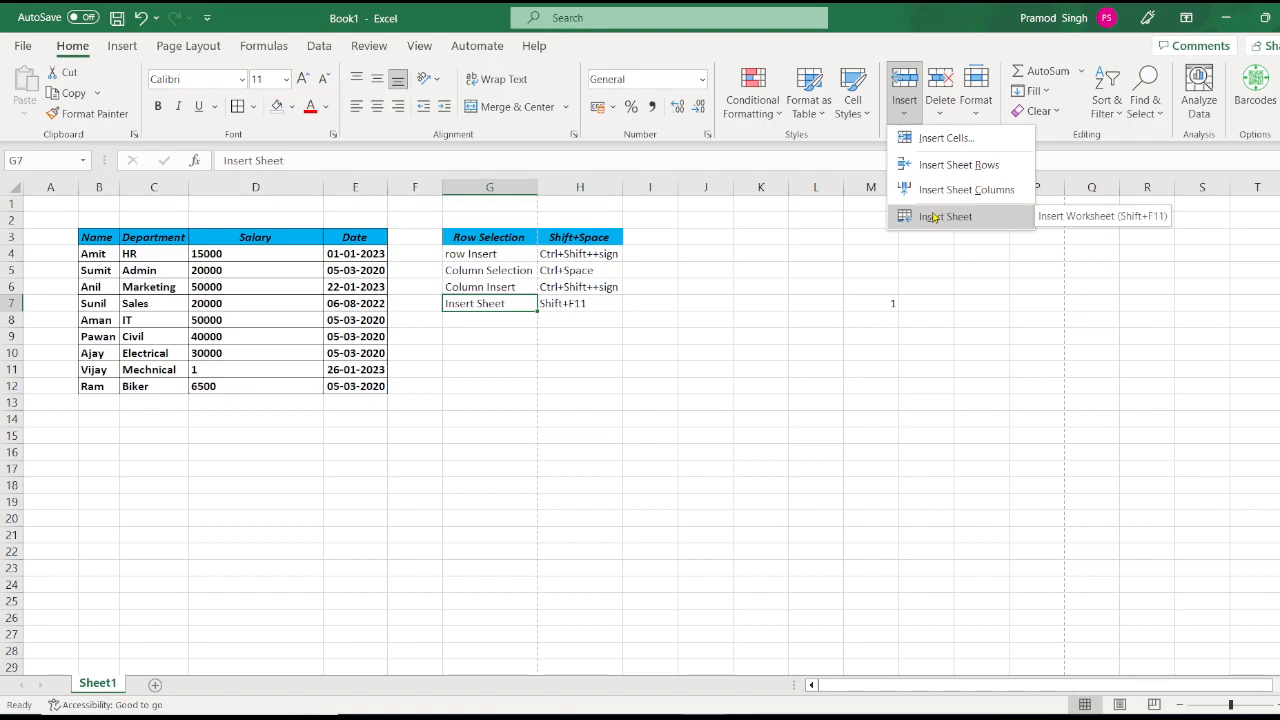
pyautogui.click(930, 217)
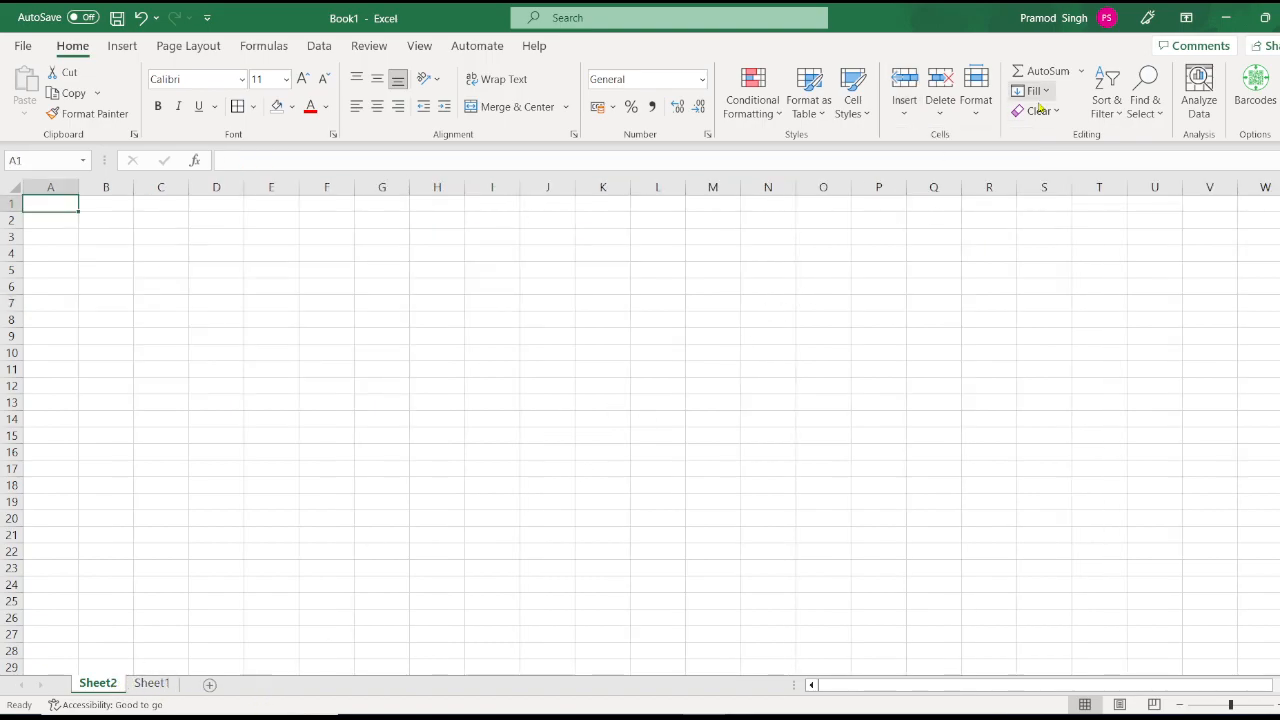
pyautogui.click(906, 121)
pyautogui.click(946, 218)
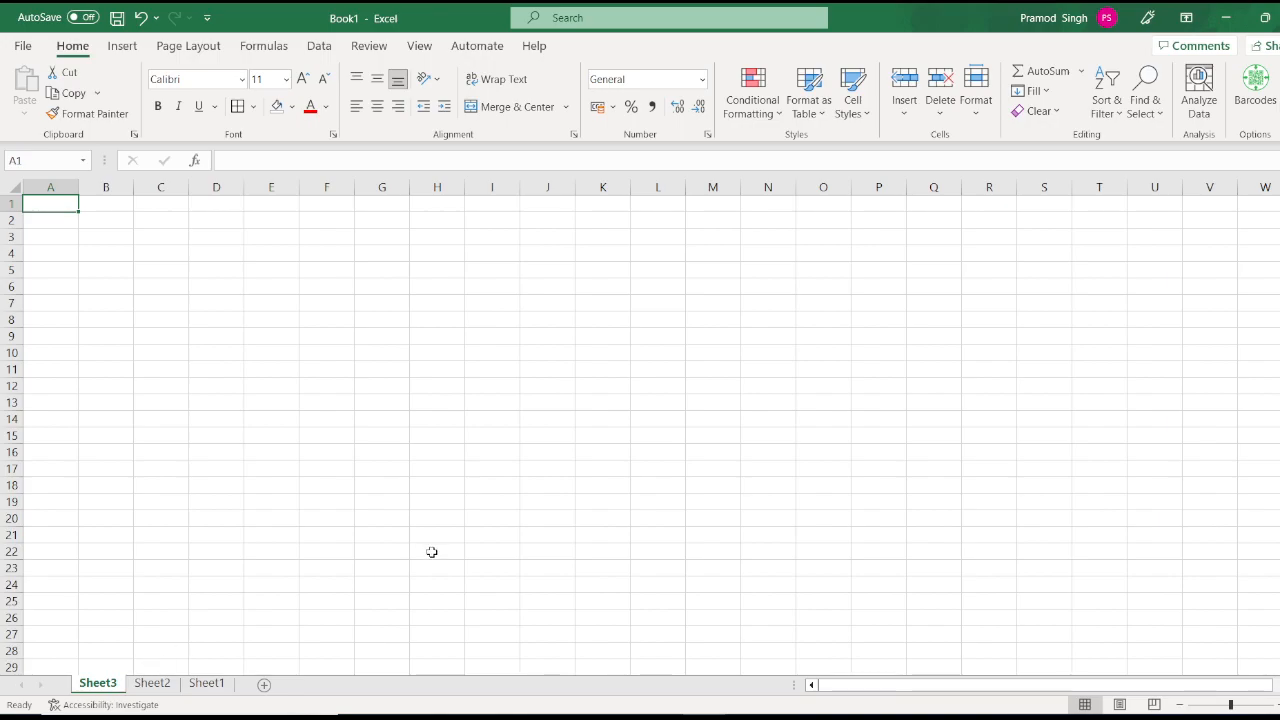
pyautogui.hotkey('alt', 'e')
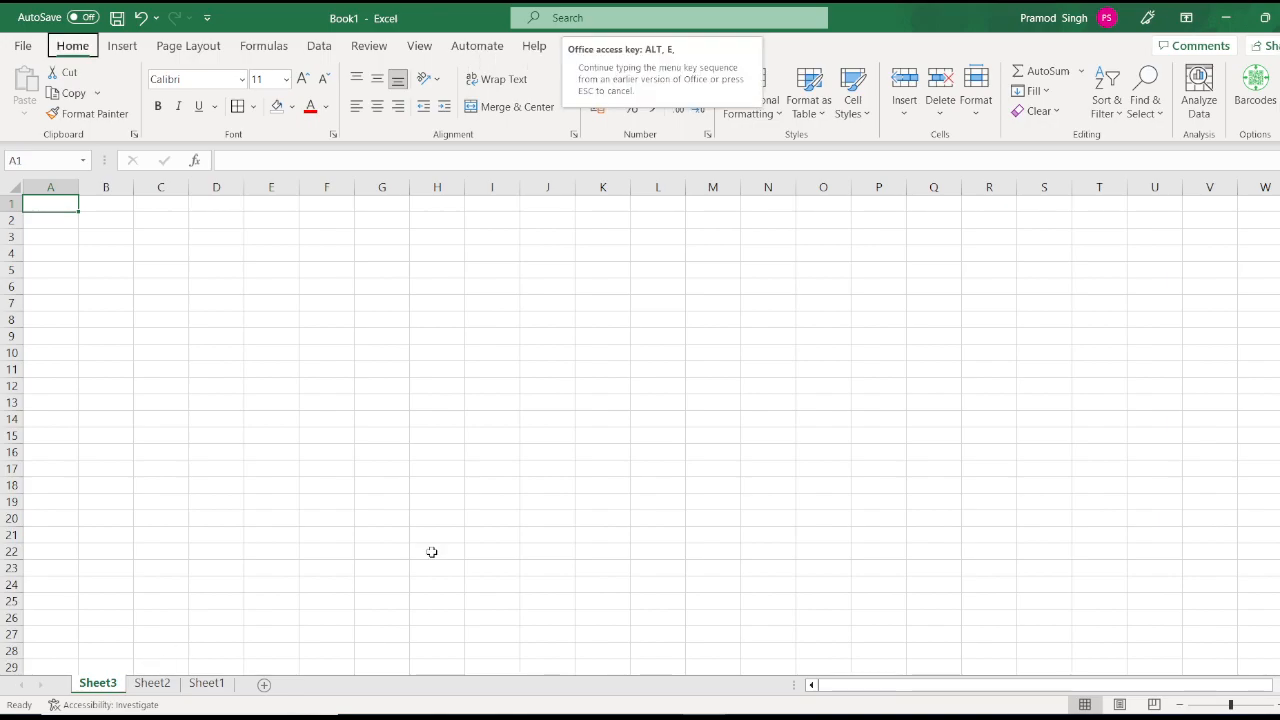
pyautogui.press('l')
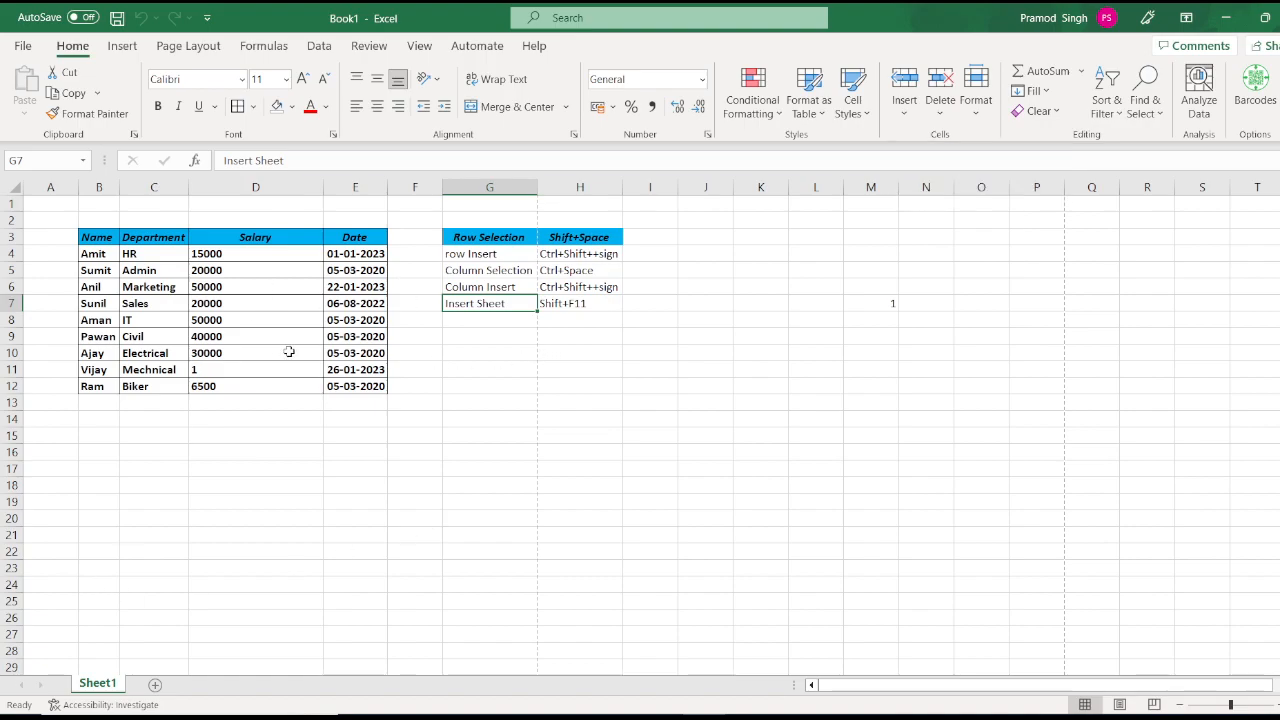
pyautogui.click(504, 356)
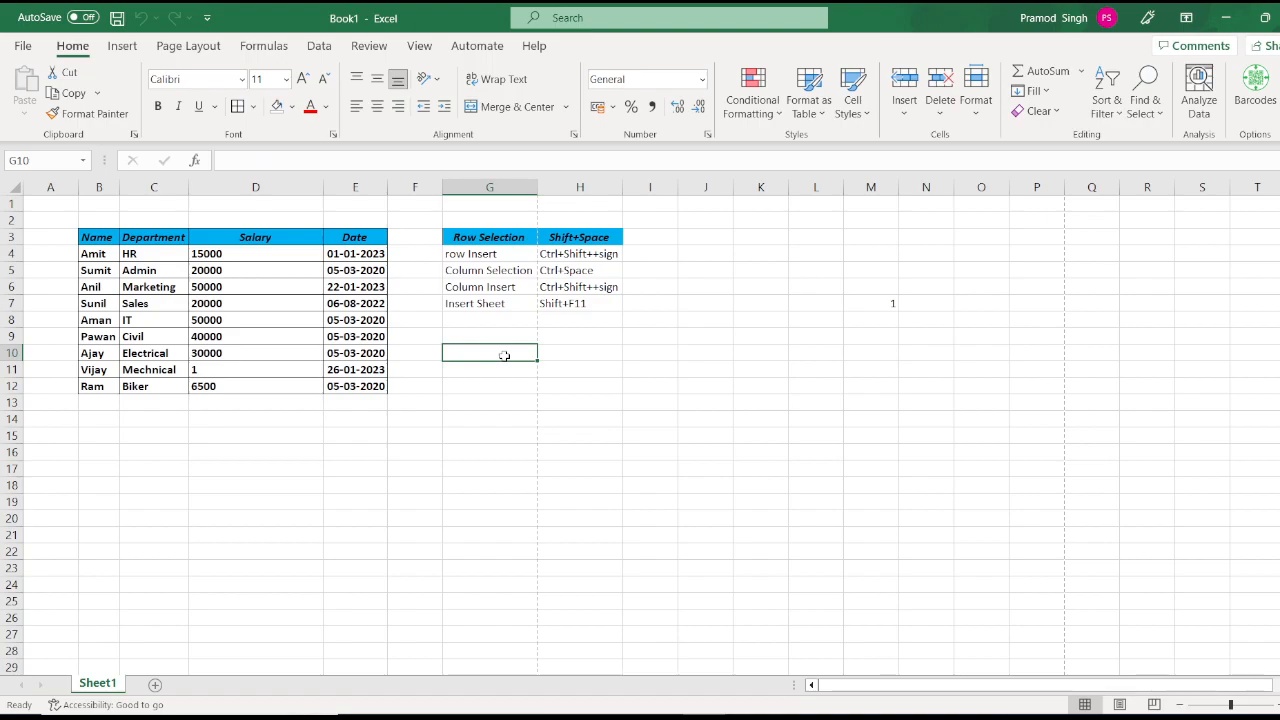
pyautogui.hotkey('shift', 'F11')
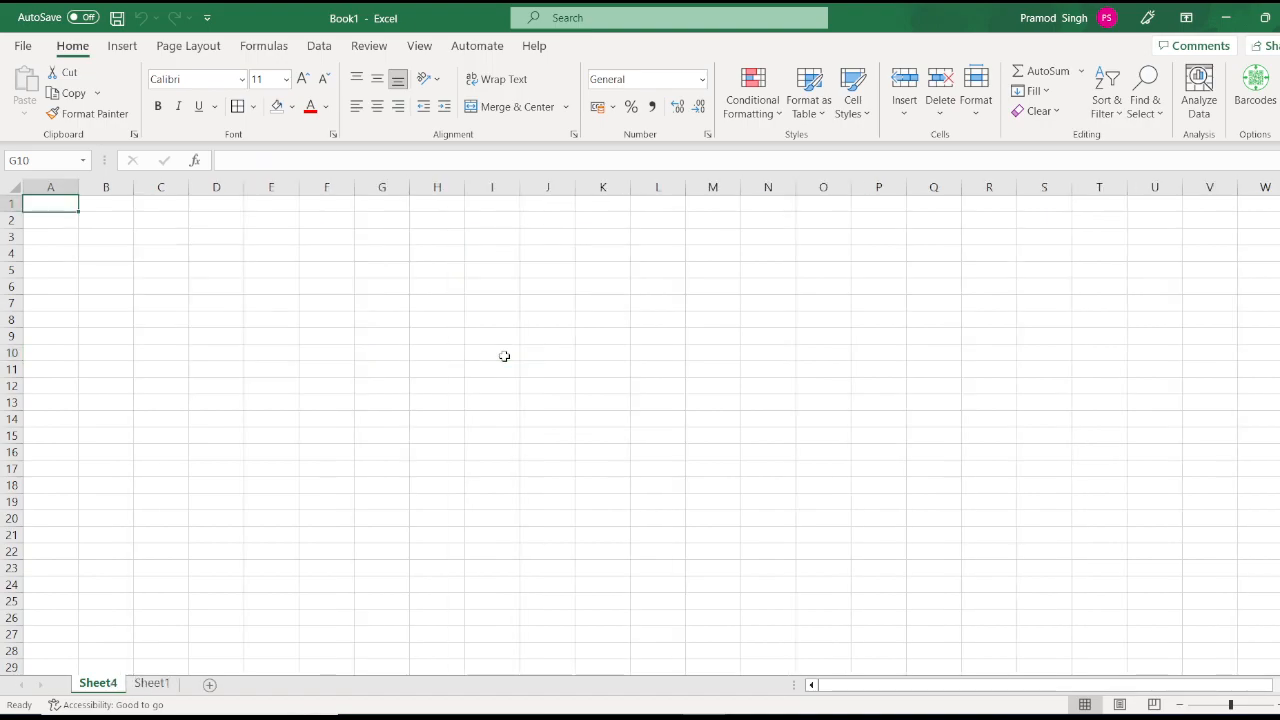
pyautogui.hotkey('alt', 'e')
pyautogui.press('l')
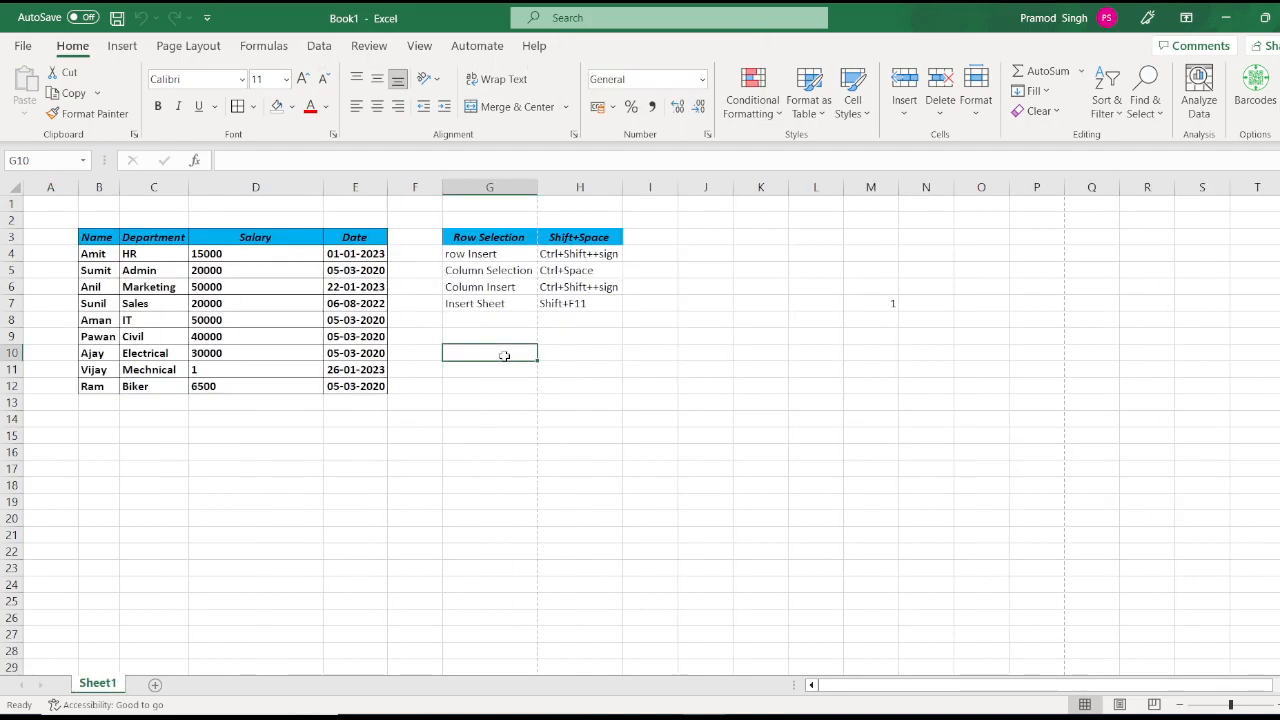
pyautogui.rightClick(96, 687)
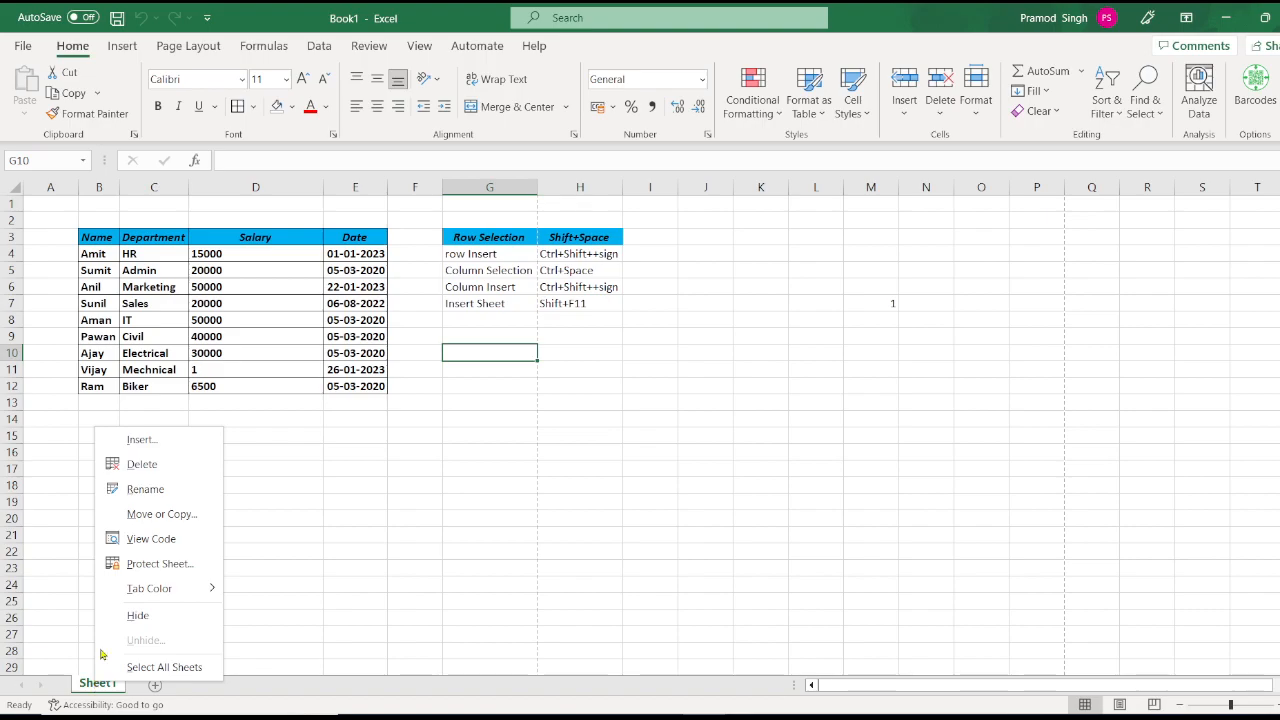
pyautogui.click(185, 446)
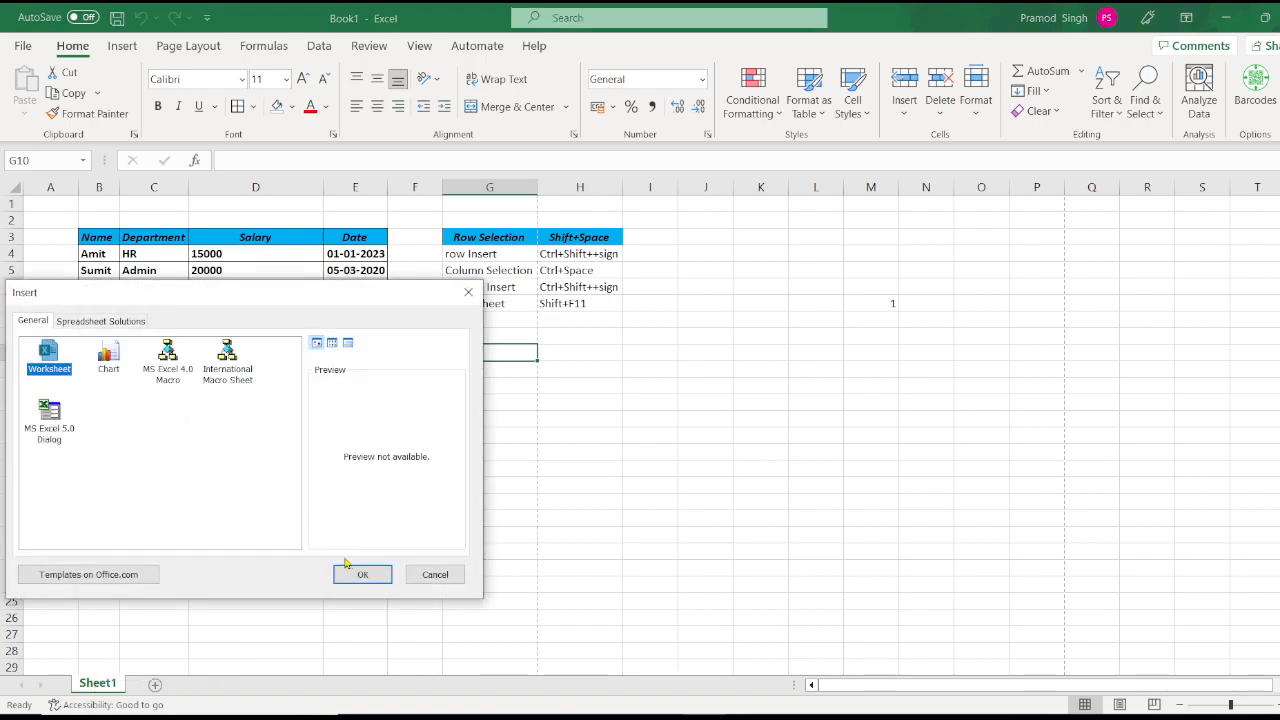
pyautogui.click(364, 574)
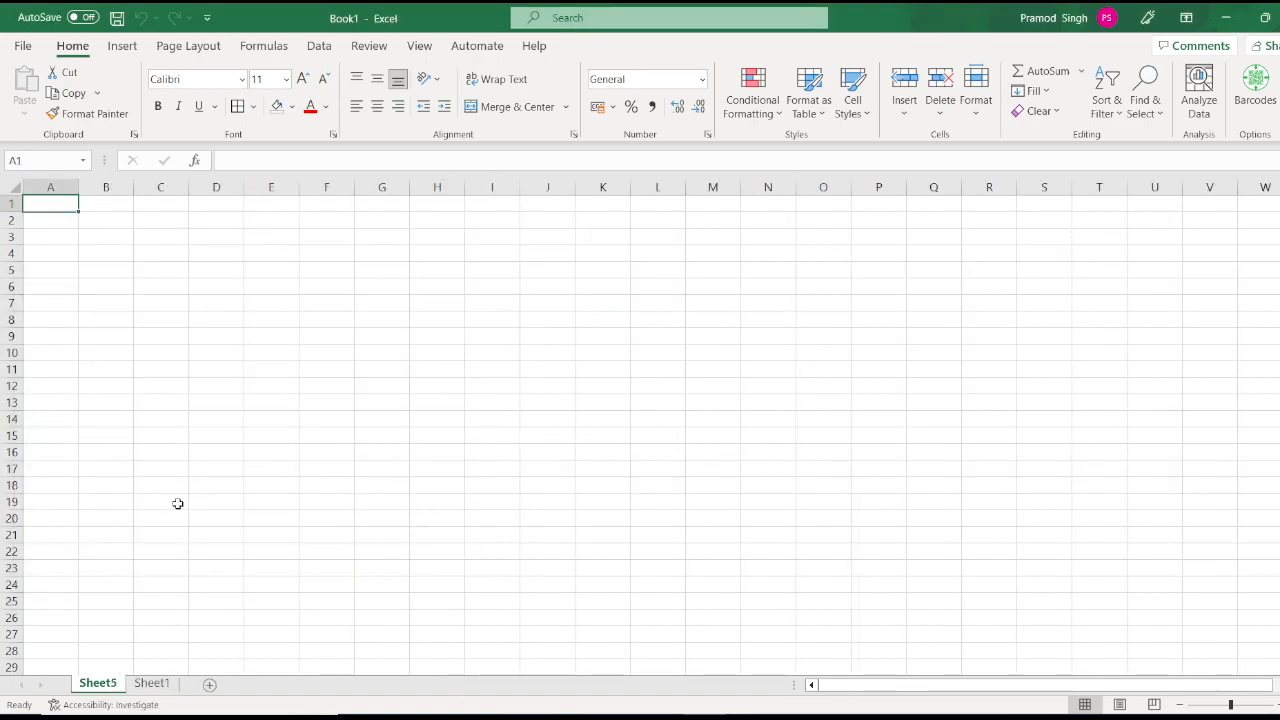
pyautogui.hotkey('alt', 'e')
pyautogui.press('l')
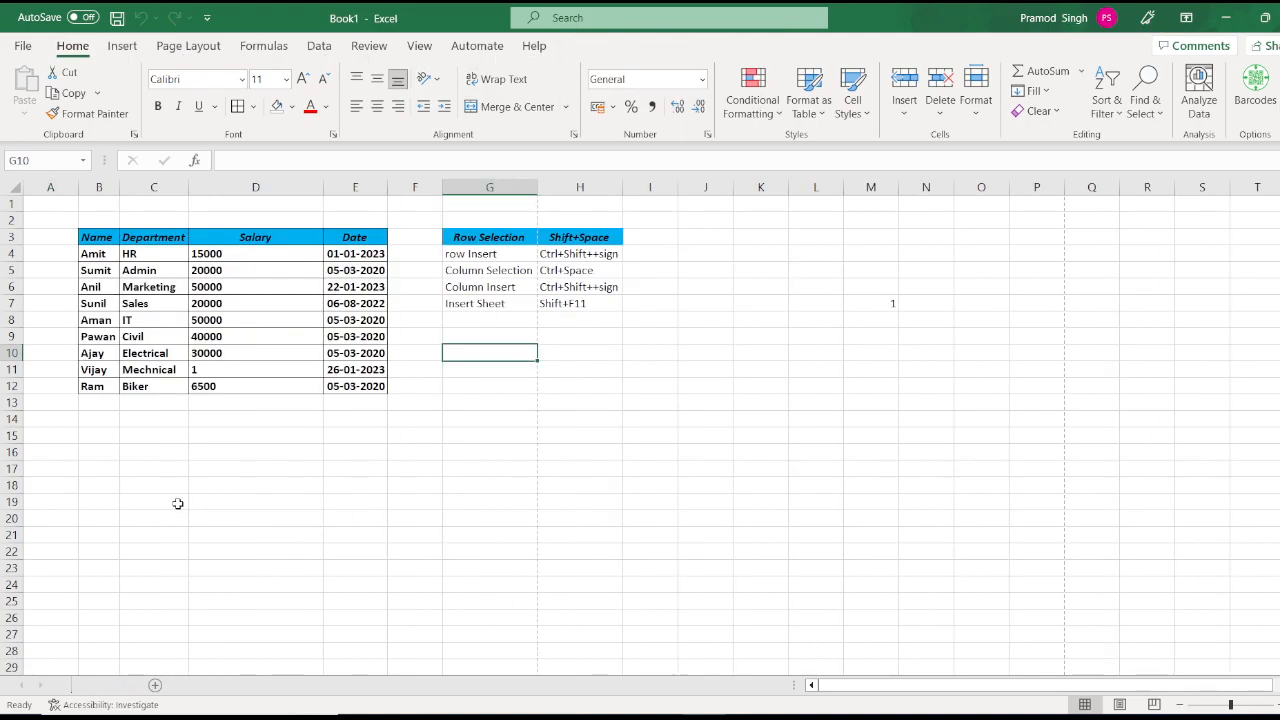
pyautogui.click(906, 114)
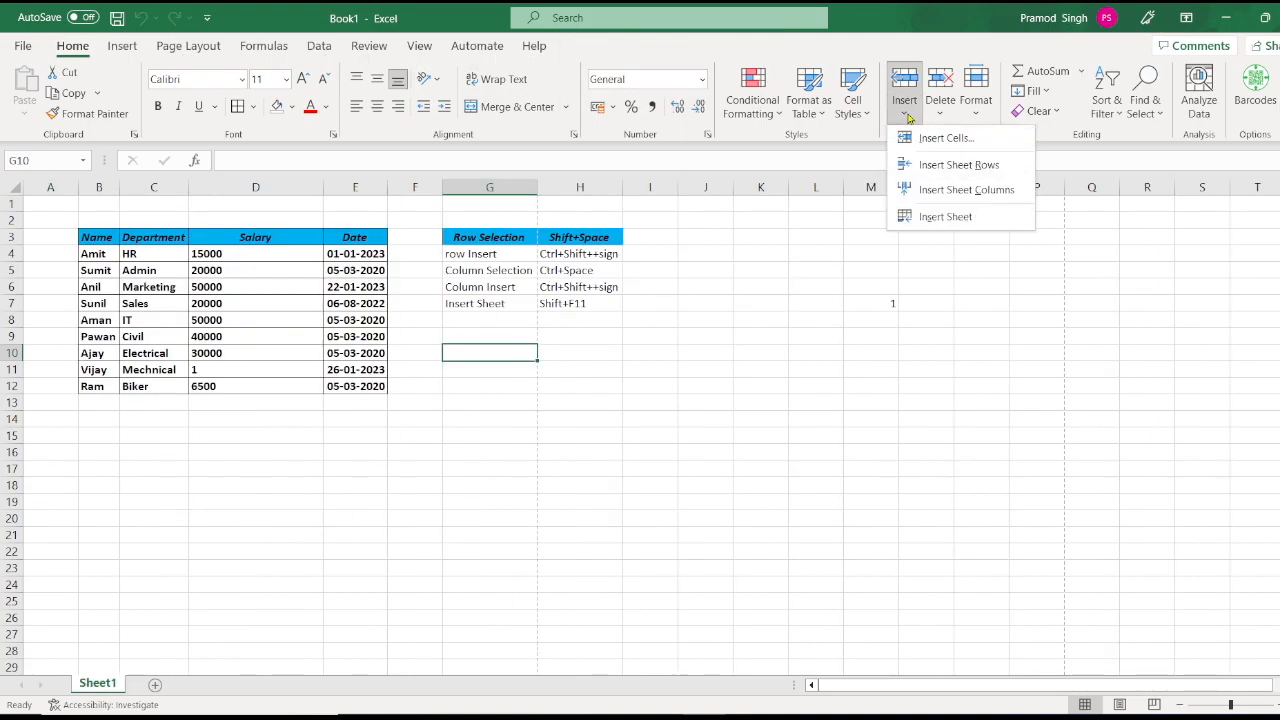
pyautogui.click(87, 686)
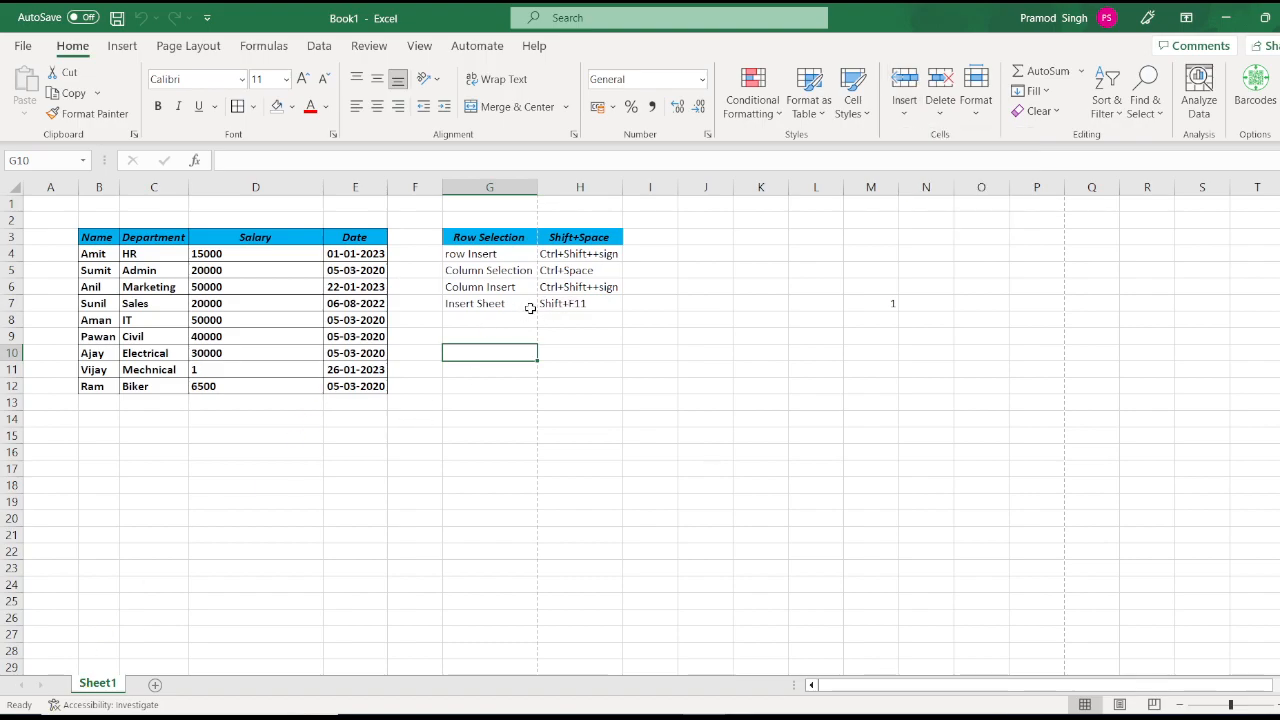
pyautogui.click(573, 310)
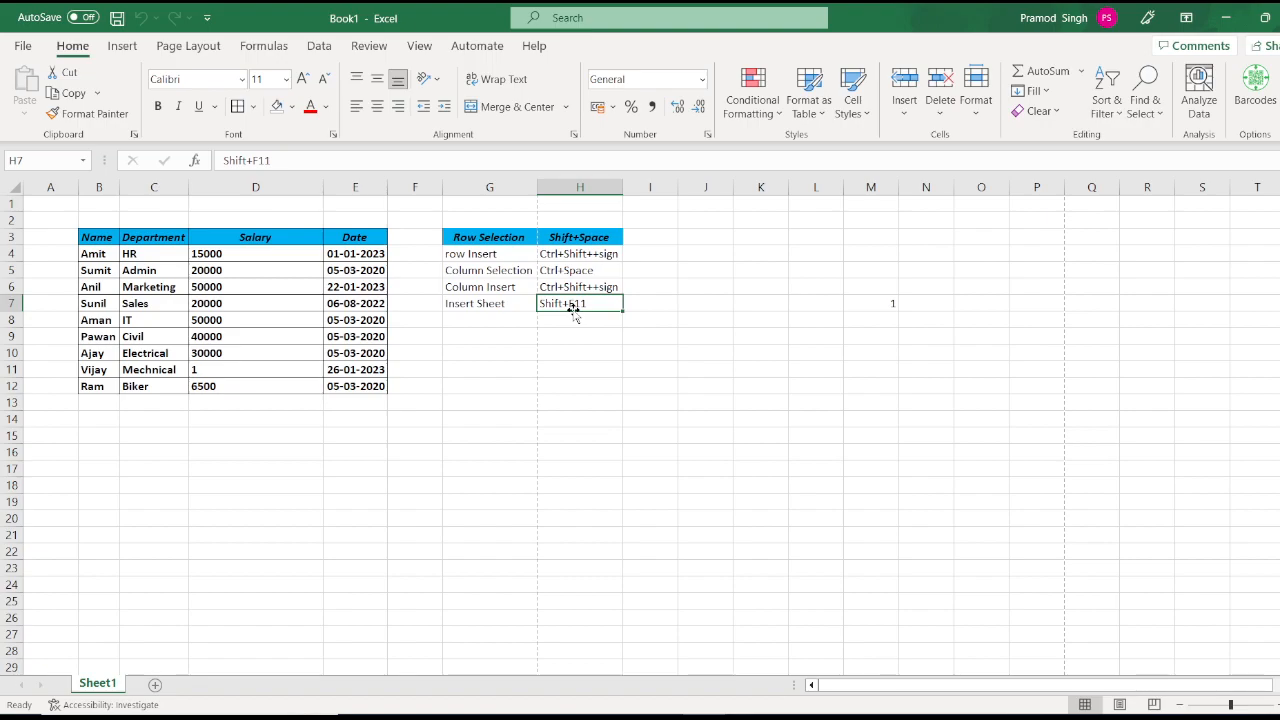
pyautogui.click(947, 125)
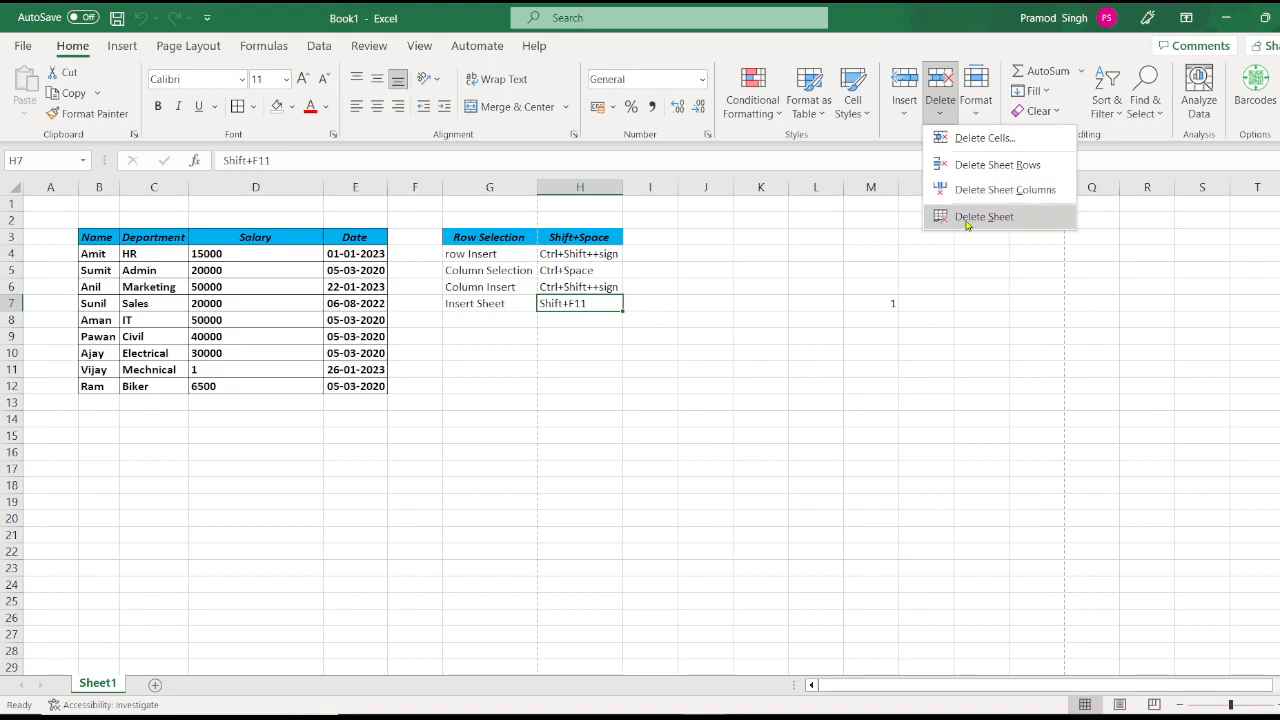
# Step: Shift the notes in G5:H7 down one row and enter 'row Delete' in the freed G5
pyautogui.click(492, 272)
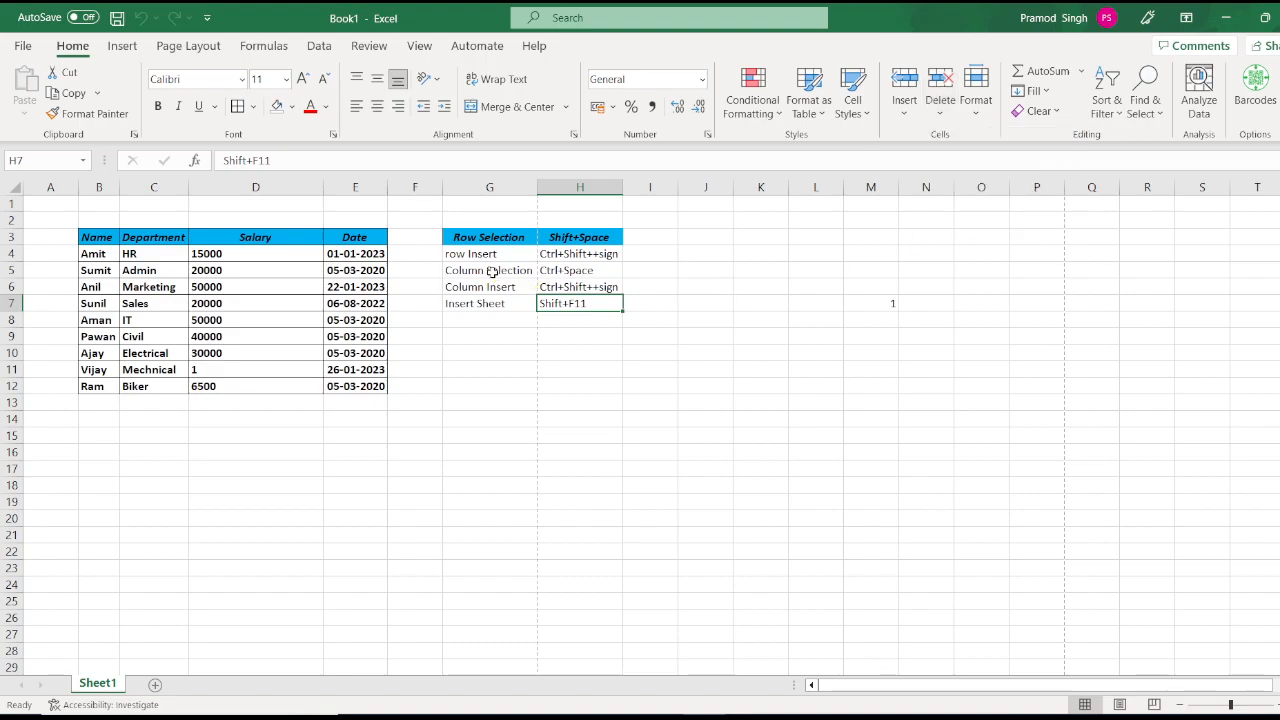
pyautogui.click(492, 272)
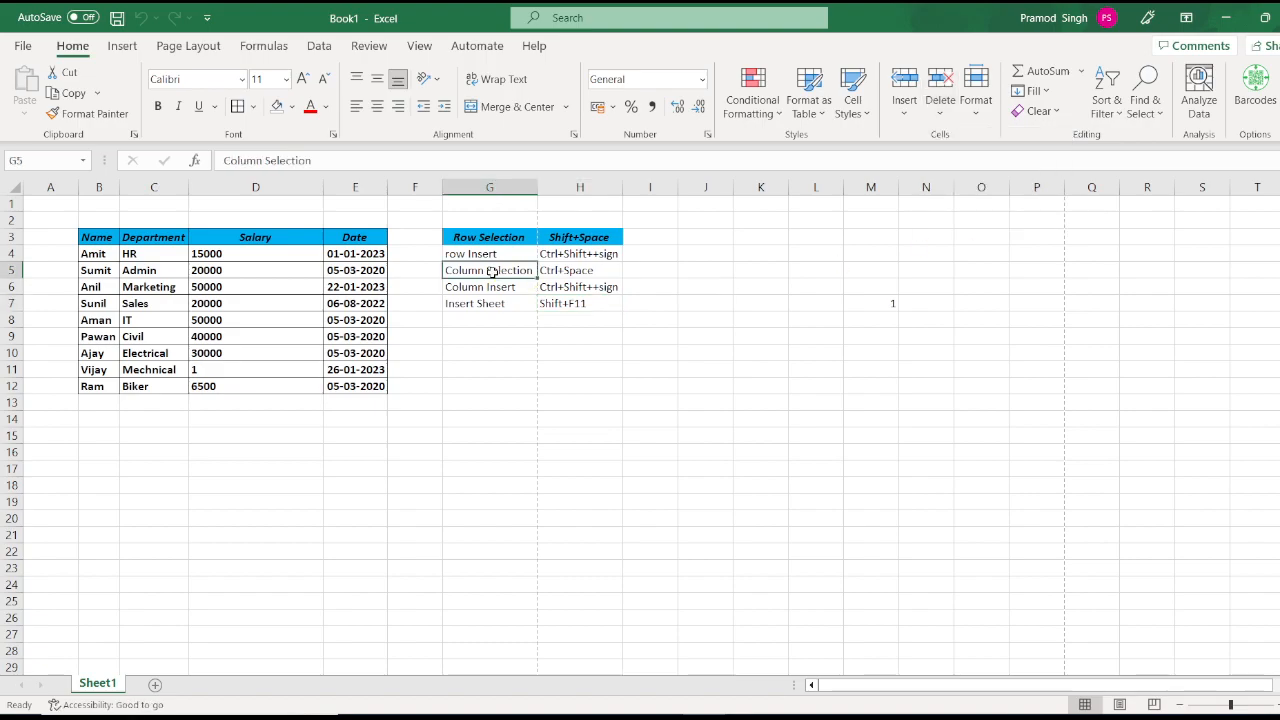
pyautogui.hotkey('shift', 'Down')
pyautogui.hotkey('shift', 'Down')
pyautogui.hotkey('shift', 'Right')
pyautogui.hotkey('ctrl', 'x')
pyautogui.press('Down')
pyautogui.hotkey('ctrl', 'v')
pyautogui.press('Up')
pyautogui.press('Up')
pyautogui.press('Down')
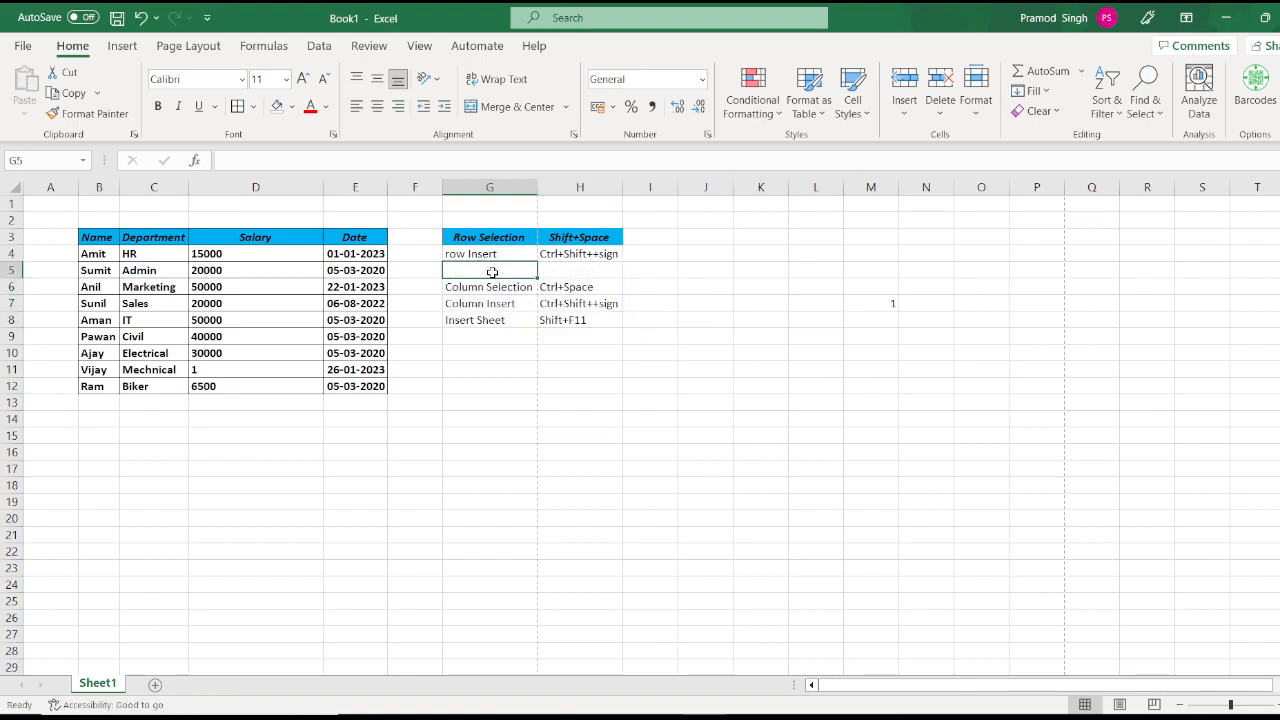
pyautogui.write('row Delete')
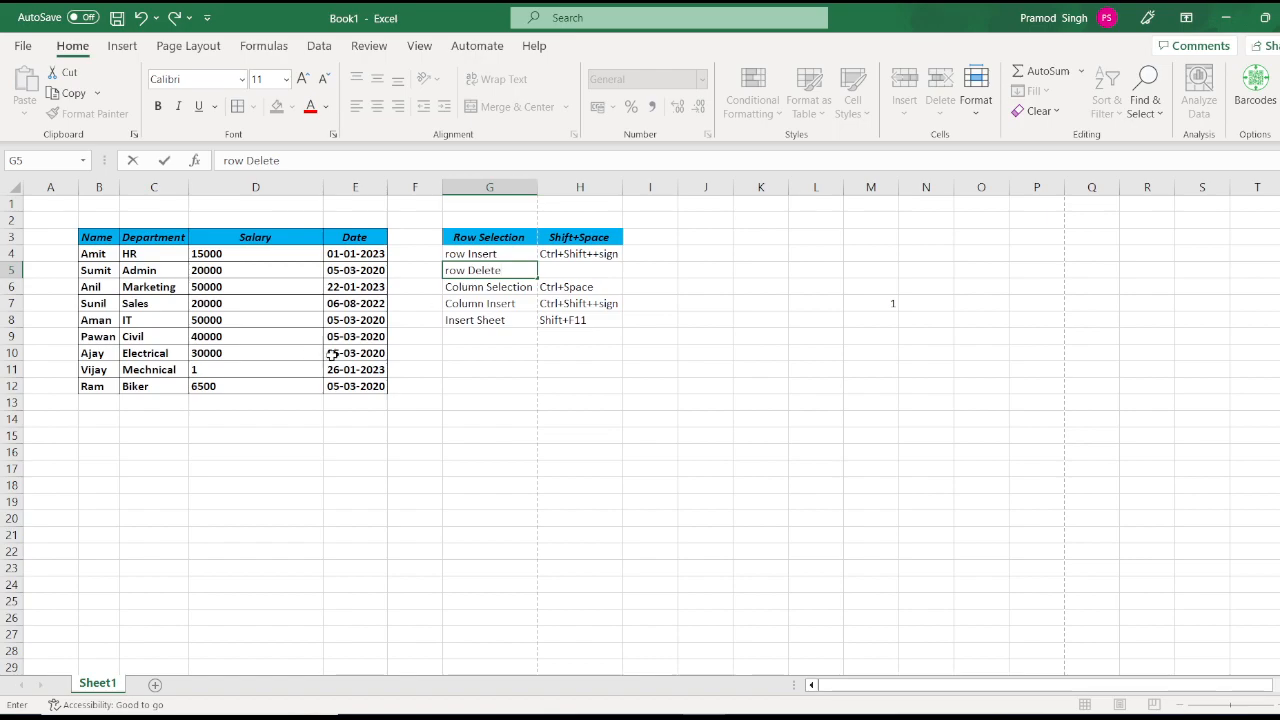
pyautogui.hotkey('ctrl', 'Return')
pyautogui.click(454, 372)
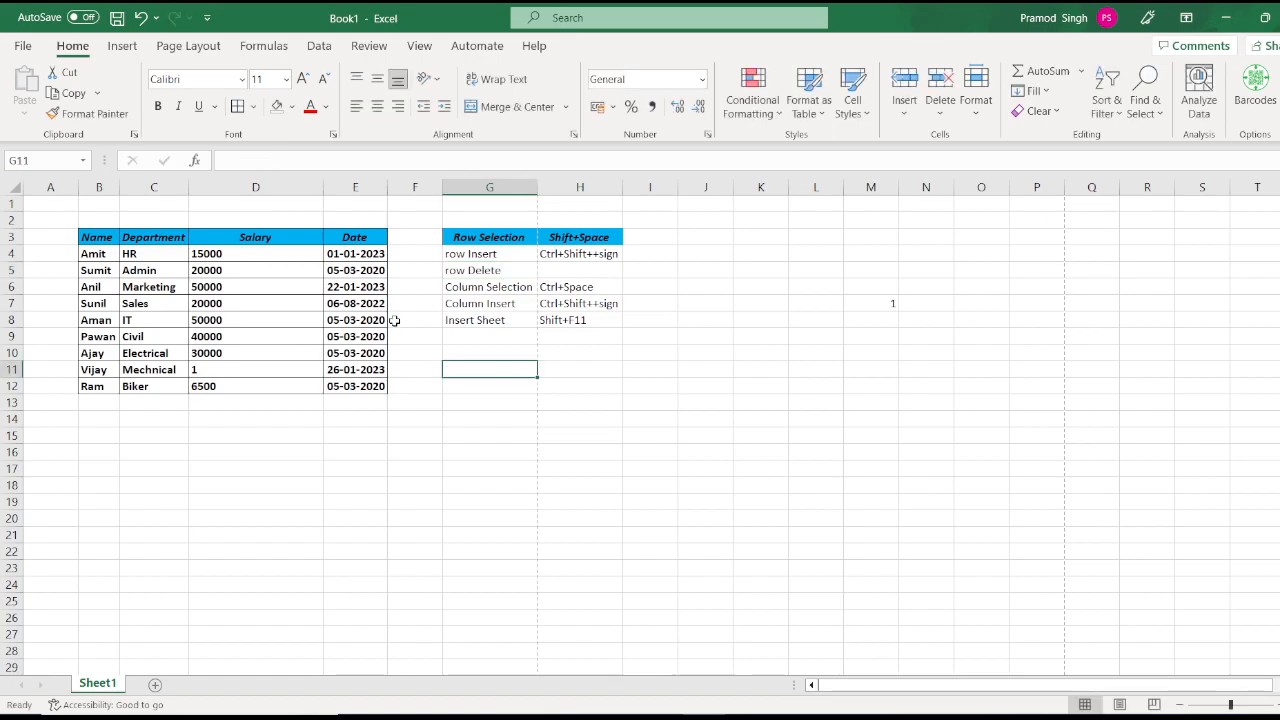
# Step: Delete Ajay's row with Ctrl+- and undo it, then enter 'Ctrl+-Sign' in H5
pyautogui.click(249, 350)
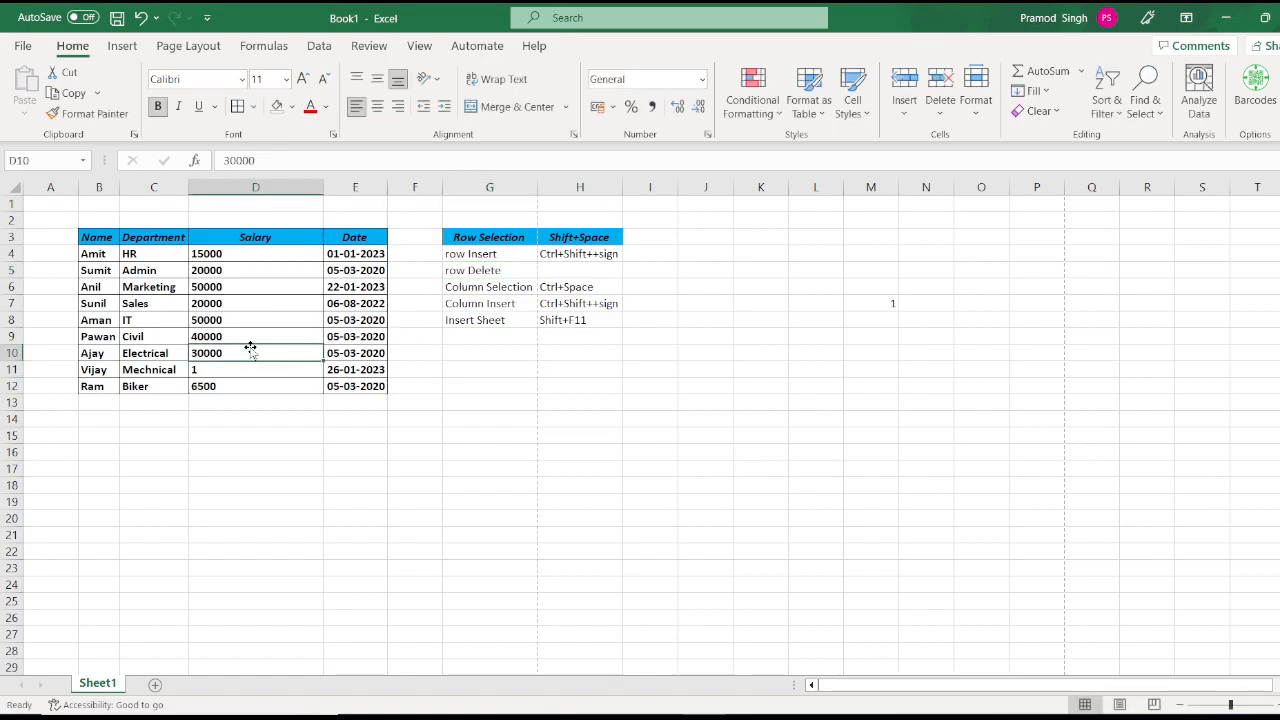
pyautogui.hotkey('shift', 'space')
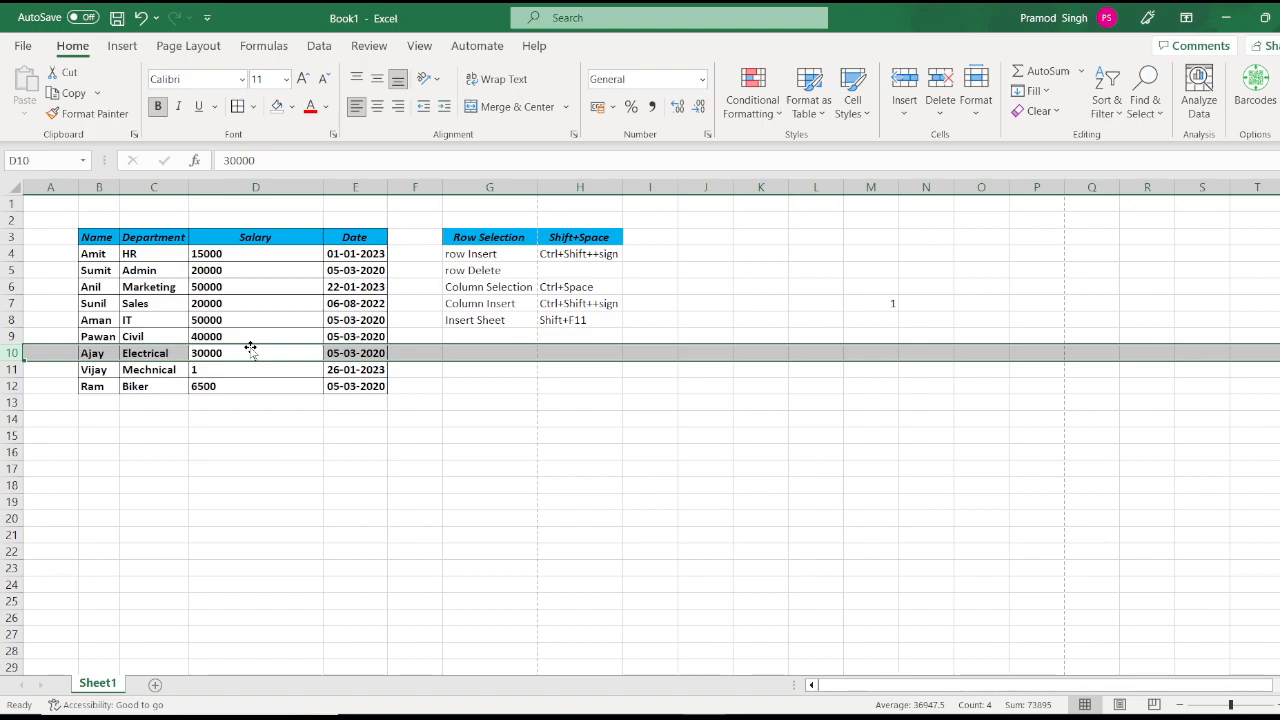
pyautogui.hotkey('ctrl', '-')
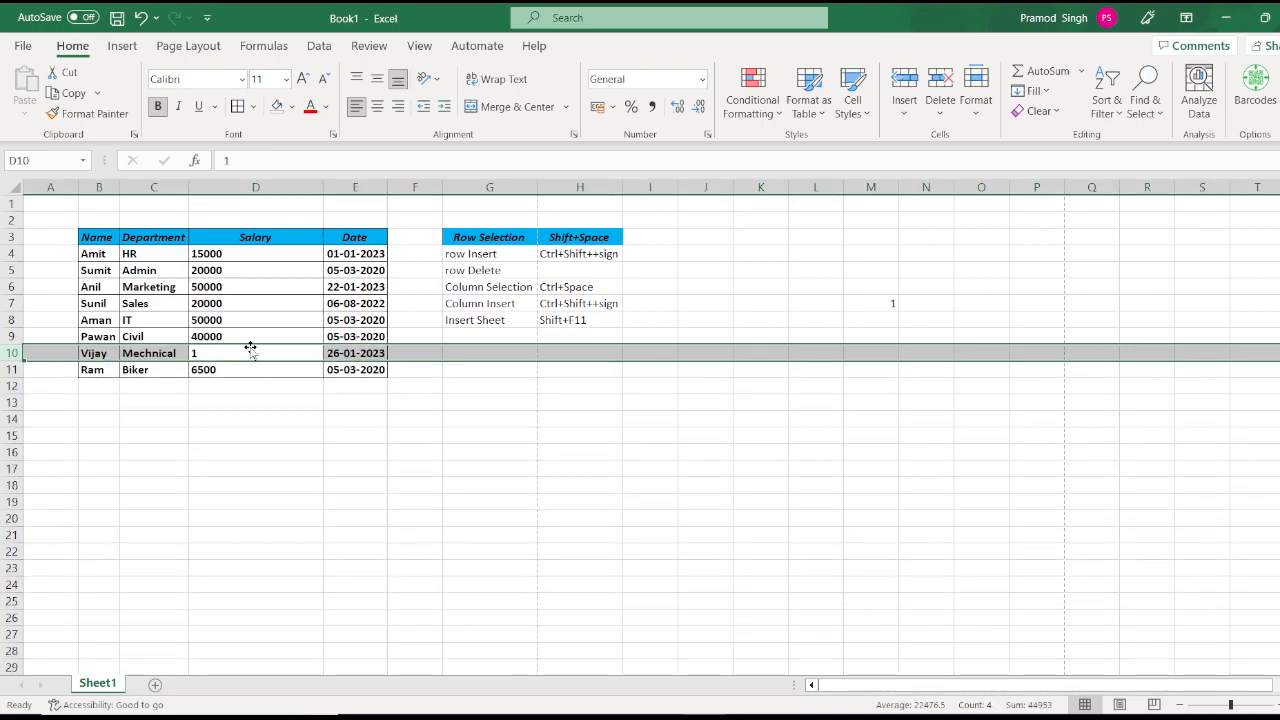
pyautogui.hotkey('ctrl', 'z')
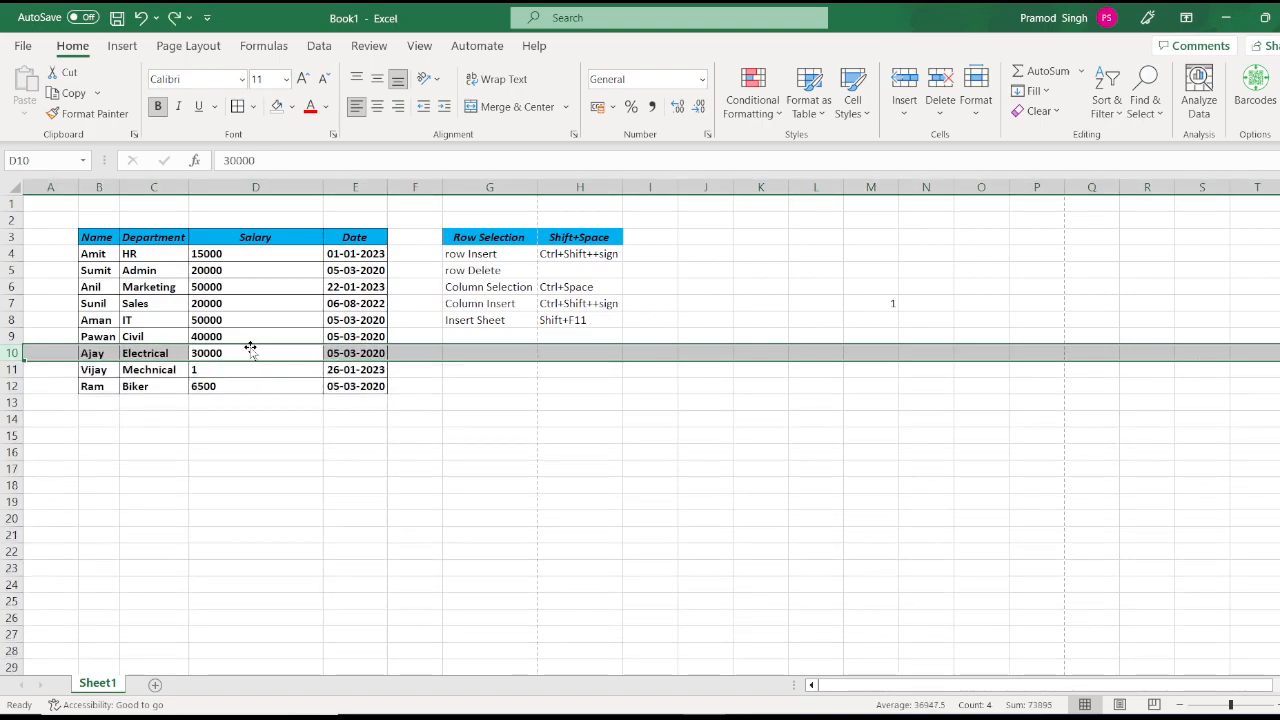
pyautogui.click(579, 273)
pyautogui.write('Ctrl+')
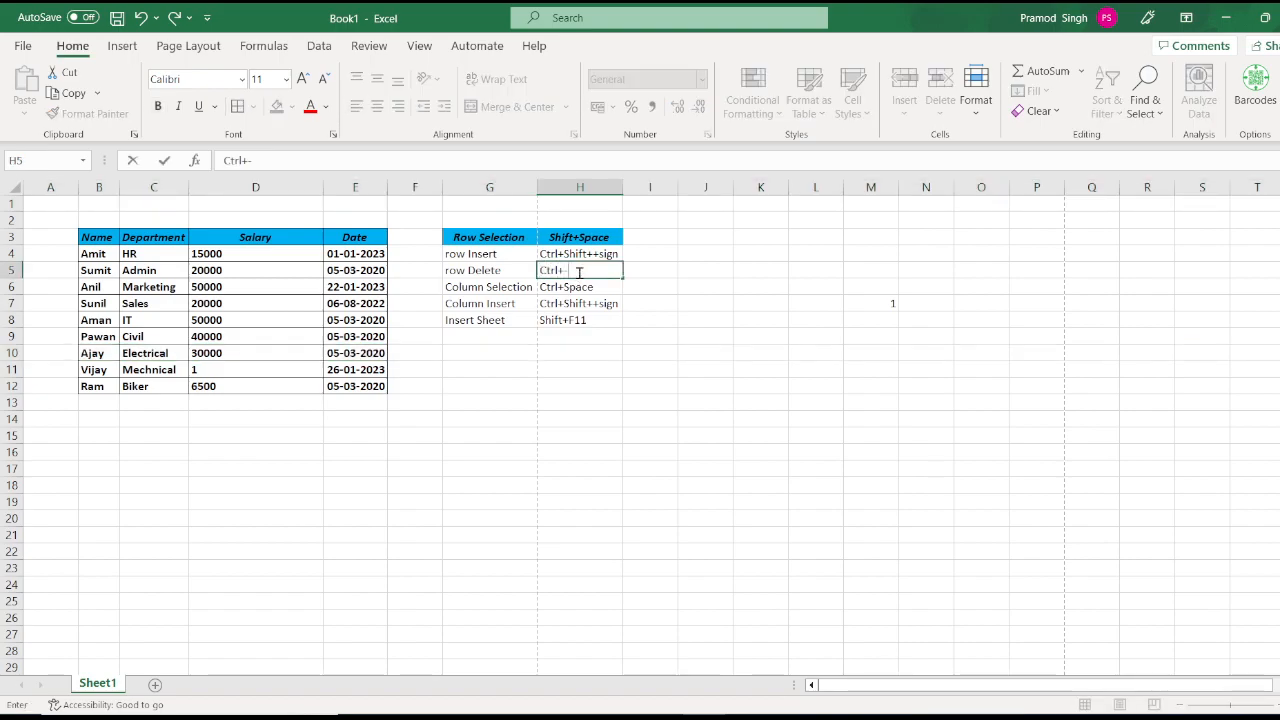
pyautogui.write('-Sign')
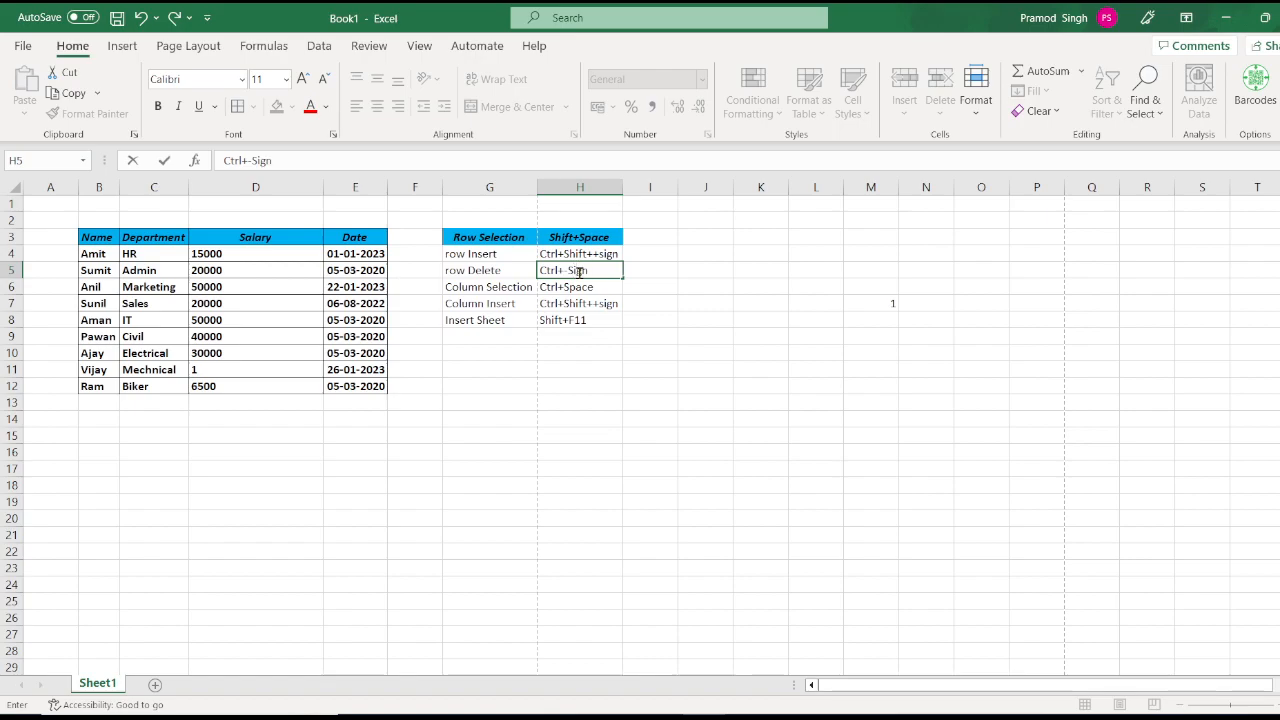
pyautogui.click(576, 303)
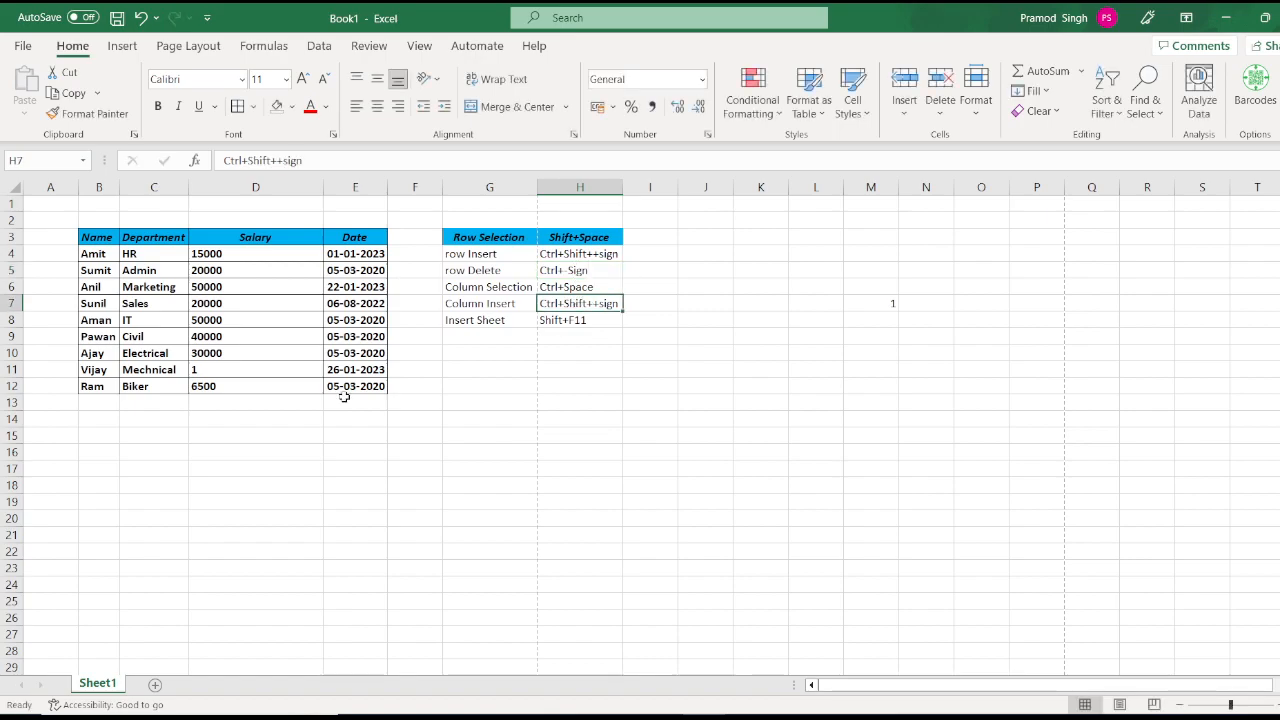
# Step: Delete Vijay's row via Home > Delete > Delete Sheet Rows, then undo it
pyautogui.click(269, 371)
pyautogui.hotkey('shift', 'space')
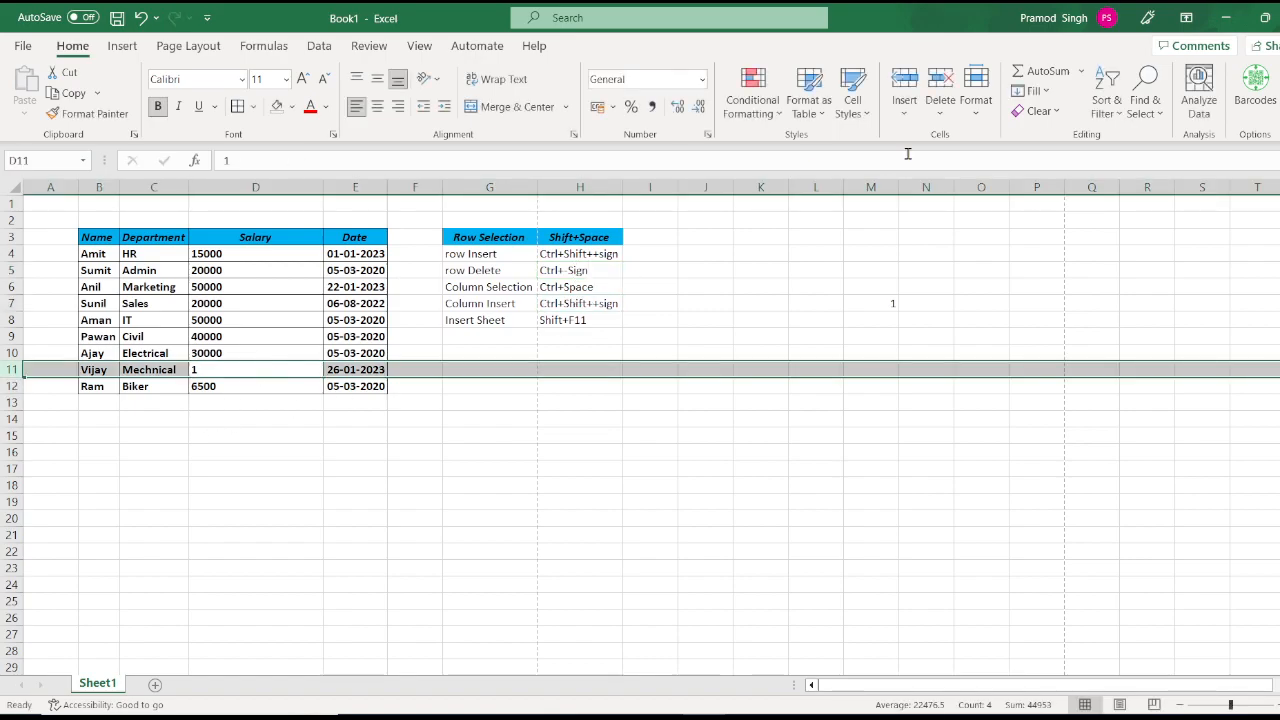
pyautogui.click(941, 113)
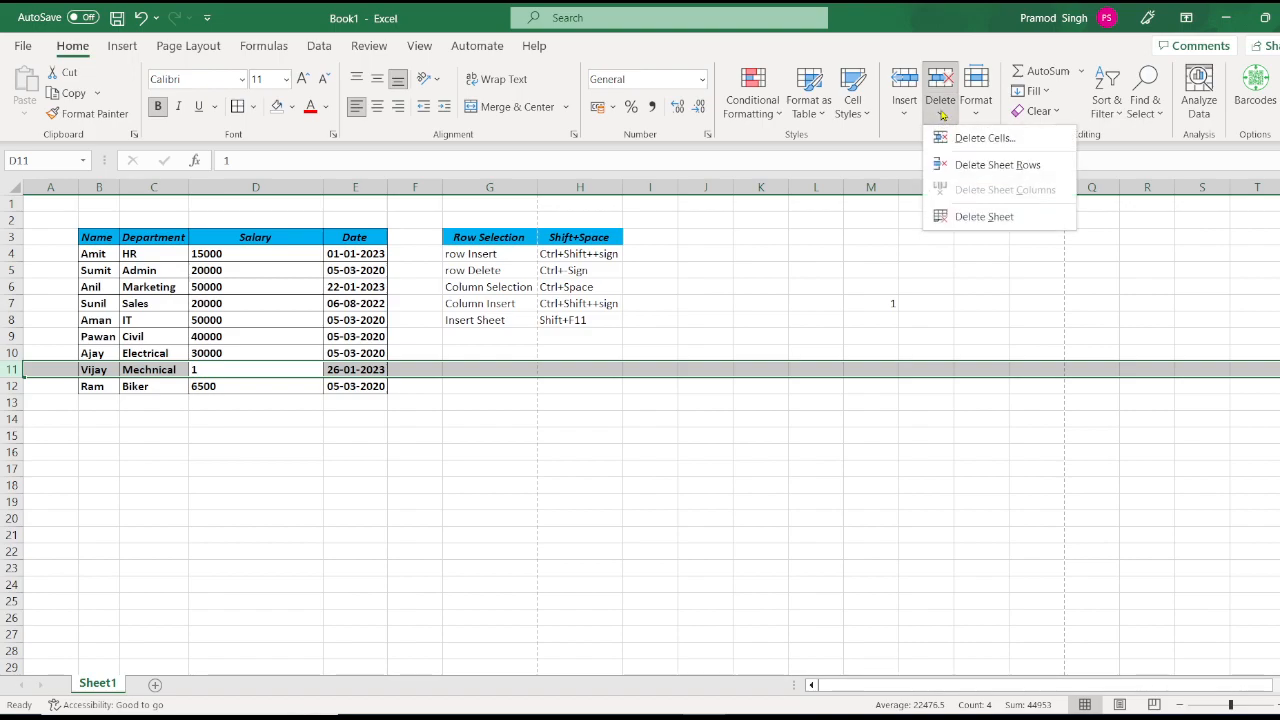
pyautogui.click(975, 164)
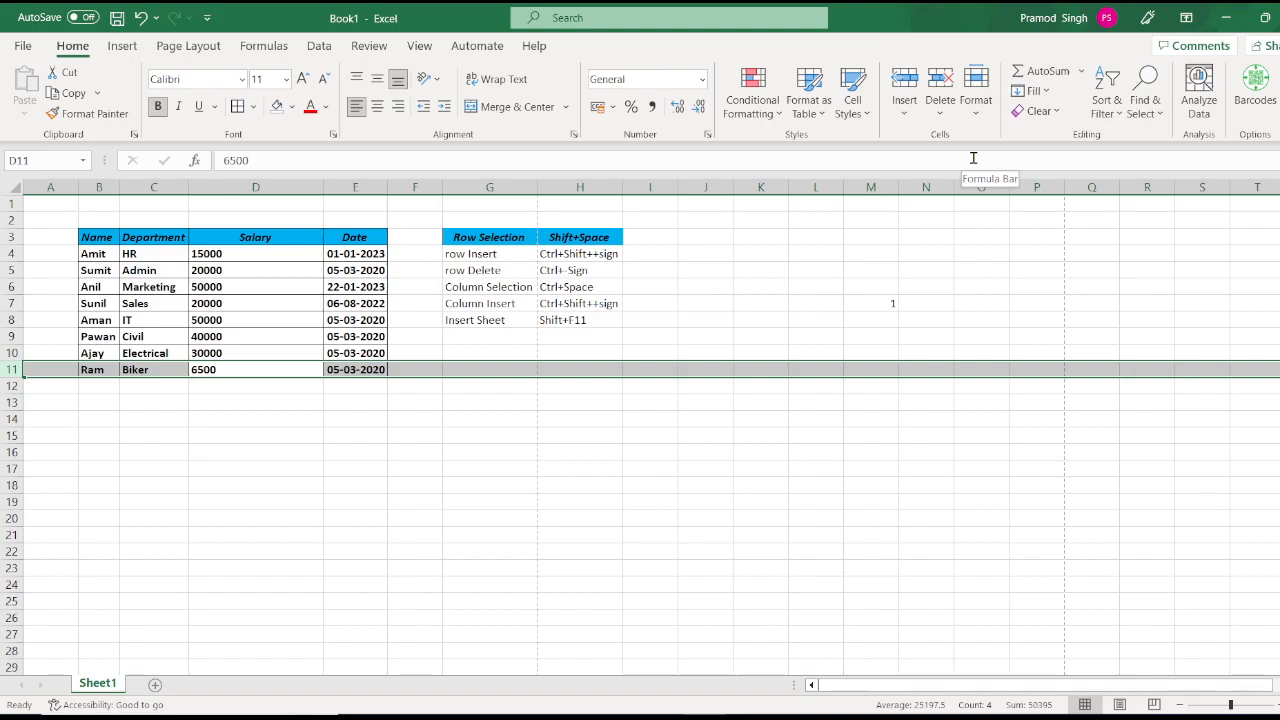
pyautogui.hotkey('ctrl', 'z')
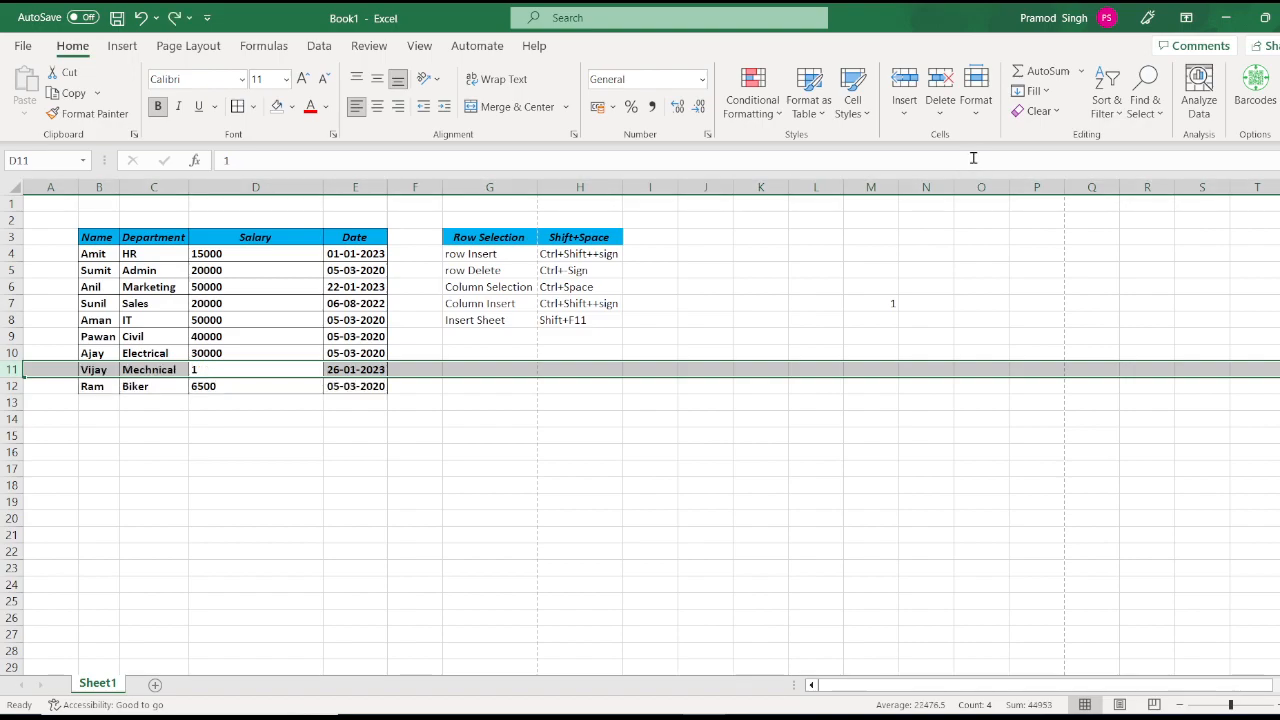
# Step: Insert a blank notes row at G8:H8 with 'Column Delete' and the shortcut 'Ctrl+-Sign' copied from H5
pyautogui.click(490, 306)
pyautogui.press('Down')
pyautogui.hotkey('shift', 'Right')
pyautogui.hotkey('ctrl', 'c')
pyautogui.hotkey('ctrl', 'shift', '+')
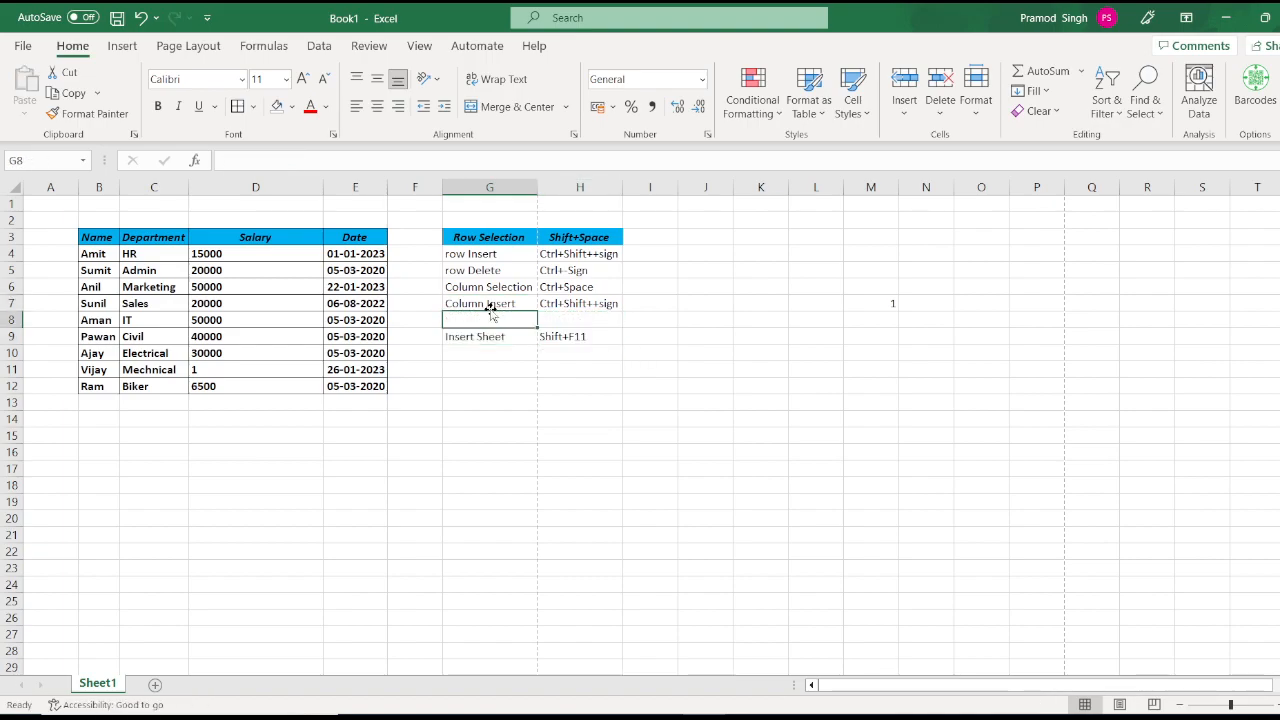
pyautogui.write('Colum')
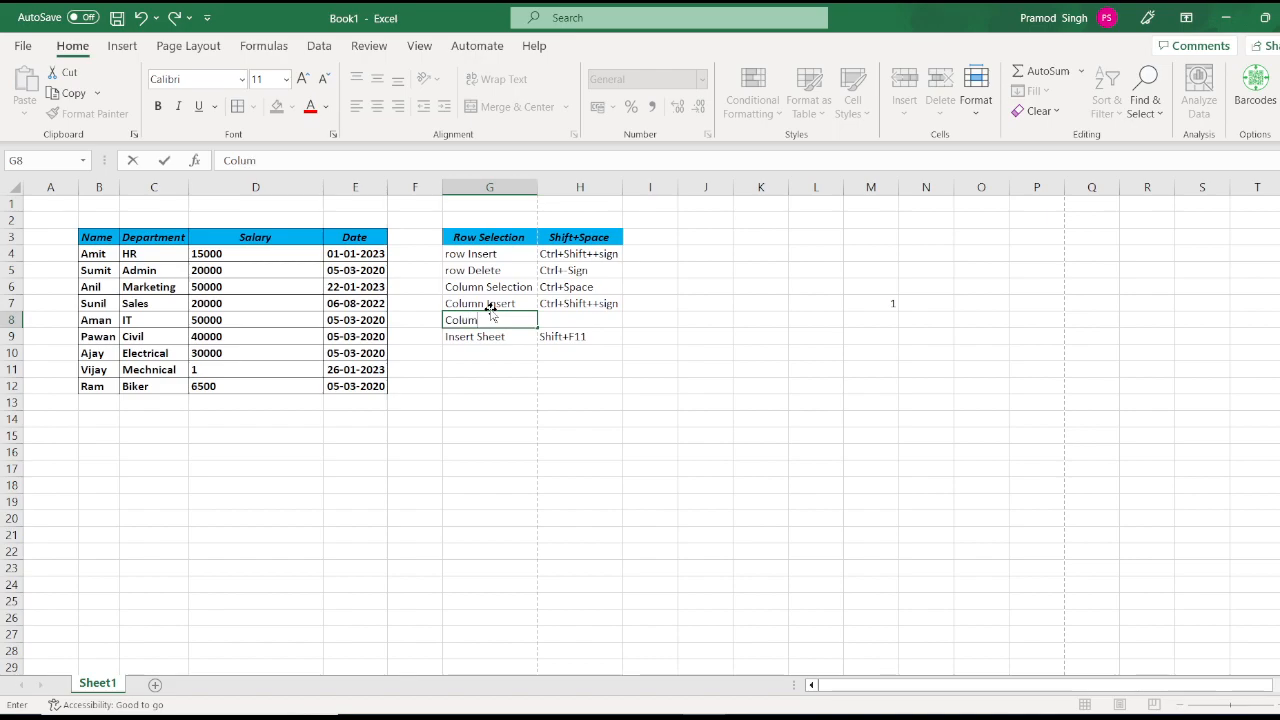
pyautogui.write('n Delete')
pyautogui.press('Tab')
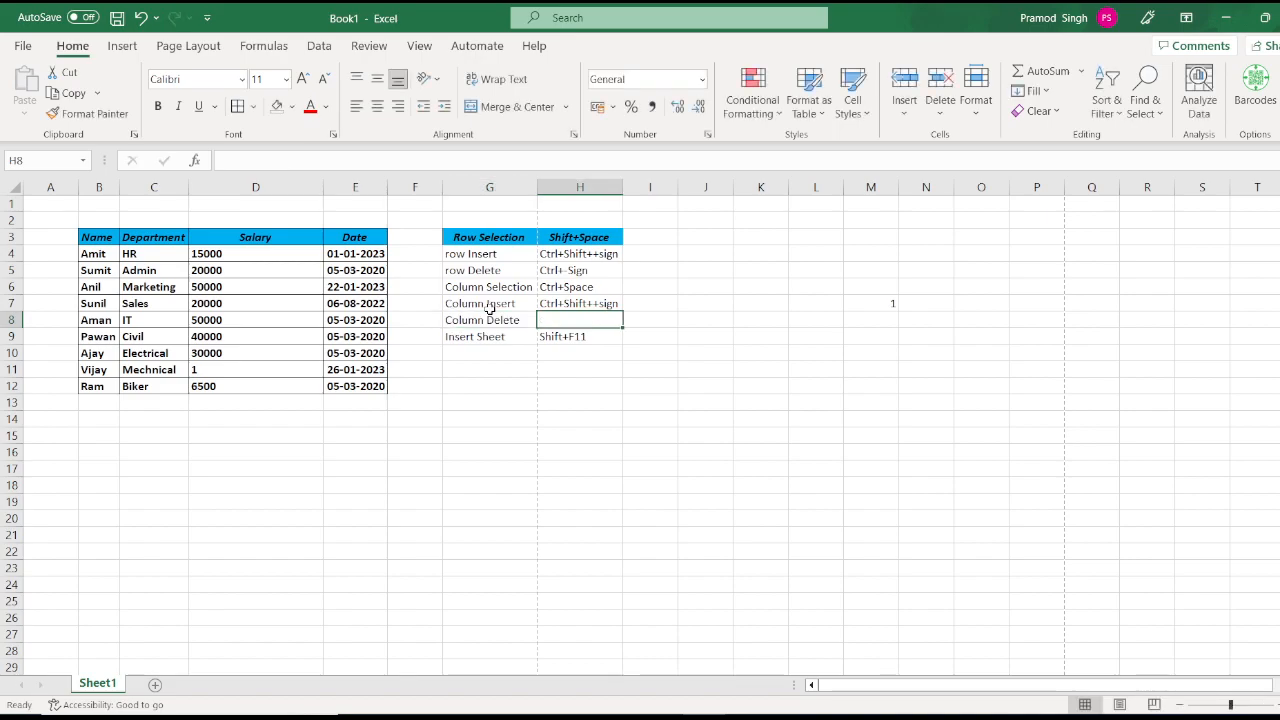
pyautogui.press('Up')
pyautogui.press('Up')
pyautogui.press('Up')
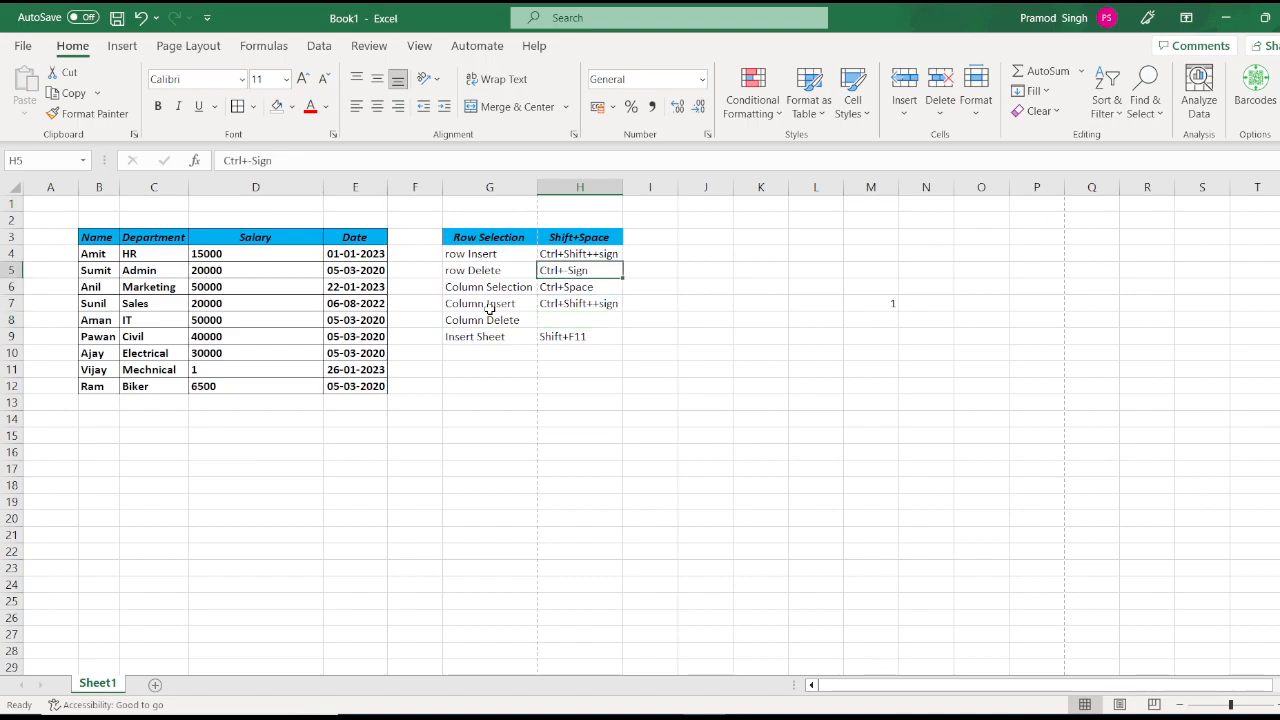
pyautogui.press('Down')
pyautogui.press('Down')
pyautogui.press('Up')
pyautogui.press('Up')
pyautogui.hotkey('ctrl', 'c')
pyautogui.press('Down')
pyautogui.press('Down')
pyautogui.press('Down')
pyautogui.press('Return')
# Step: Delete the Salary column with Ctrl+- and with Delete Sheet Columns, undoing each time
pyautogui.press('Left')
pyautogui.press('Left')
pyautogui.press('Left')
pyautogui.press('Left')
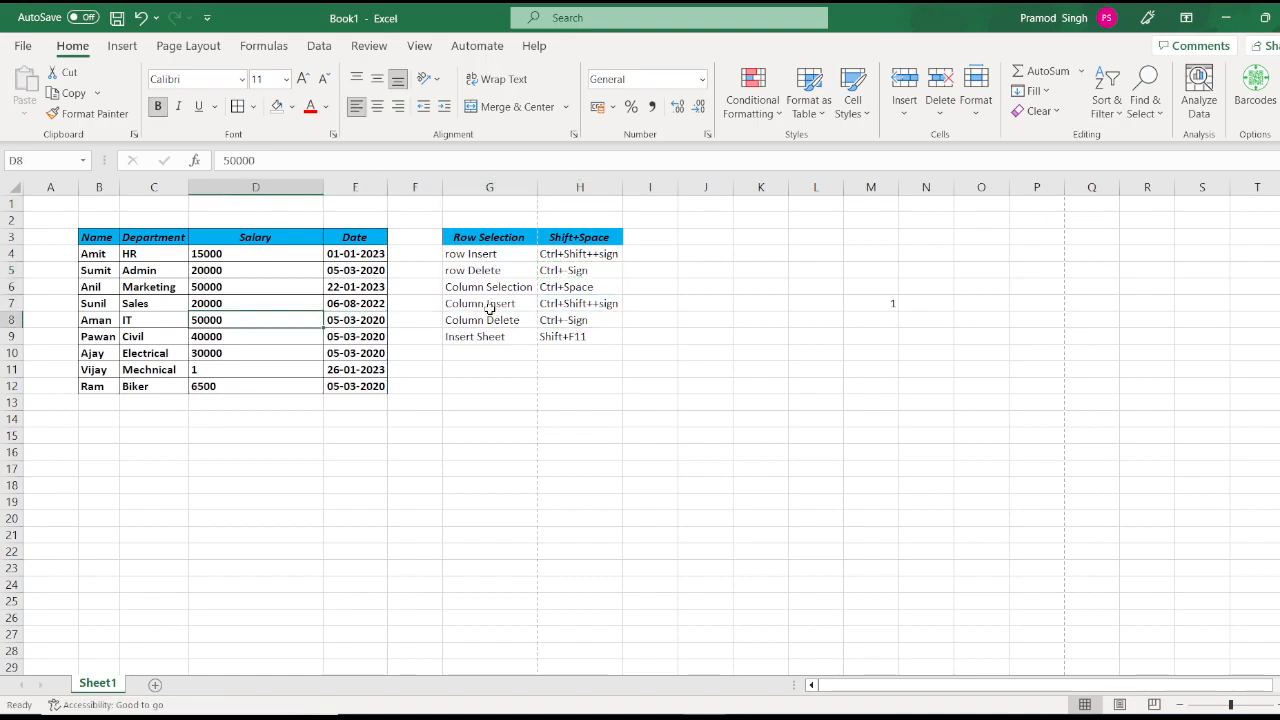
pyautogui.hotkey('ctrl', 'space')
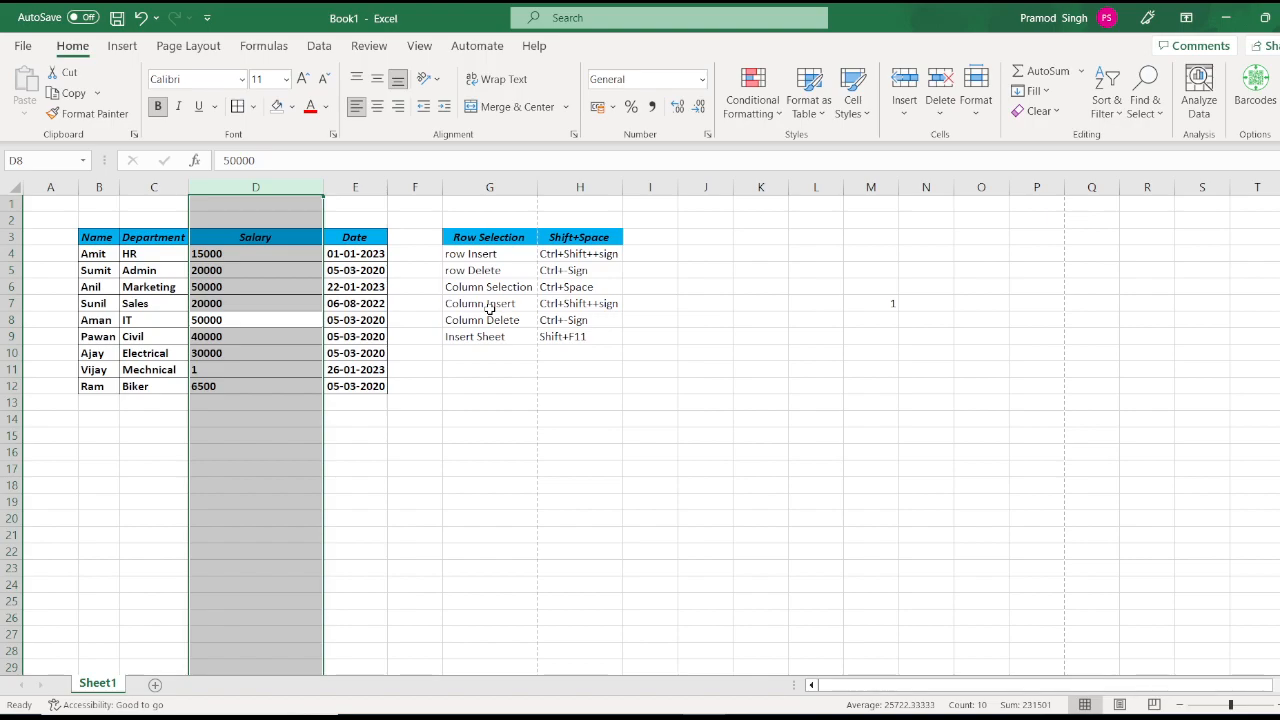
pyautogui.hotkey('ctrl', '-')
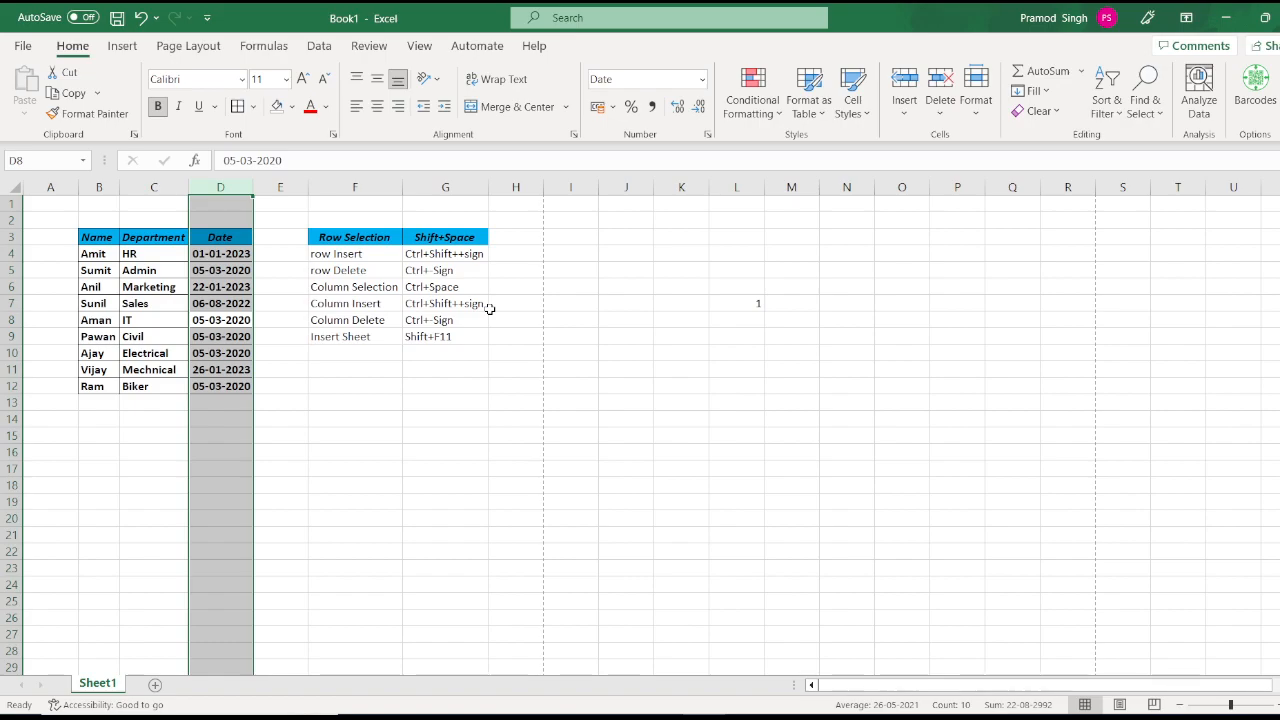
pyautogui.hotkey('ctrl', 'z')
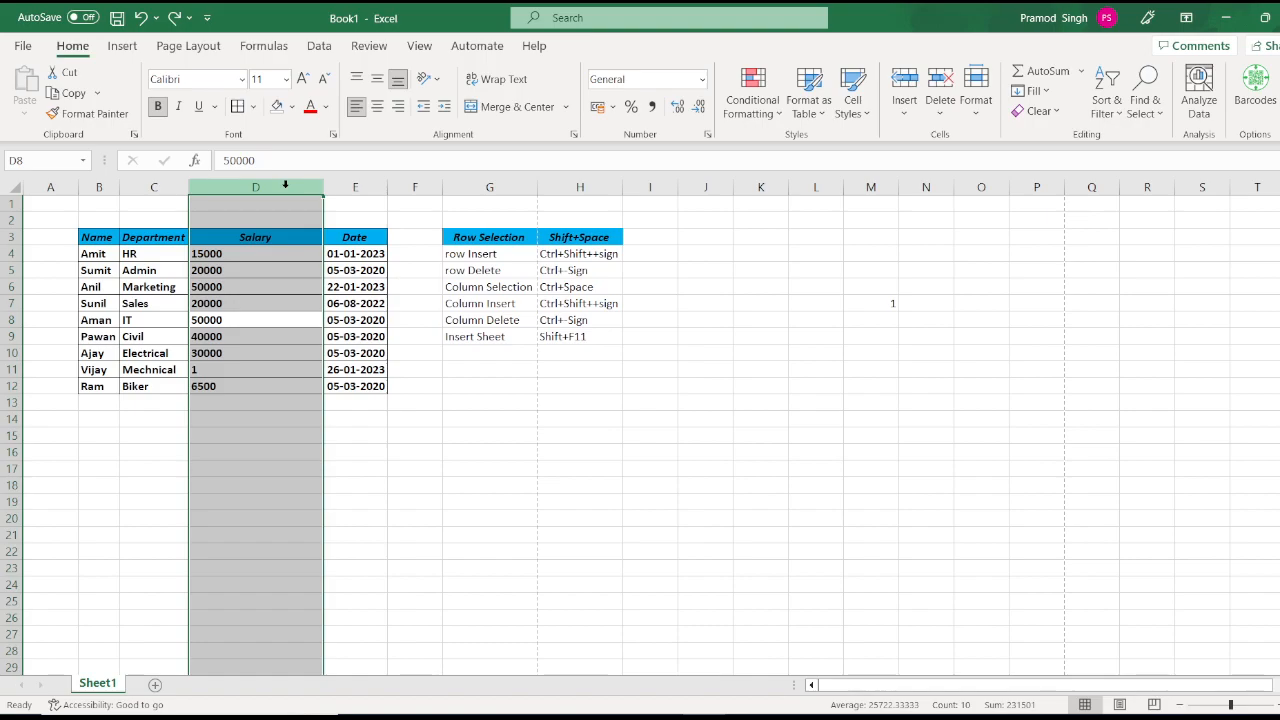
pyautogui.hotkey('ctrl', '-')
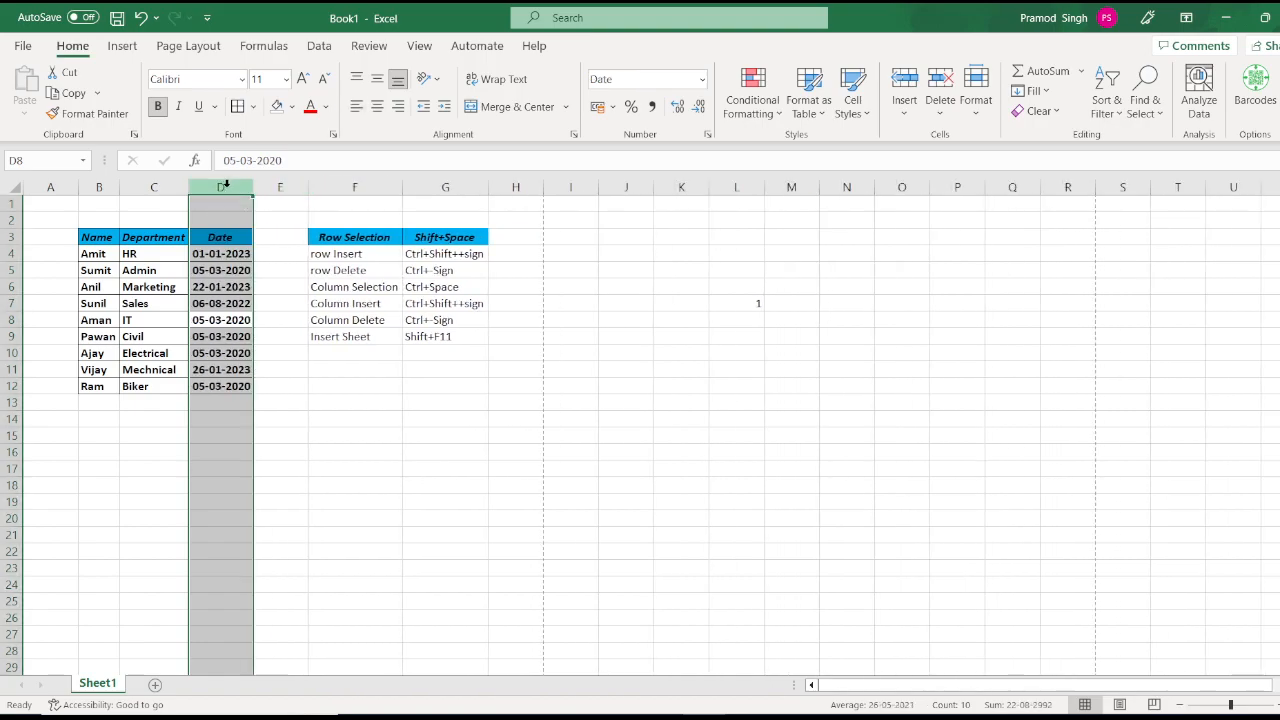
pyautogui.hotkey('ctrl', 'z')
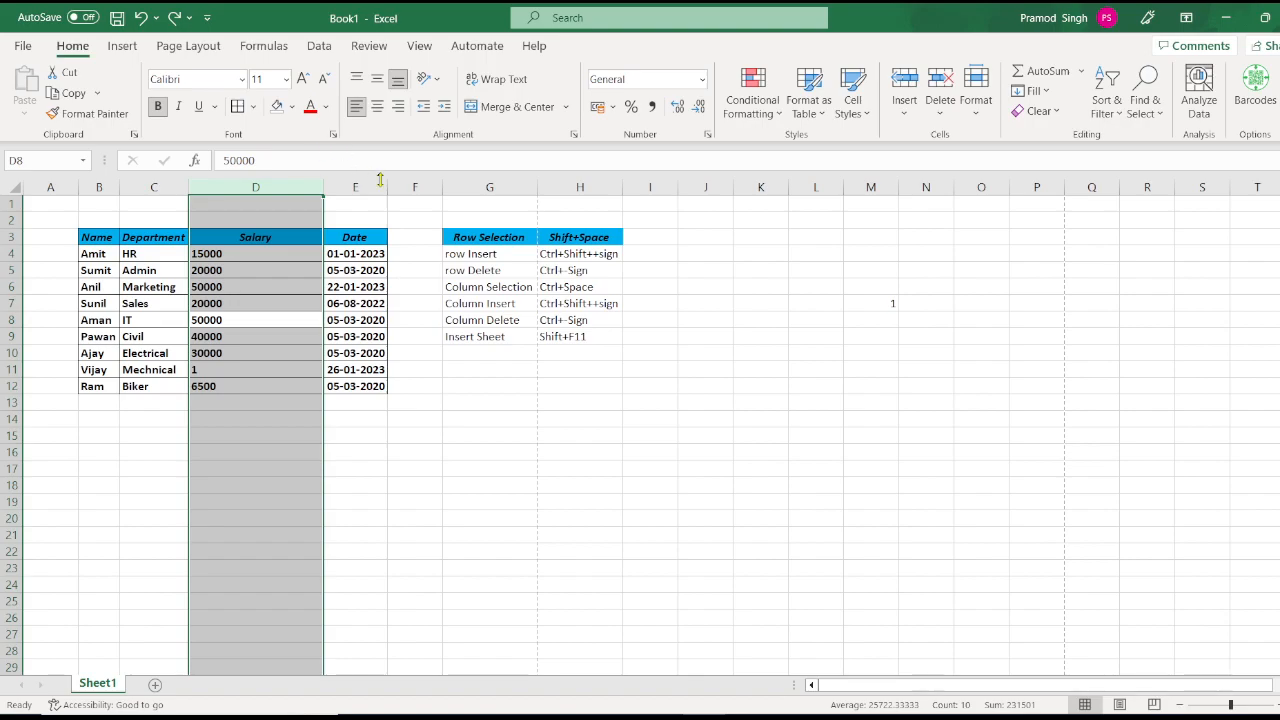
pyautogui.click(940, 108)
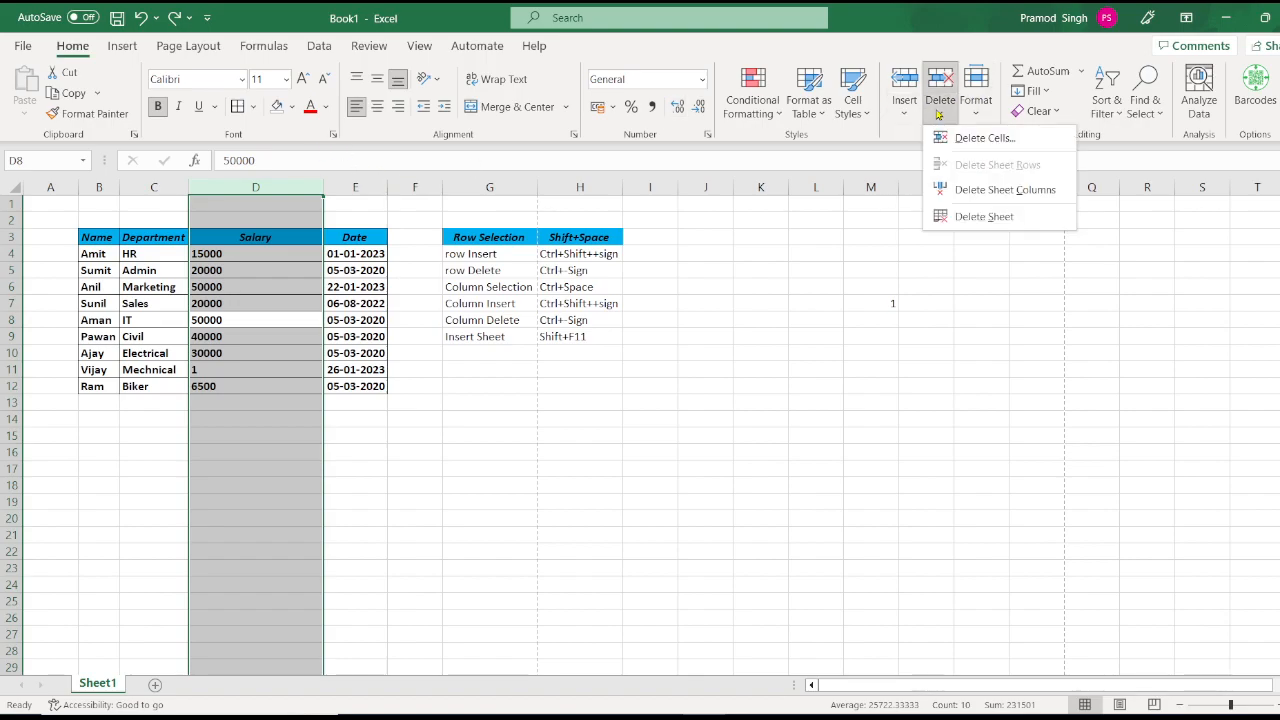
pyautogui.click(985, 190)
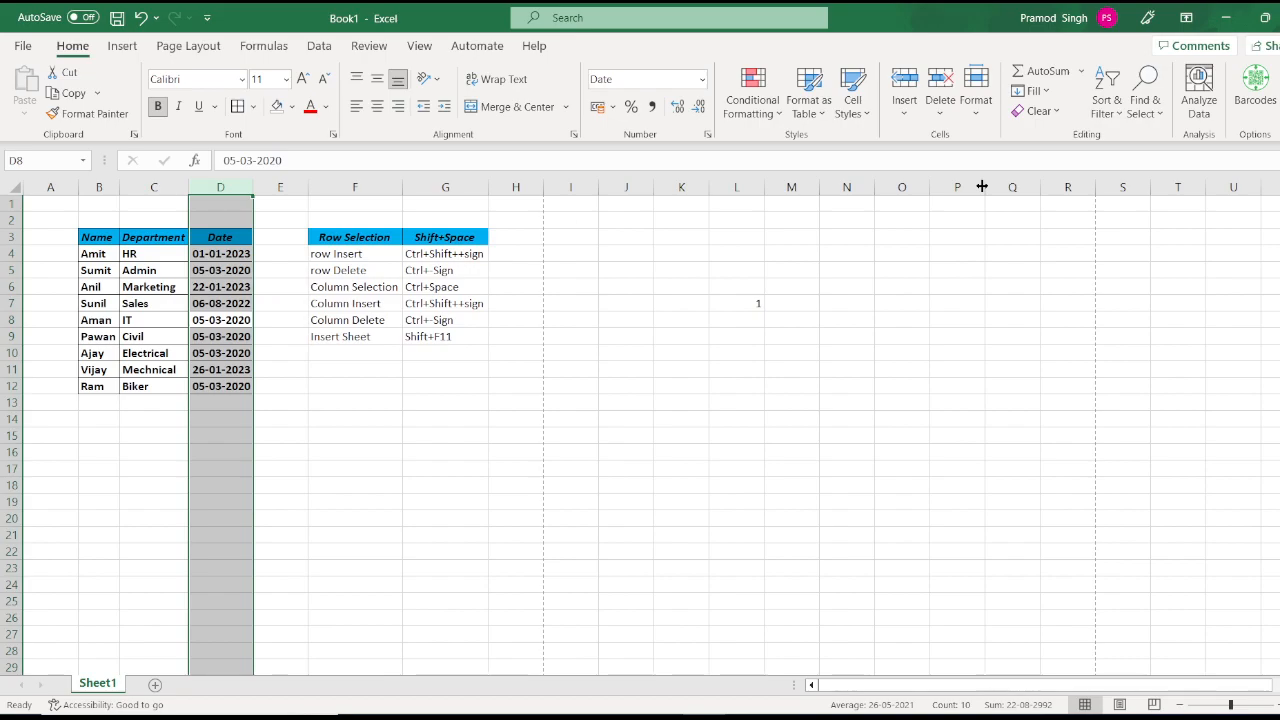
pyautogui.hotkey('ctrl', 'z')
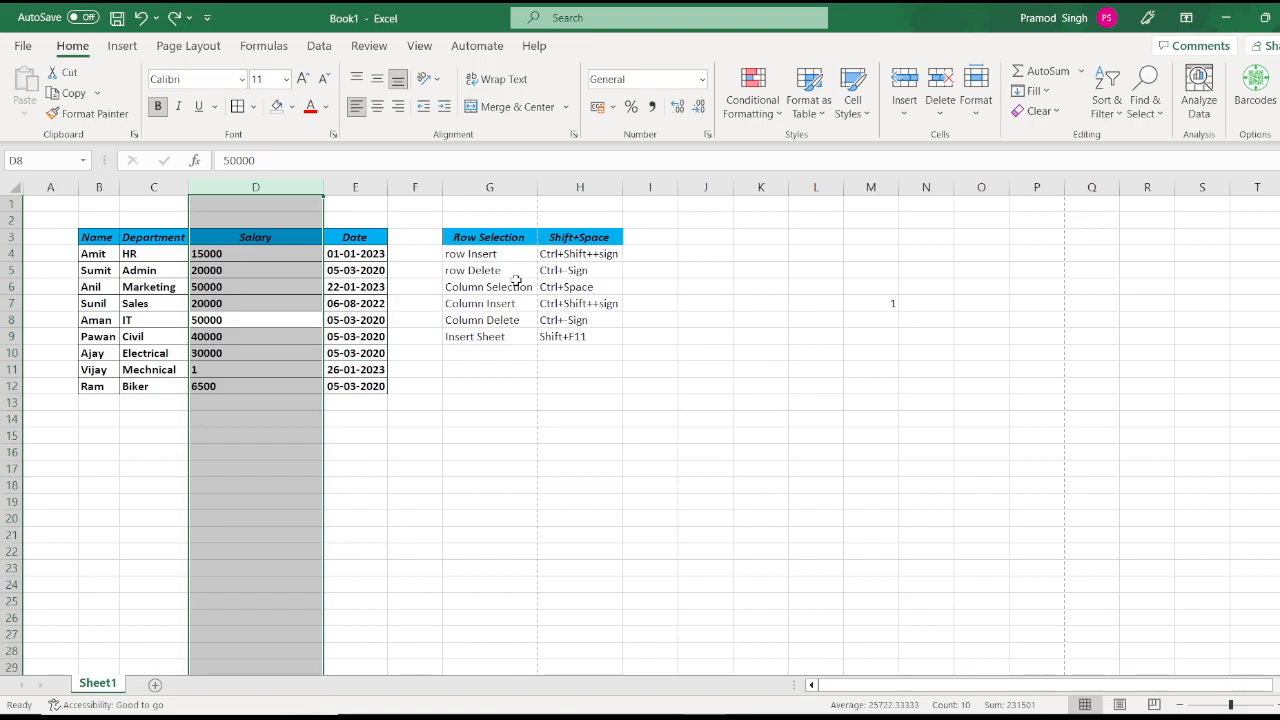
# Step: Add a blank sheet with Shift+F11, then remove Sheet6 via Home > Delete > Delete Sheet
pyautogui.click(284, 352)
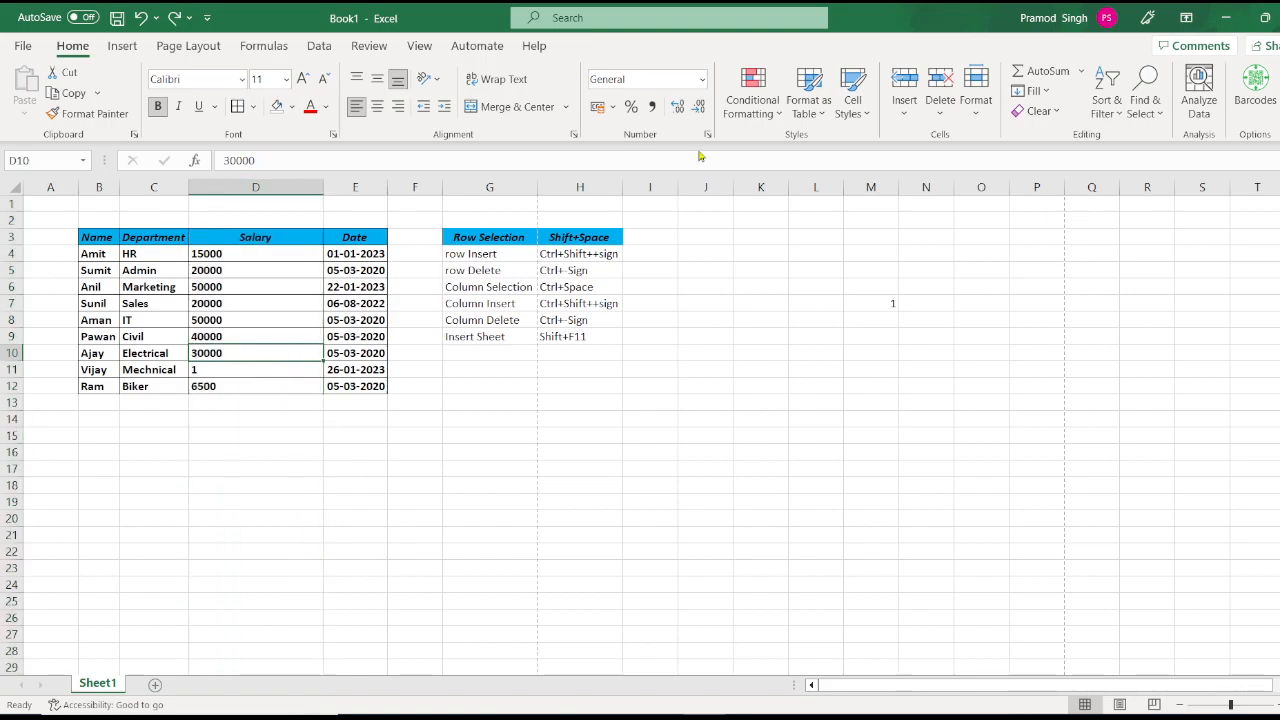
pyautogui.click(945, 112)
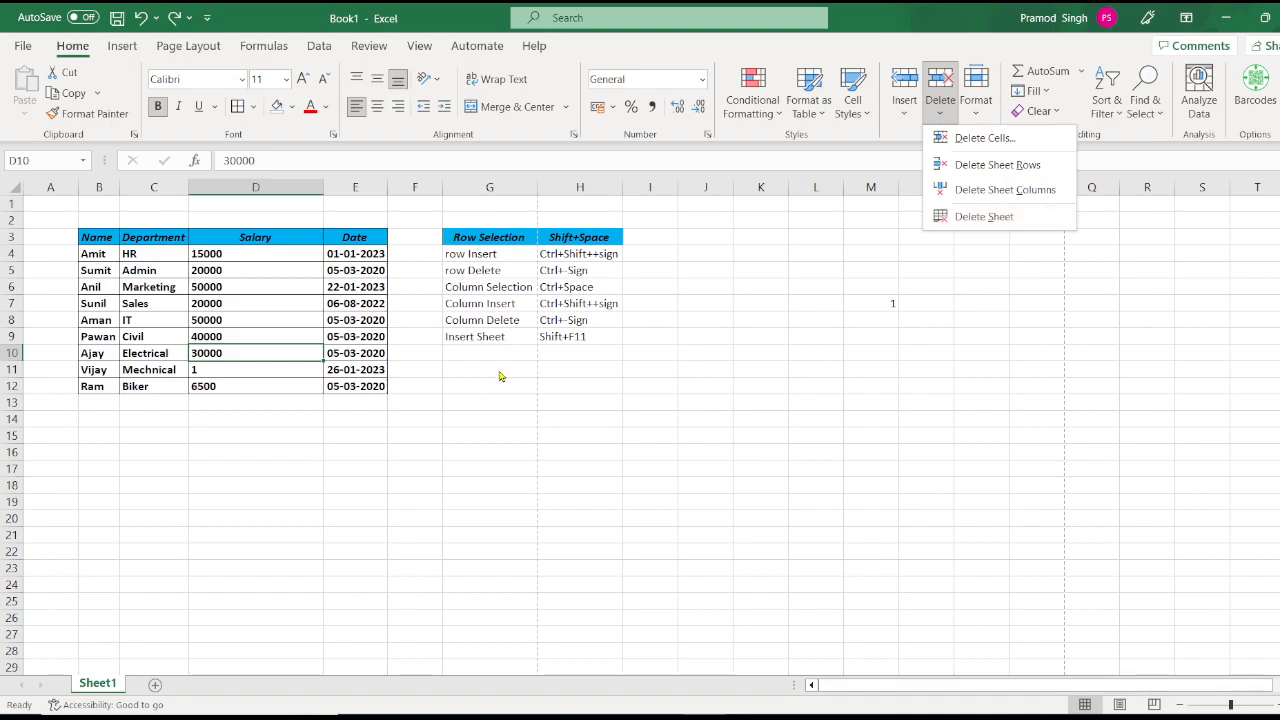
pyautogui.click(255, 414)
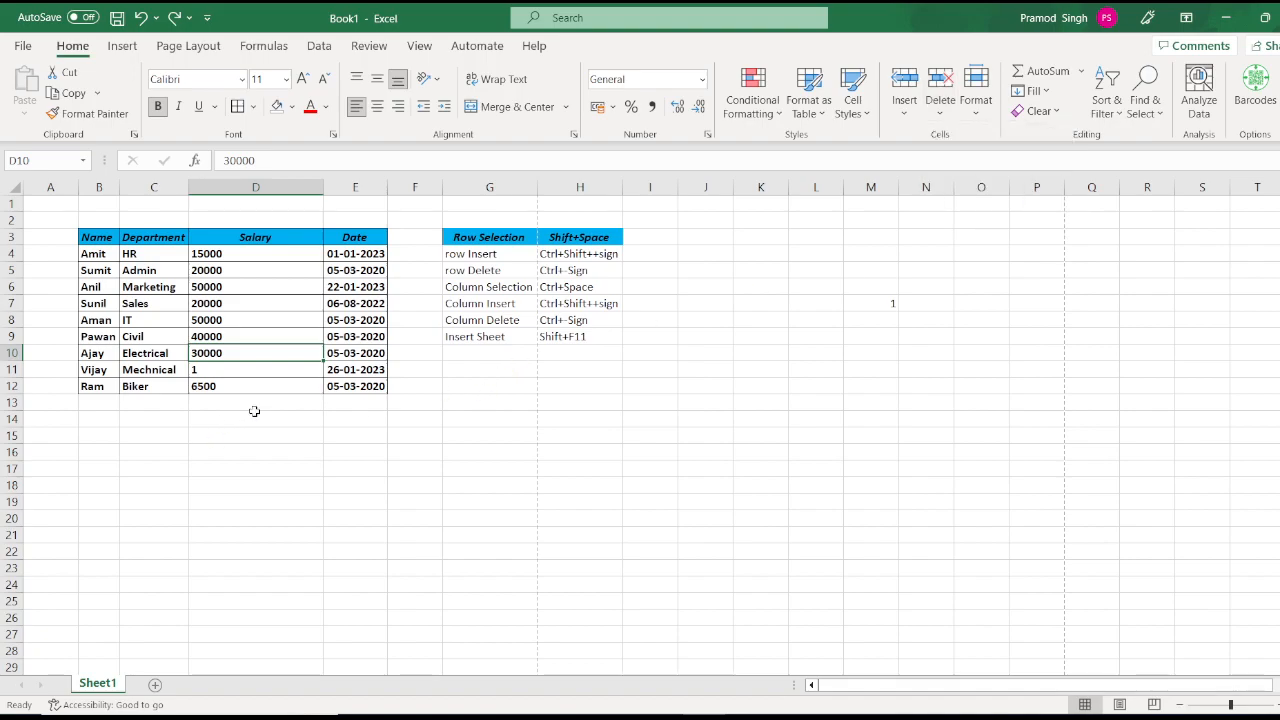
pyautogui.hotkey('shift', 'F11')
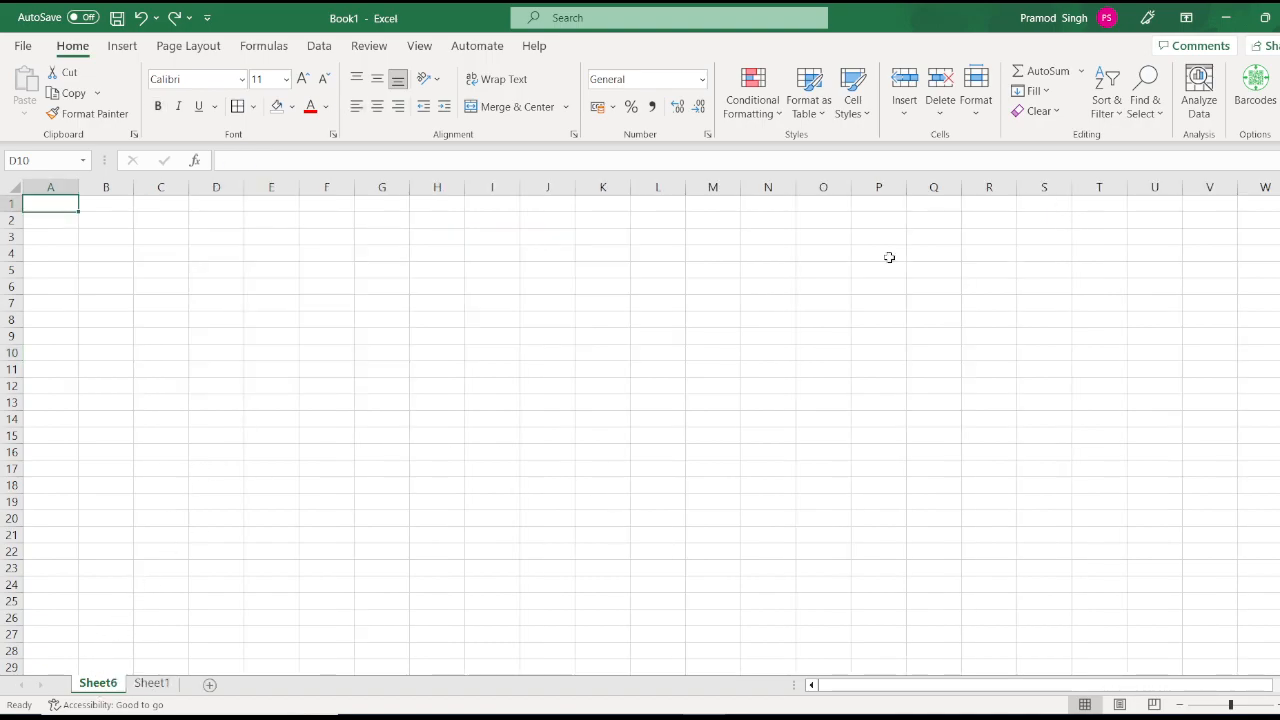
pyautogui.click(948, 116)
pyautogui.click(983, 214)
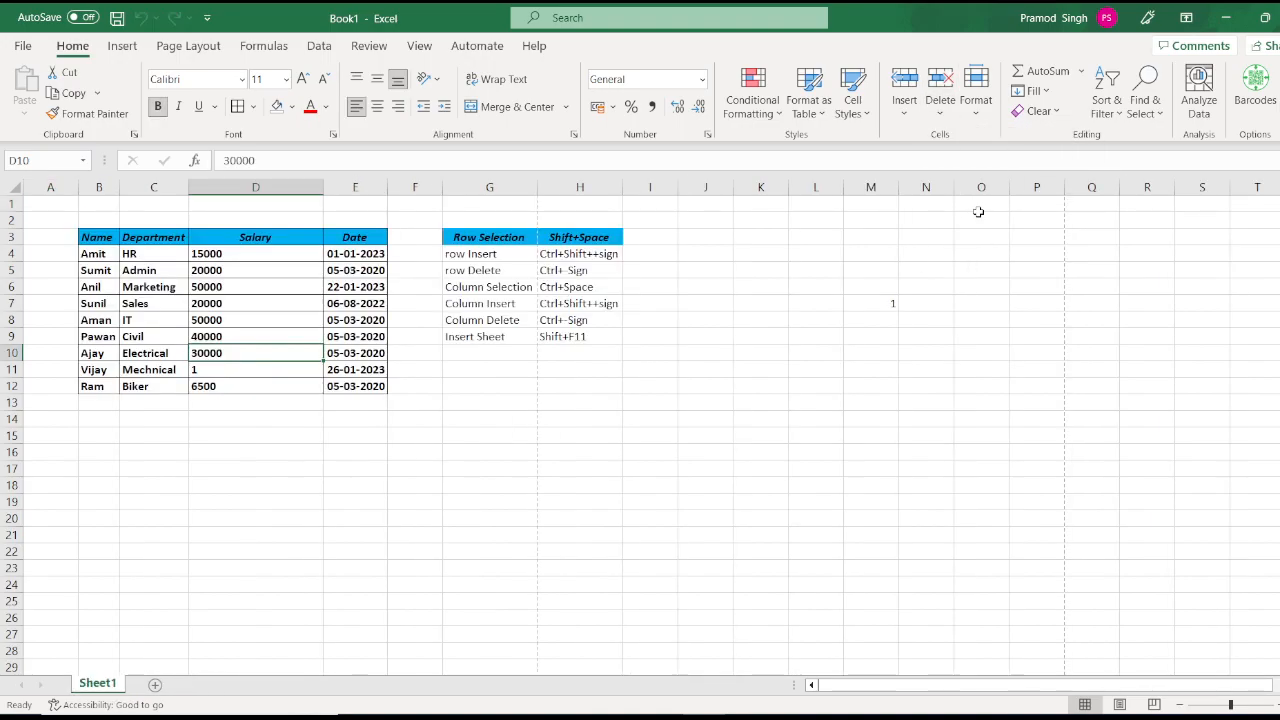
# Step: Add Sheet7 and delete it from its tab's right-click menu, then add another blank Sheet8
pyautogui.hotkey('shift', 'F11')
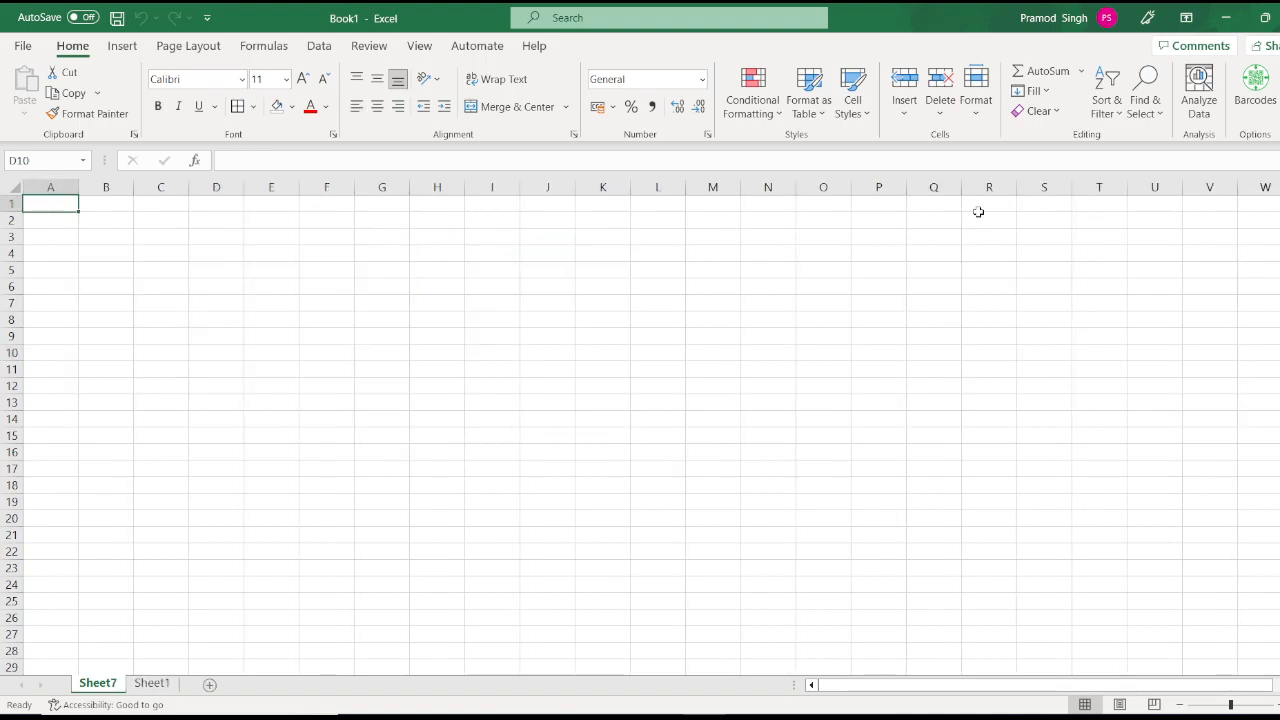
pyautogui.rightClick(86, 684)
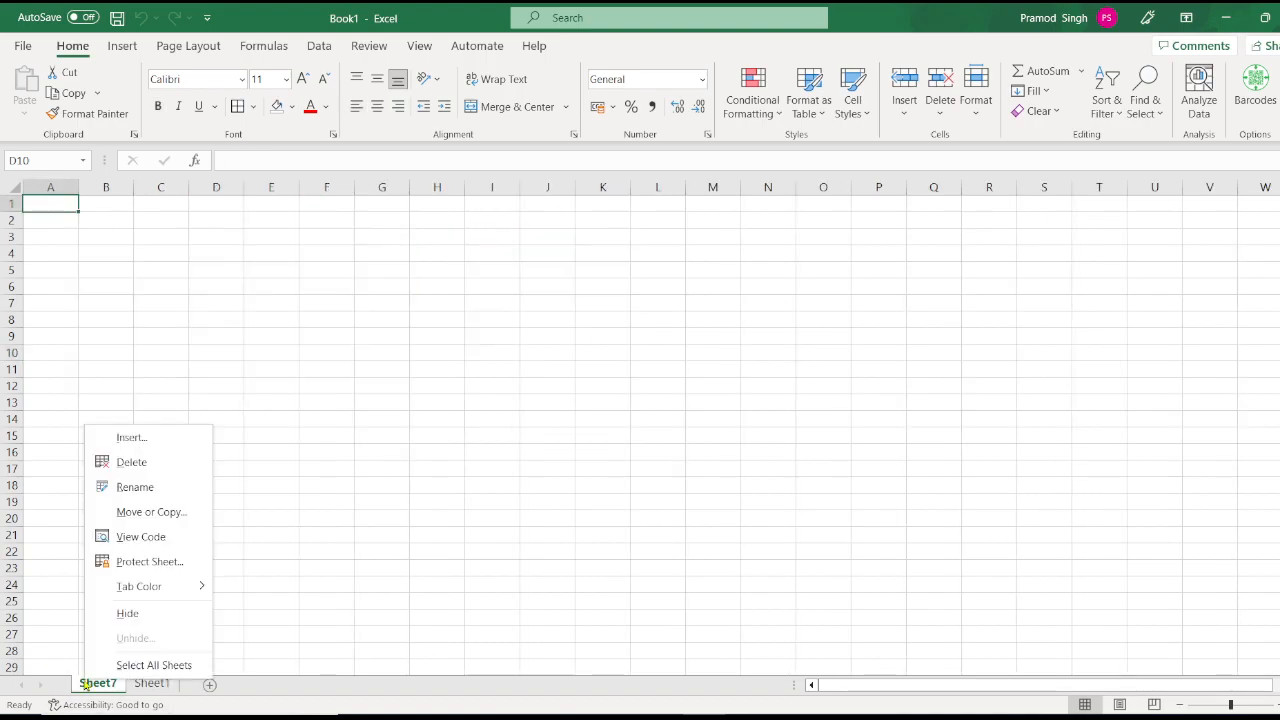
pyautogui.click(167, 463)
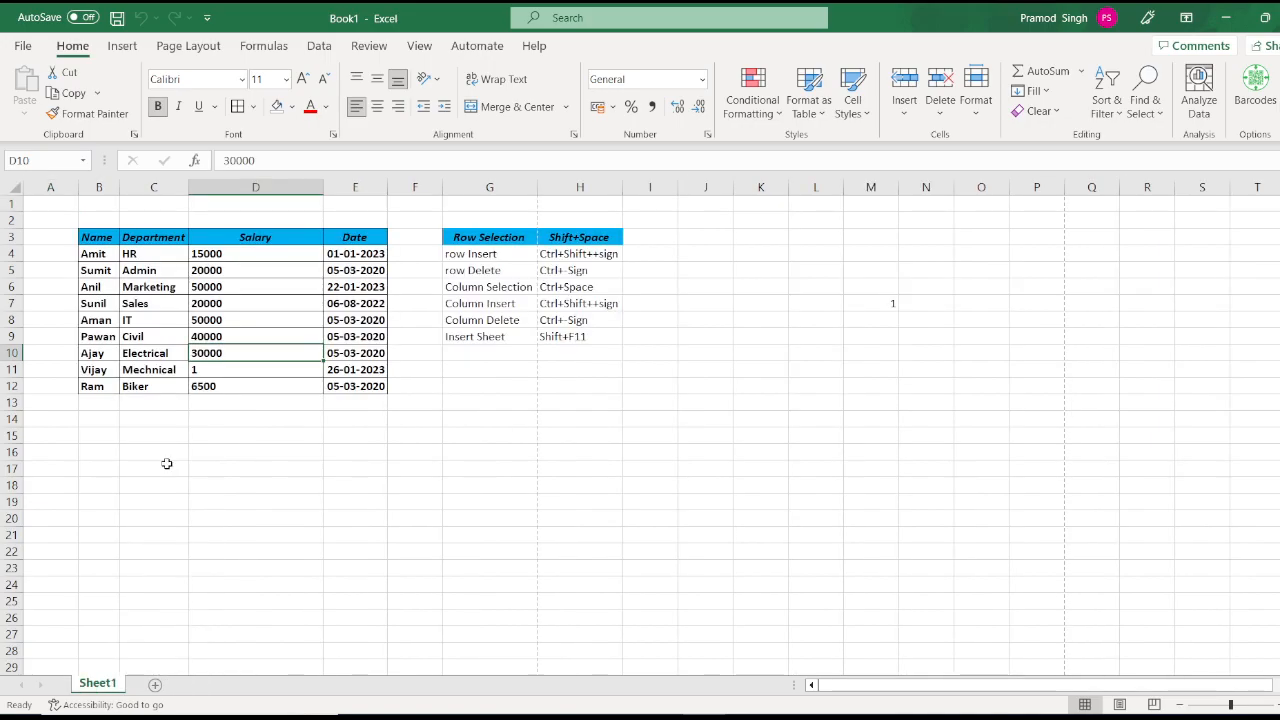
pyautogui.hotkey('shift', 'F11')
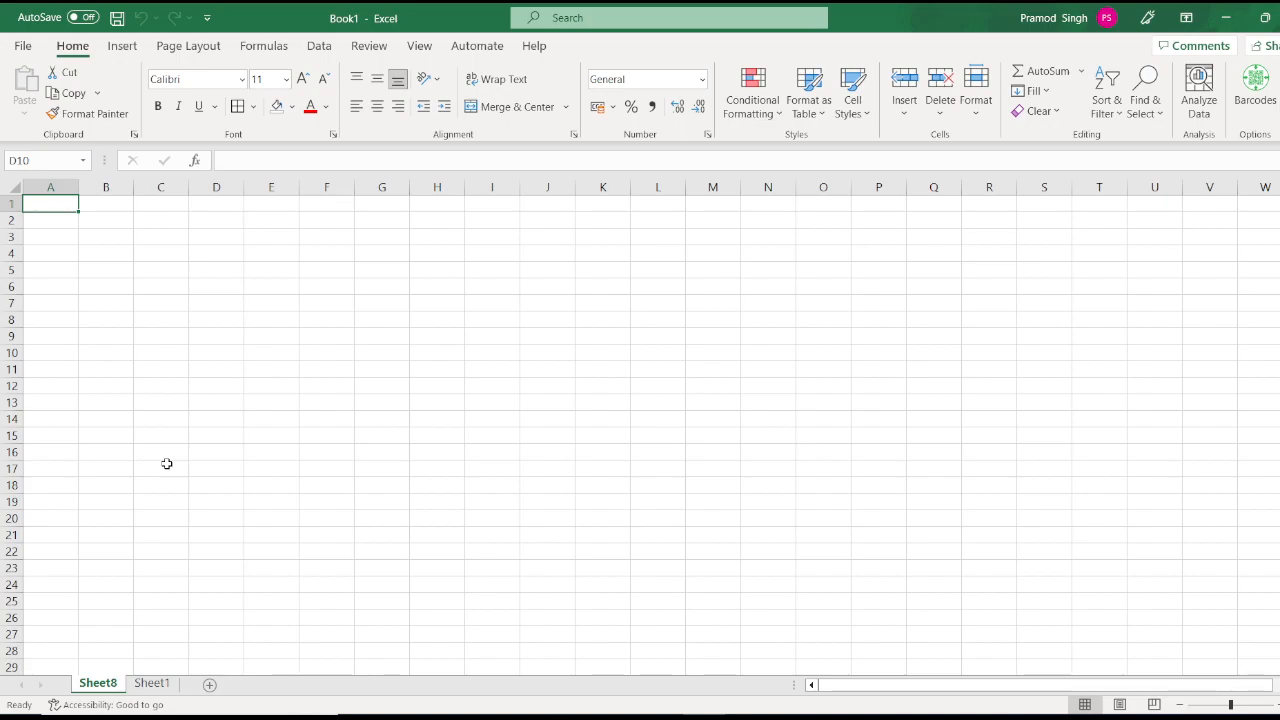
pyautogui.press('alt')
# Step: Delete the empty Sheet8 with the Alt, H, D, S key sequence
pyautogui.press('h')
pyautogui.press('d')
pyautogui.press('s')
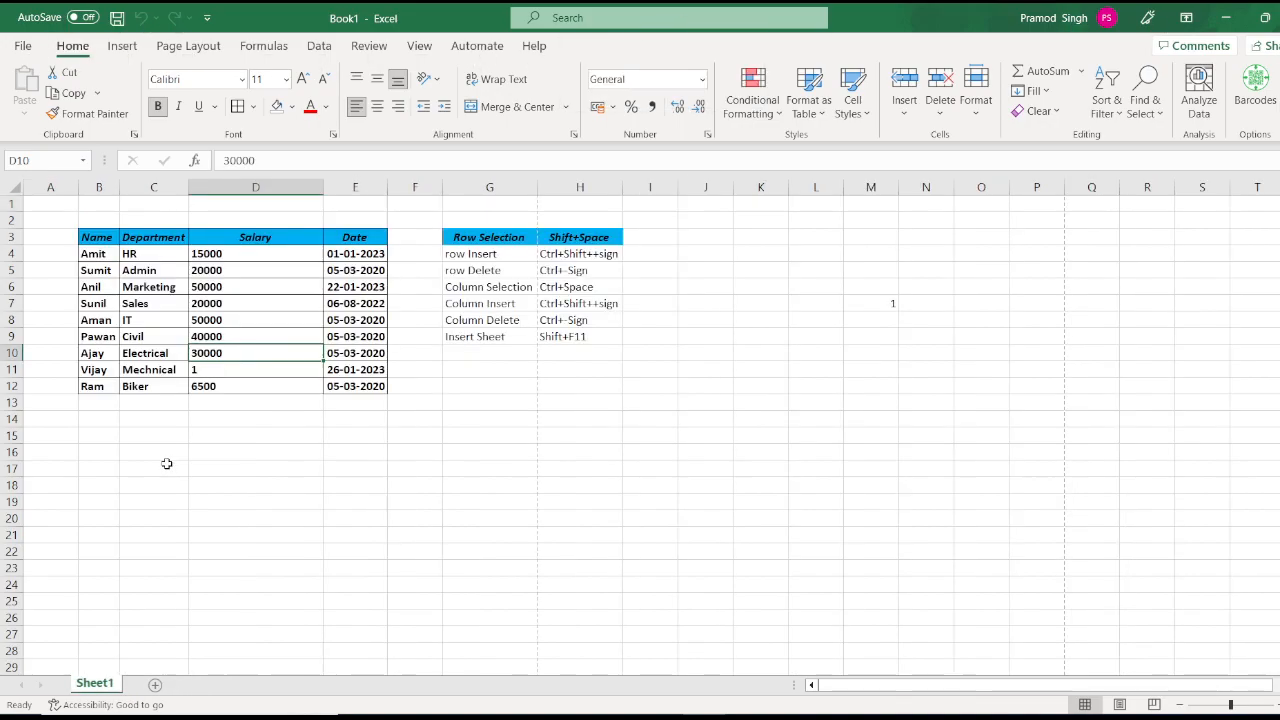
# Step: Enter 'Delete Sheet' in G10 with its shortcut 'Alt+E+L' in H10
pyautogui.click(502, 360)
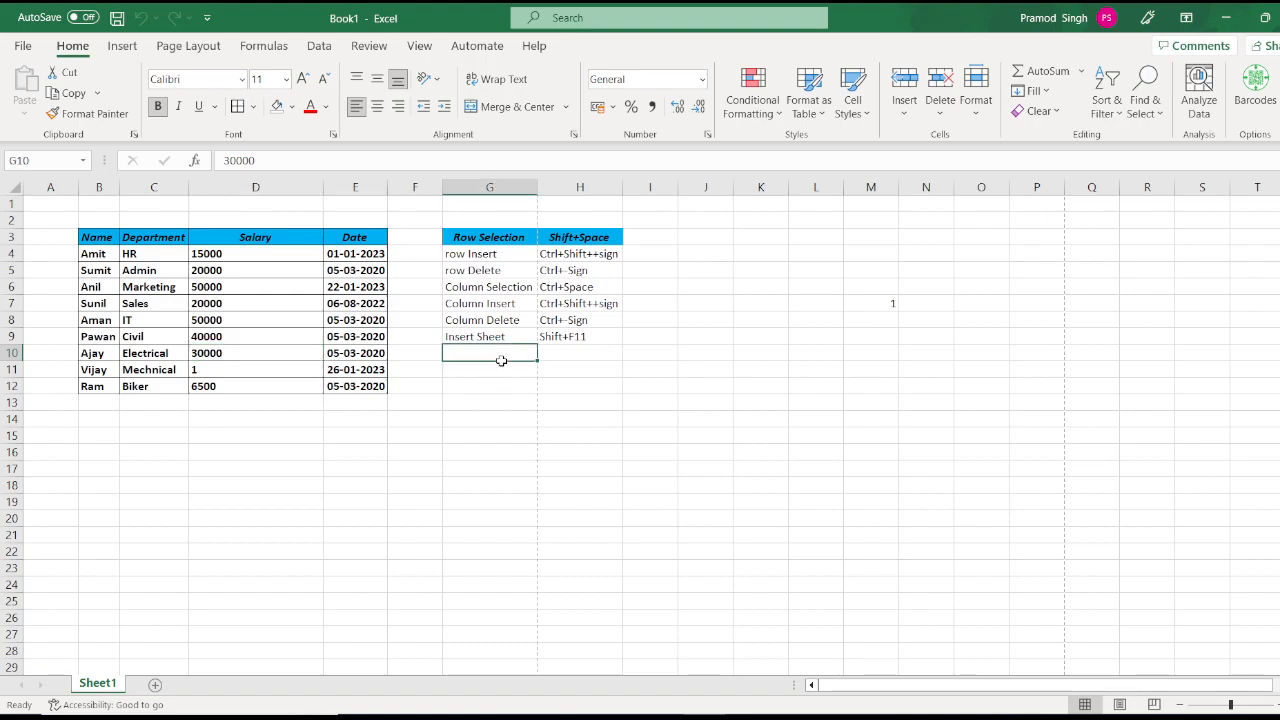
pyautogui.write('Delete')
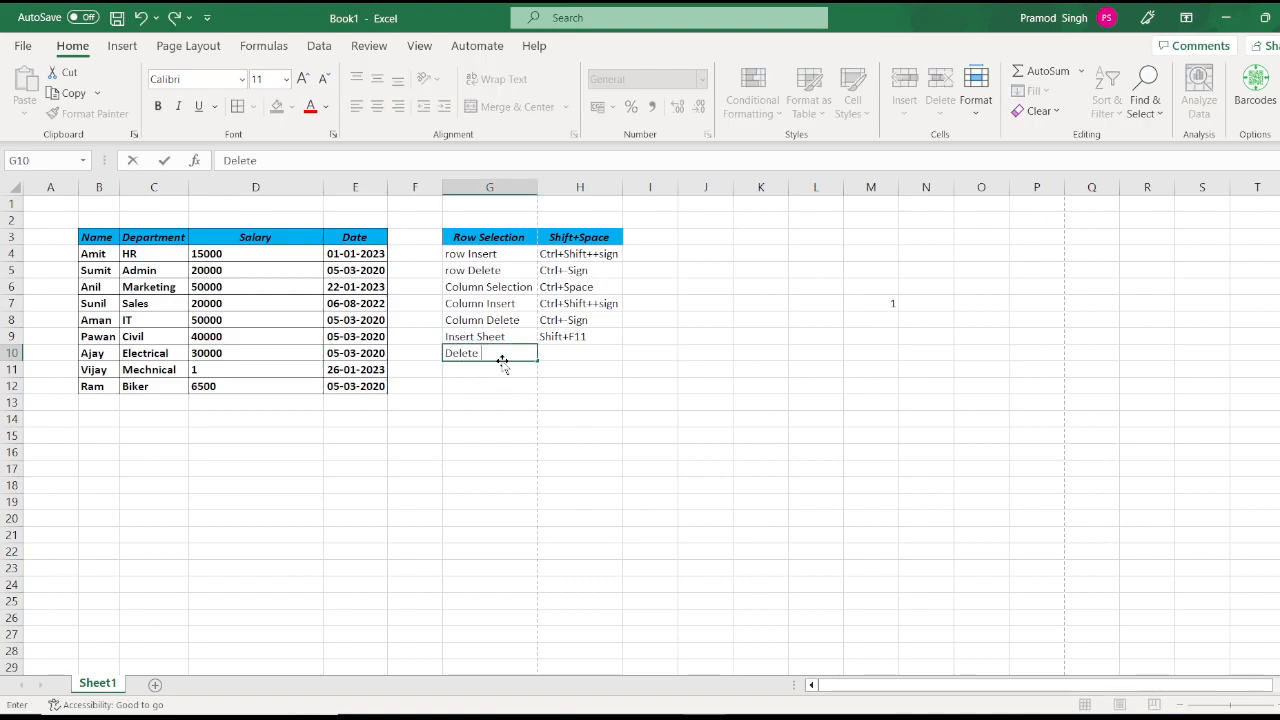
pyautogui.write(' Sheet')
pyautogui.press('Tab')
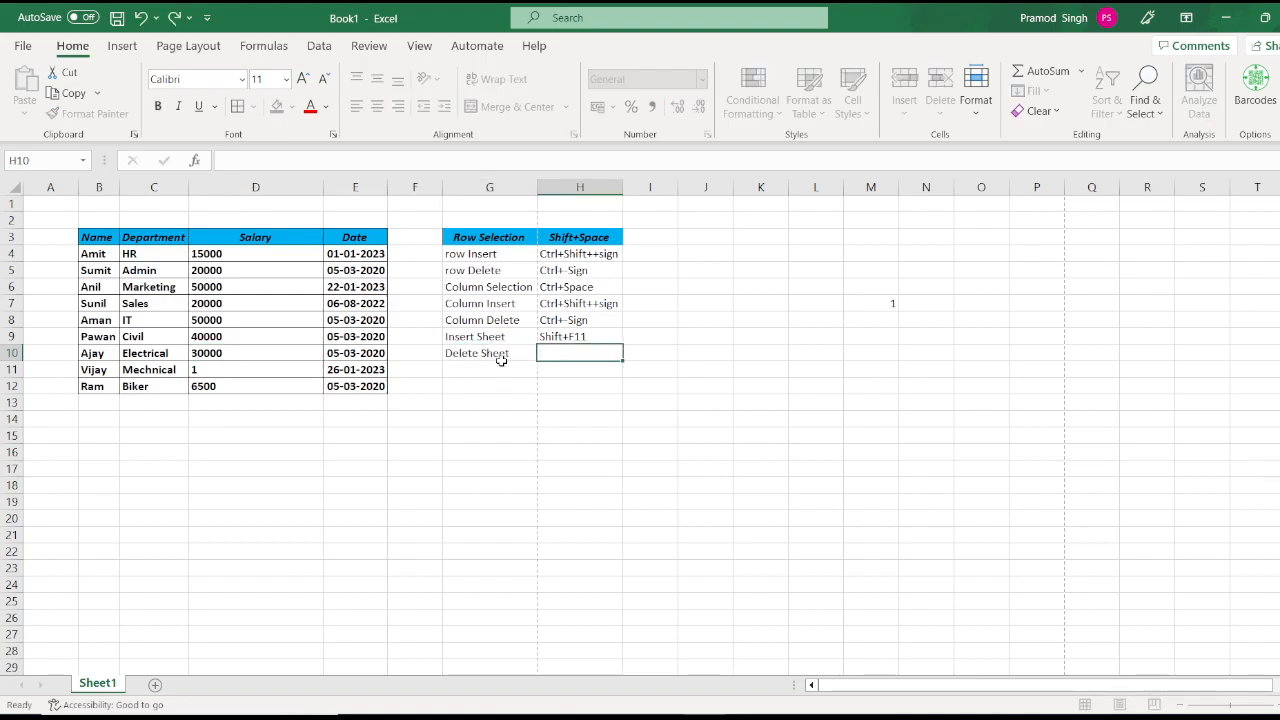
pyautogui.write('Alt+E+L')
pyautogui.click(503, 368)
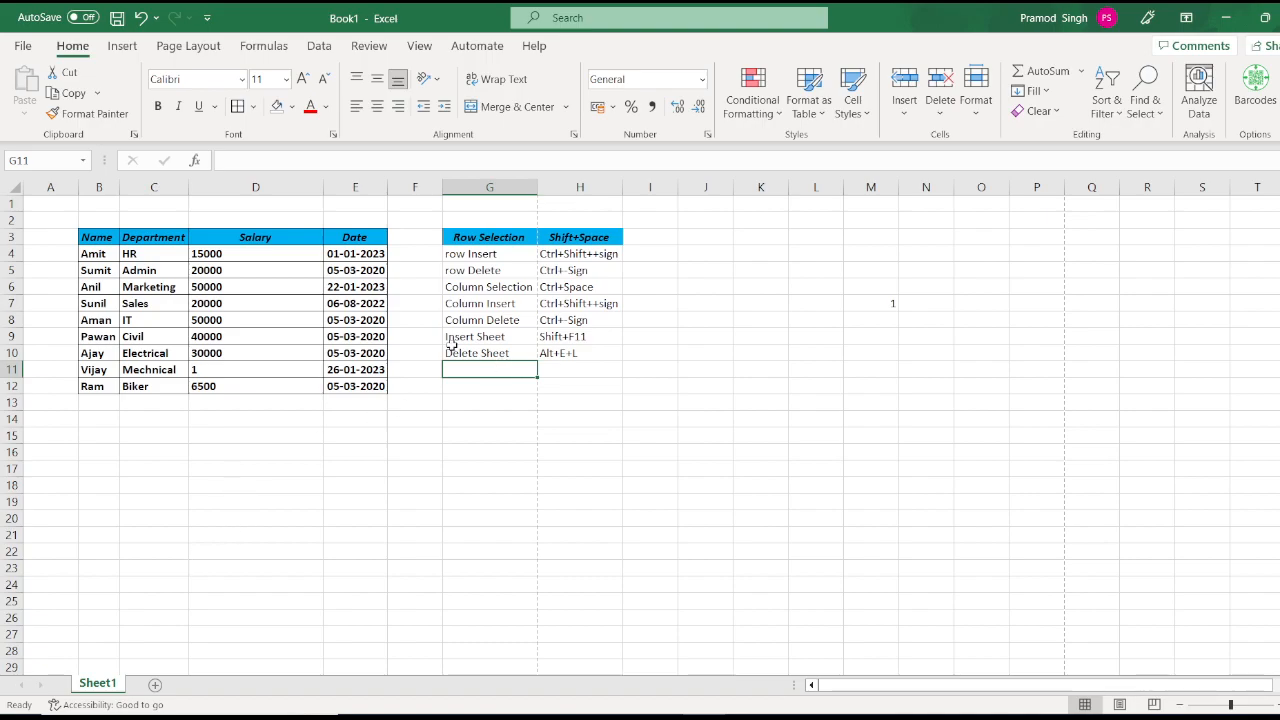
pyautogui.press('Up')
pyautogui.press('Up')
pyautogui.press('Up')
pyautogui.press('Up')
pyautogui.press('Up')
pyautogui.press('Up')
pyautogui.press('Up')
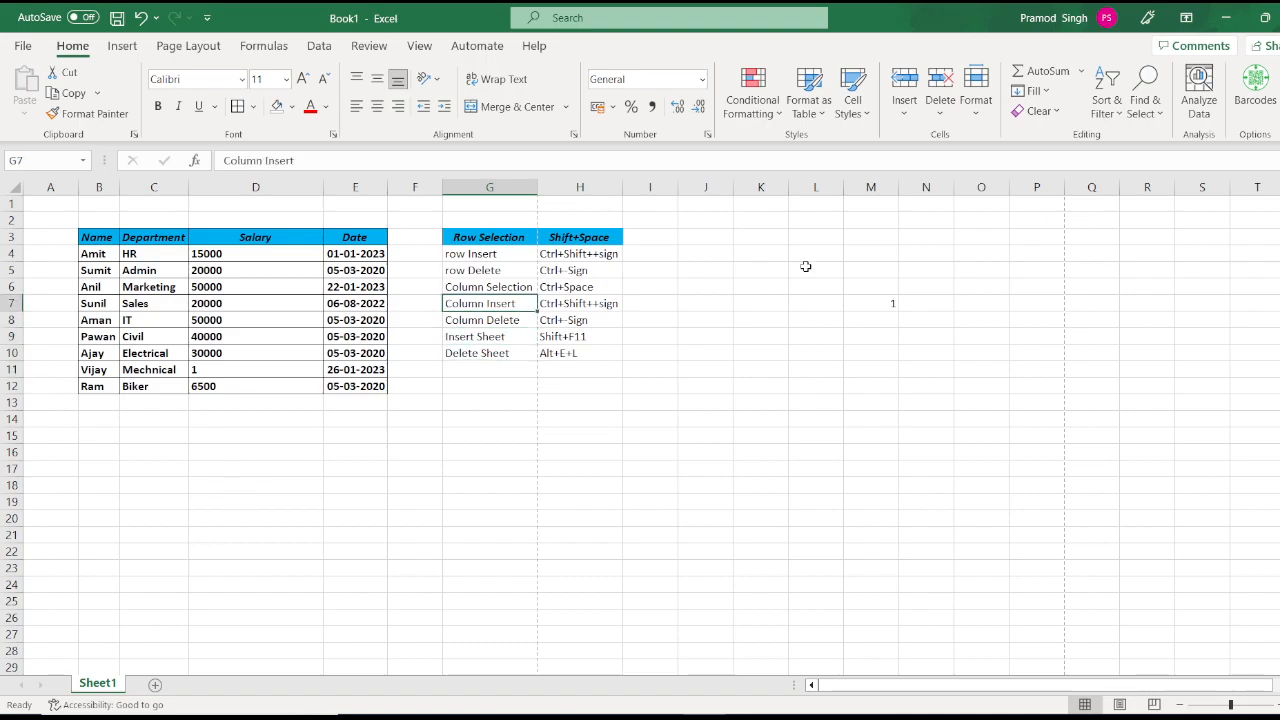
# Step: Set row 4, holding Amit's record, to a row height of 50
pyautogui.click(977, 117)
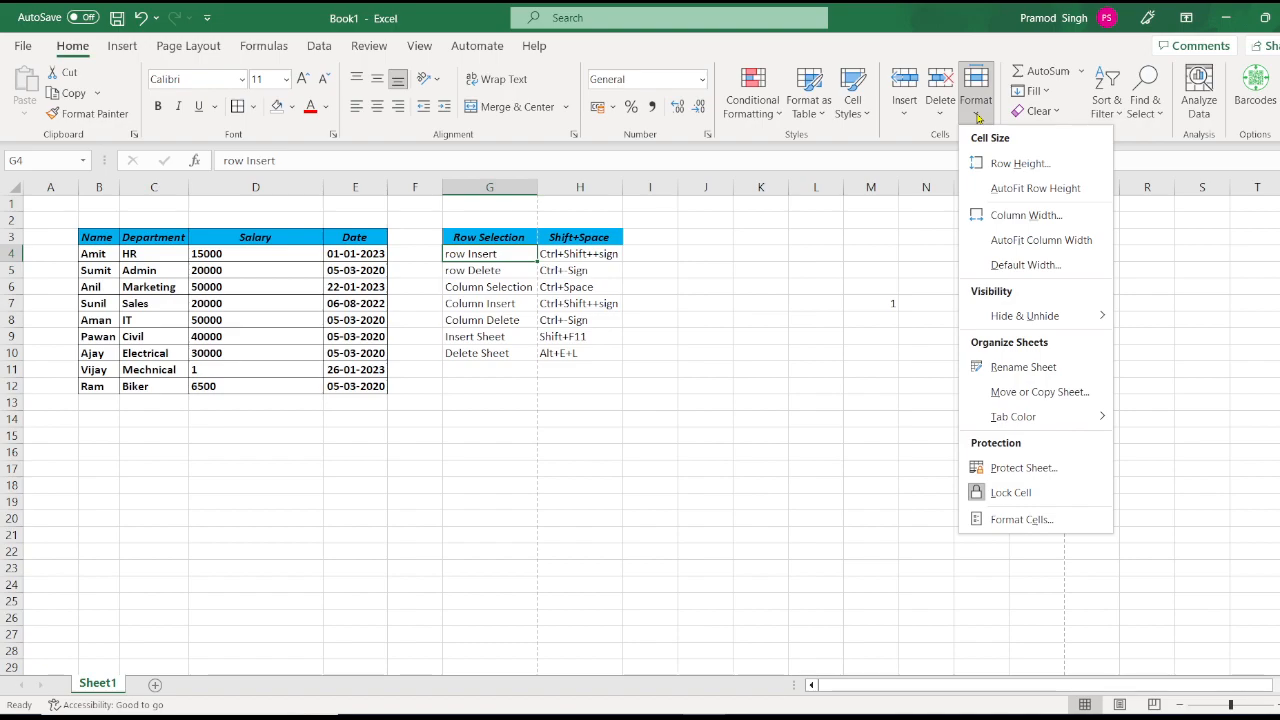
pyautogui.click(1045, 172)
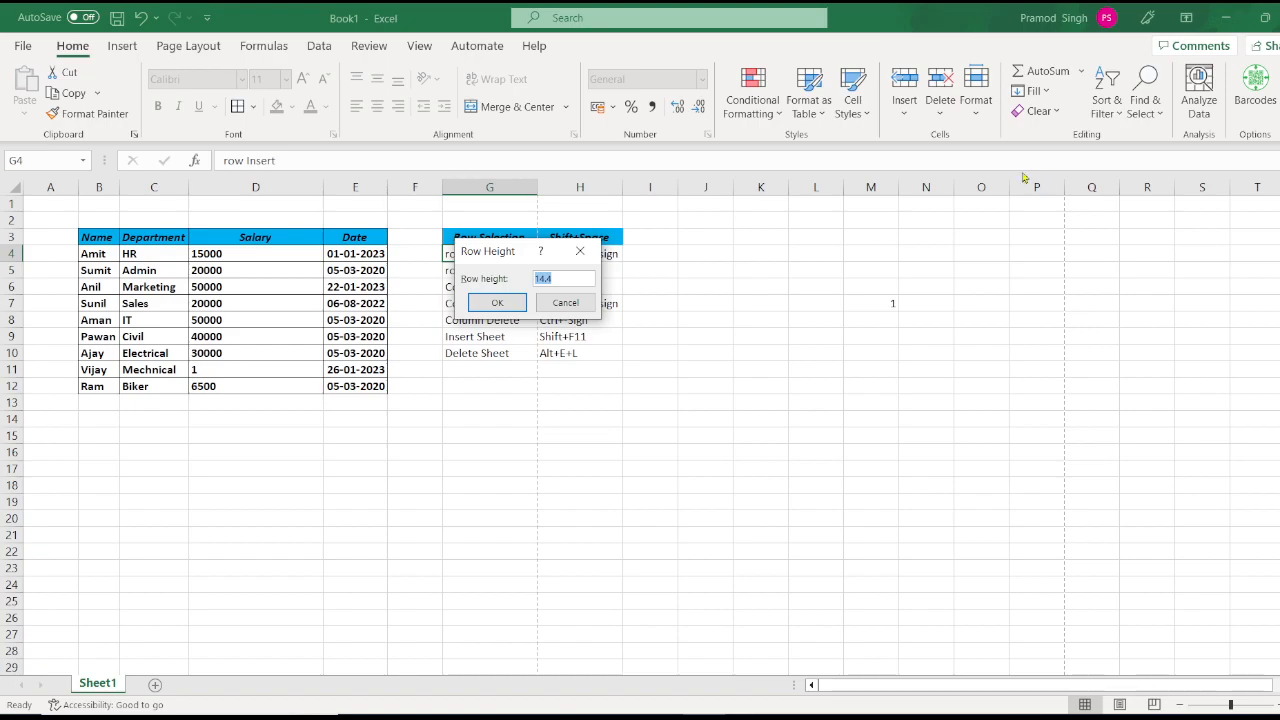
pyautogui.click(565, 300)
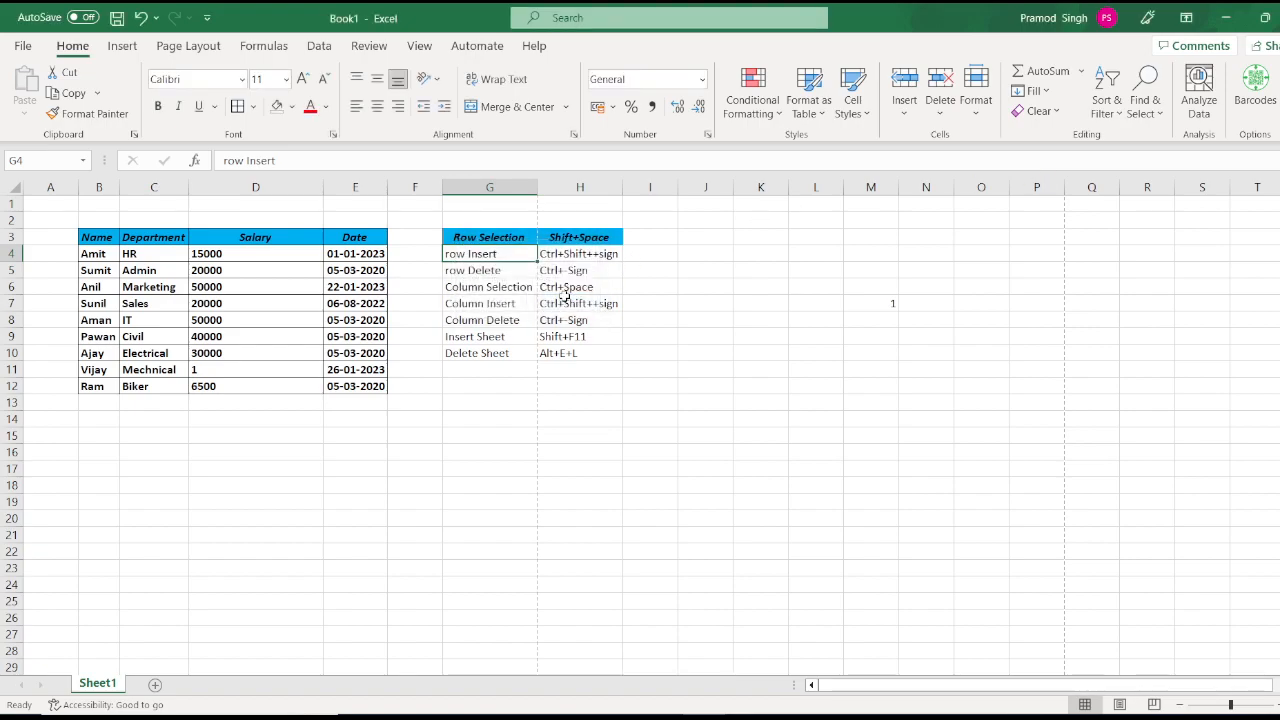
pyautogui.hotkey('shift', 'space')
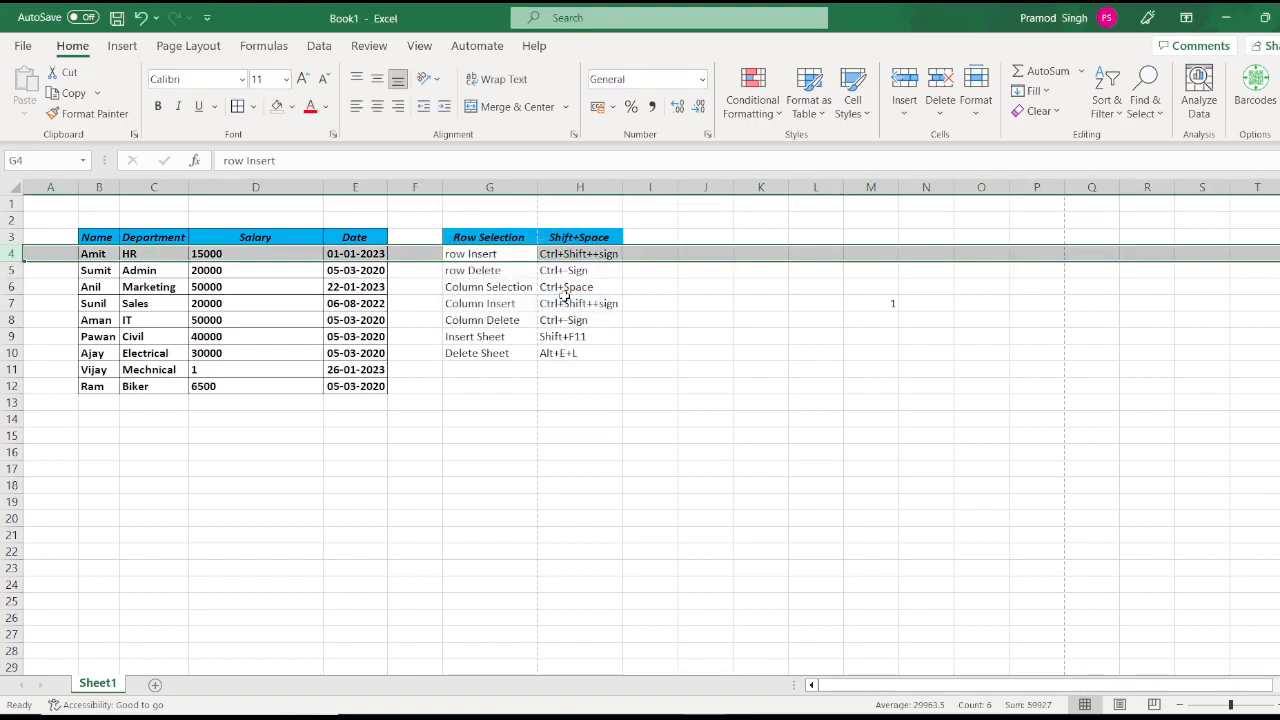
pyautogui.click(976, 100)
pyautogui.click(1006, 164)
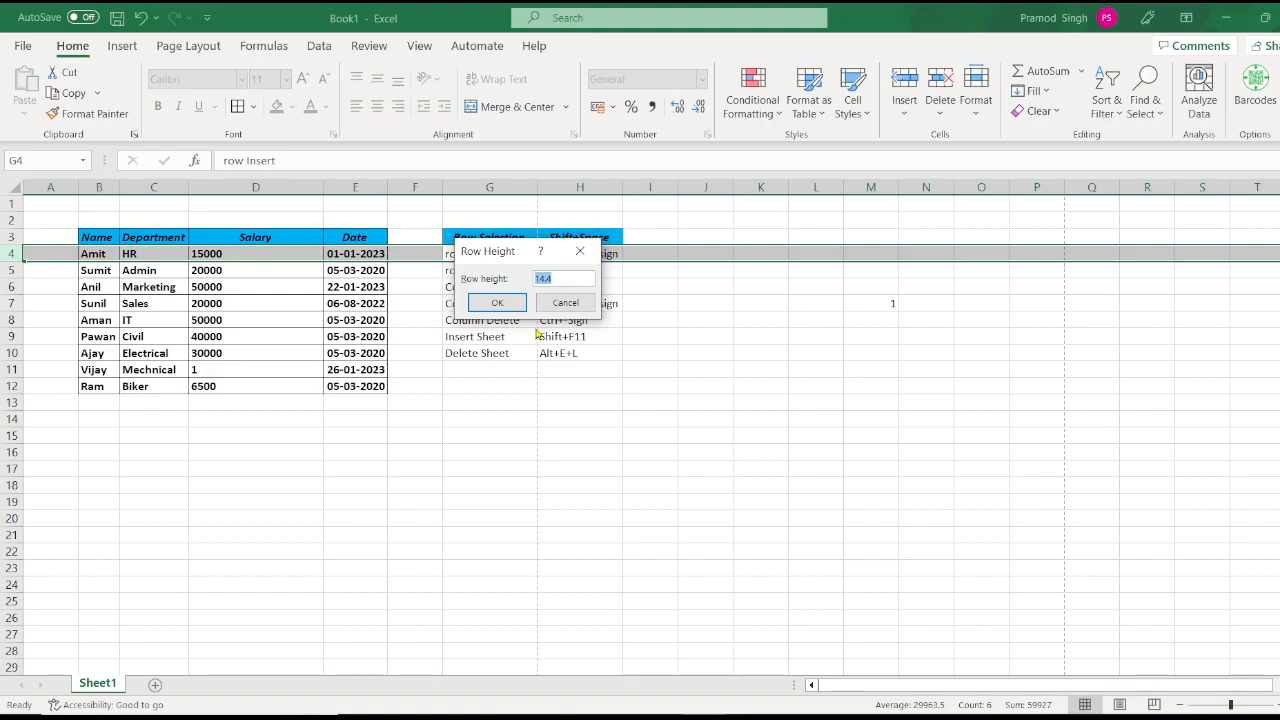
pyautogui.write('50')
pyautogui.click(499, 303)
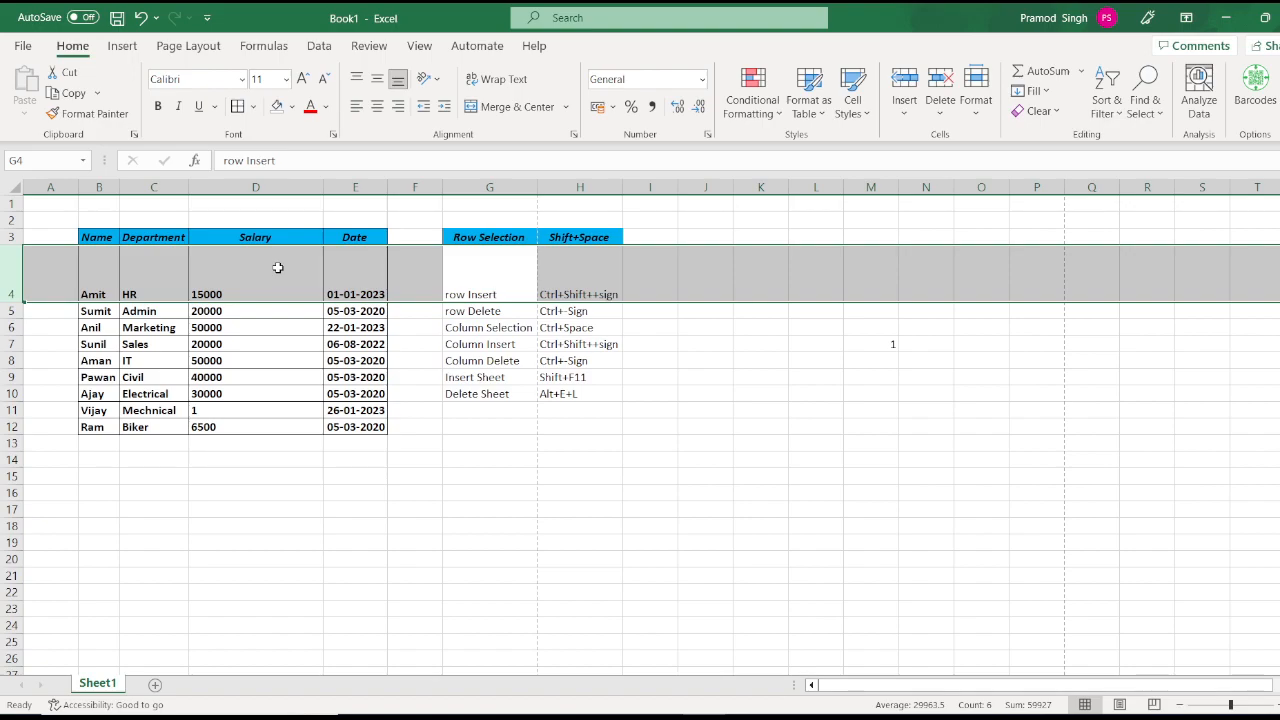
pyautogui.click(12, 204)
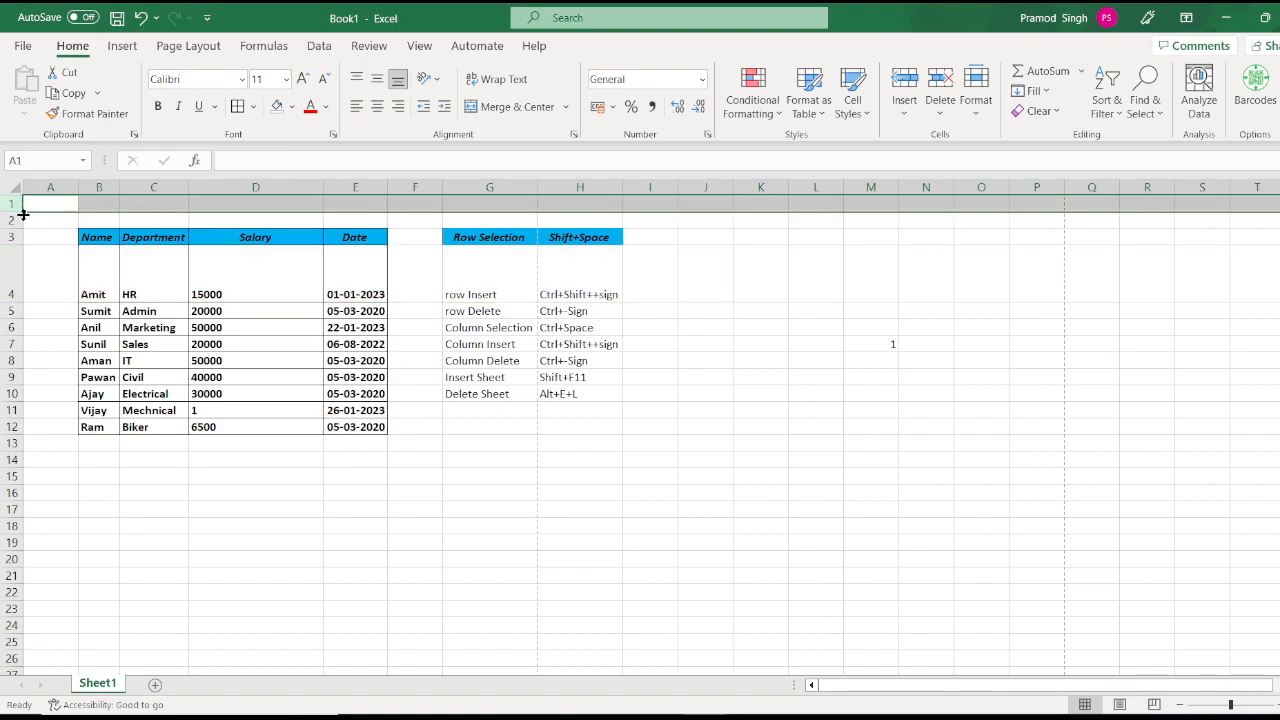
# Step: Drag row 1 taller, then undo twice to revert rows 1 and 4 to normal height
pyautogui.moveTo(22, 212); pyautogui.dragTo(22, 244)
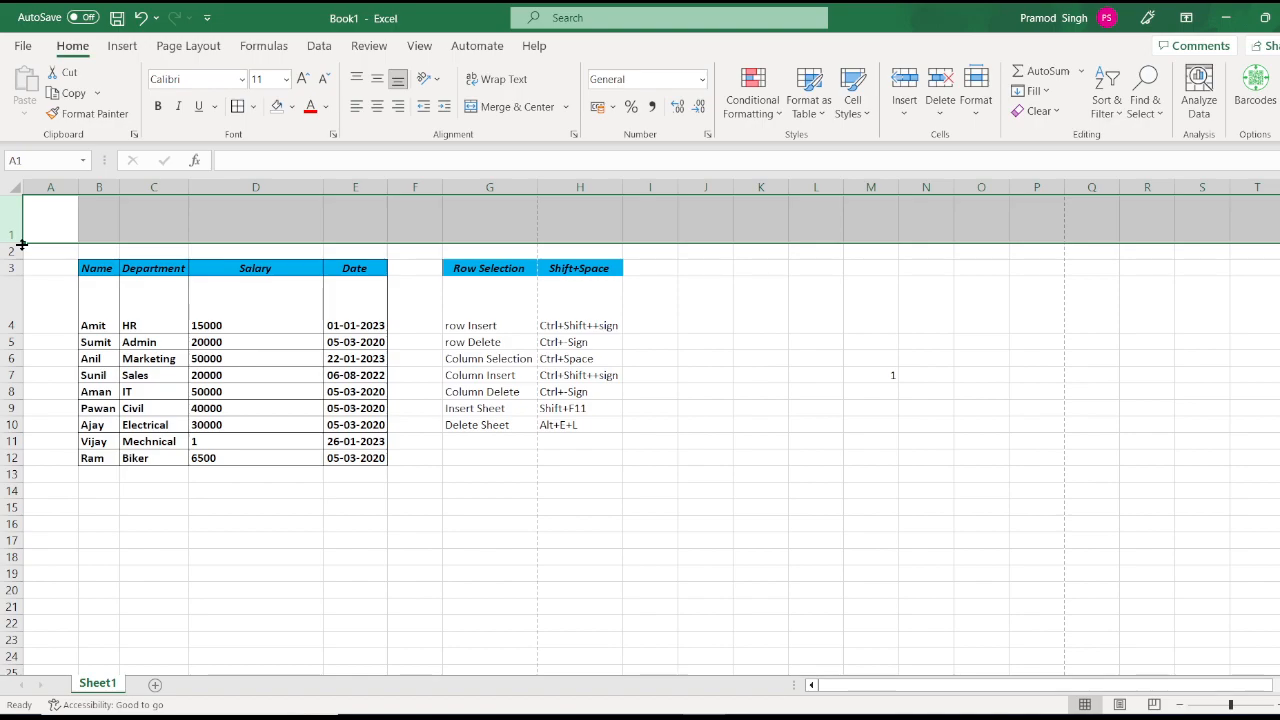
pyautogui.hotkey('ctrl', 'z')
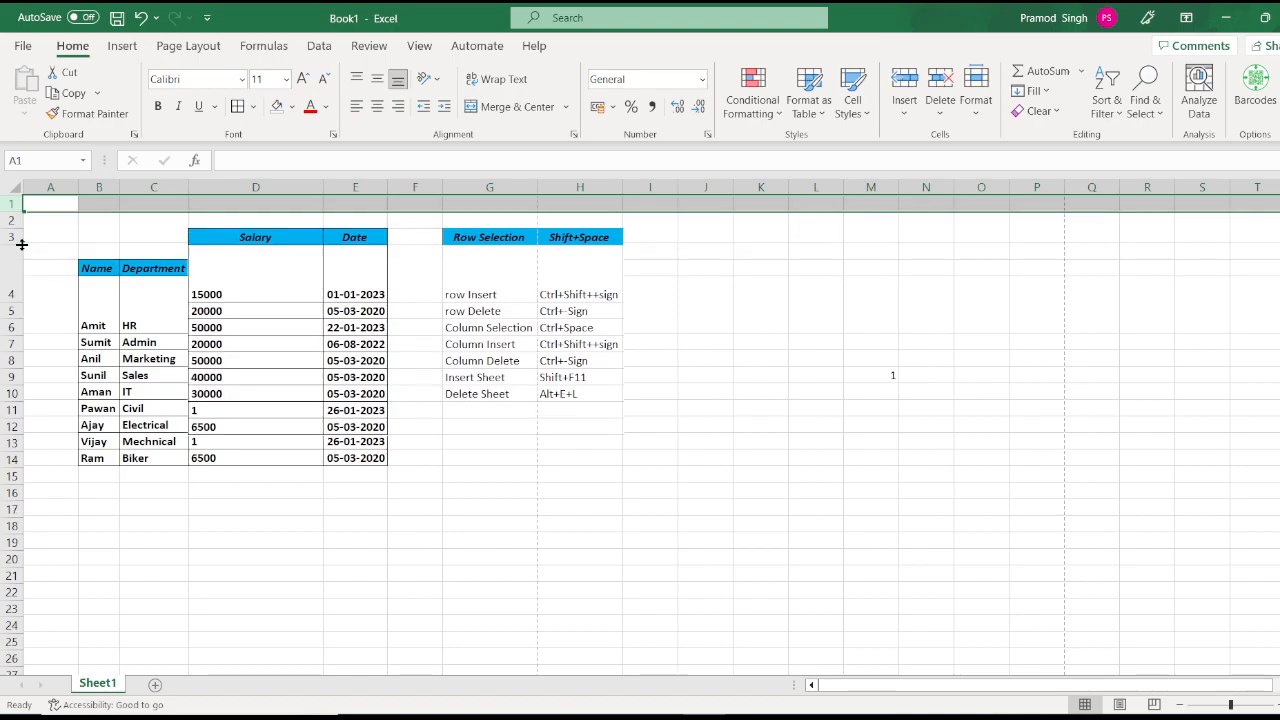
pyautogui.hotkey('ctrl', 'z')
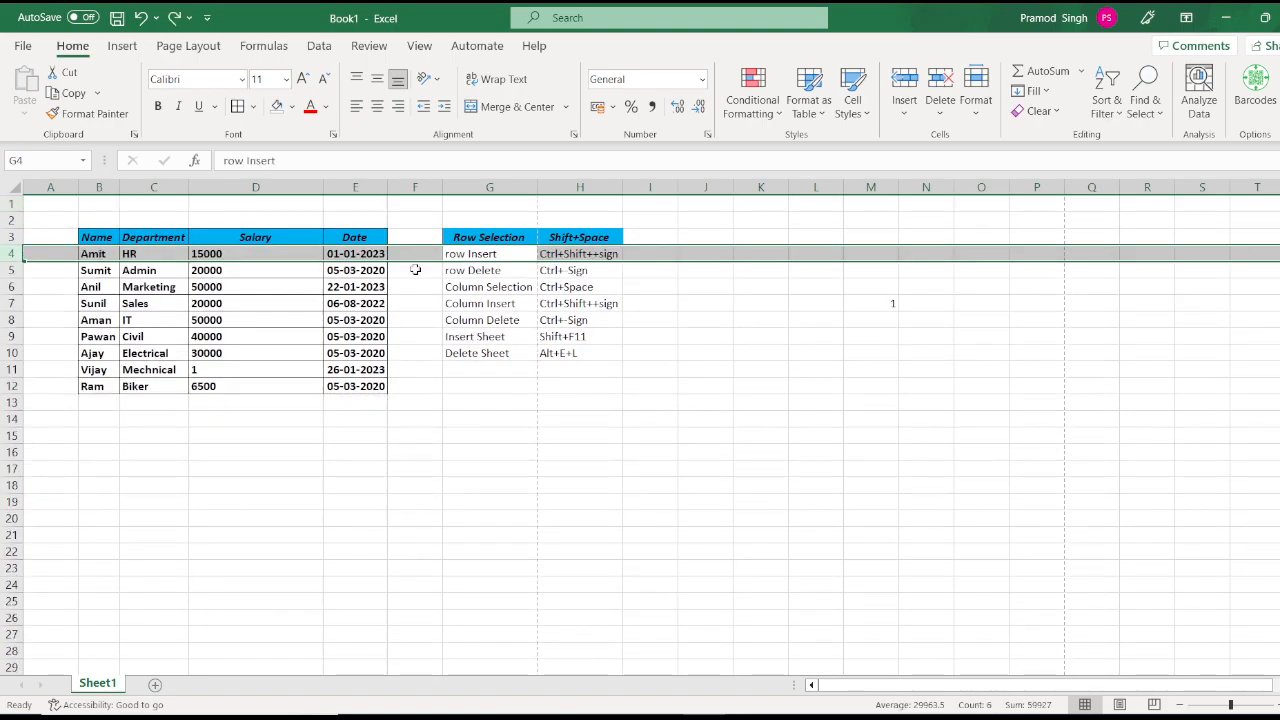
pyautogui.click(985, 114)
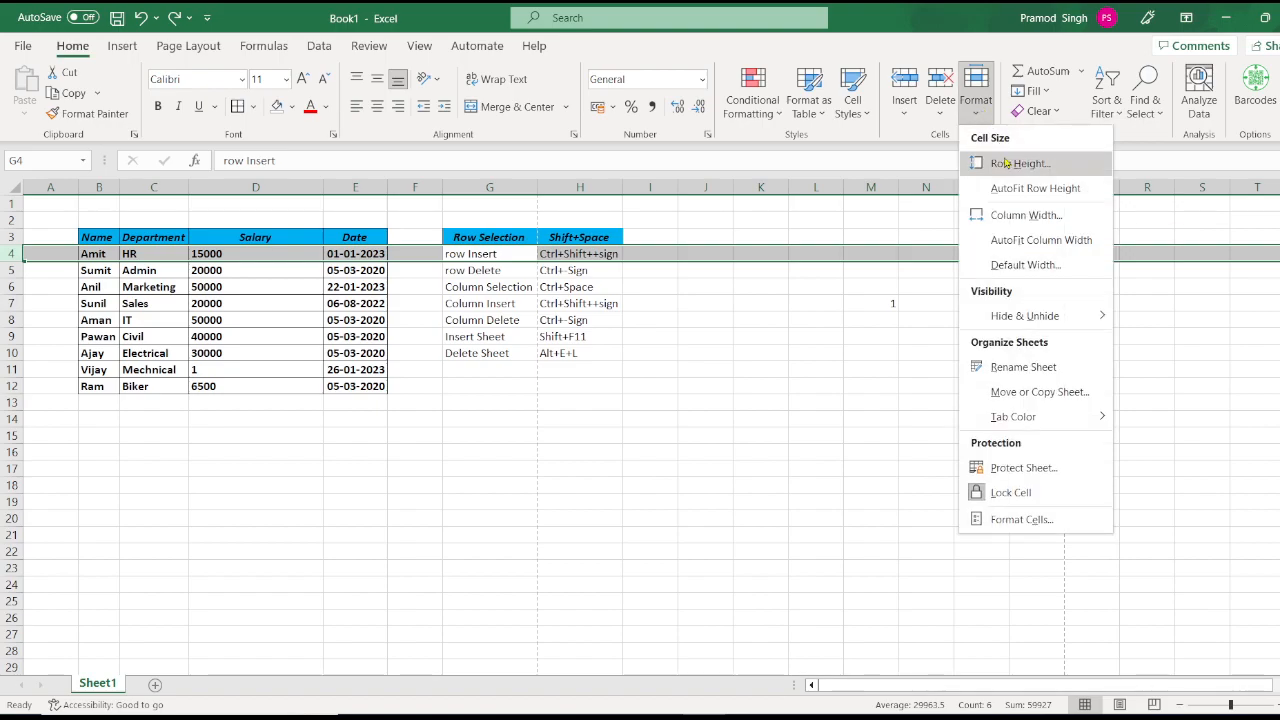
pyautogui.click(1006, 163)
pyautogui.write('50')
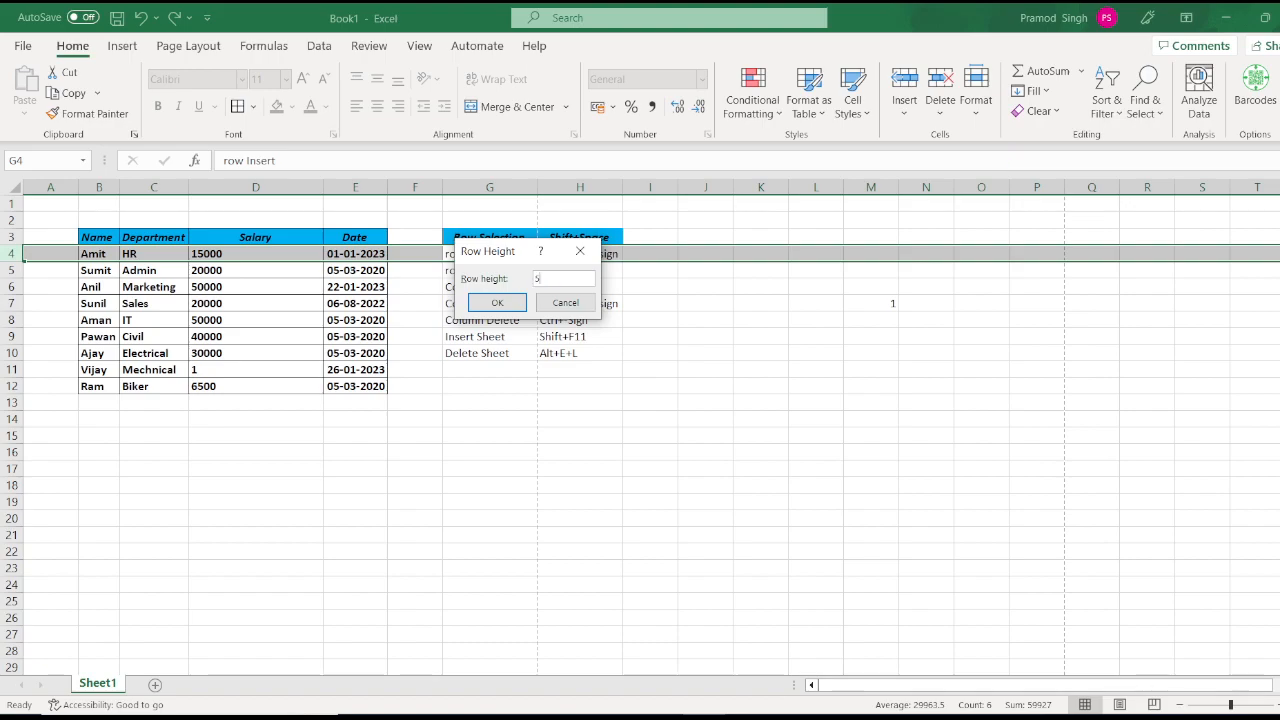
pyautogui.click(496, 304)
pyautogui.click(979, 117)
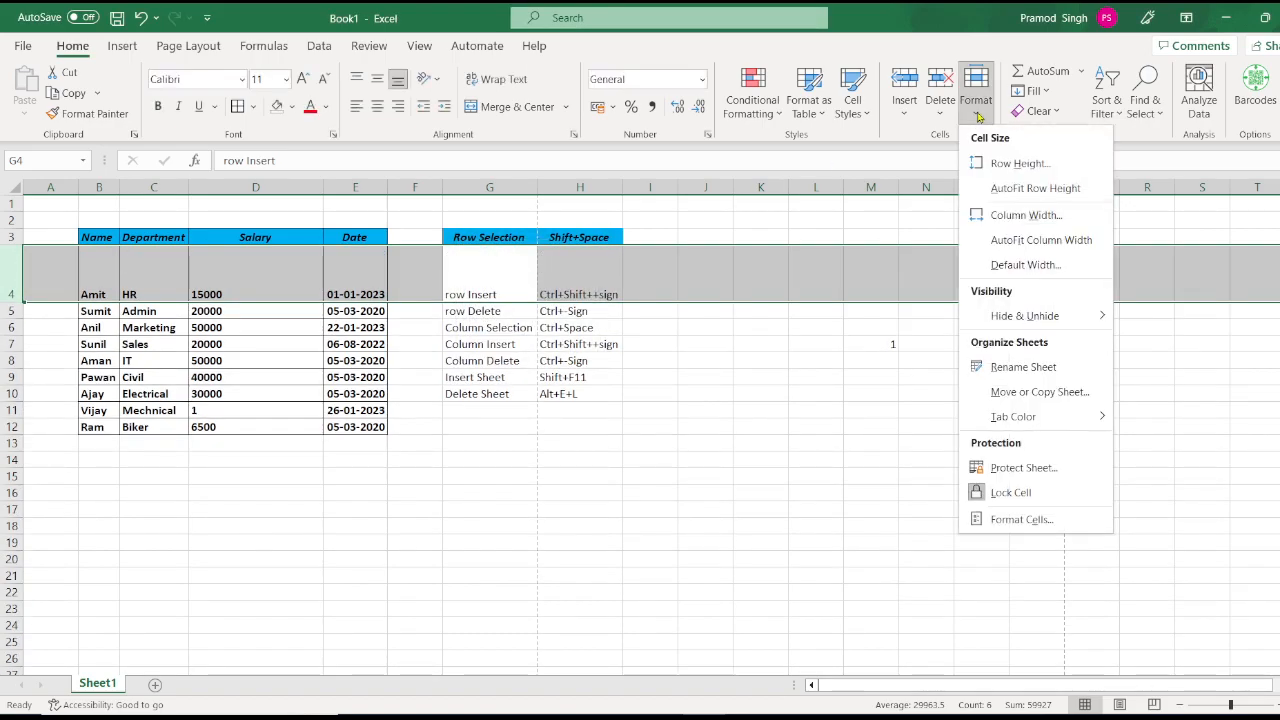
pyautogui.click(1023, 195)
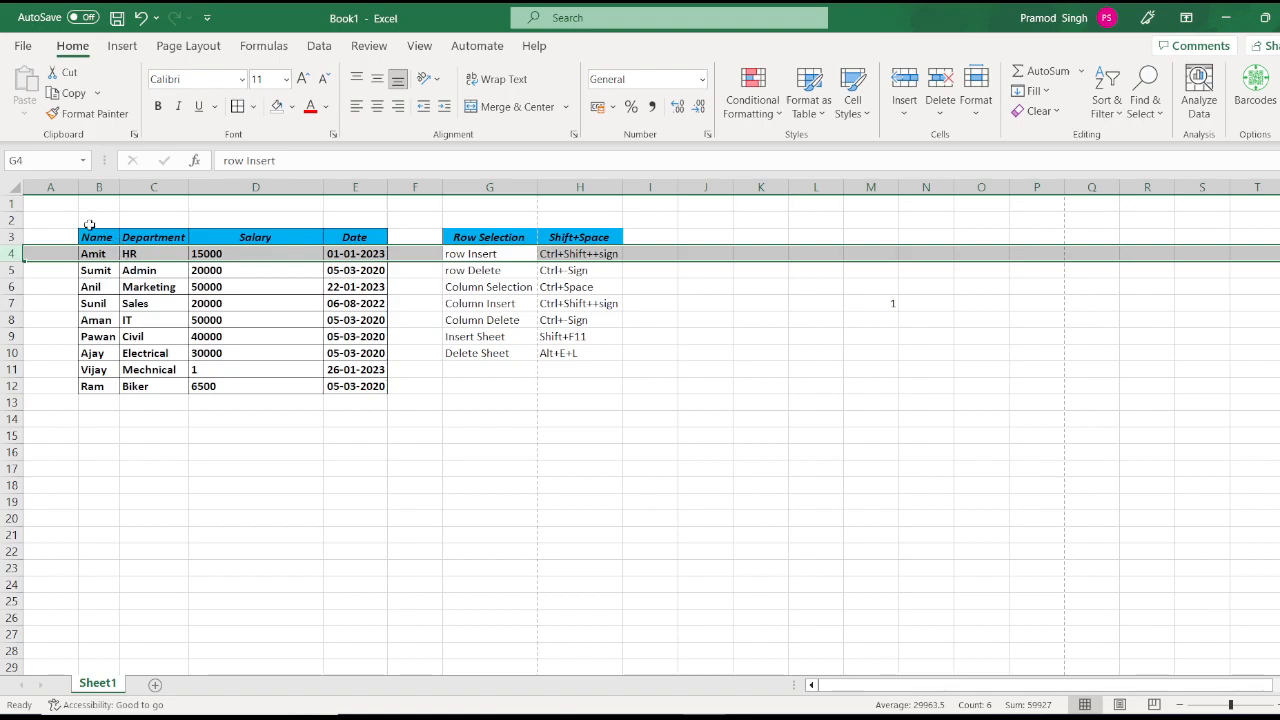
pyautogui.click(20, 205)
pyautogui.moveTo(20, 207); pyautogui.dragTo(25, 243)
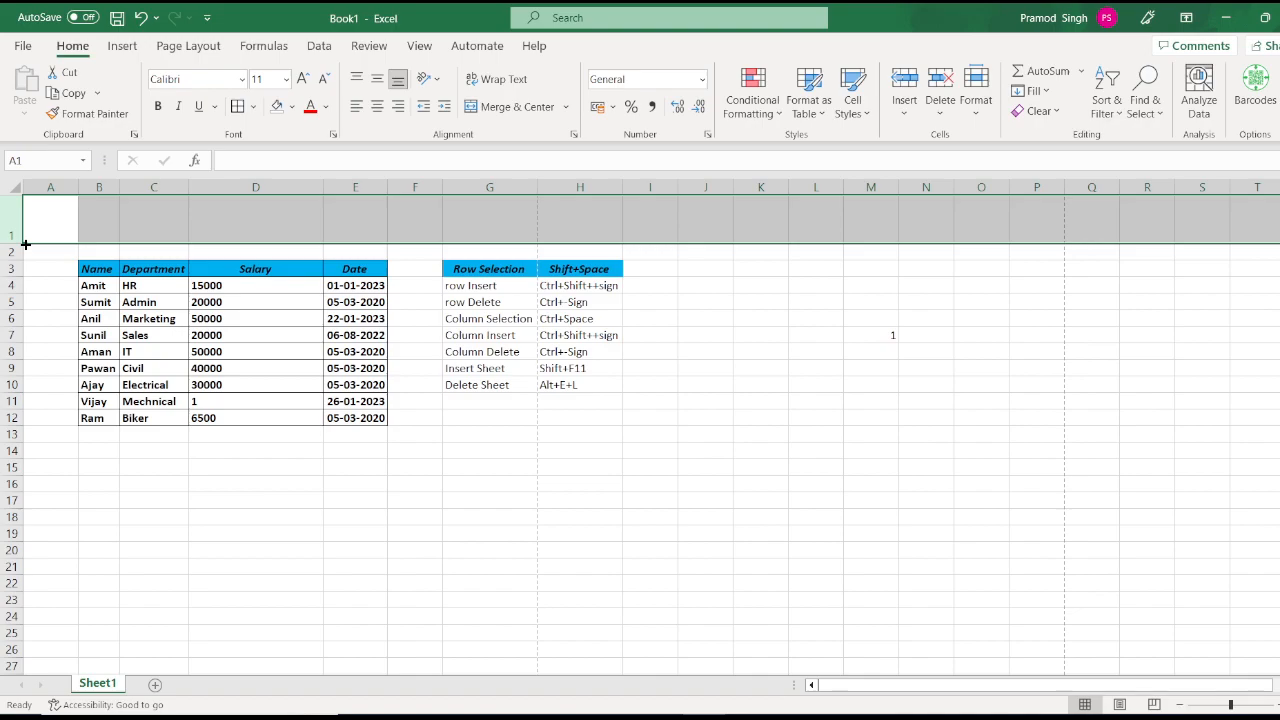
pyautogui.moveTo(25, 244); pyautogui.dragTo(18, 215)
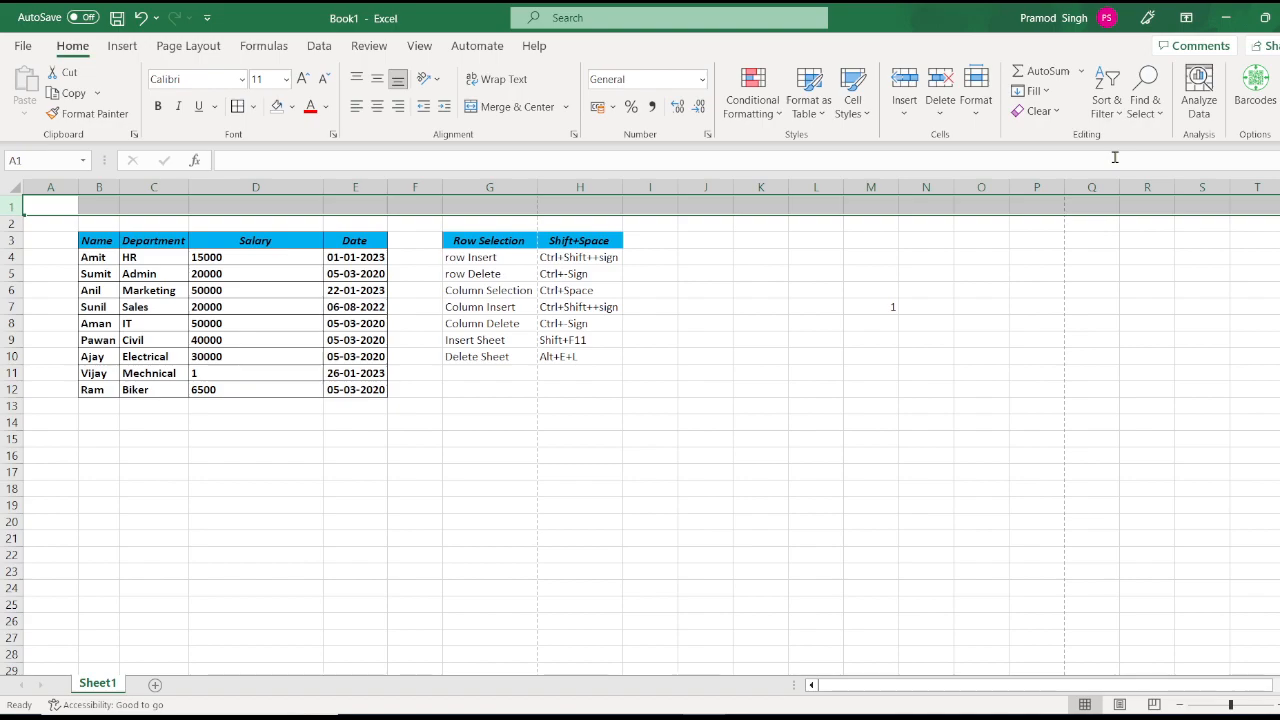
pyautogui.hotkey('ctrl', 'z')
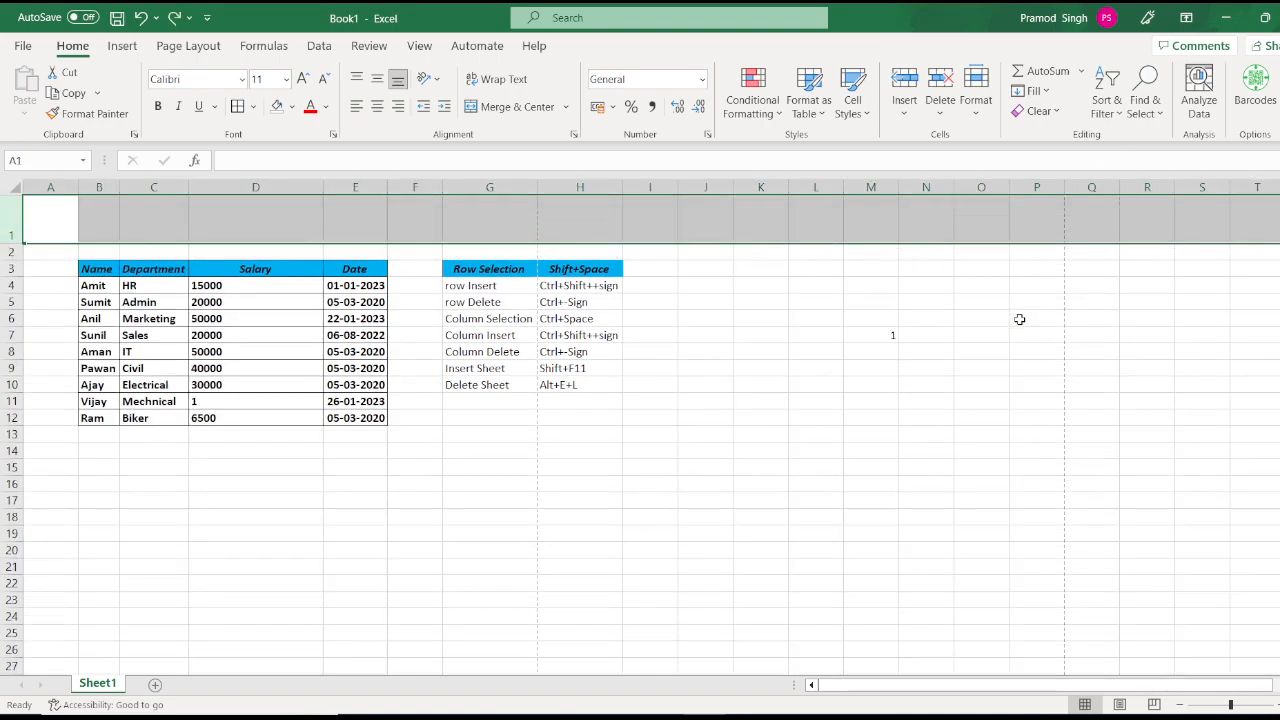
pyautogui.click(979, 112)
pyautogui.click(1035, 189)
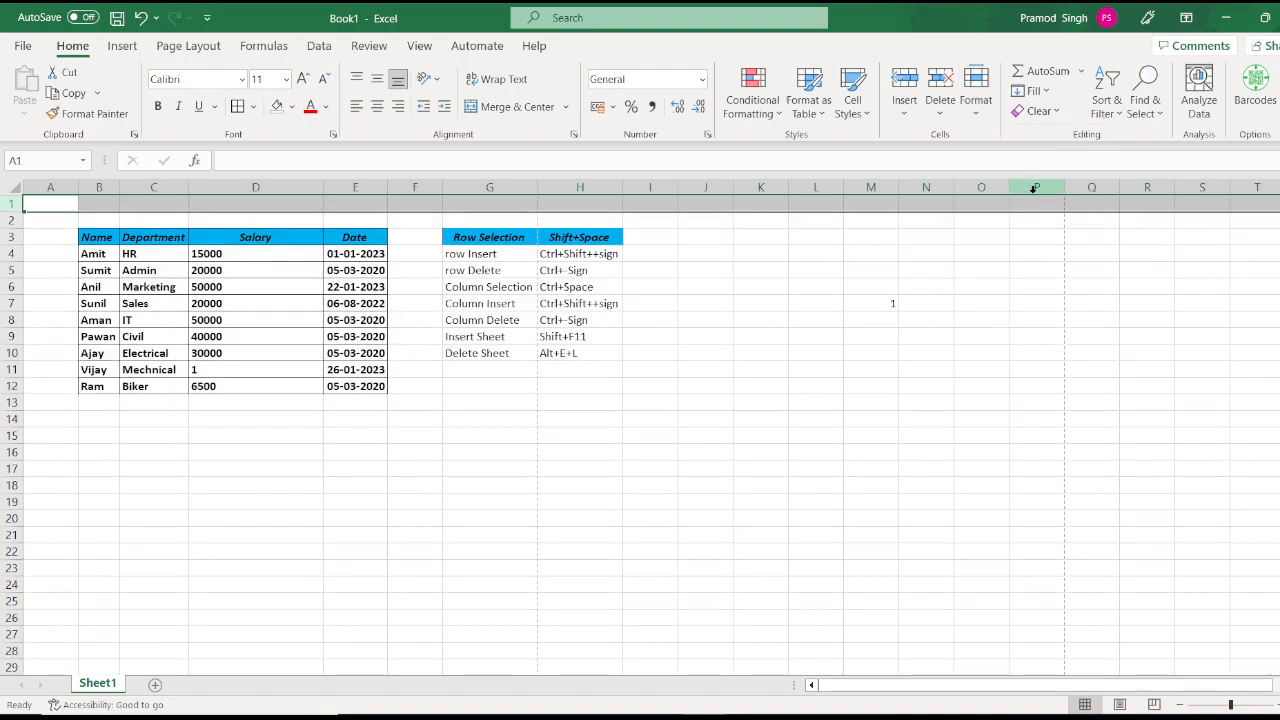
pyautogui.click(355, 265)
pyautogui.click(977, 112)
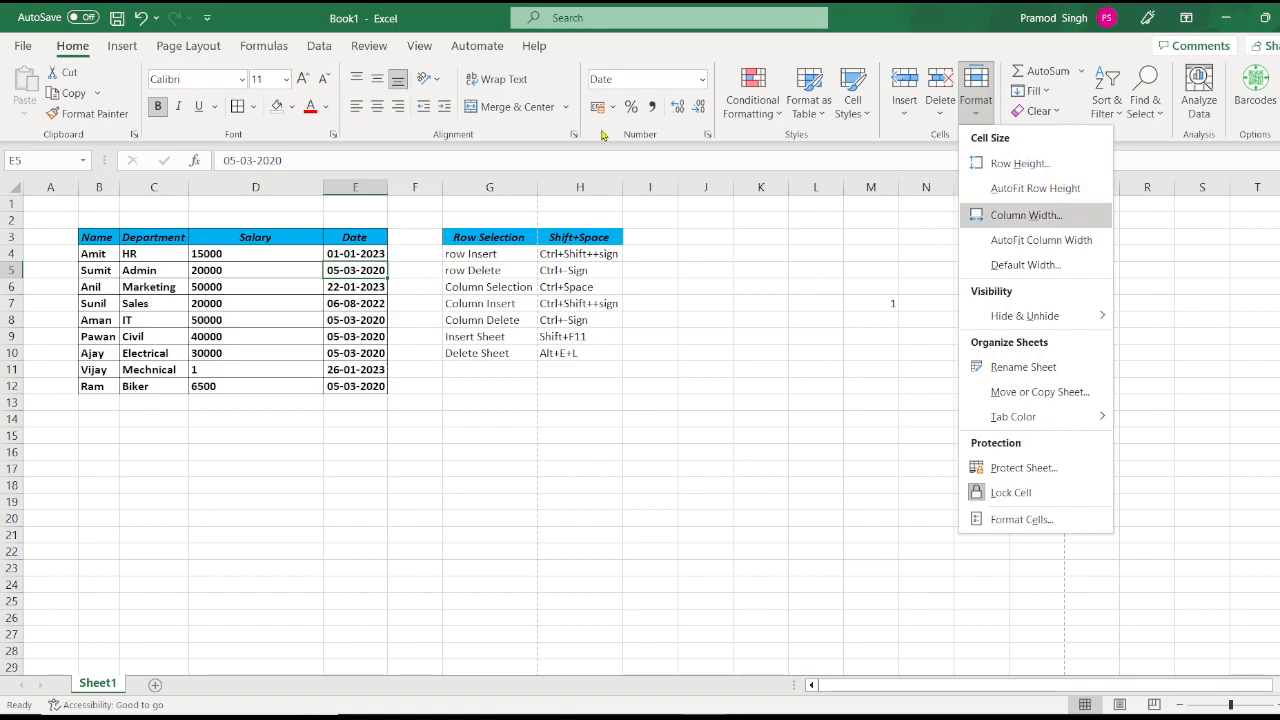
pyautogui.click(355, 178)
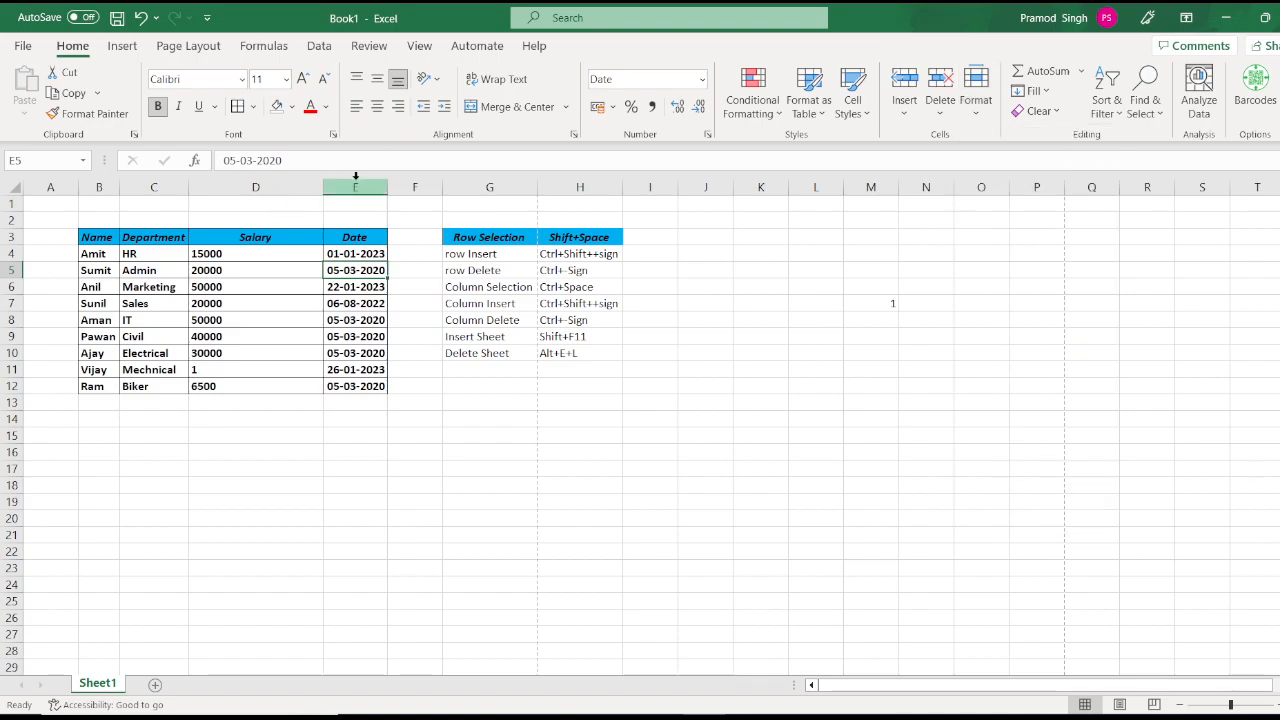
pyautogui.click(355, 178)
pyautogui.click(973, 112)
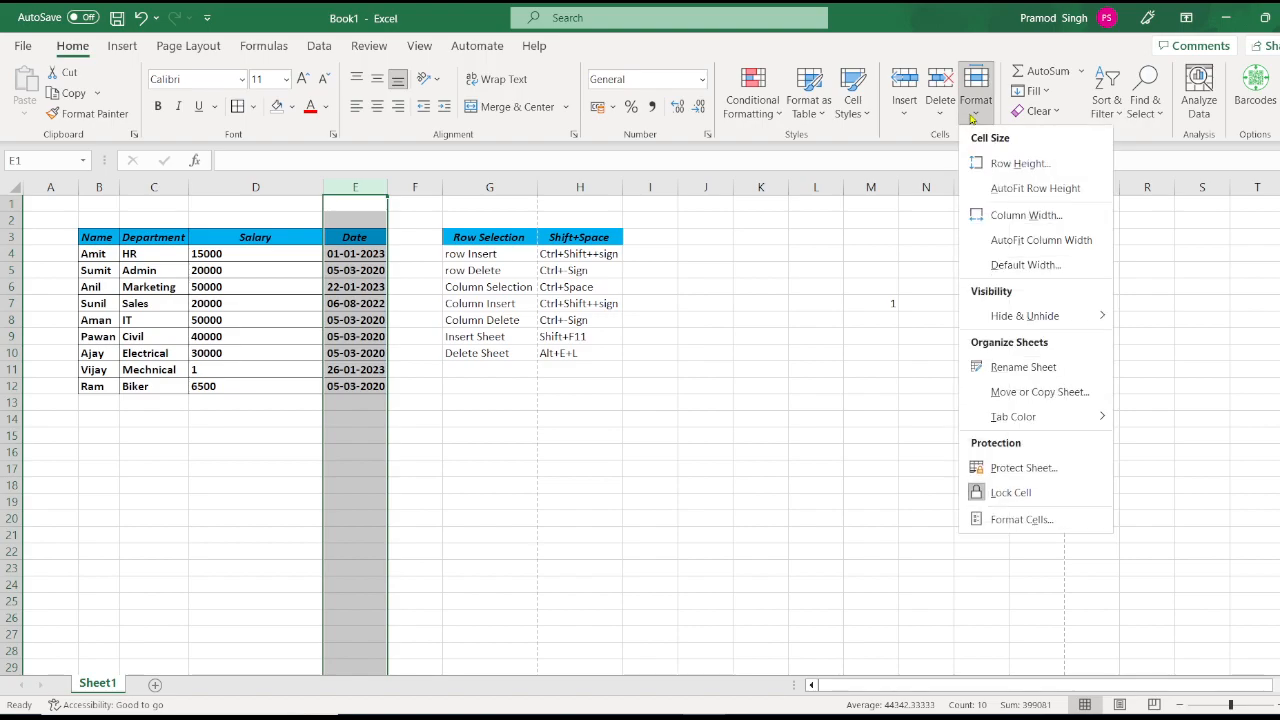
pyautogui.click(1023, 216)
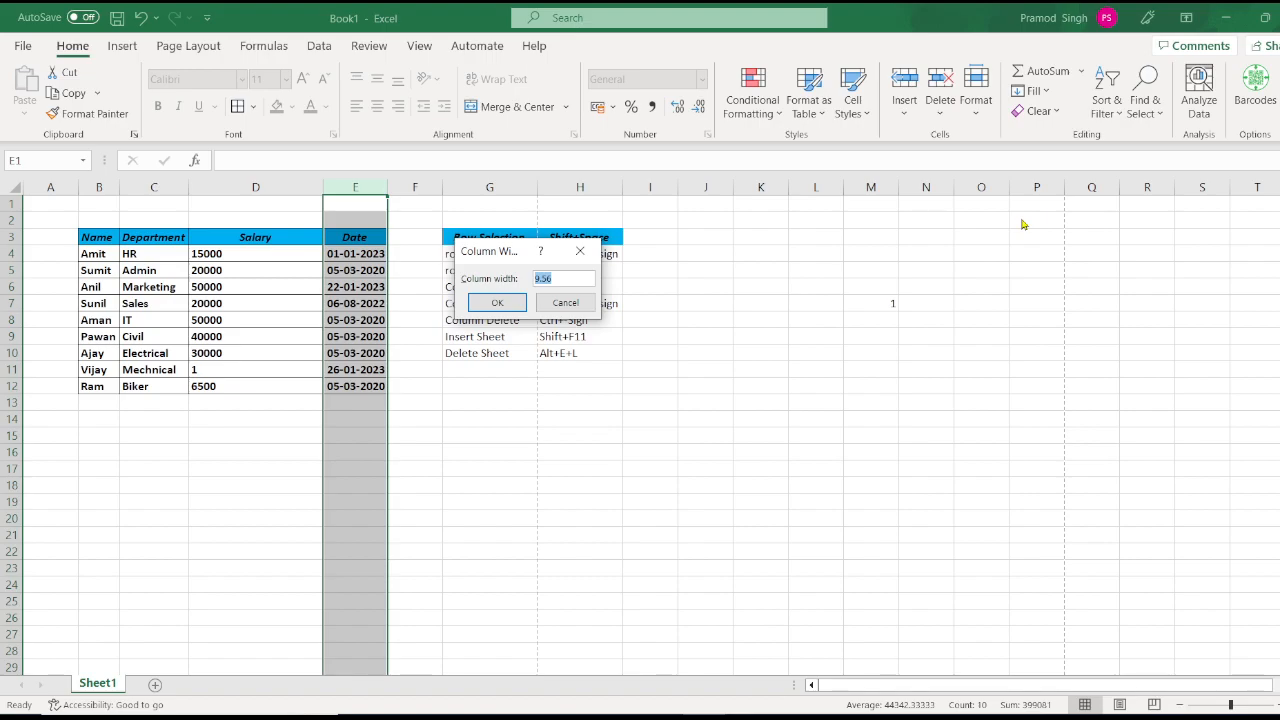
pyautogui.write('50')
pyautogui.click(483, 301)
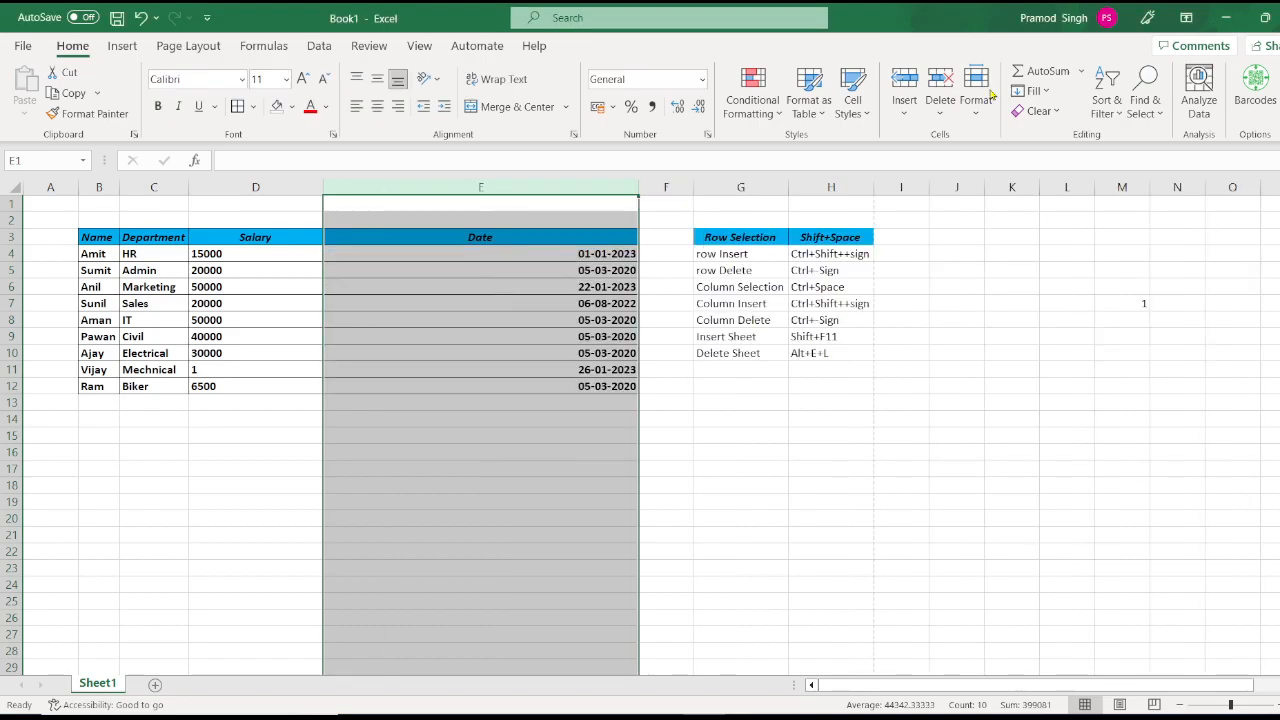
pyautogui.click(977, 110)
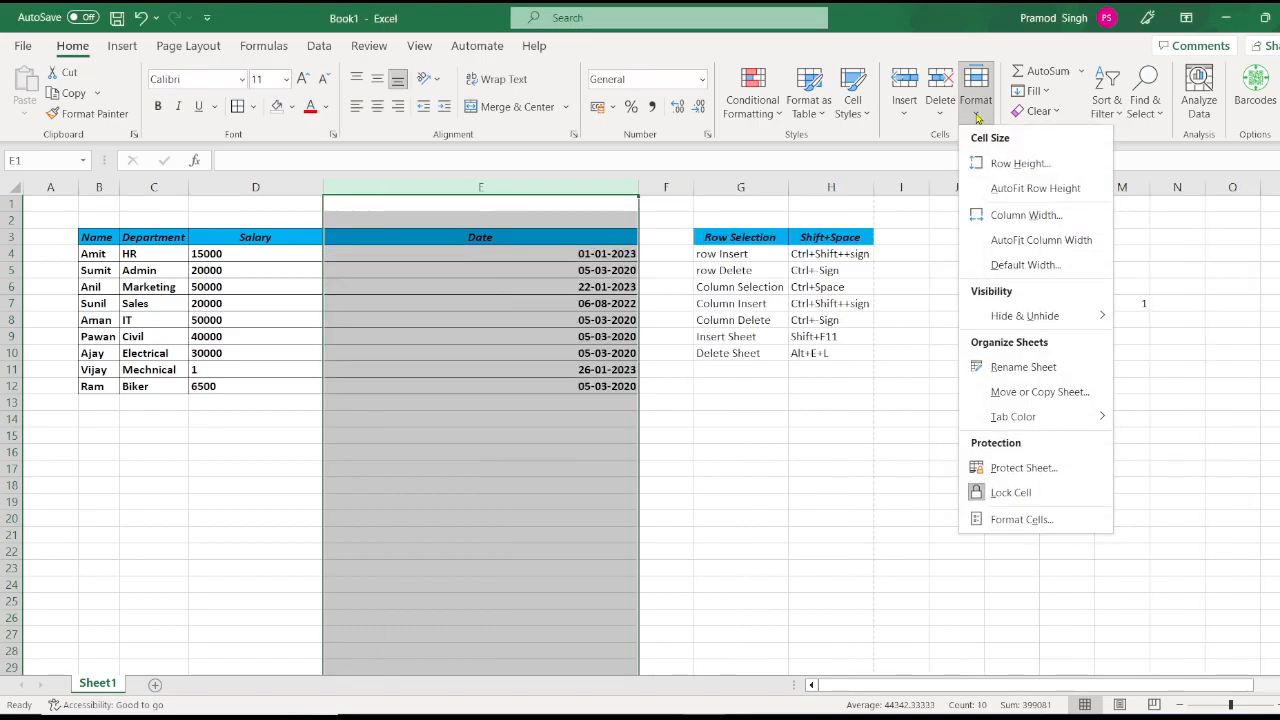
pyautogui.click(1080, 243)
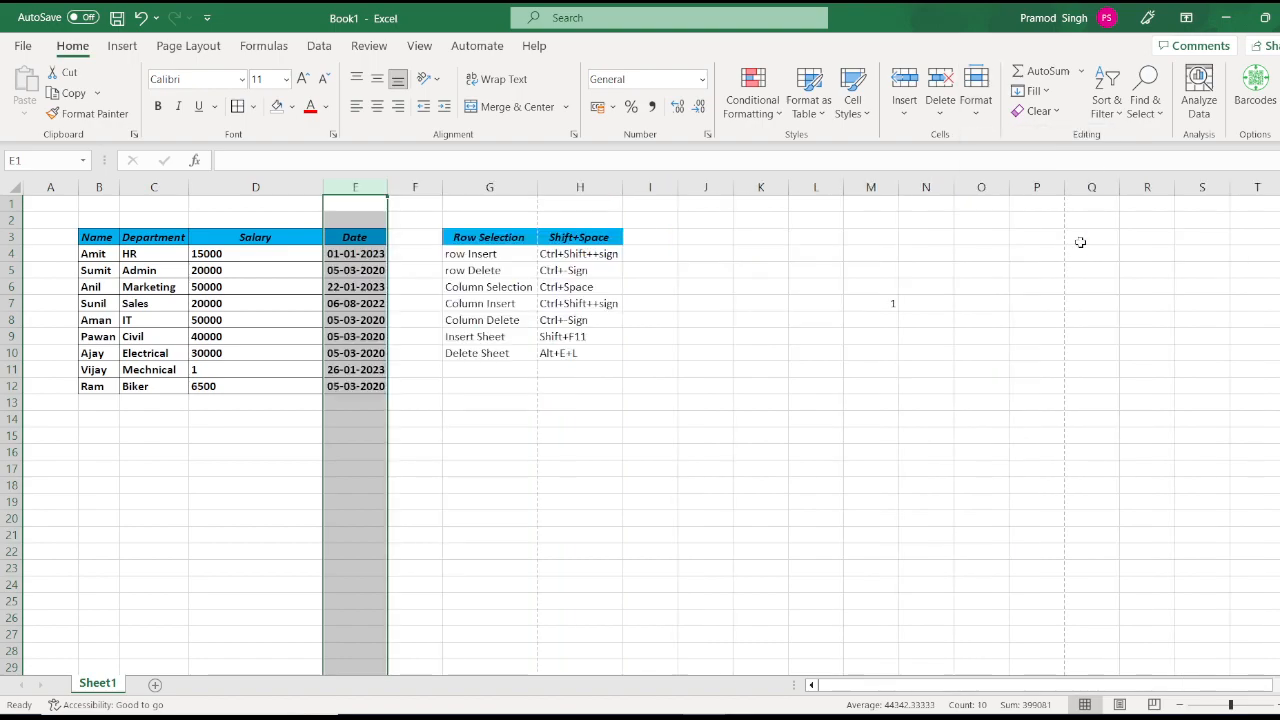
pyautogui.click(978, 114)
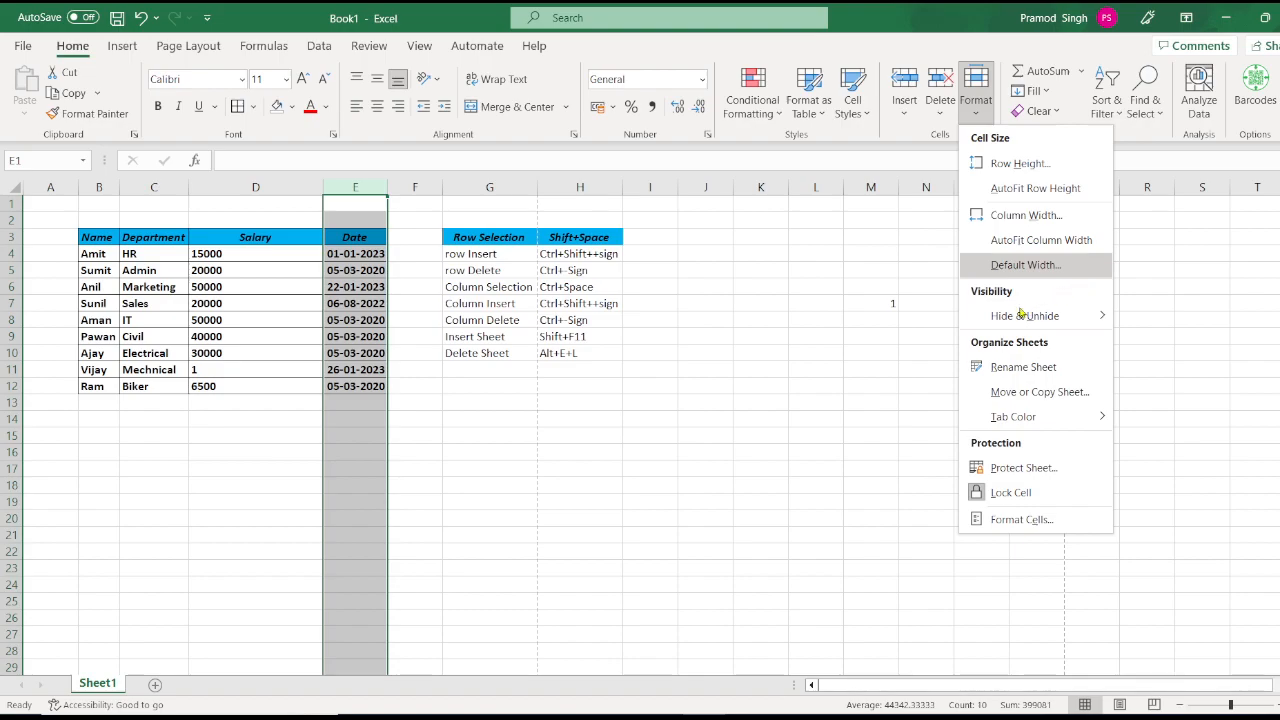
pyautogui.moveTo(1000, 316)
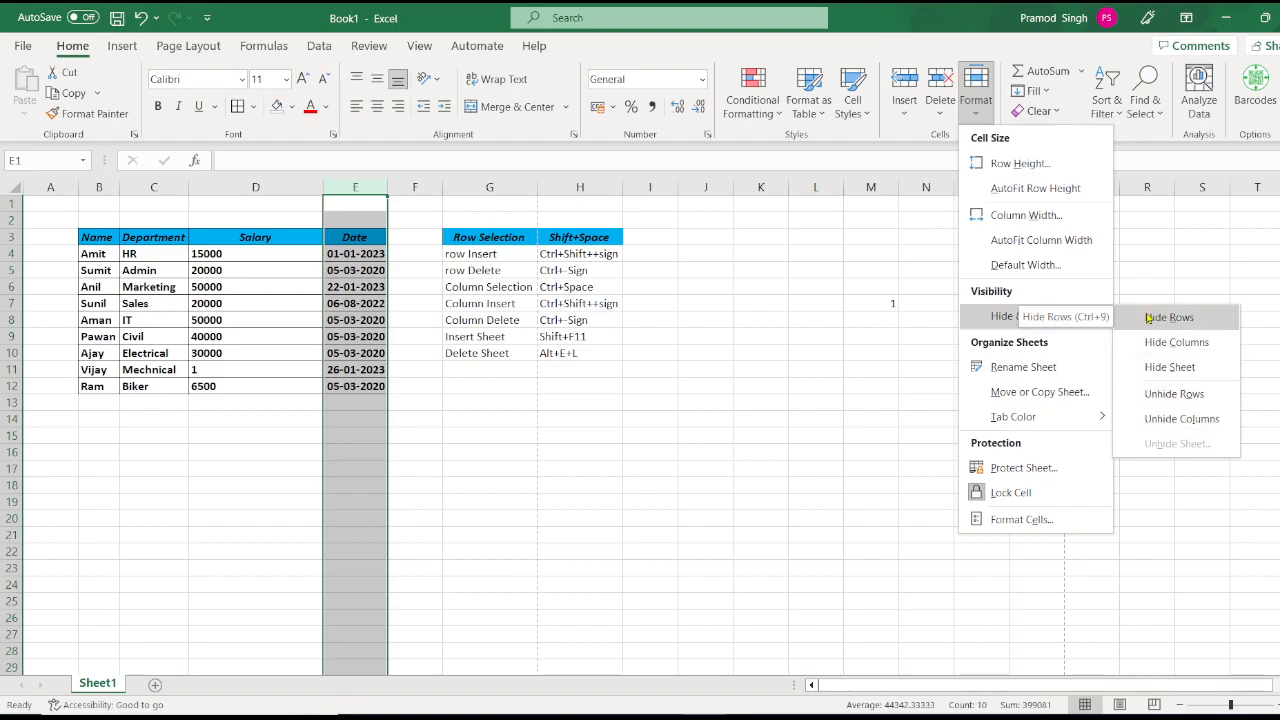
pyautogui.click(146, 260)
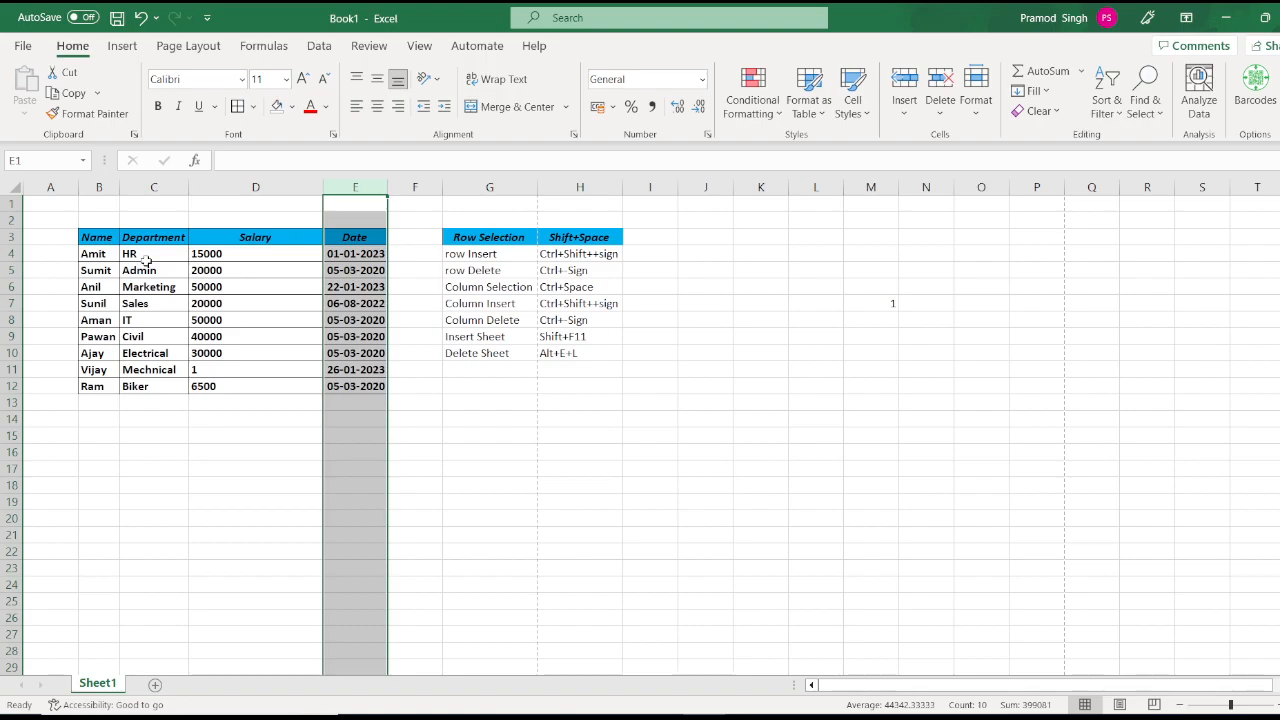
pyautogui.click(146, 260)
pyautogui.hotkey('shift', 'space')
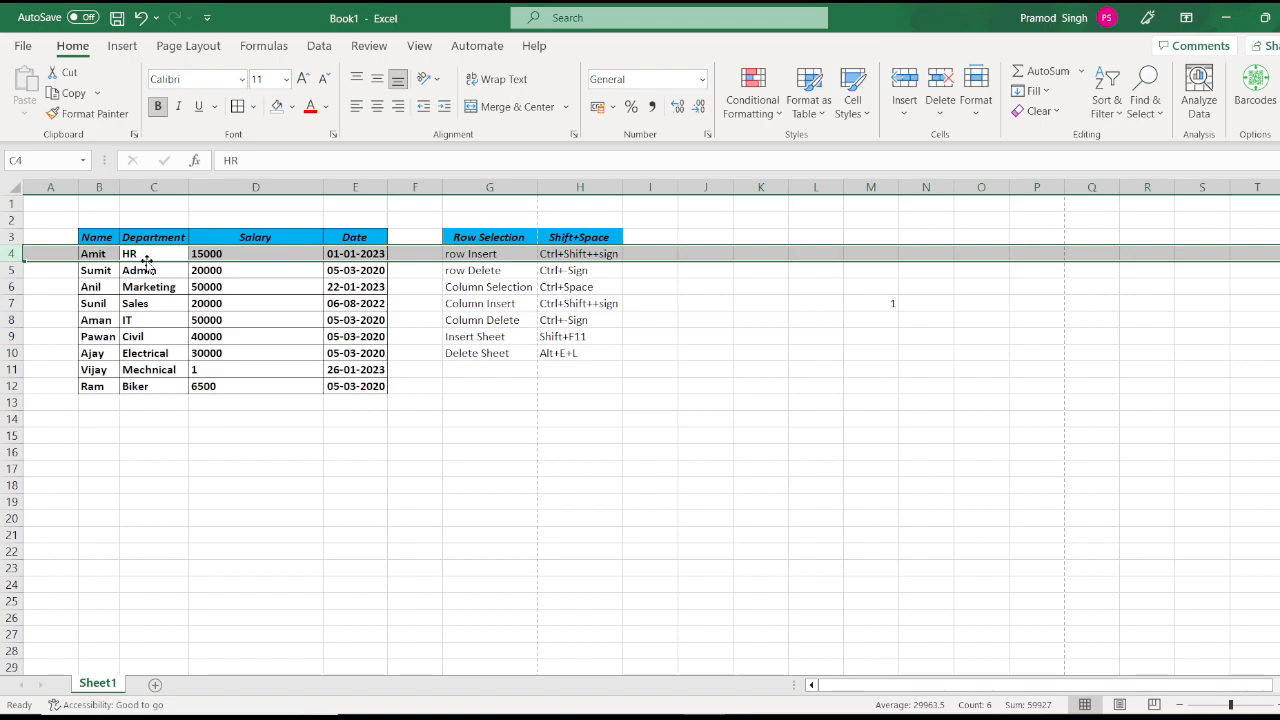
pyautogui.rightClick(17, 254)
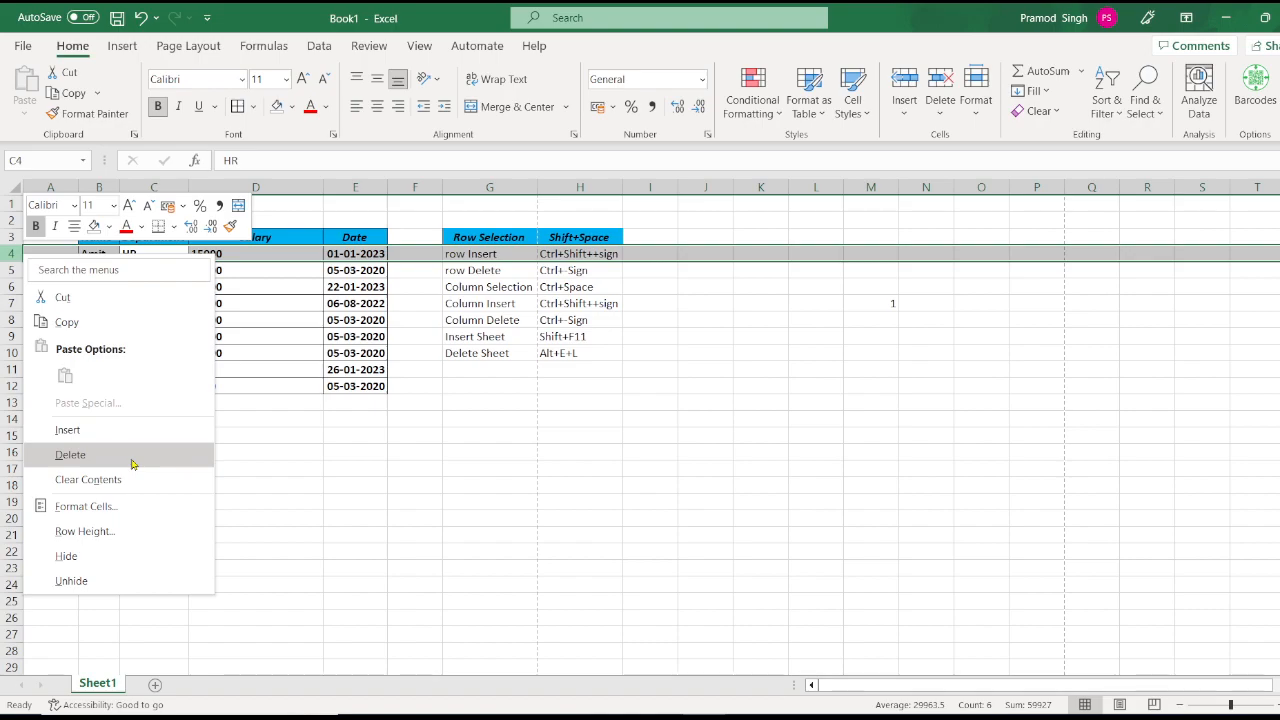
pyautogui.click(107, 557)
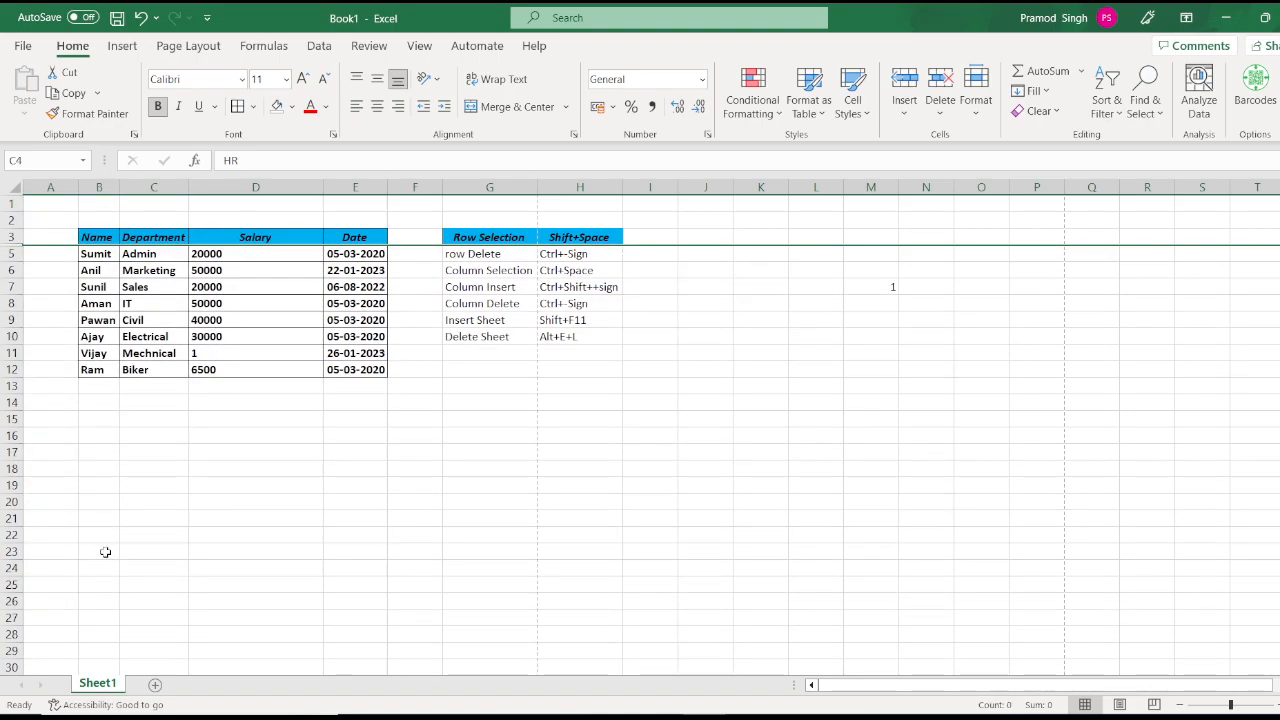
pyautogui.hotkey('ctrl', 'z')
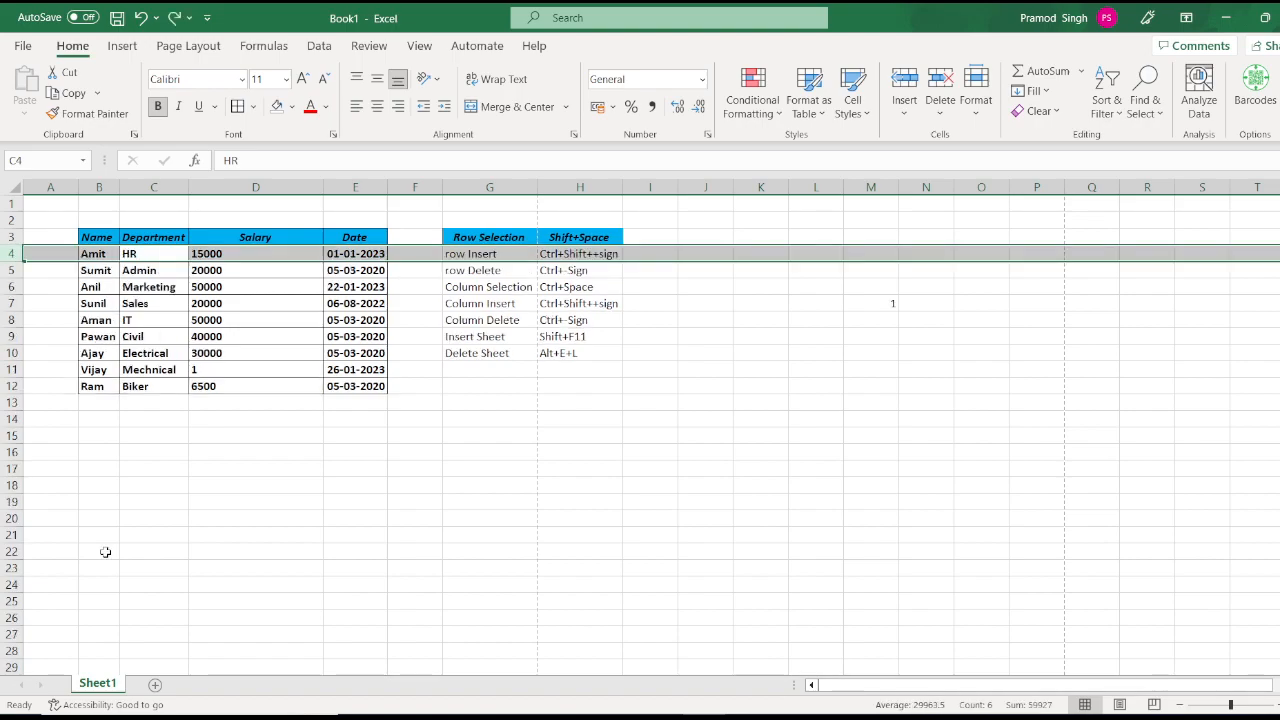
pyautogui.click(976, 100)
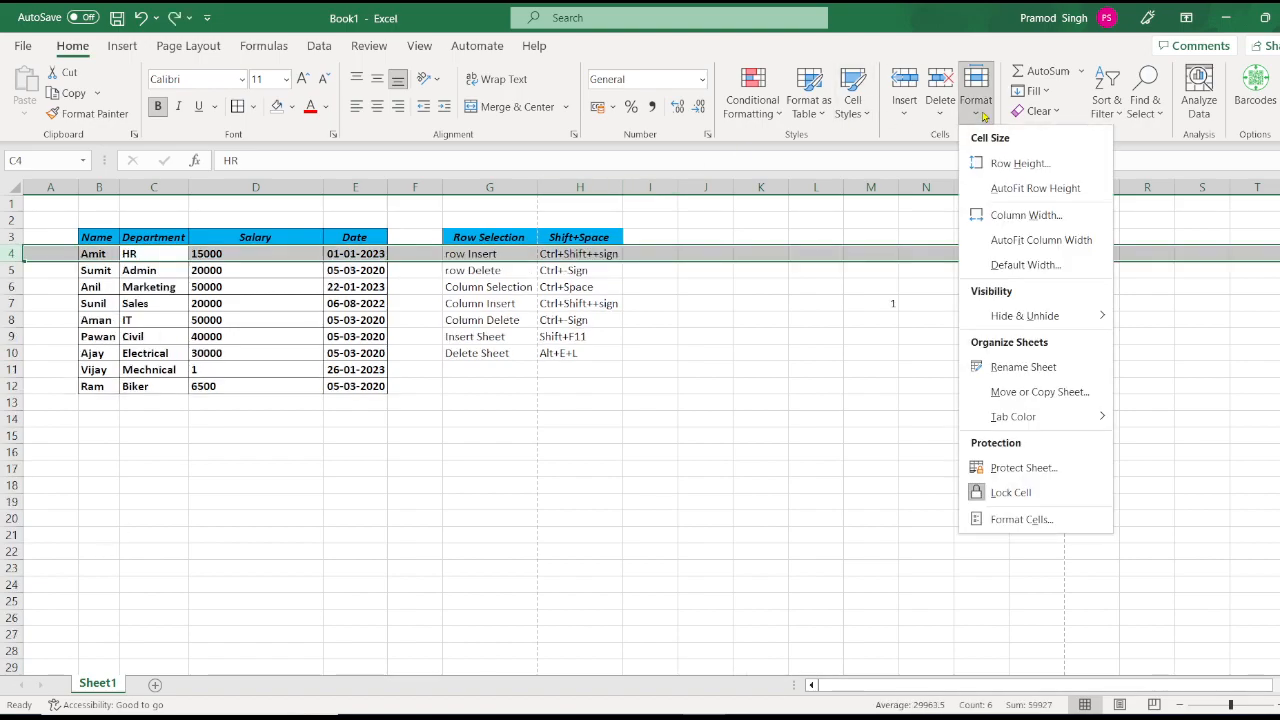
pyautogui.moveTo(1074, 316)
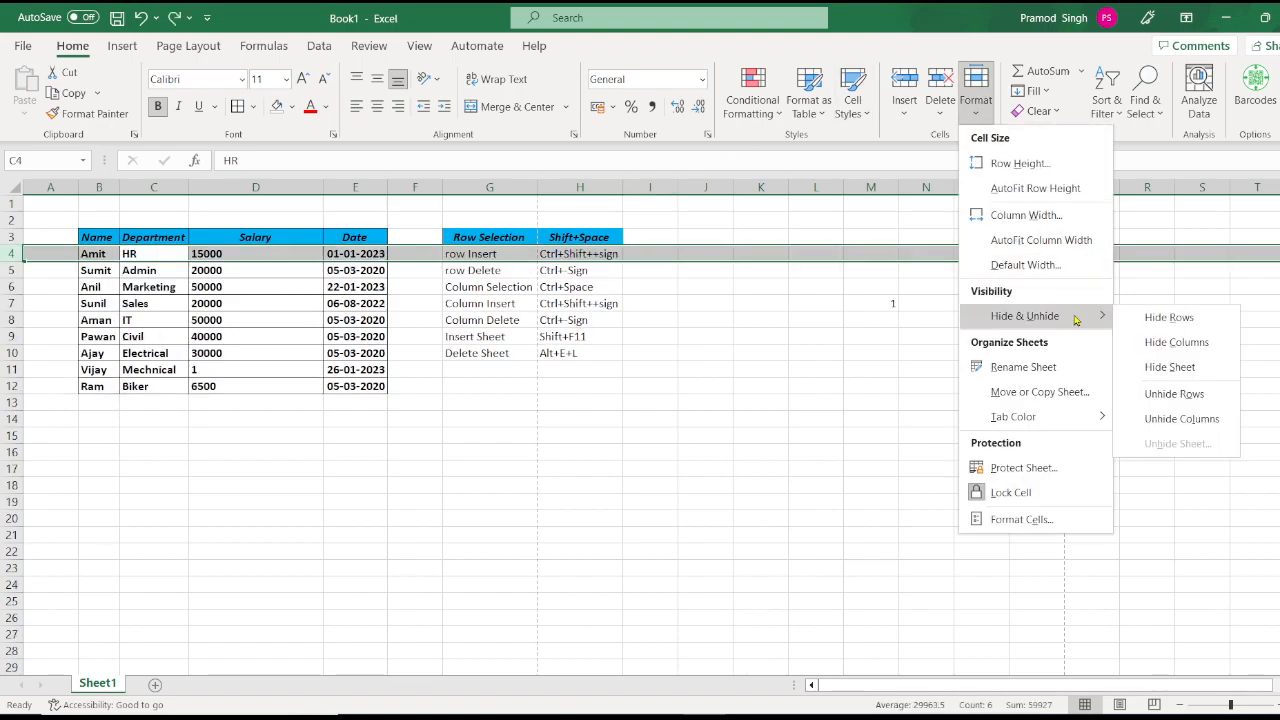
pyautogui.click(1140, 318)
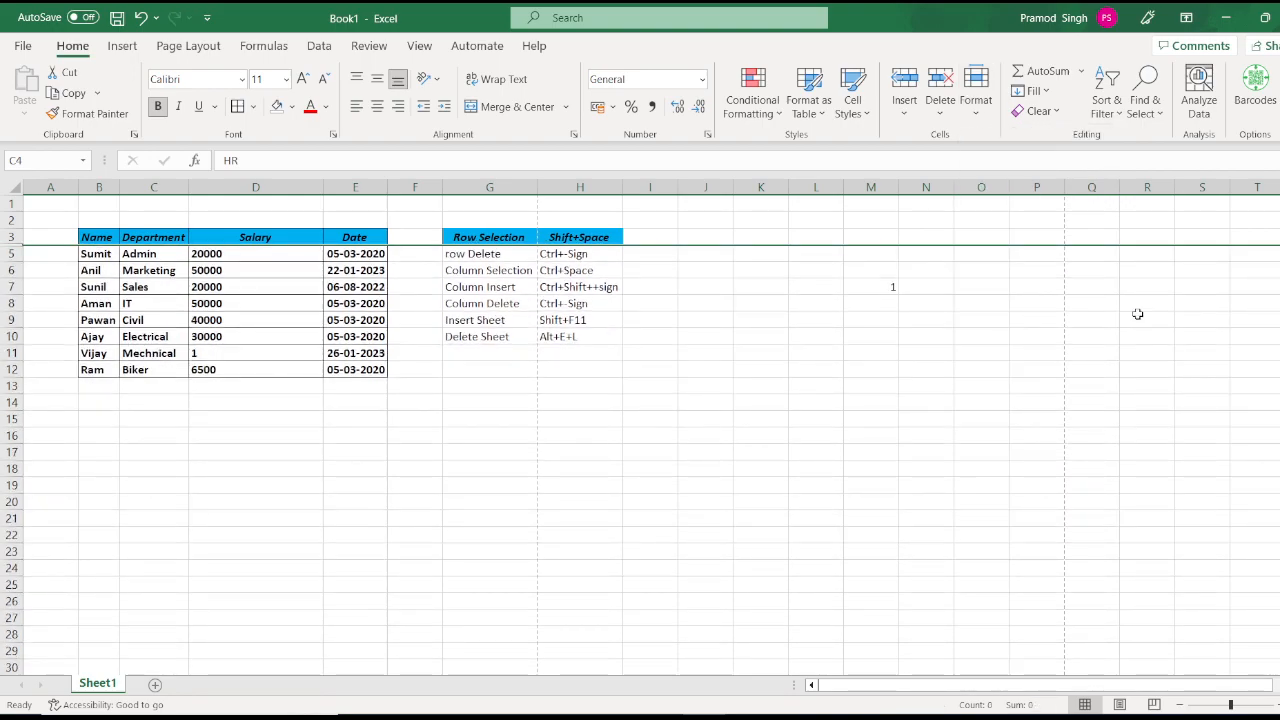
pyautogui.hotkey('ctrl', 'z')
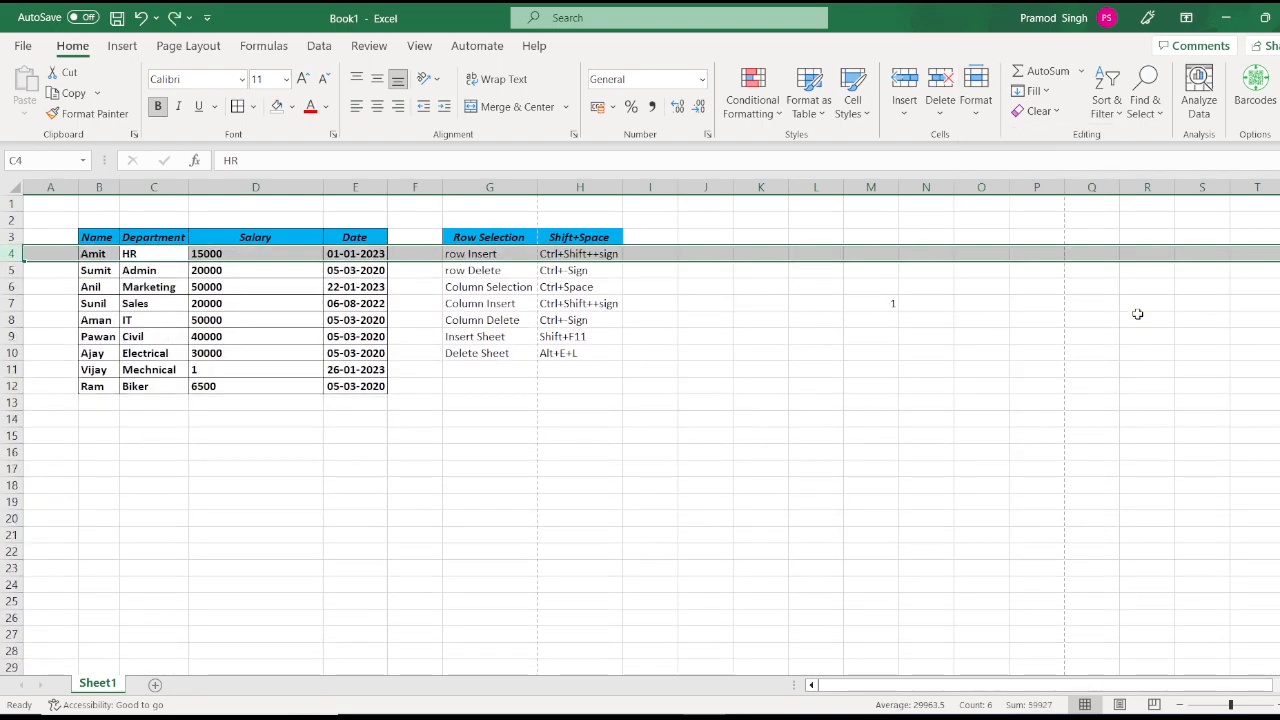
pyautogui.hotkey('ctrl', 'y')
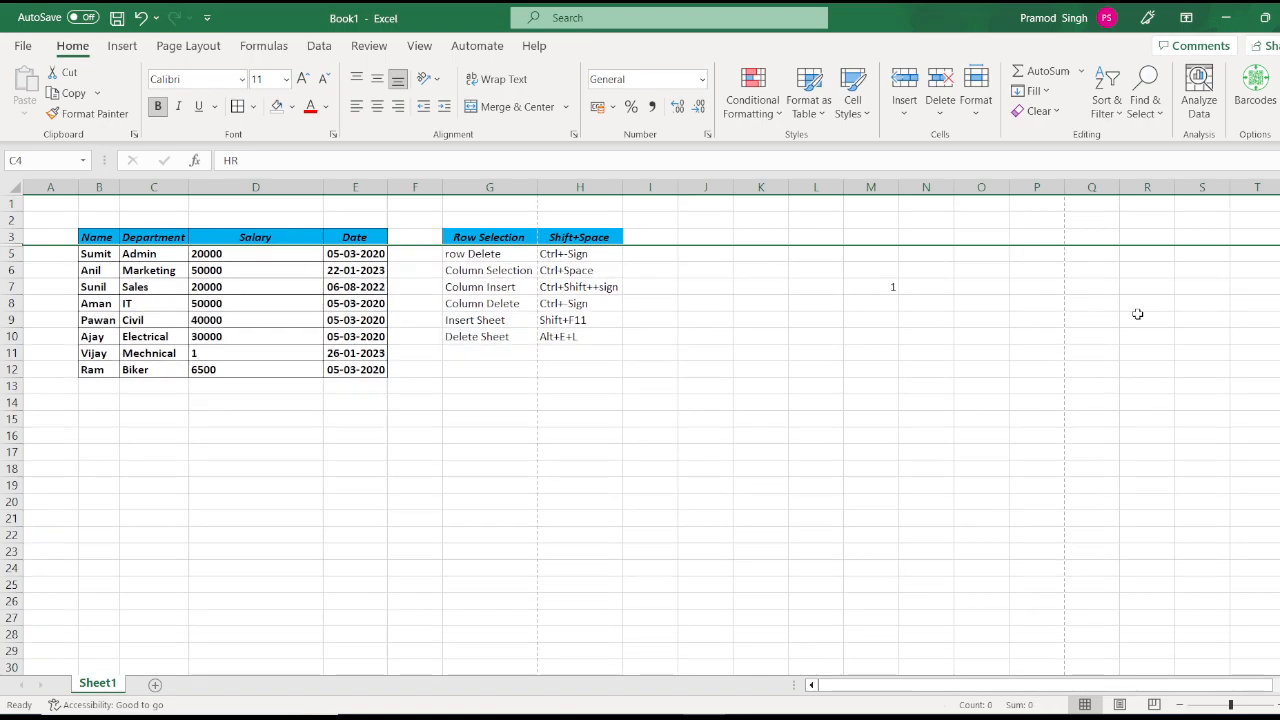
pyautogui.hotkey('ctrl', 'z')
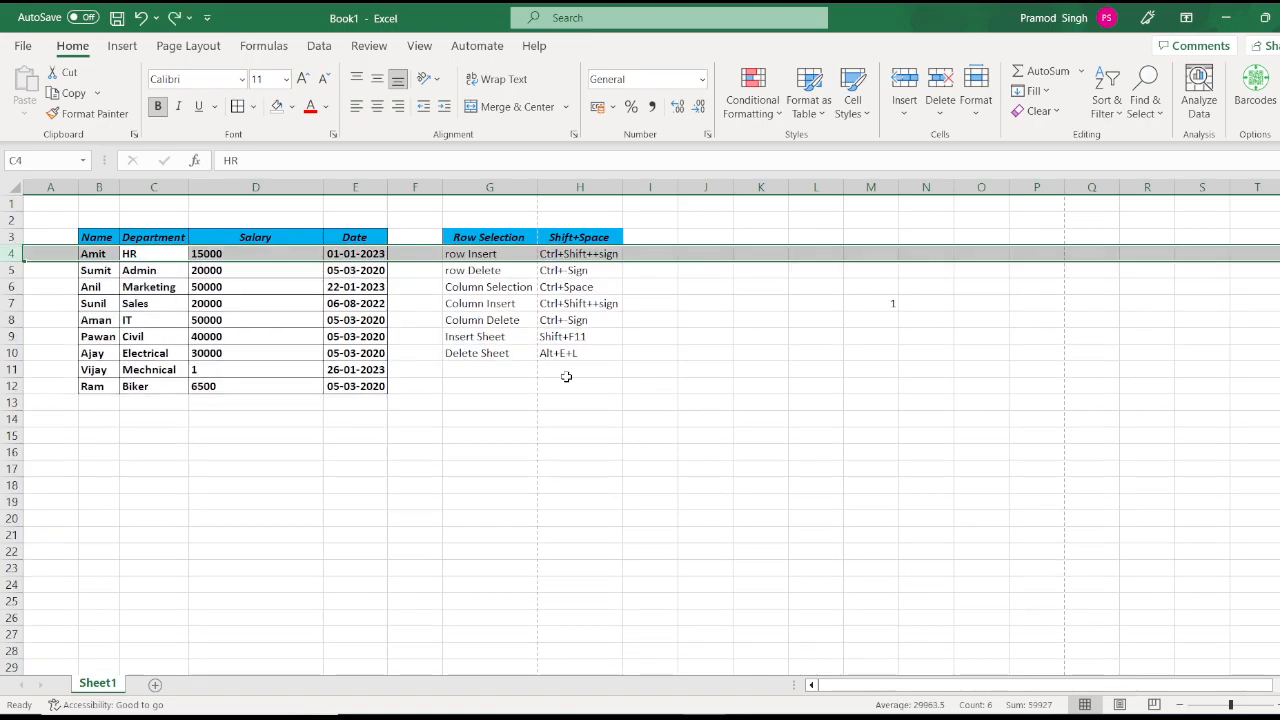
# Step: Enter 'Row Hide' in G11 with the shortcut 'Ctrl+9' in H11
pyautogui.click(485, 367)
pyautogui.write('Ro')
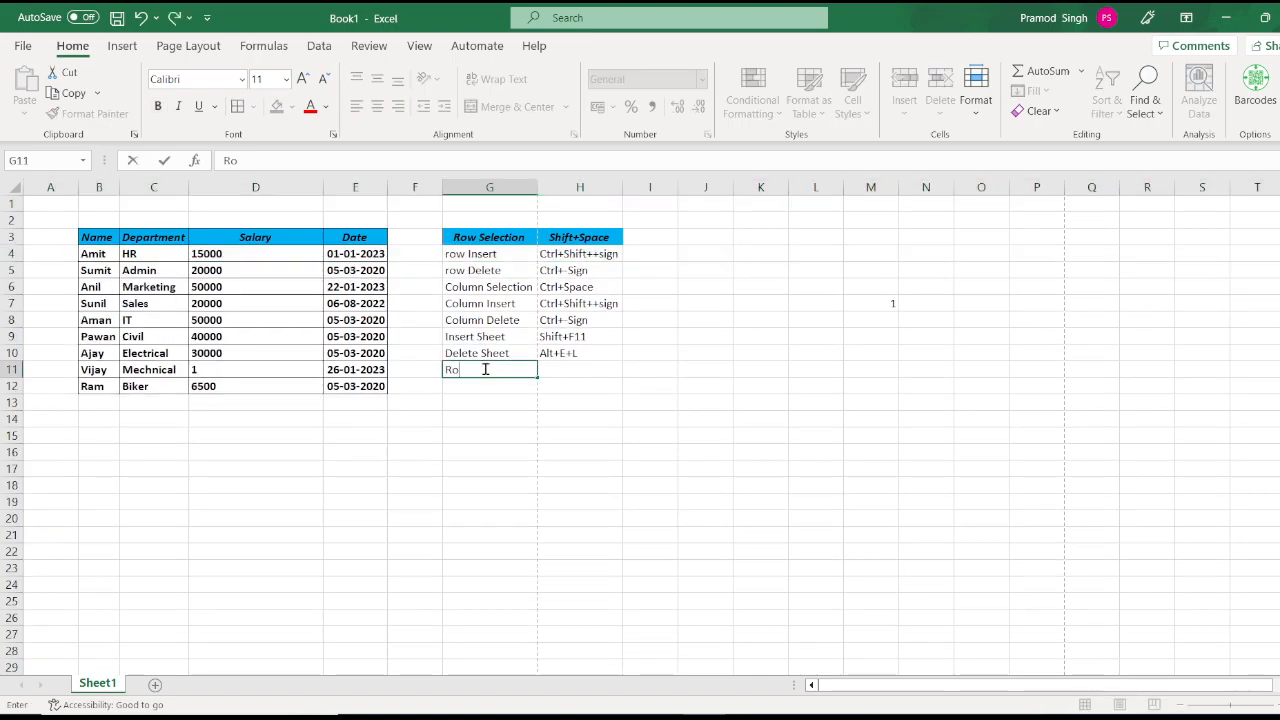
pyautogui.write('w Hide')
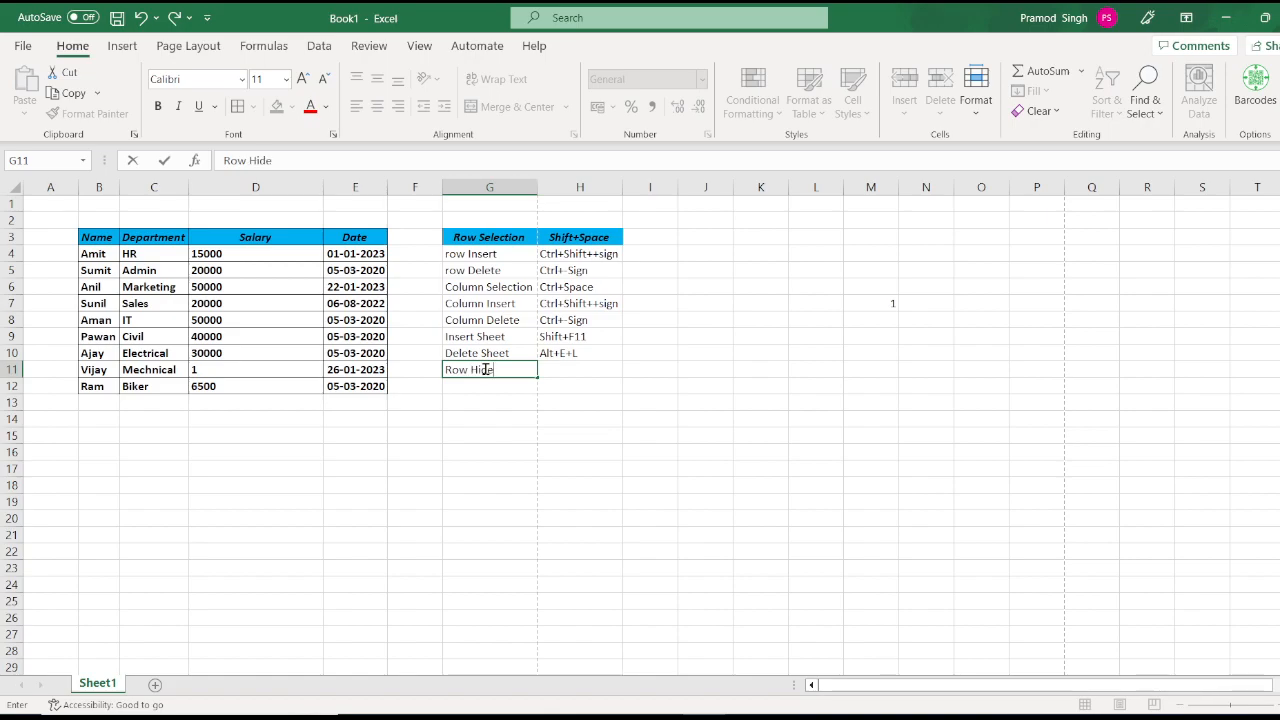
pyautogui.press('Tab')
pyautogui.write('C')
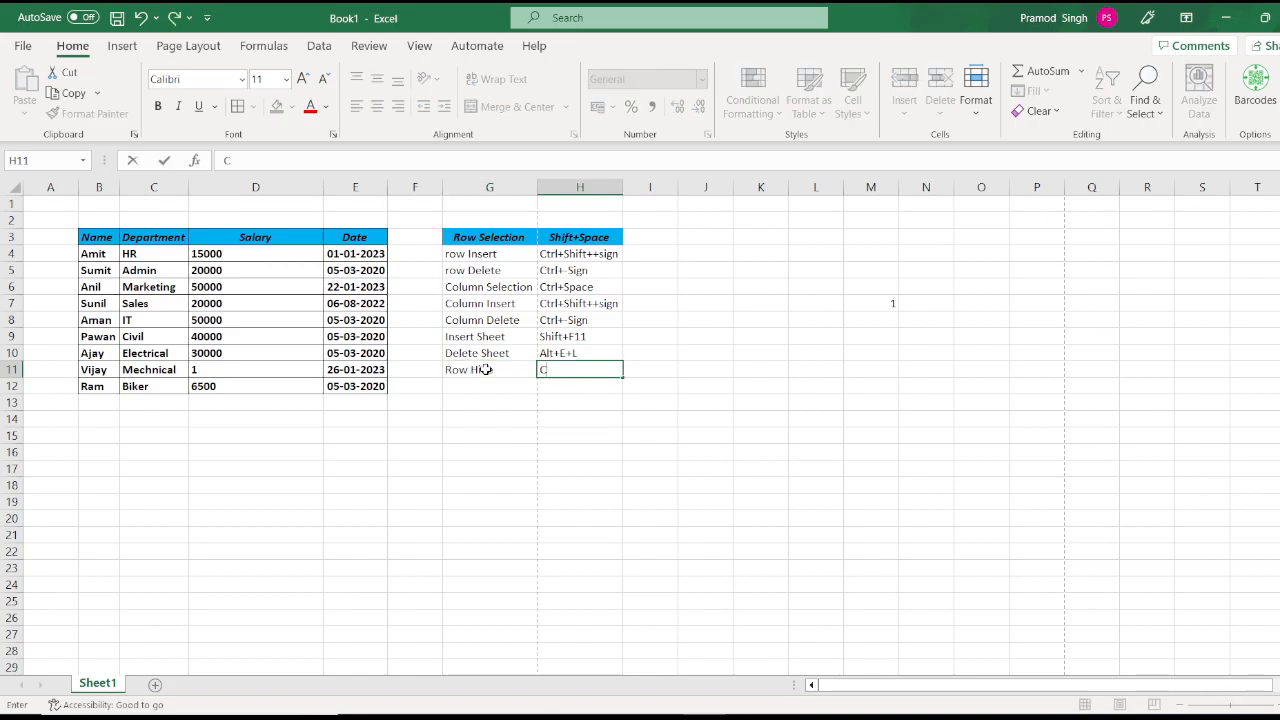
pyautogui.write('trl+9')
pyautogui.press('Return')
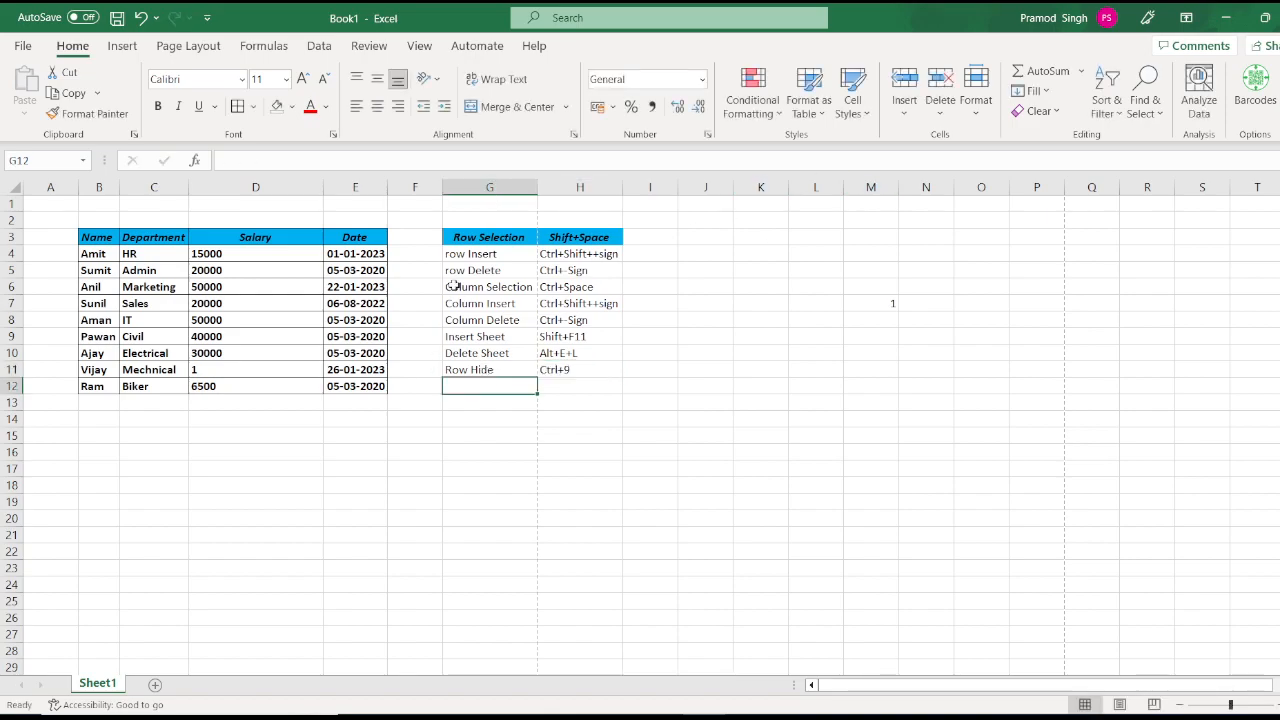
pyautogui.click(345, 286)
pyautogui.hotkey('shift', 'space')
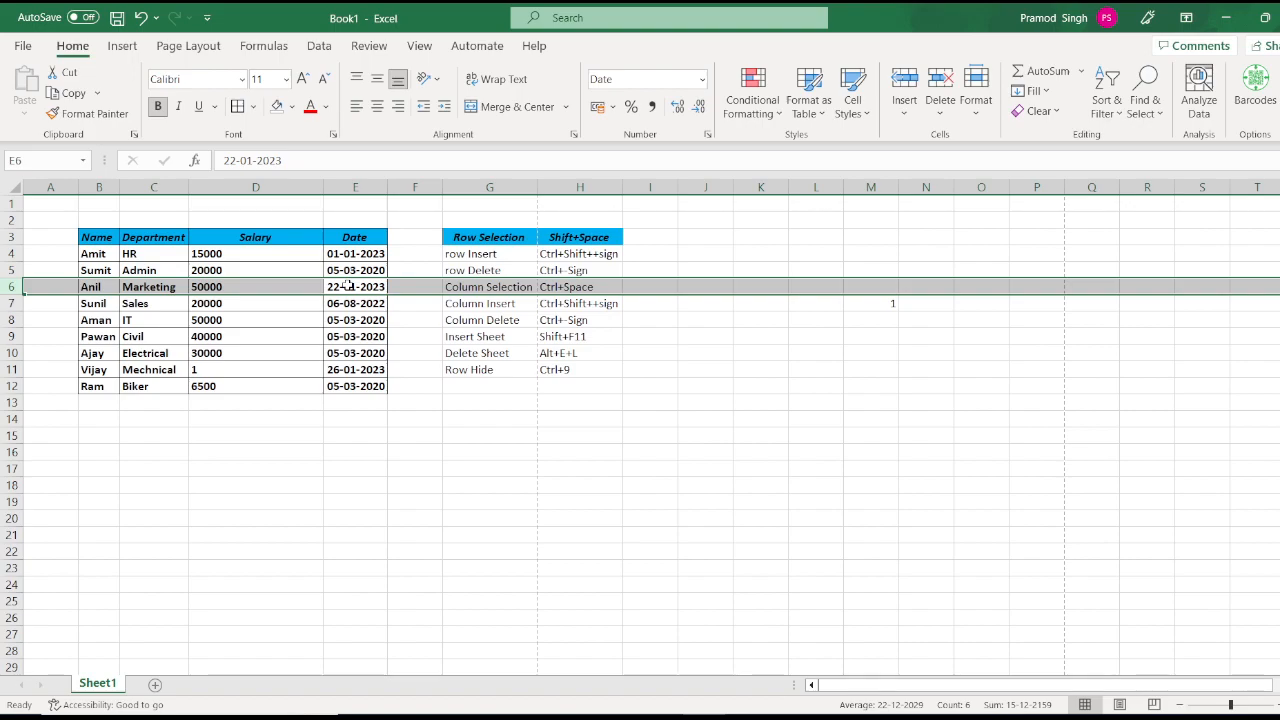
pyautogui.click(978, 115)
pyautogui.moveTo(1073, 315)
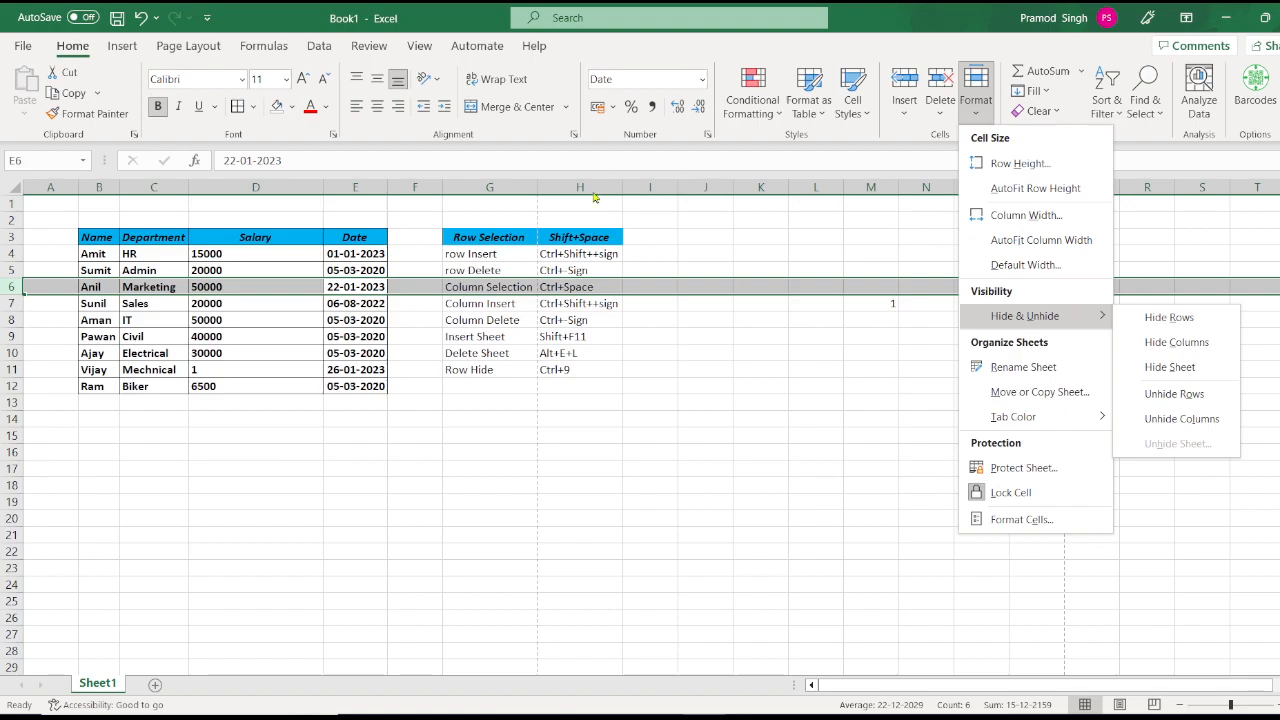
pyautogui.click(354, 184)
pyautogui.click(360, 184)
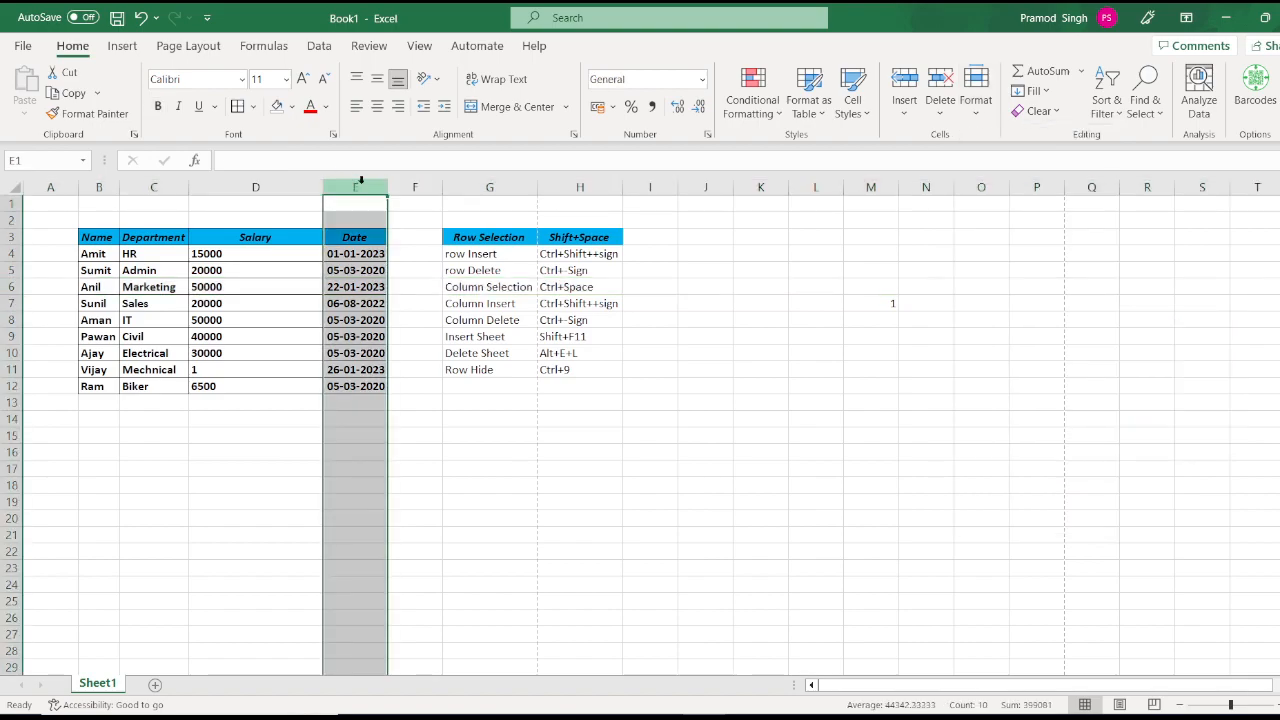
pyautogui.rightClick(361, 187)
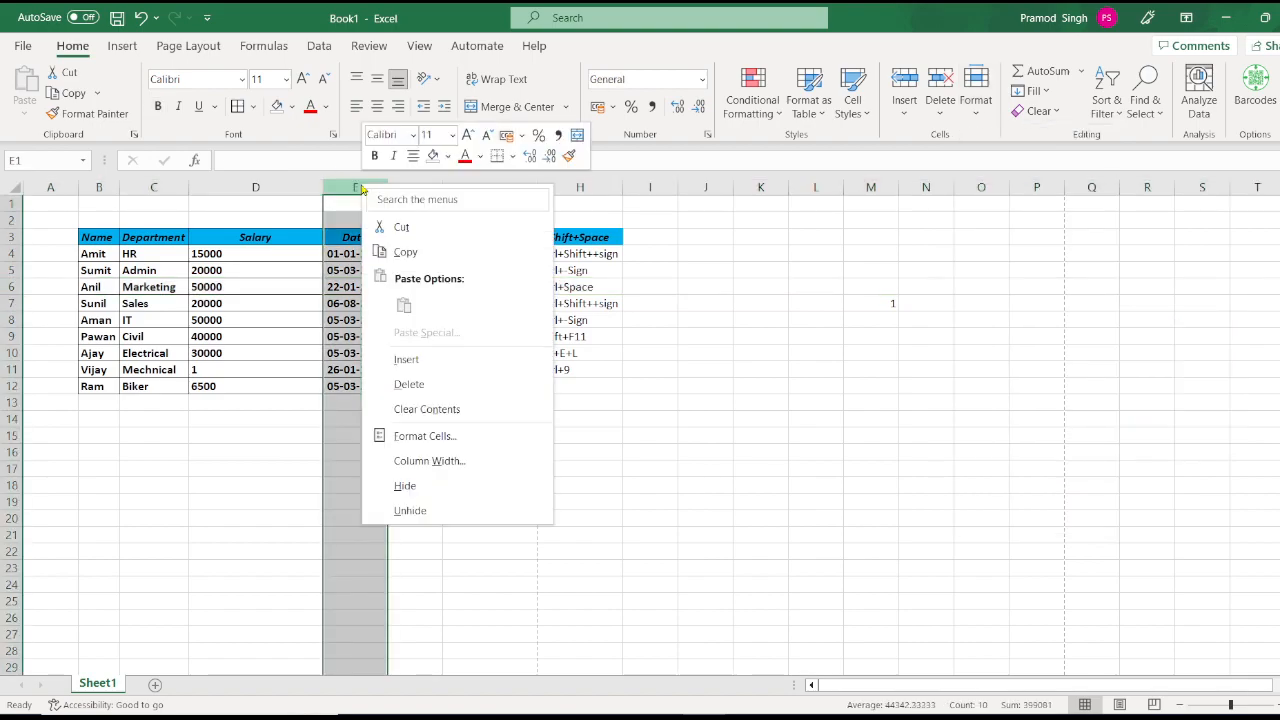
pyautogui.click(462, 486)
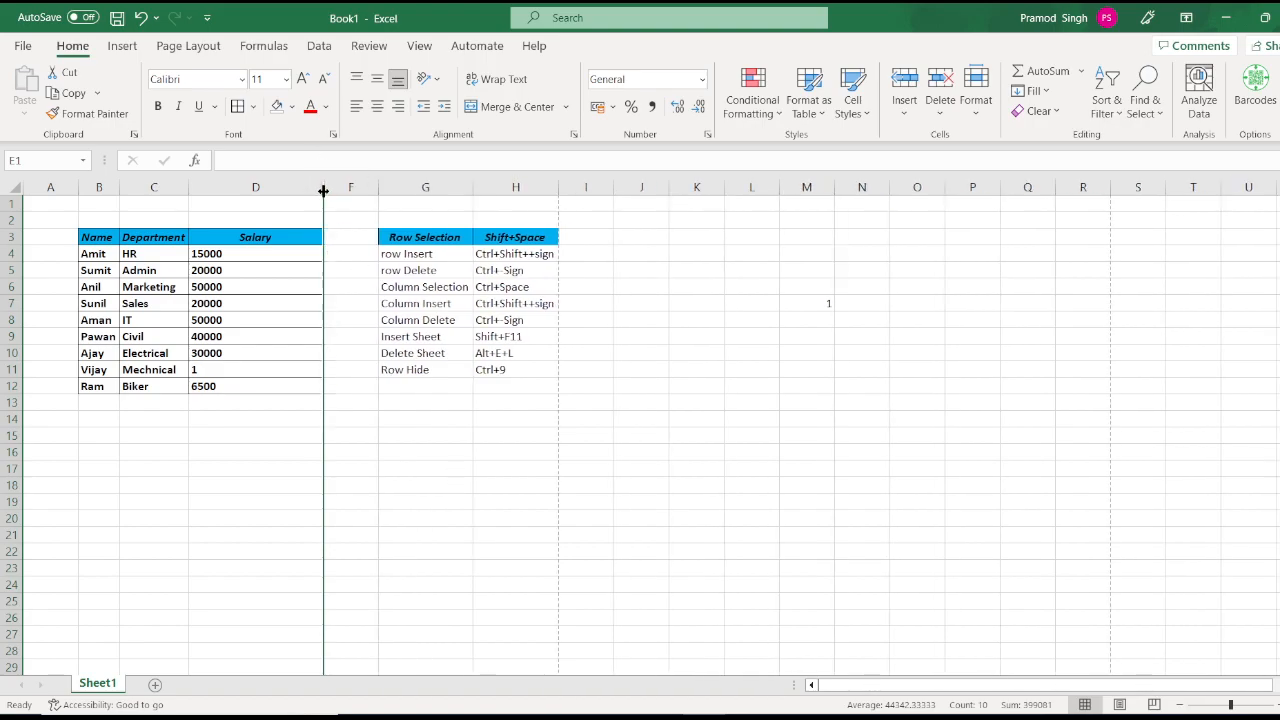
pyautogui.rightClick(323, 190)
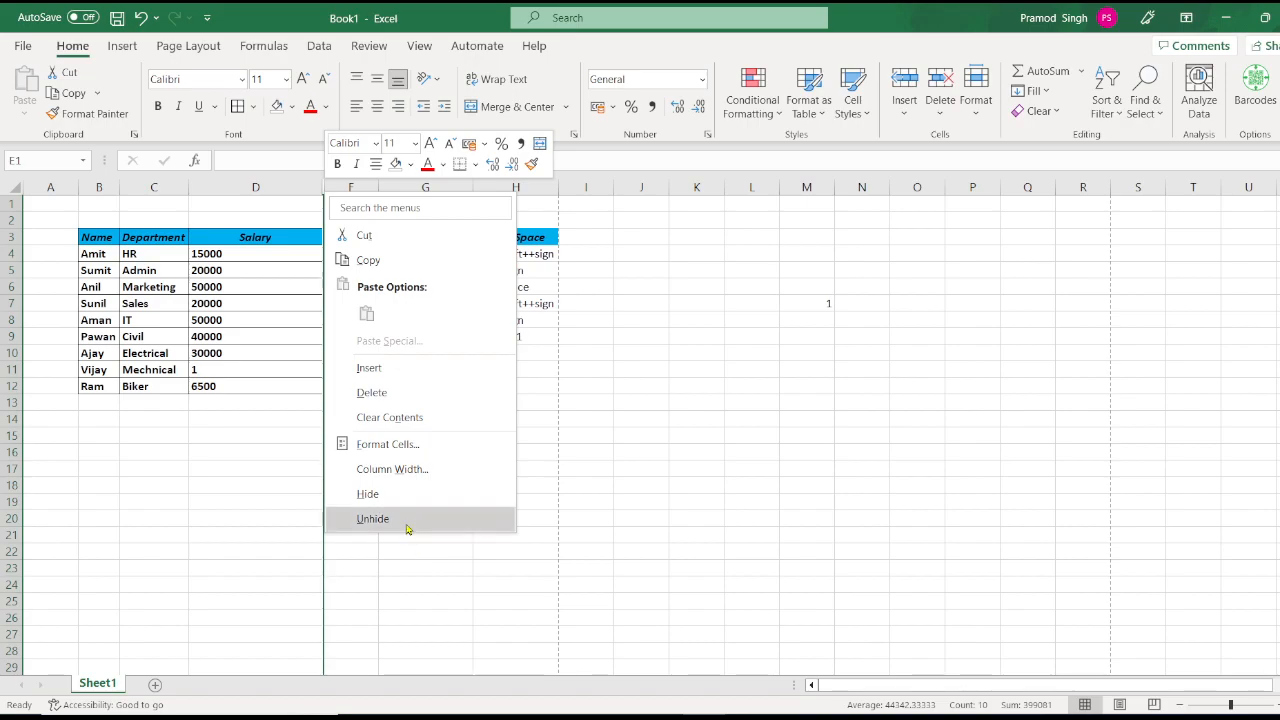
pyautogui.click(405, 520)
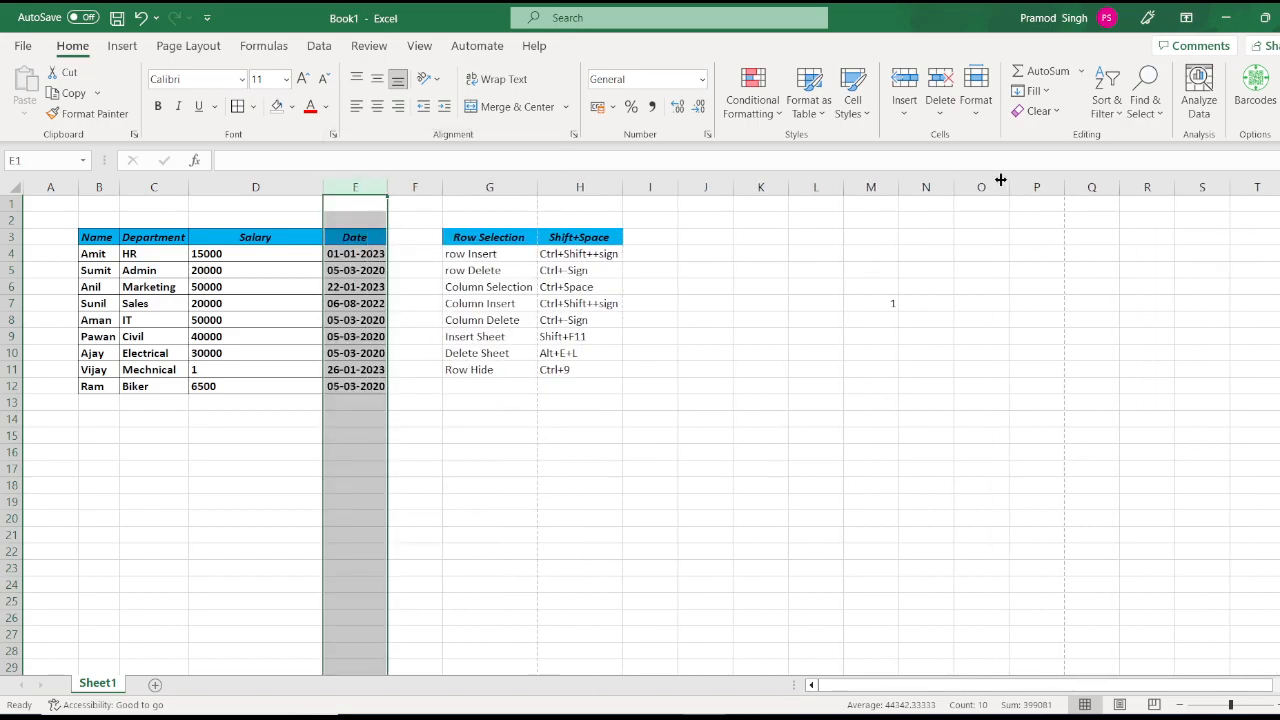
pyautogui.click(980, 112)
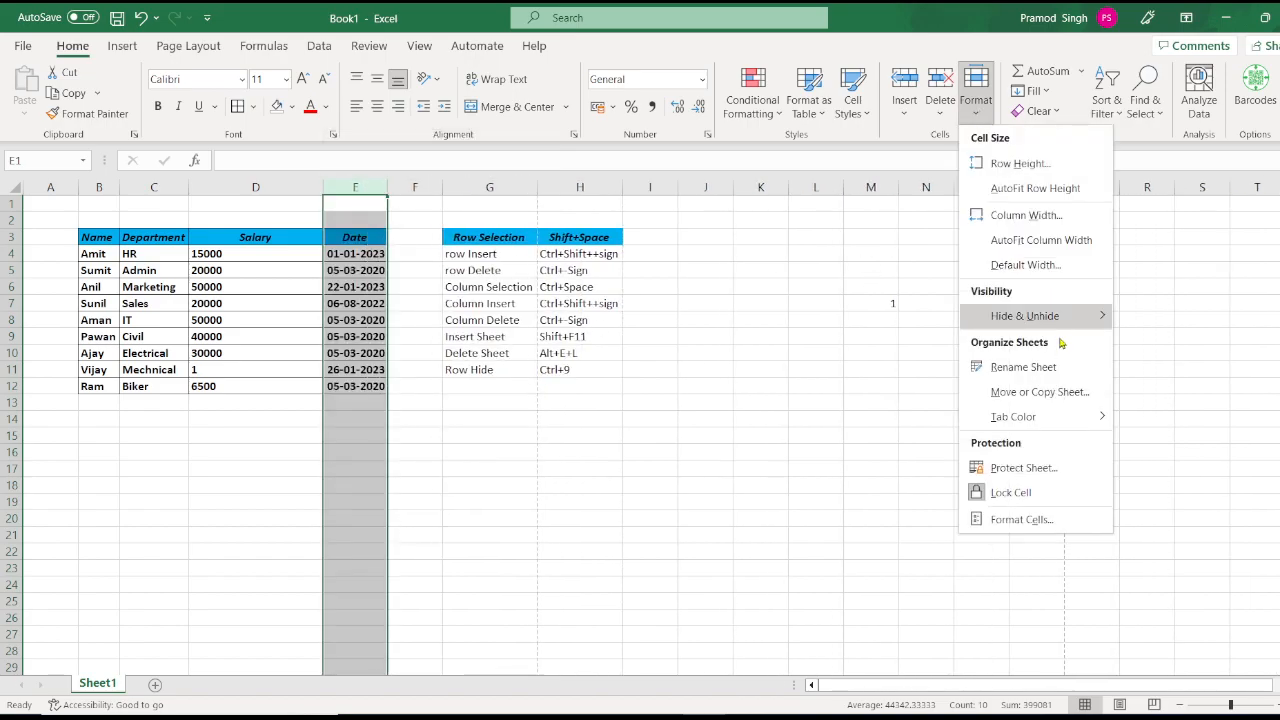
pyautogui.moveTo(1063, 322)
pyautogui.click(1150, 343)
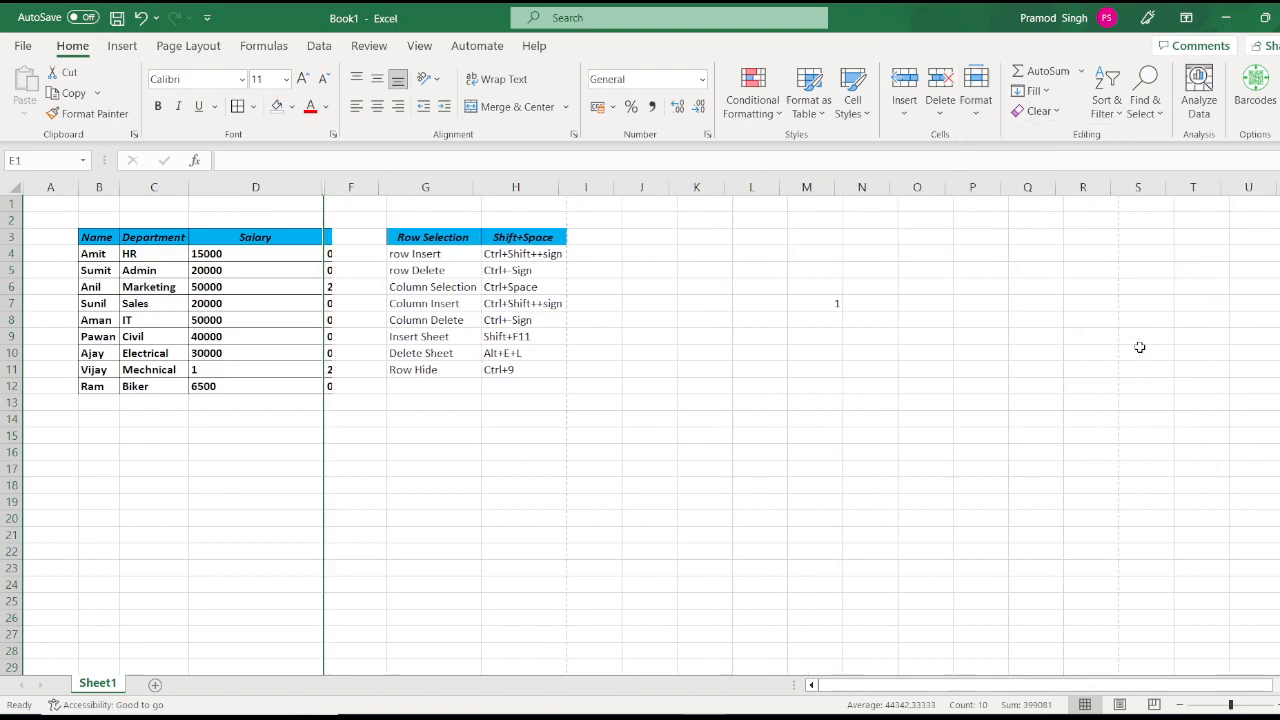
pyautogui.click(975, 112)
pyautogui.moveTo(1090, 316)
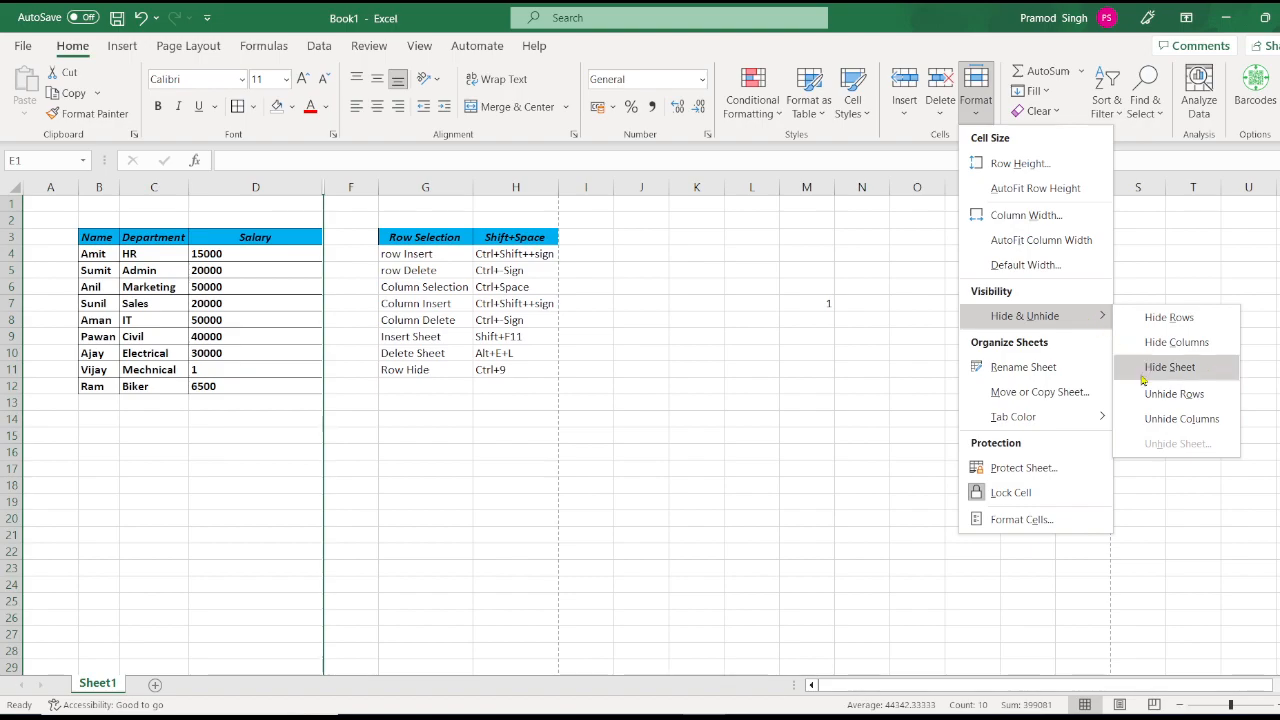
pyautogui.click(1149, 419)
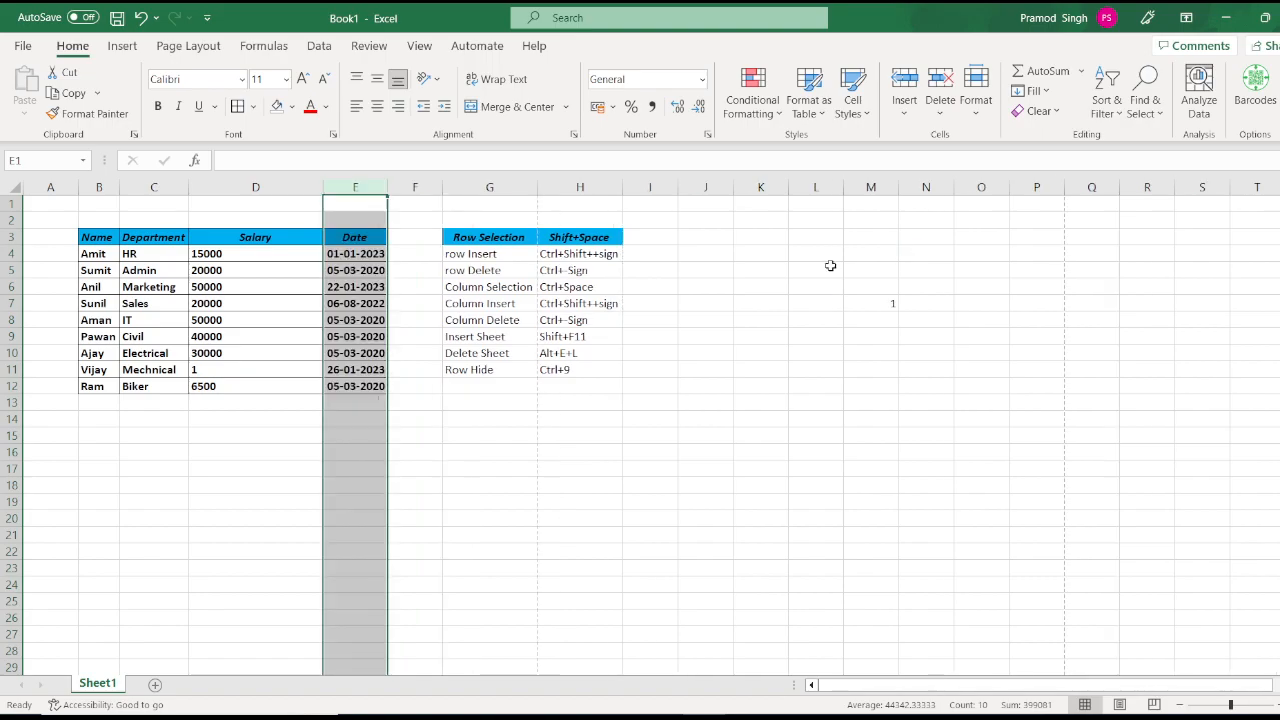
pyautogui.click(482, 387)
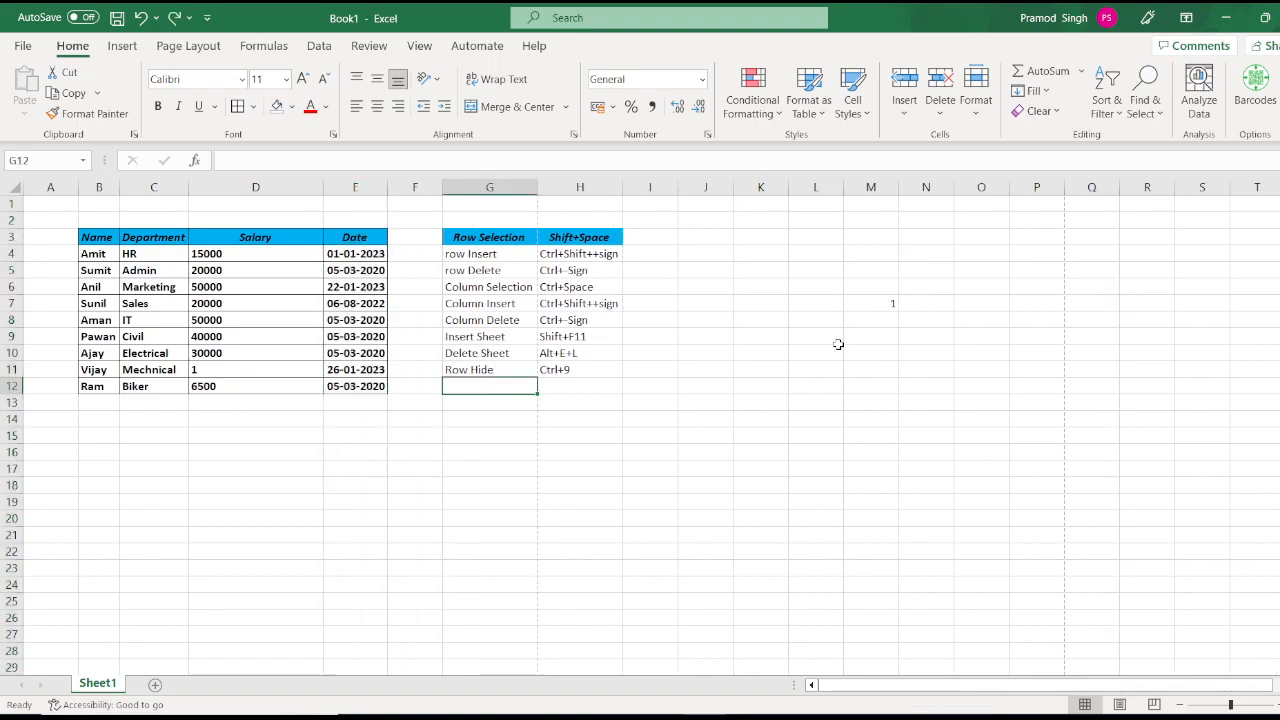
# Step: Enter 'Column Hide' in G12 with the shortcut 'Ctrl+0' in H12
pyautogui.write('Column Hid')
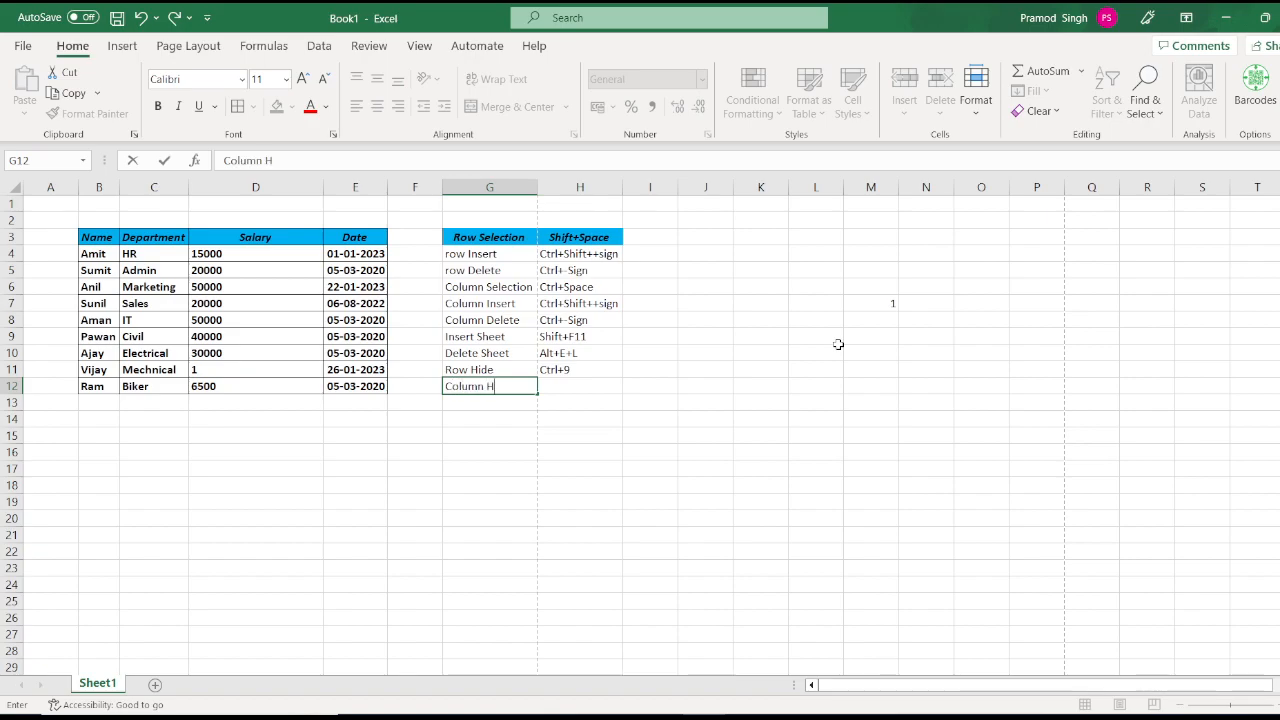
pyautogui.press('Tab')
pyautogui.write('Ctrl+0')
pyautogui.press('Return')
pyautogui.press('Up')
pyautogui.press('Up')
pyautogui.press('Up')
pyautogui.press('Up')
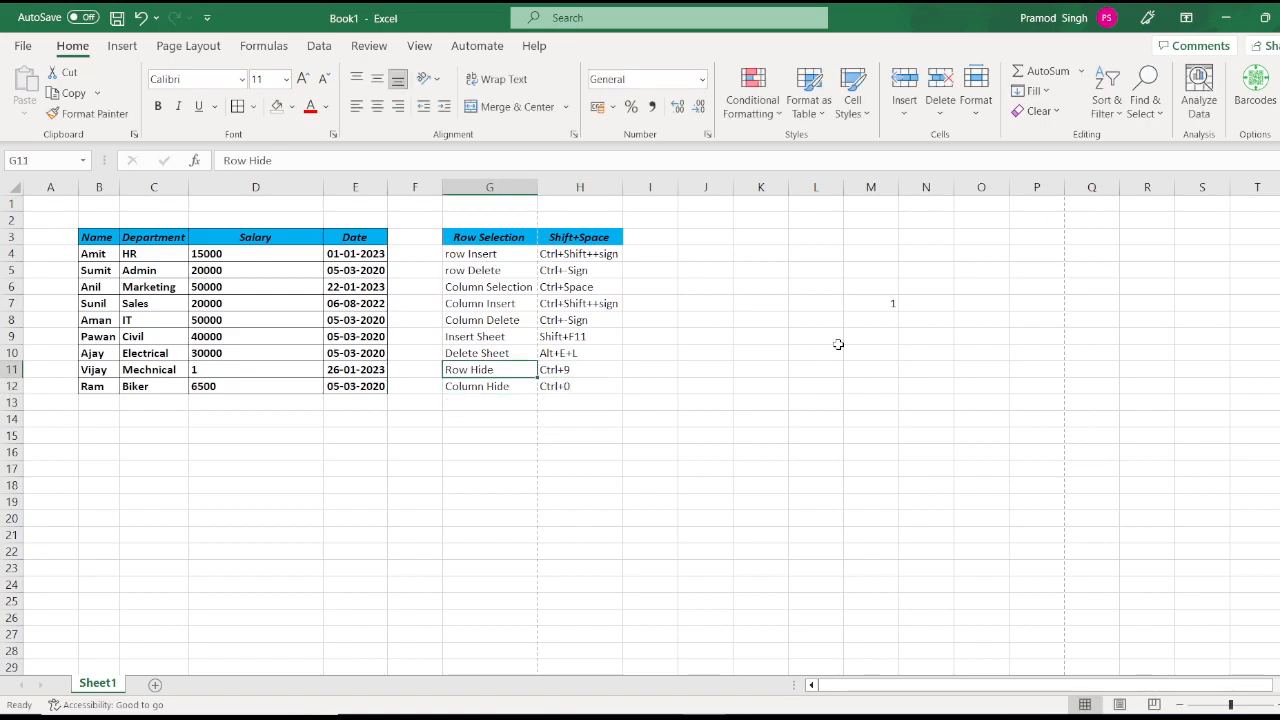
pyautogui.press('Up')
pyautogui.press('Up')
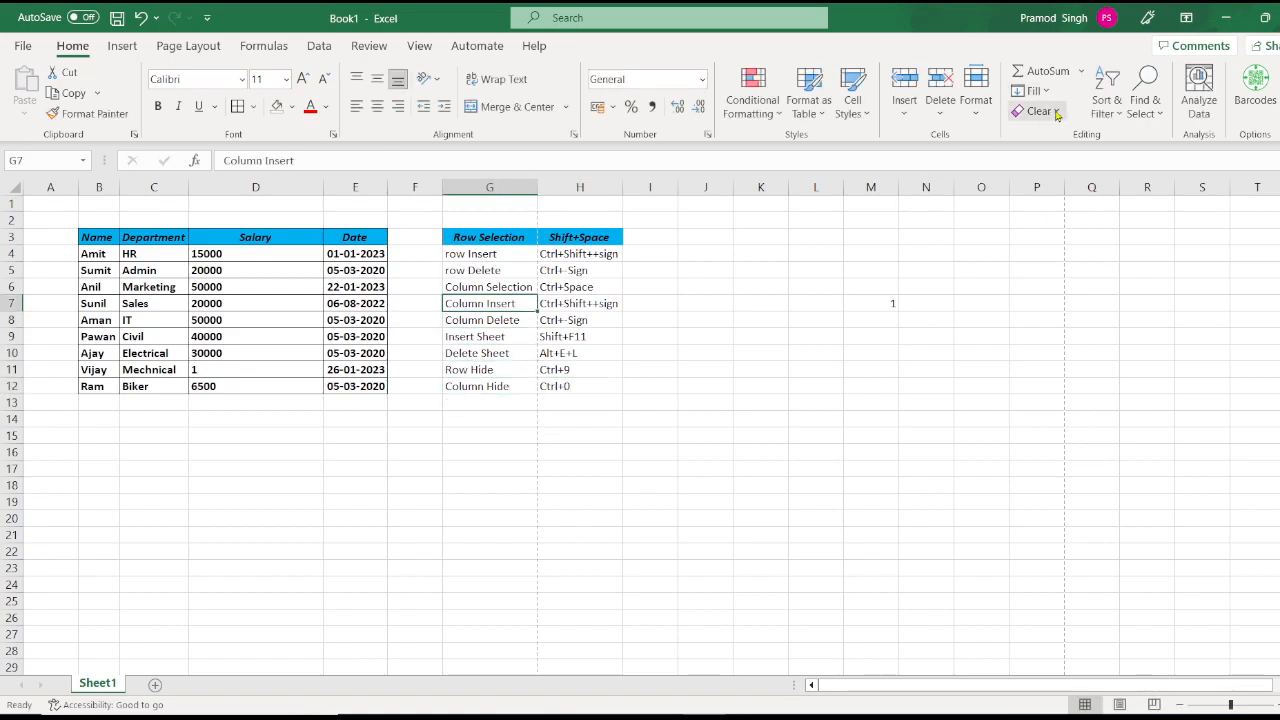
pyautogui.click(976, 110)
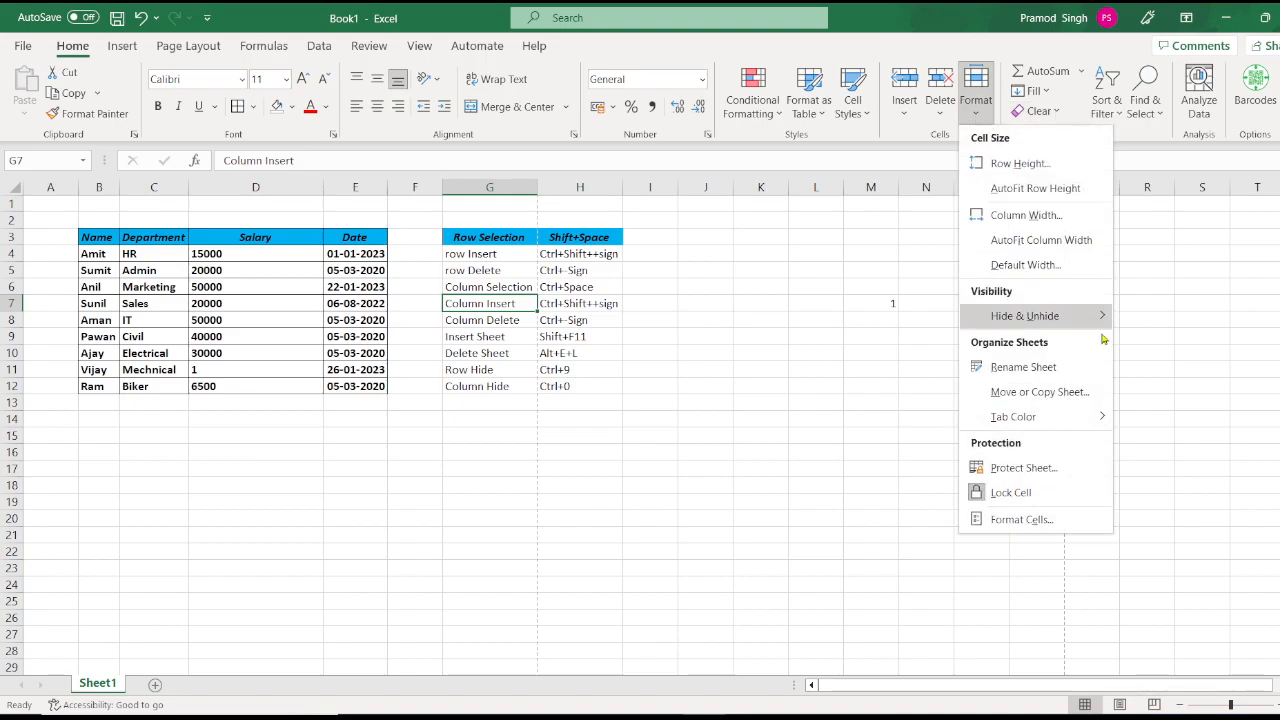
# Step: Close the Hide & Unhide menu without applying anything and select cell G12
pyautogui.moveTo(1098, 322)
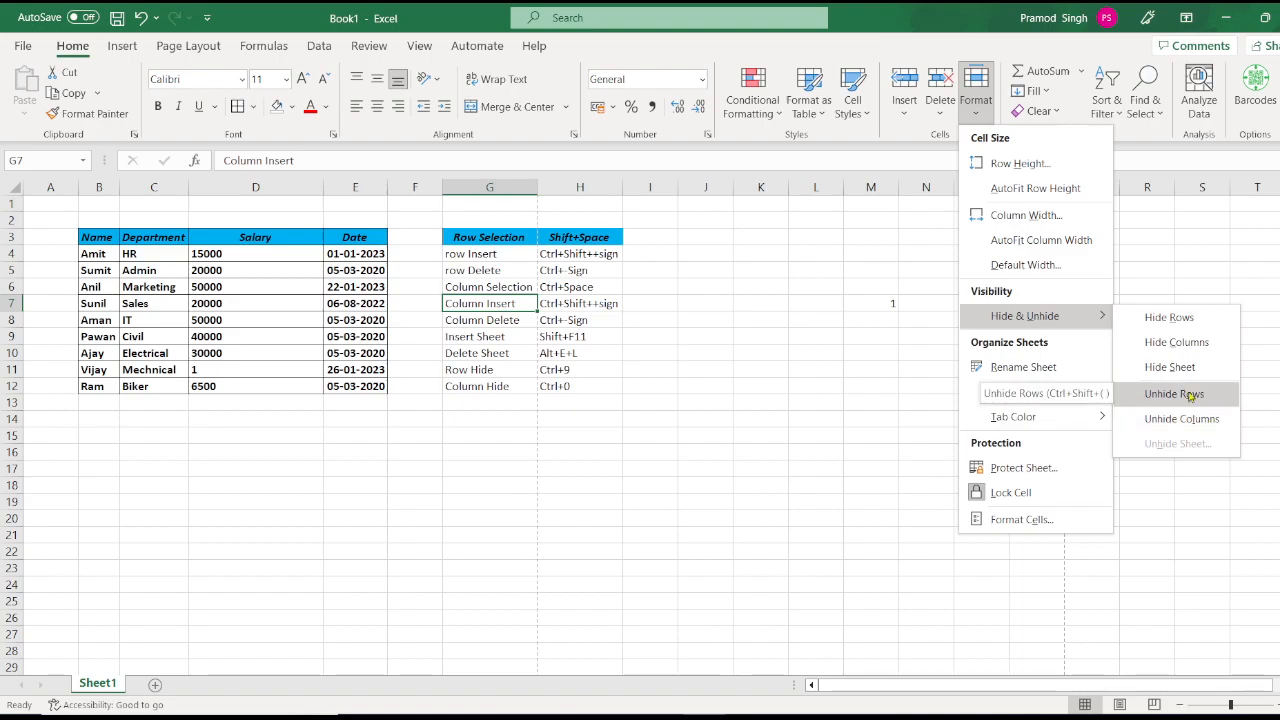
pyautogui.click(496, 389)
pyautogui.click(493, 385)
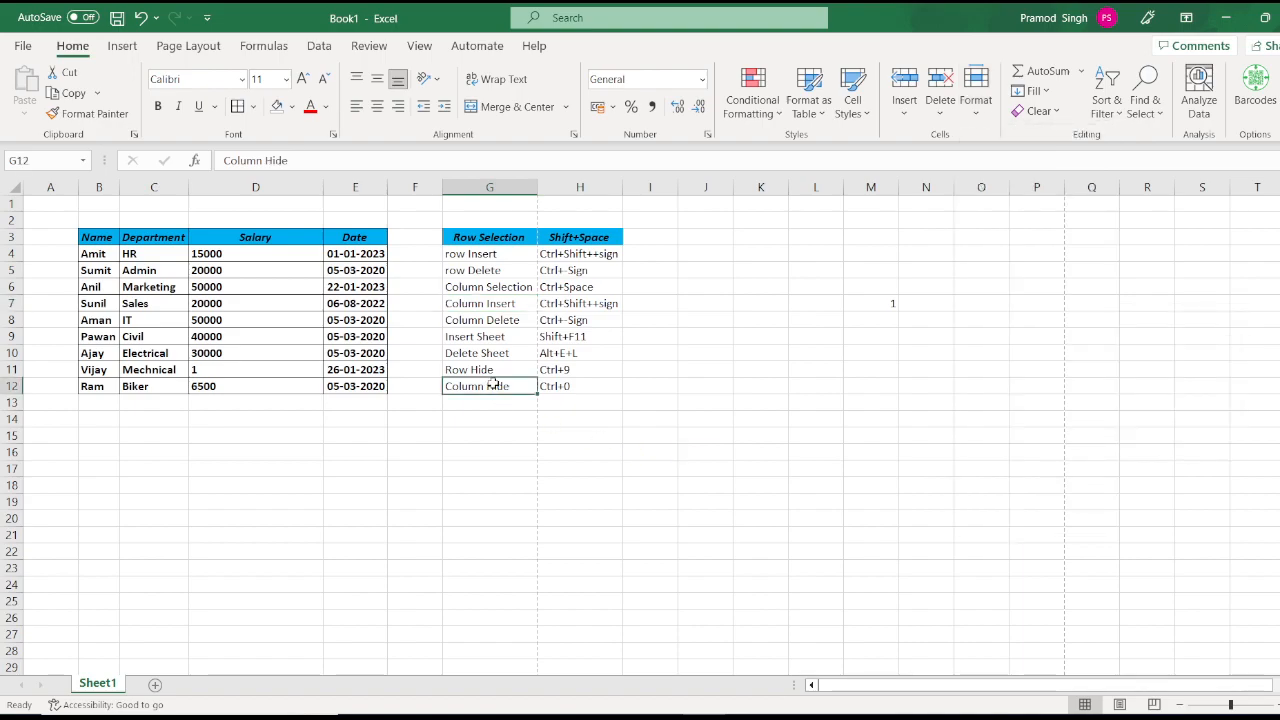
# Step: Move the Column Hide entry and its Ctrl+0 shortcut from row 12 down to row 13
pyautogui.hotkey('shift', 'Right')
pyautogui.hotkey('ctrl', 'x')
pyautogui.press('Down')
pyautogui.hotkey('ctrl', 'v')
pyautogui.press('Up')
# Step: Enter 'Row Unhide' in G12 with the shortcut 'Ctrl+Shift+(' in H12
pyautogui.write('Ro')
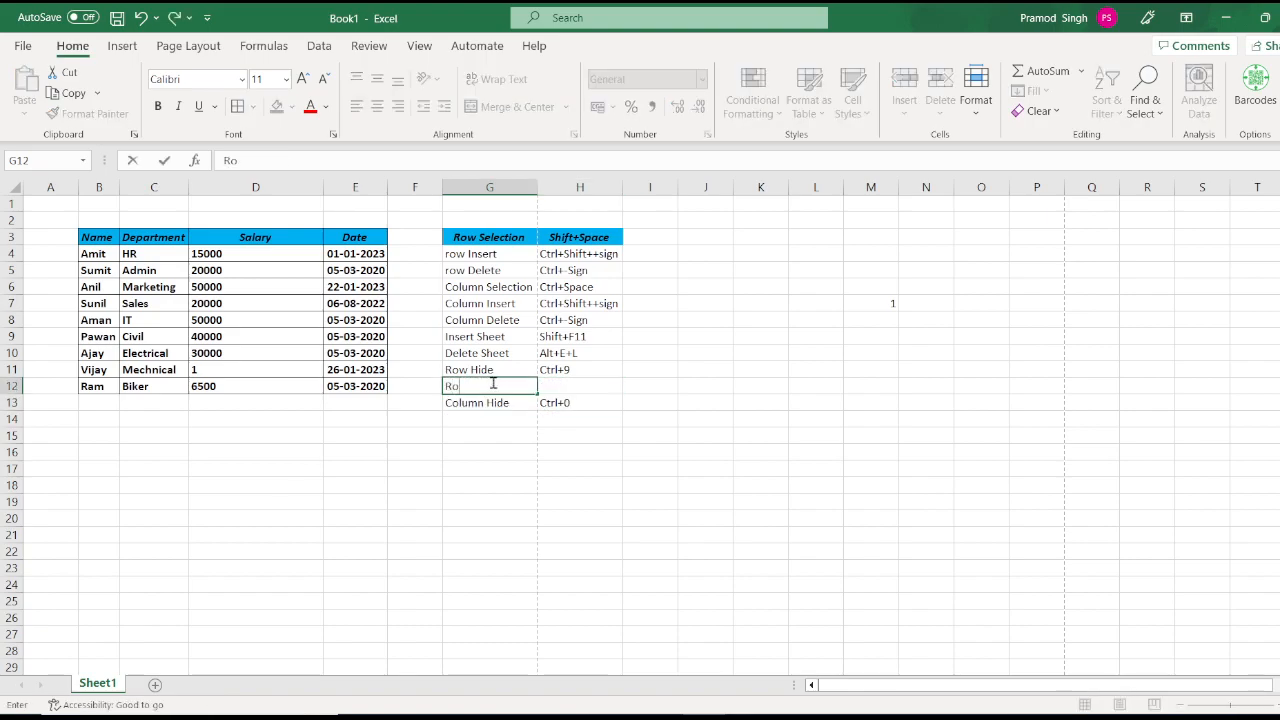
pyautogui.write('w Unhide')
pyautogui.press('Tab')
pyautogui.write('C')
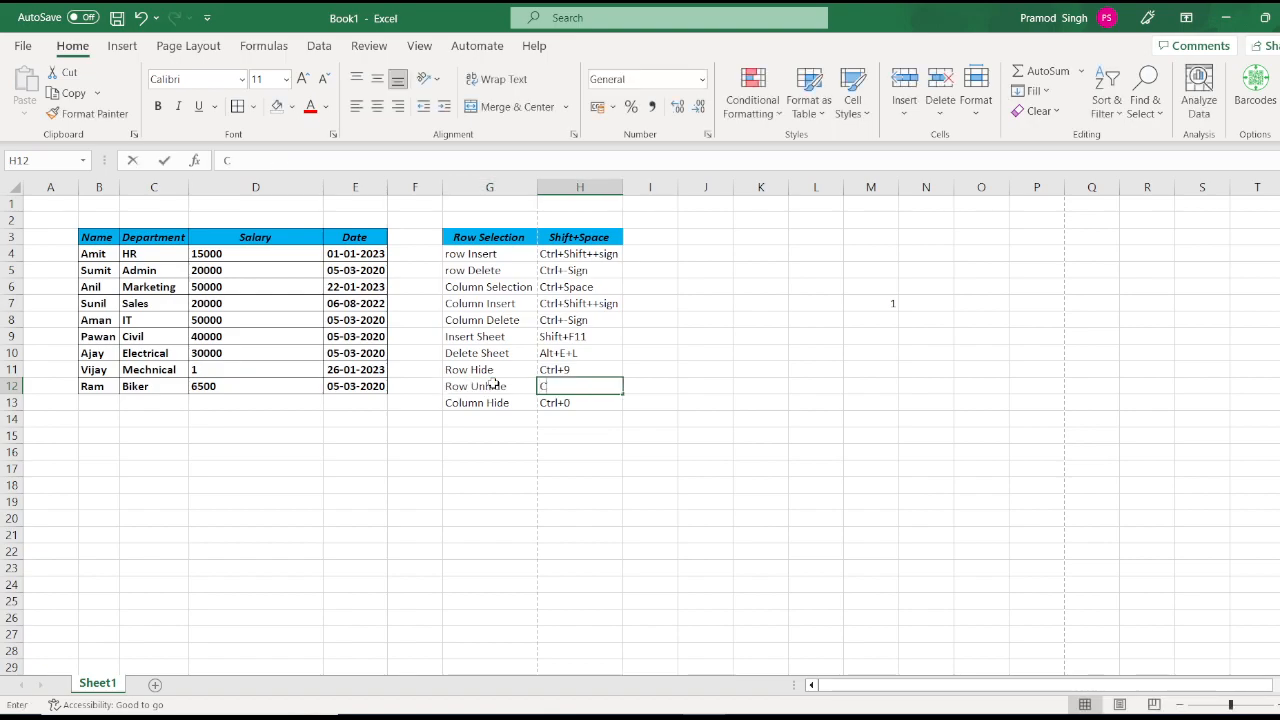
pyautogui.write('trl+Shift+(')
pyautogui.press('Return')
# Step: Enter 'Clumn Unhide' with the shortcut 'Ctrl+Shift+)' in row 14
pyautogui.press('Left')
pyautogui.press('Left')
pyautogui.press('Down')
pyautogui.press('Right')
pyautogui.write('Clum')
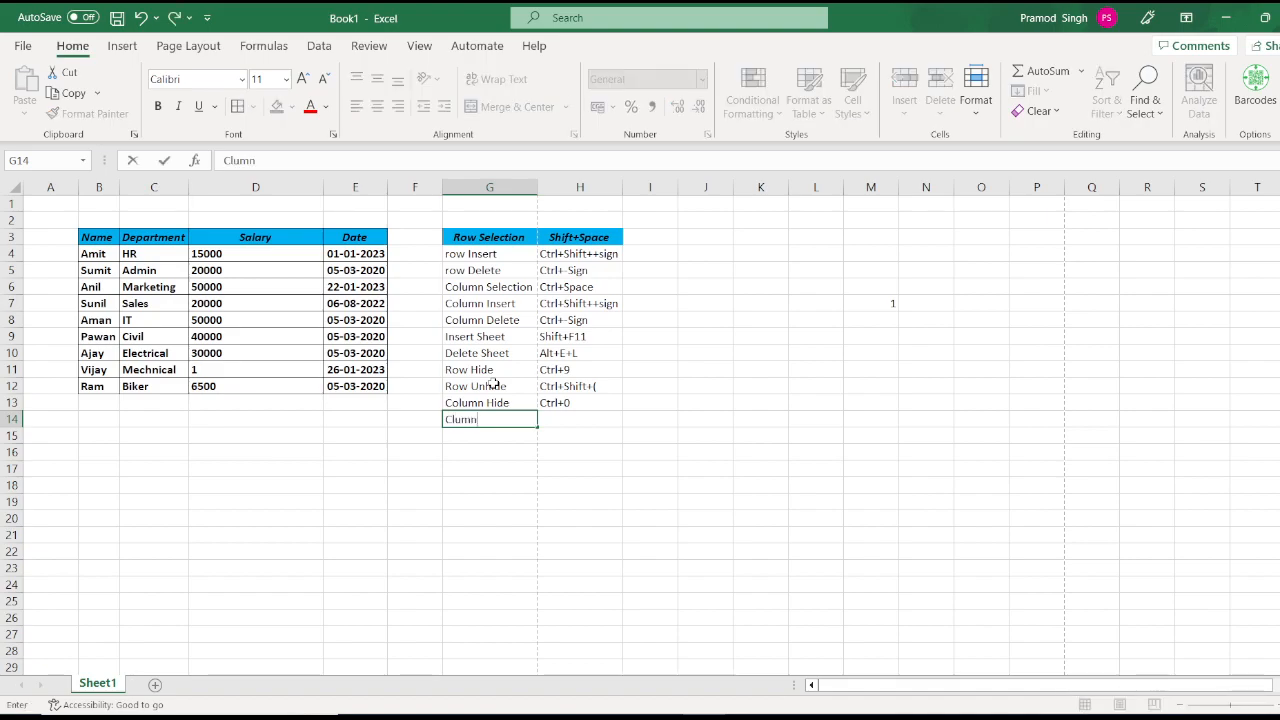
pyautogui.write('n Unhide')
pyautogui.press('Right')
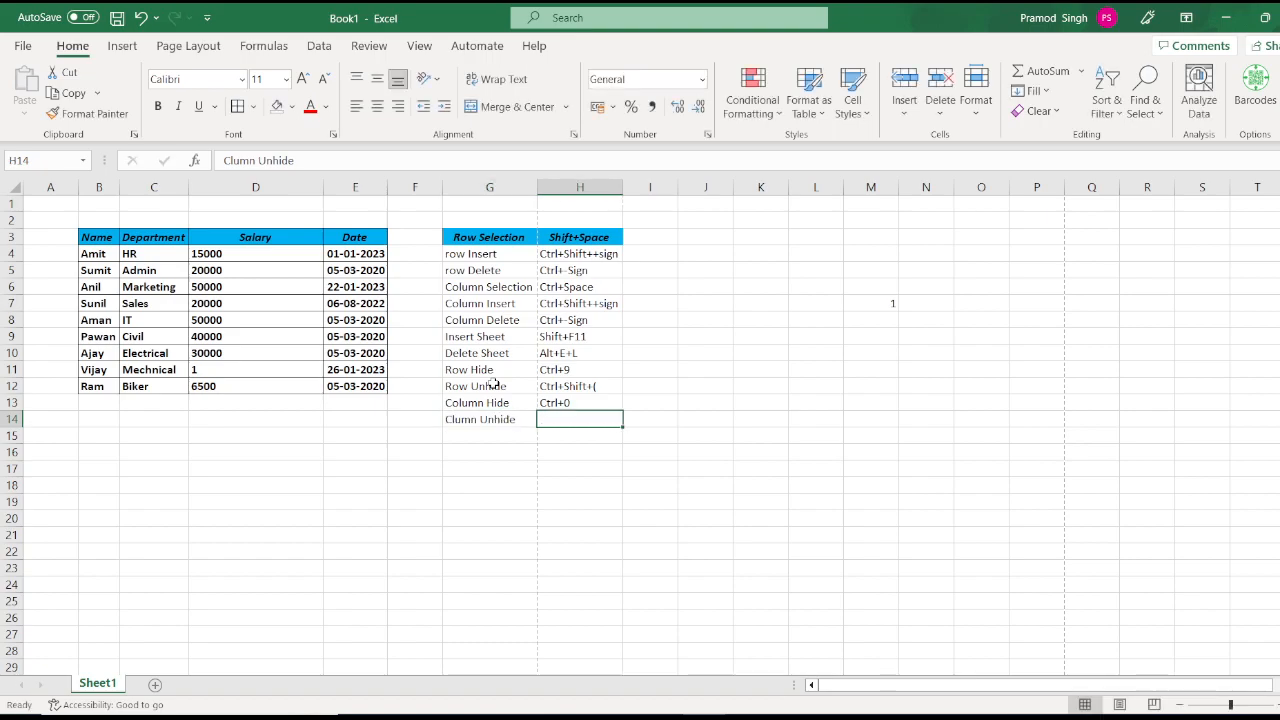
pyautogui.write('Ctrl+Shift+)')
pyautogui.press('Return')
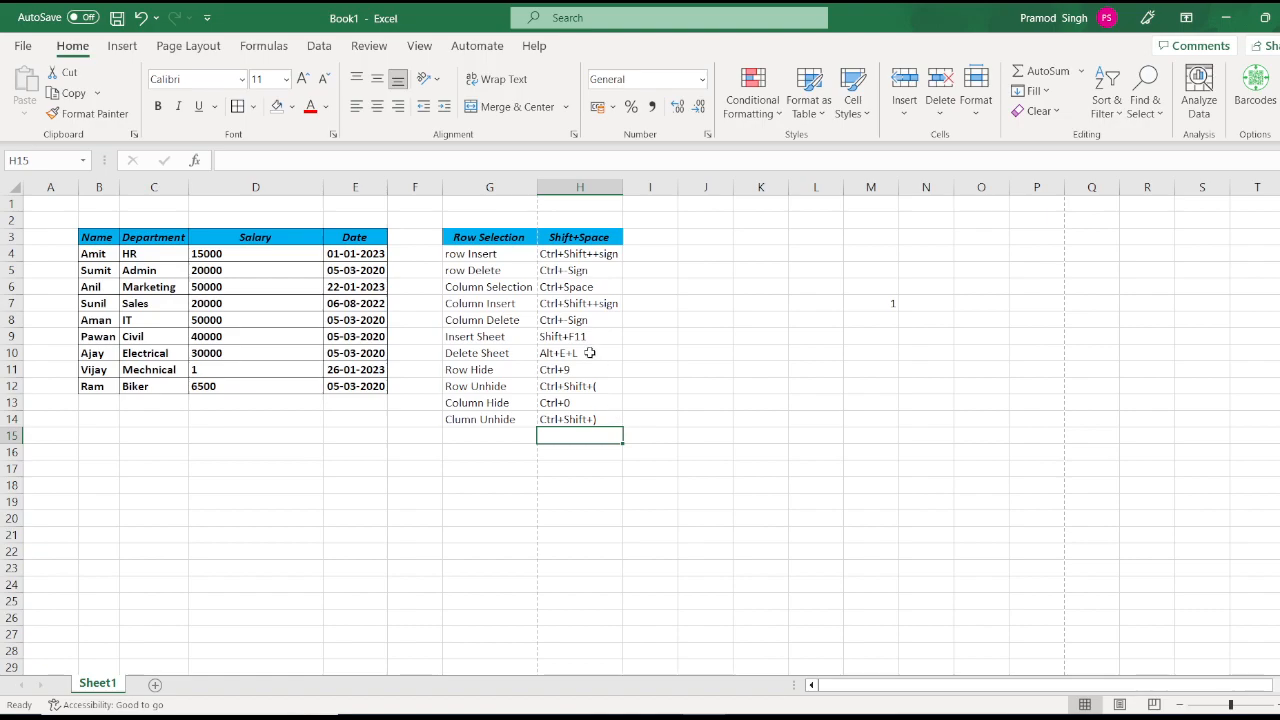
# Step: Insert a new blank worksheet, Sheet9, with Shift+F11
pyautogui.click(976, 95)
pyautogui.moveTo(1084, 345)
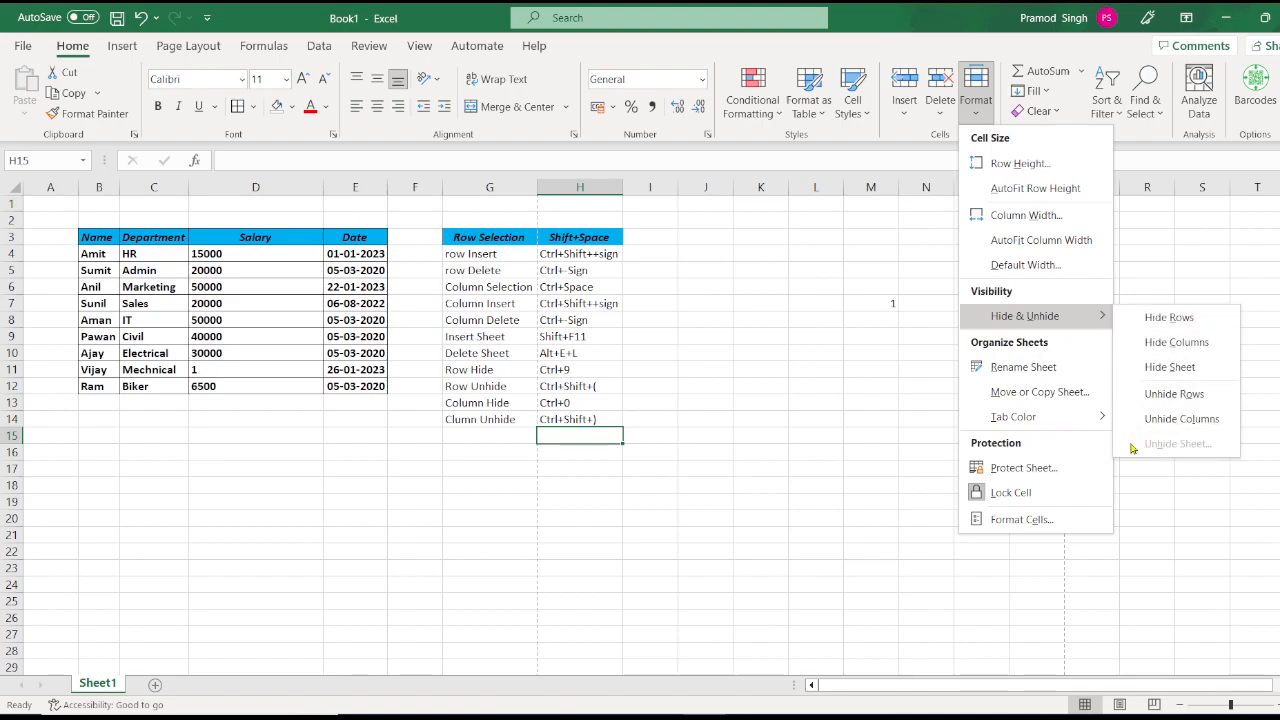
pyautogui.click(92, 683)
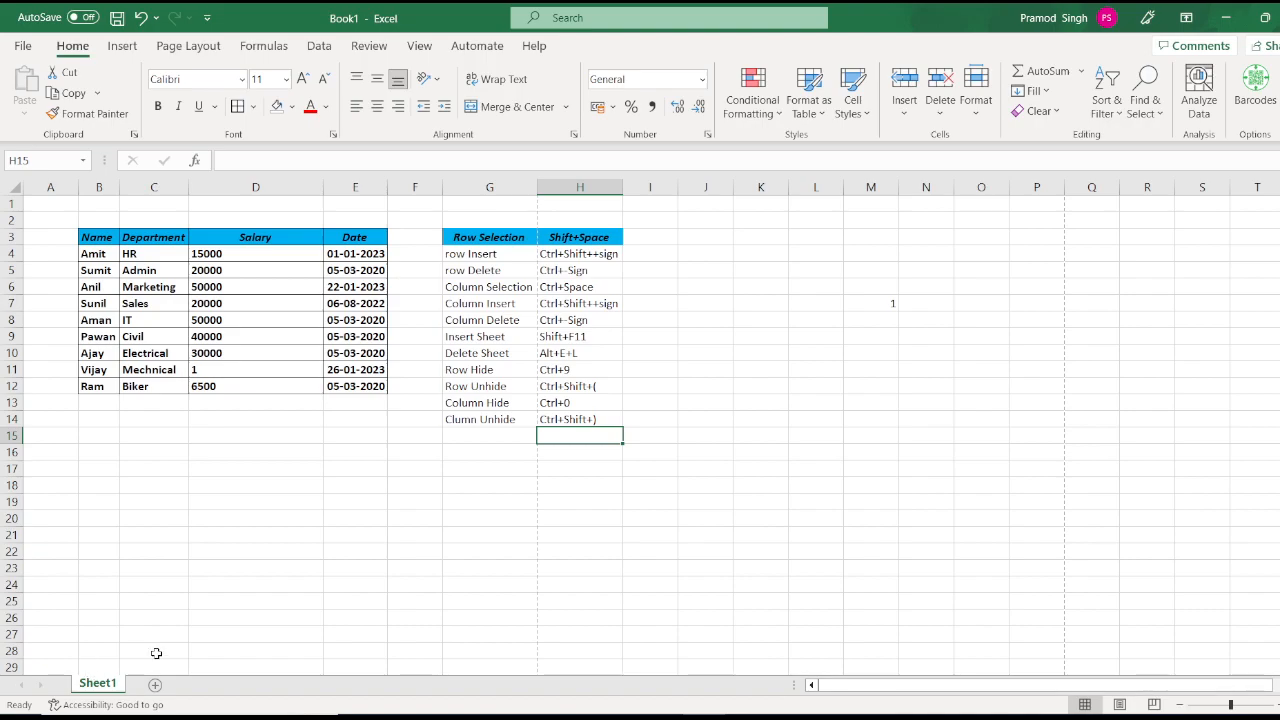
pyautogui.hotkey('shift', 'F11')
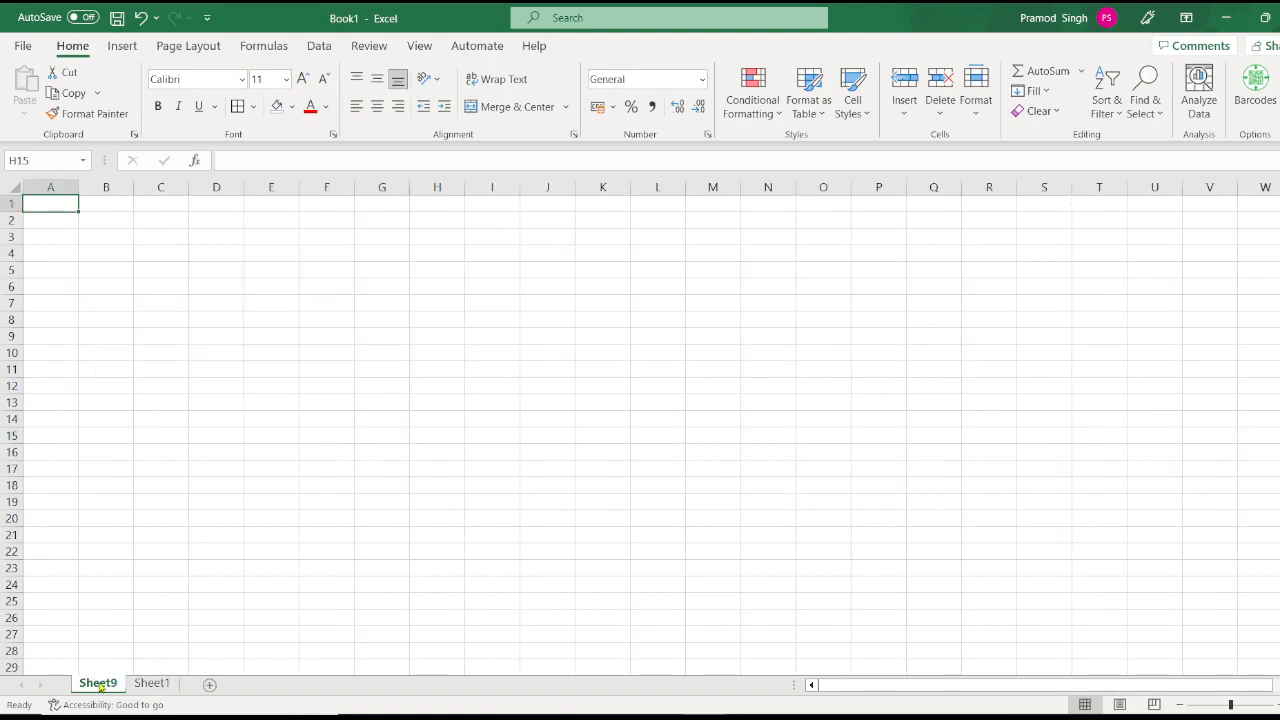
# Step: Hide Sheet9 from its tab's right-click menu
pyautogui.click(978, 108)
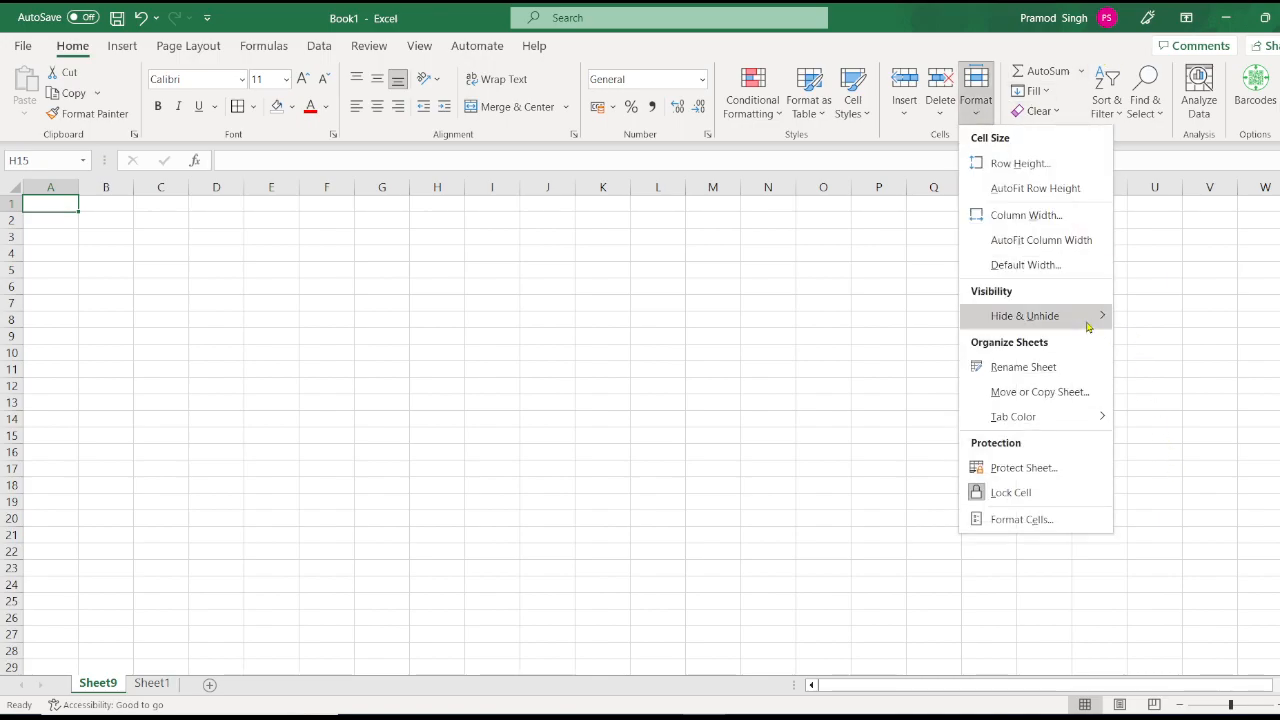
pyautogui.moveTo(1088, 326)
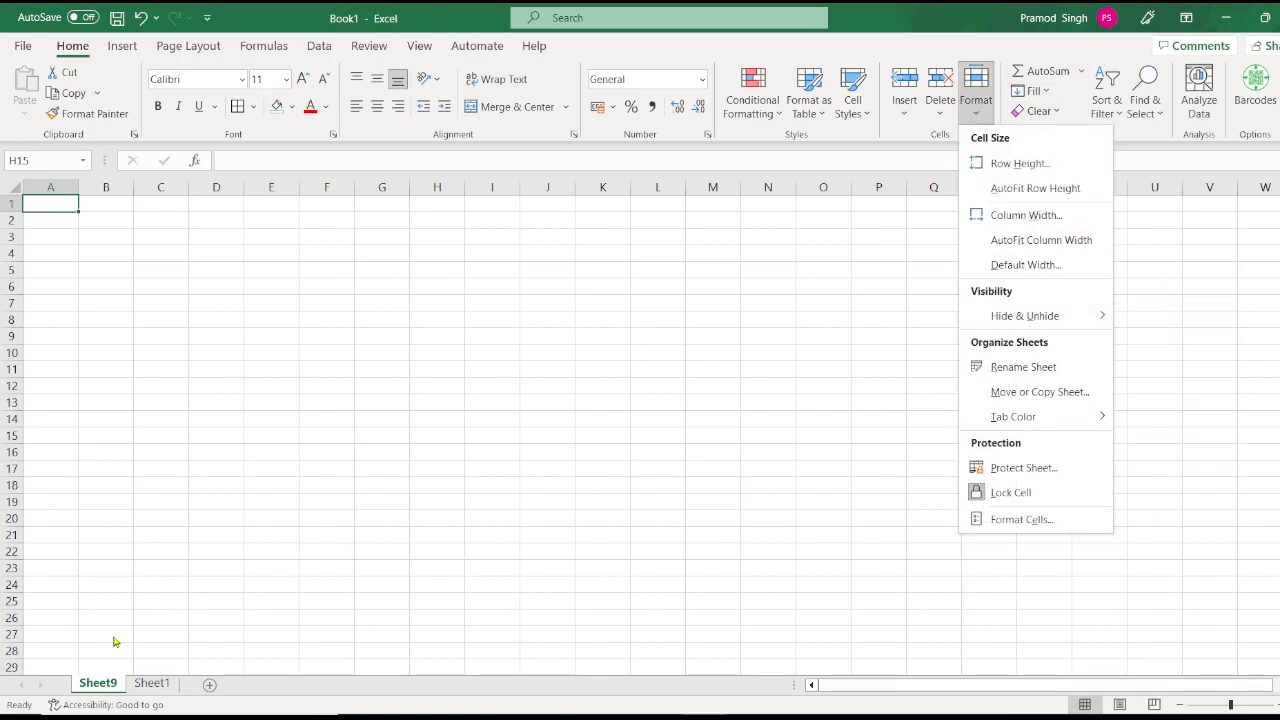
pyautogui.rightClick(89, 683)
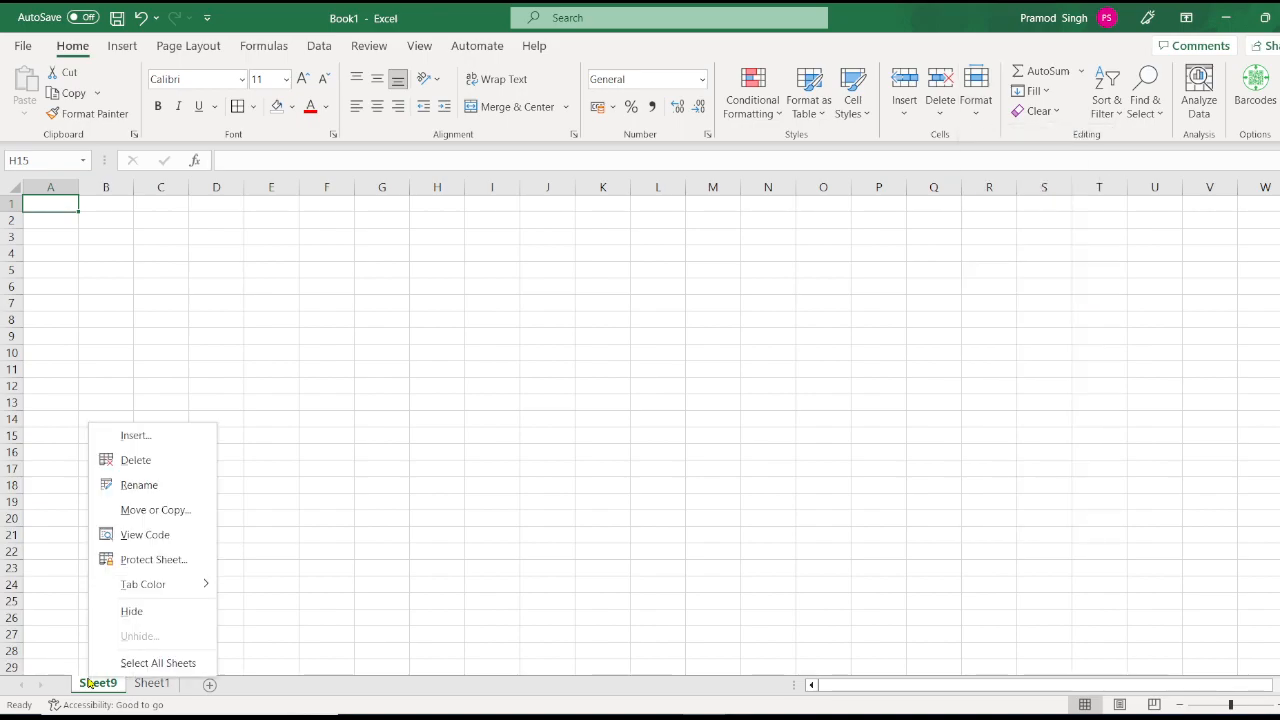
pyautogui.click(143, 618)
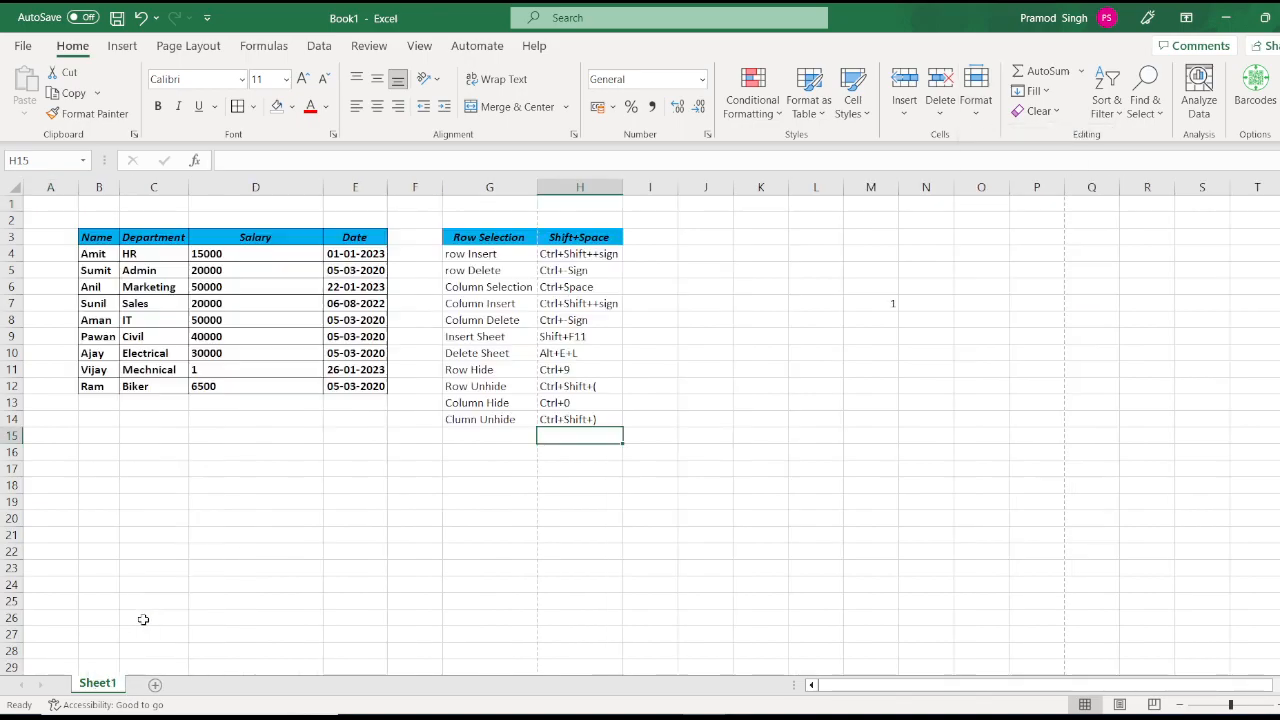
# Step: Unhide Sheet9 through the Unhide dialog on Sheet1's tab menu
pyautogui.rightClick(97, 684)
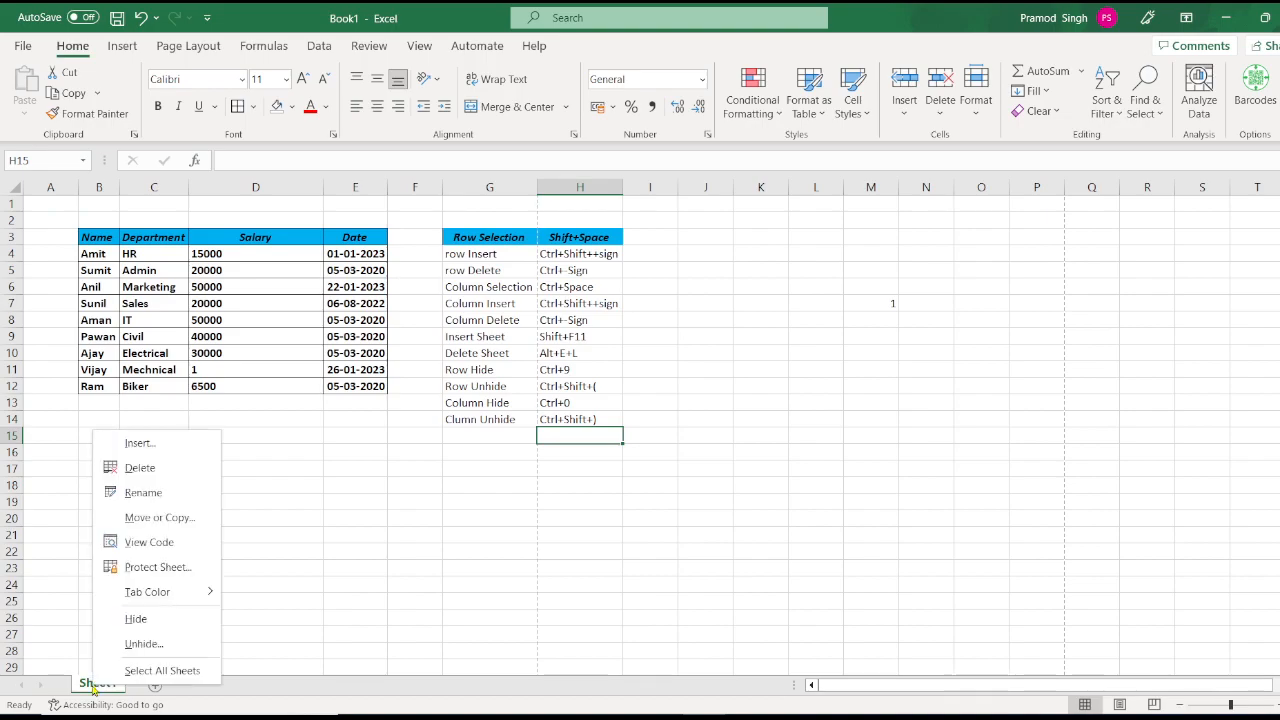
pyautogui.click(140, 648)
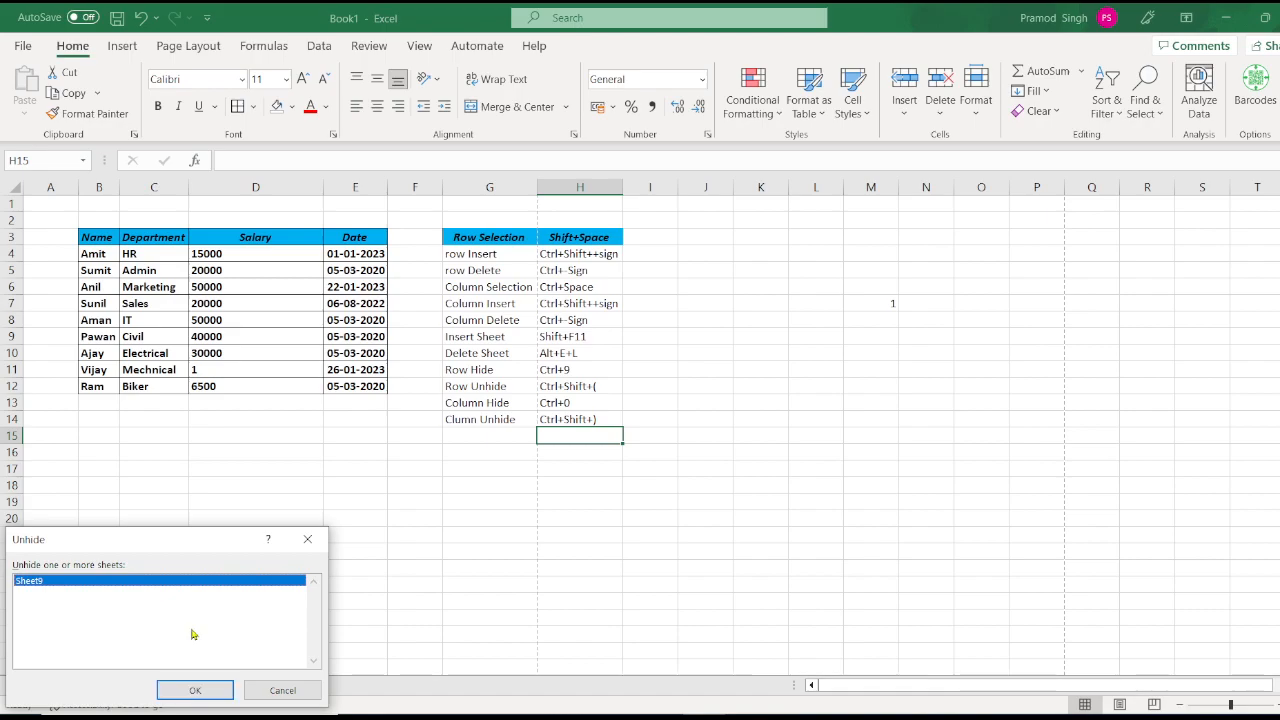
pyautogui.click(197, 690)
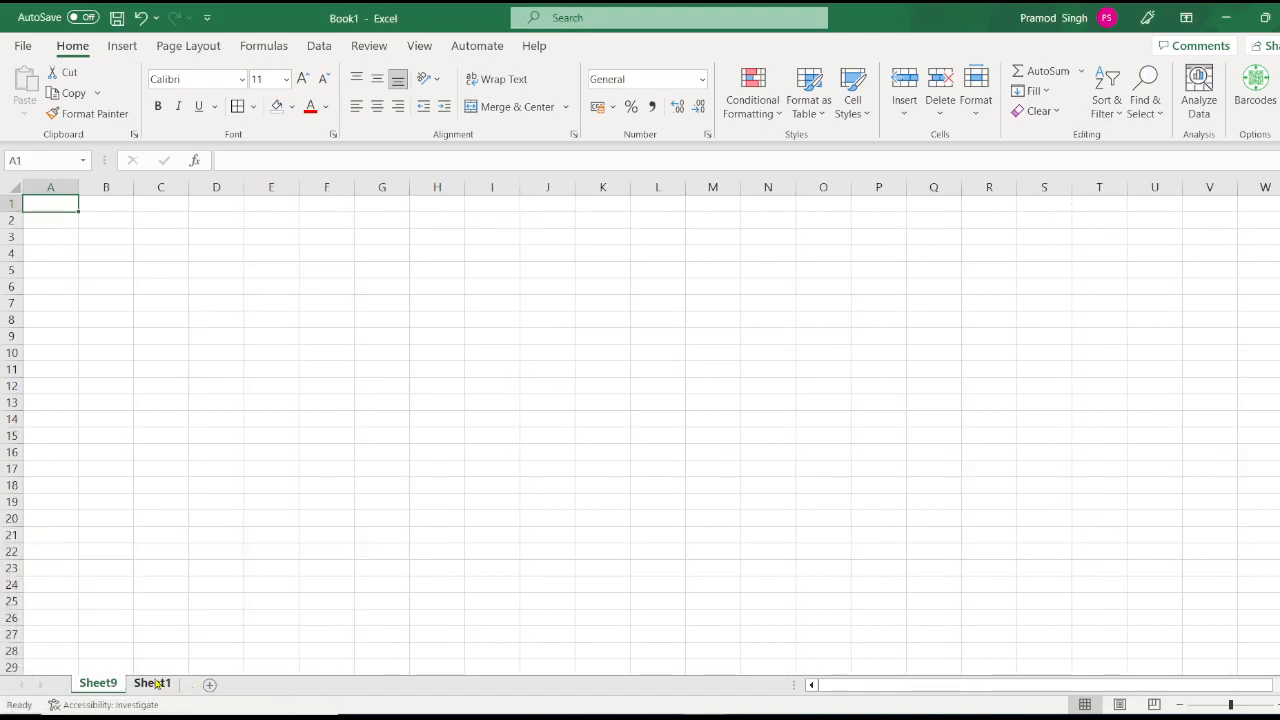
# Step: Rename the Sheet1 tab to 'Test'
pyautogui.click(155, 683)
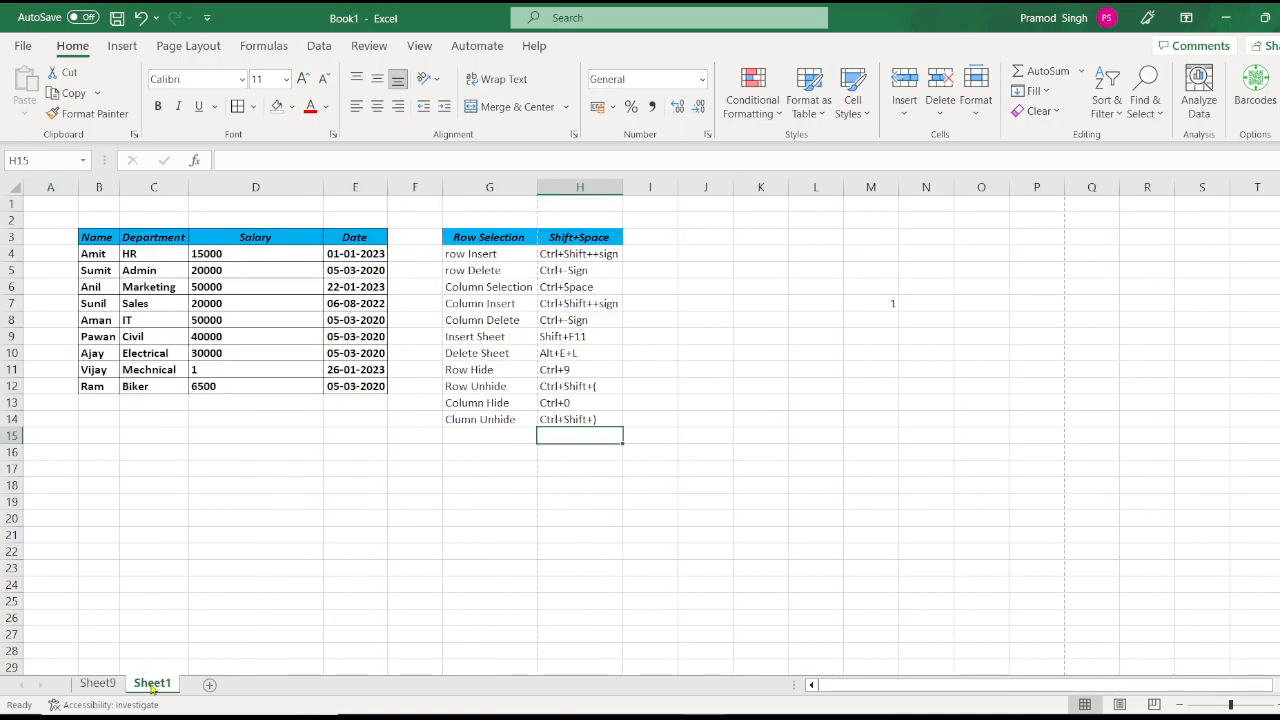
pyautogui.rightClick(152, 683)
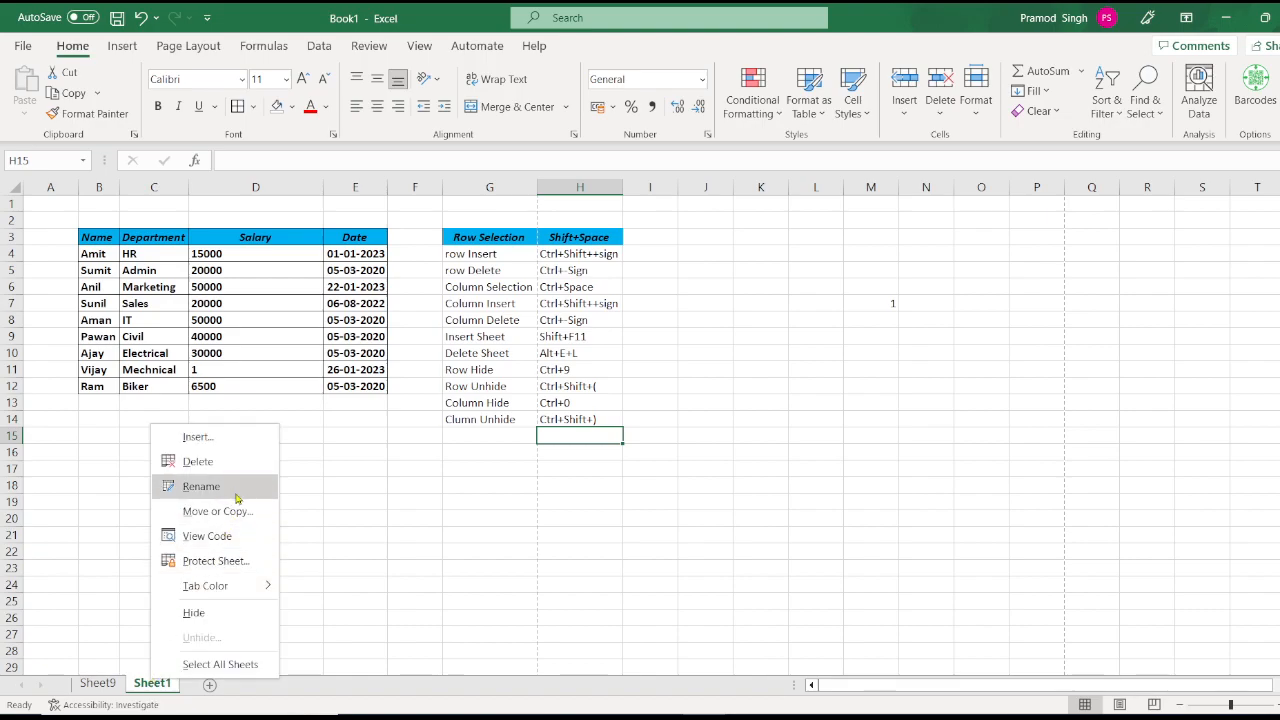
pyautogui.click(201, 486)
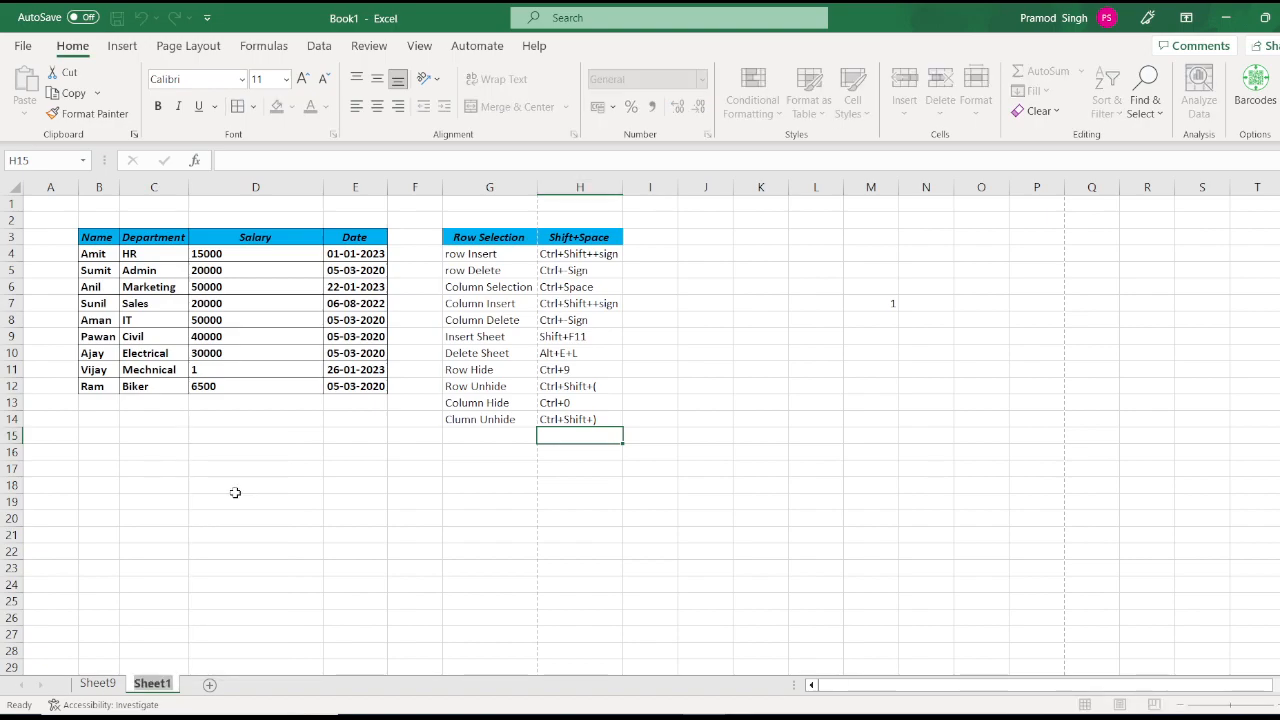
pyautogui.write('Test')
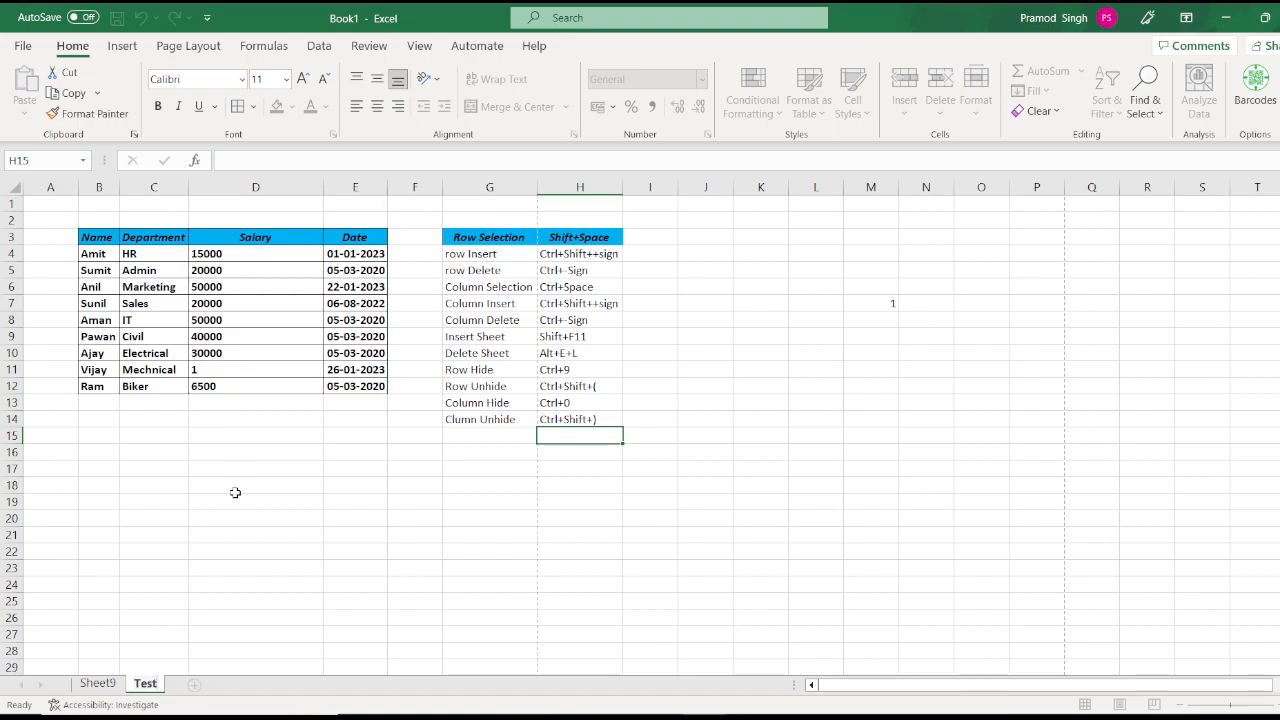
pyautogui.click(235, 492)
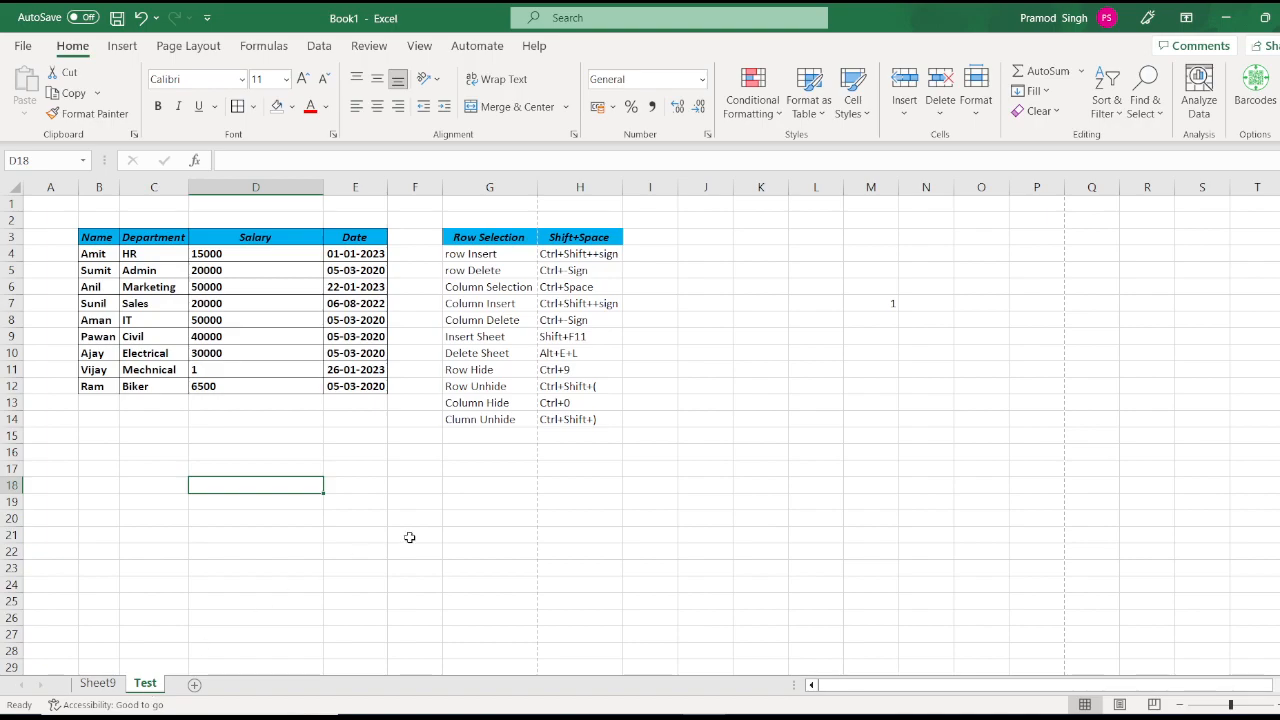
# Step: Colour the Test sheet tab blue via Home > Format > Tab Color
pyautogui.click(978, 118)
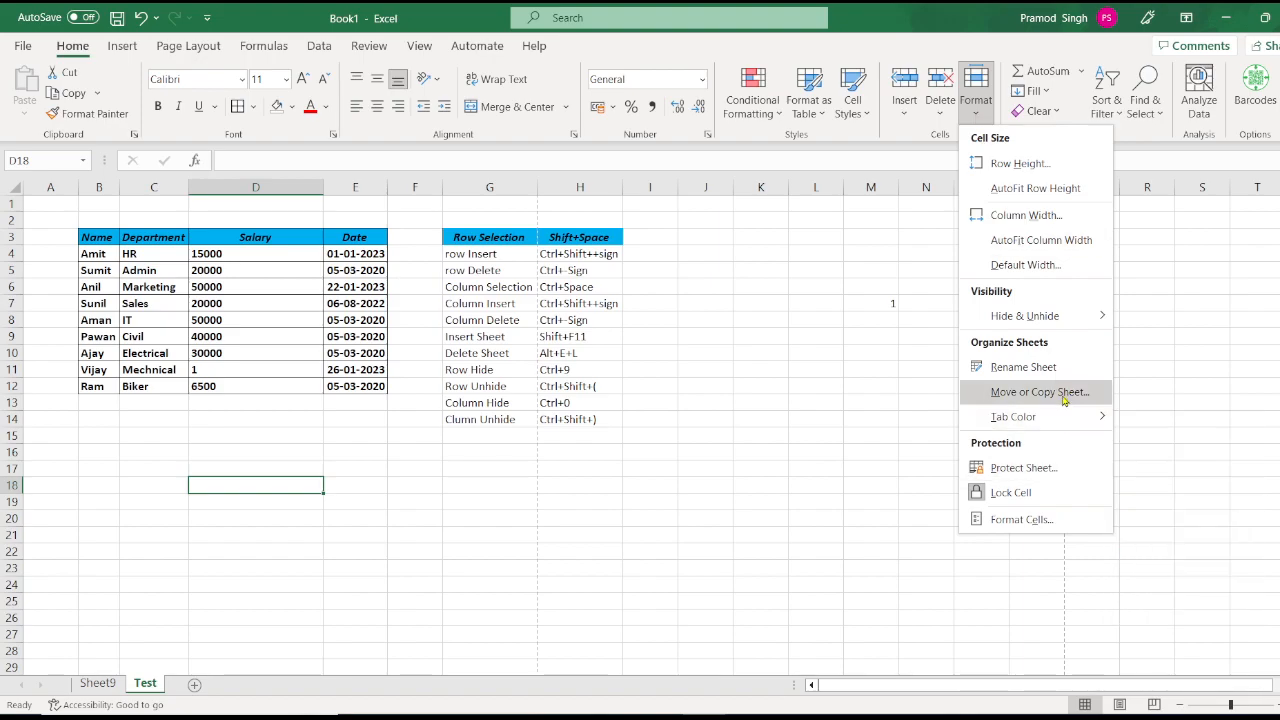
pyautogui.moveTo(1065, 416)
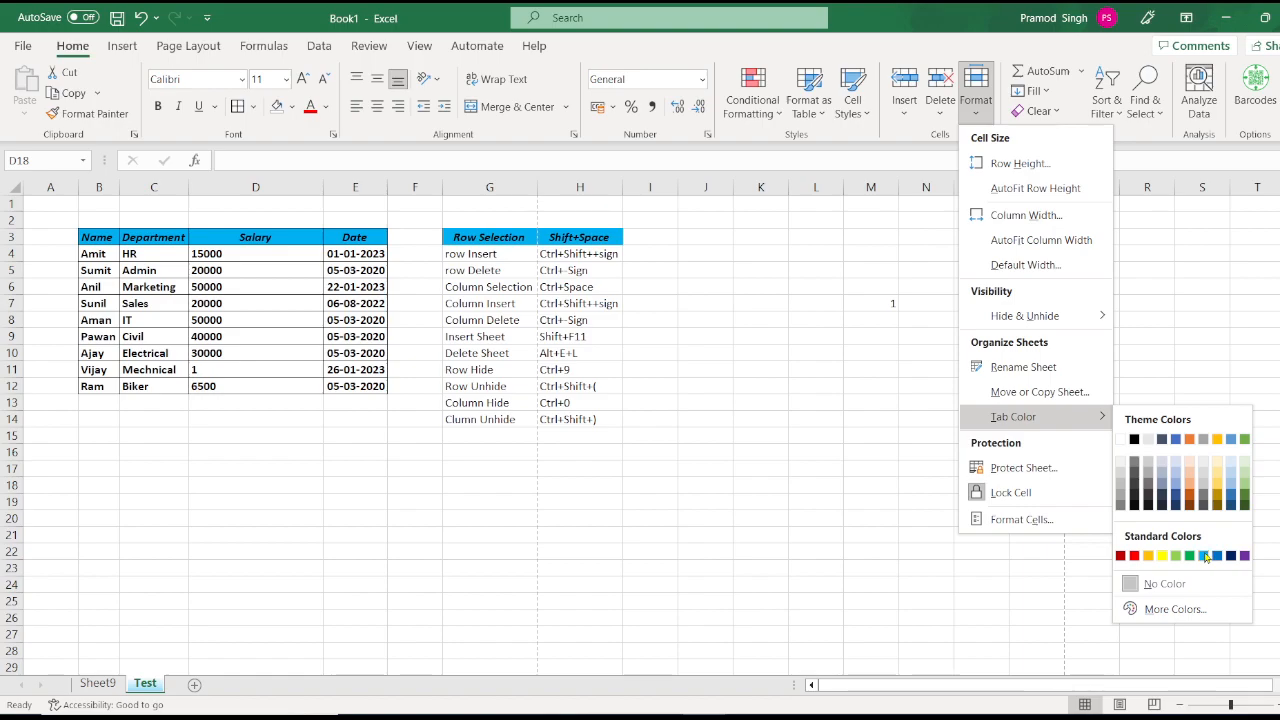
pyautogui.click(1210, 556)
pyautogui.click(1204, 552)
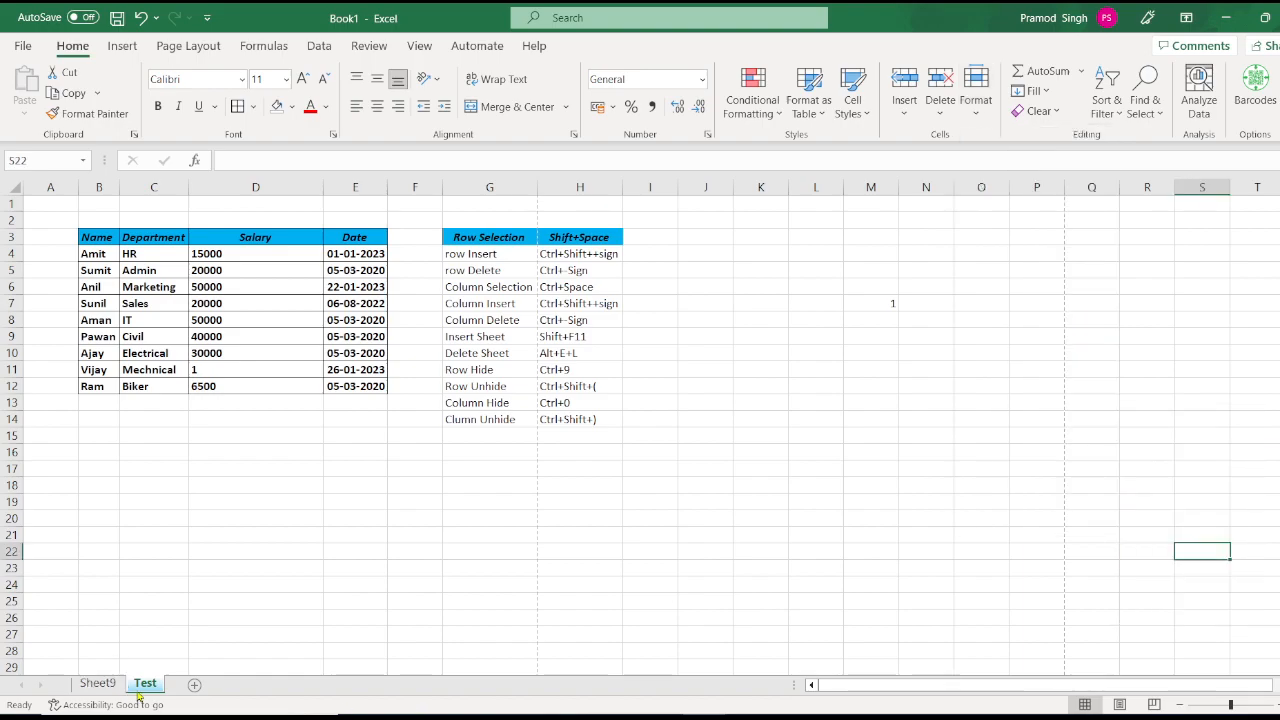
pyautogui.click(214, 624)
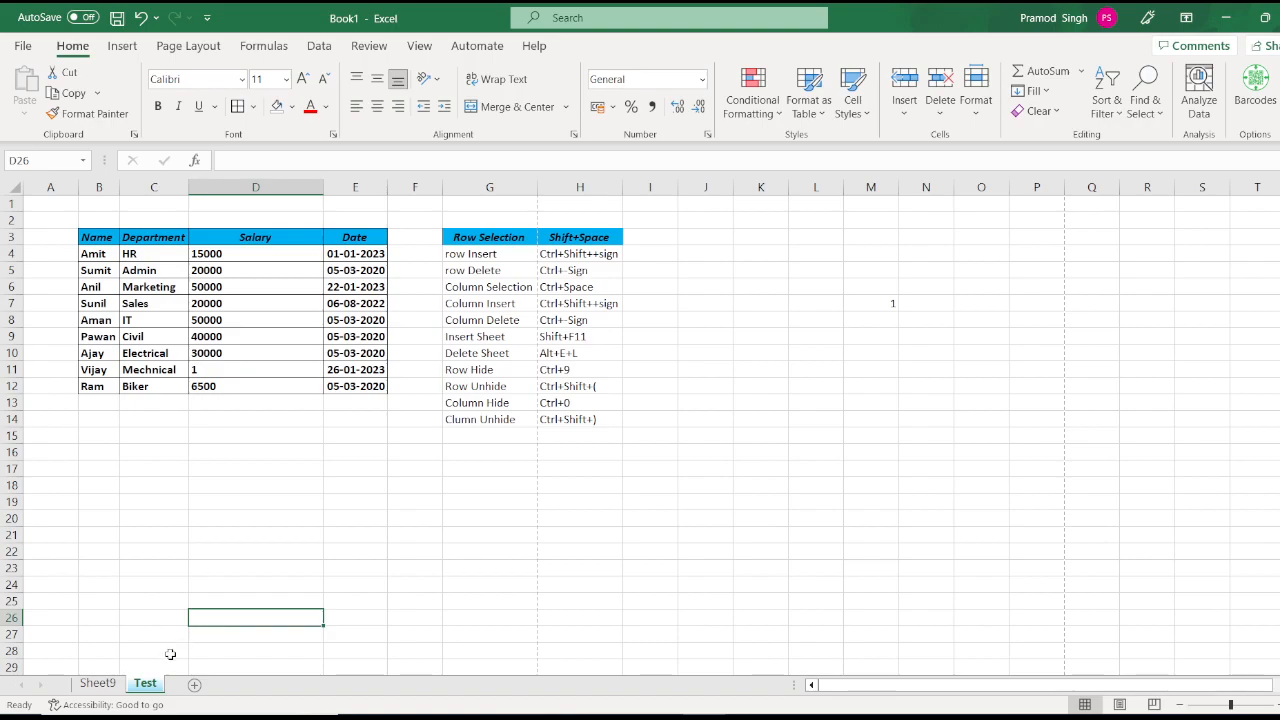
# Step: Change the Test sheet tab colour to red from its right-click menu
pyautogui.rightClick(155, 684)
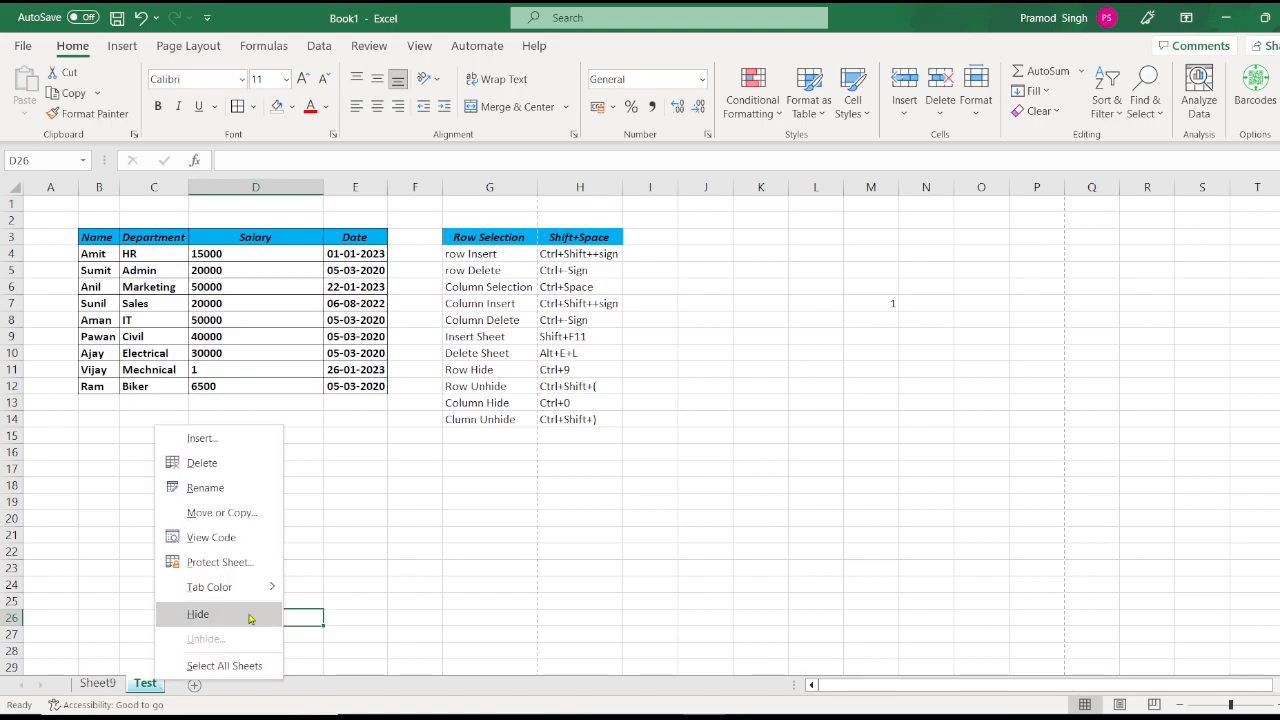
pyautogui.moveTo(256, 598)
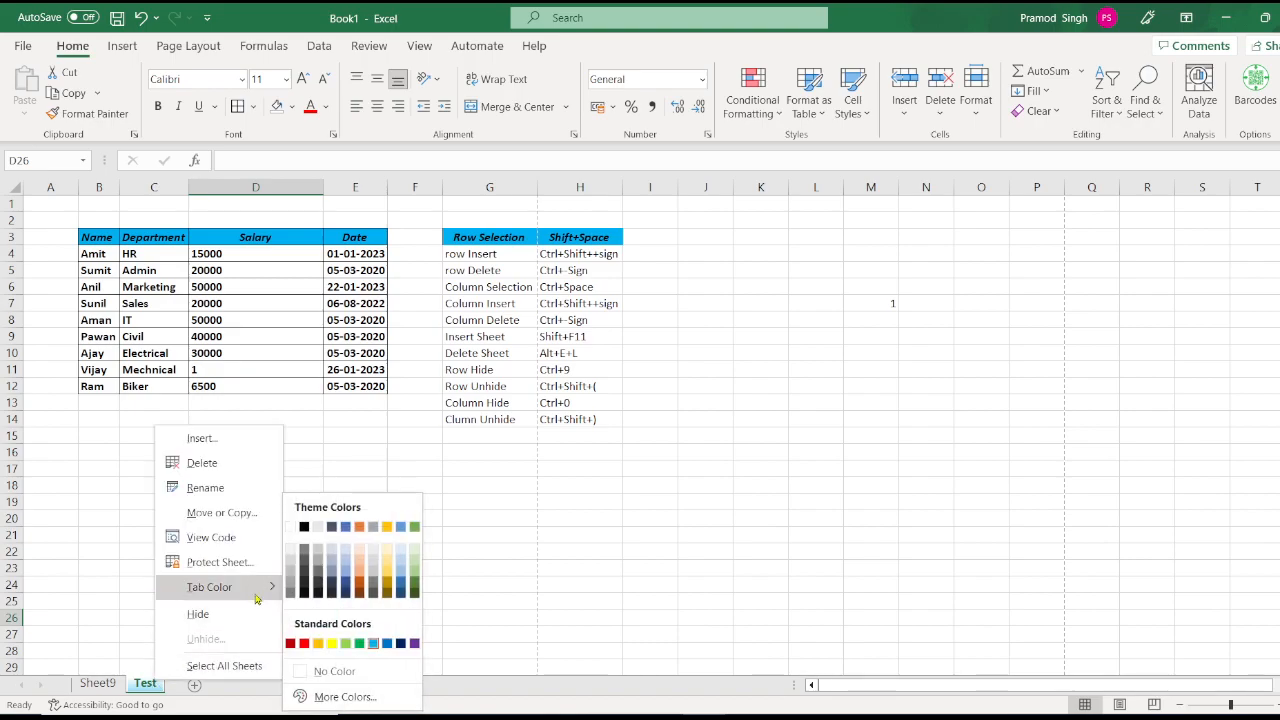
pyautogui.click(306, 643)
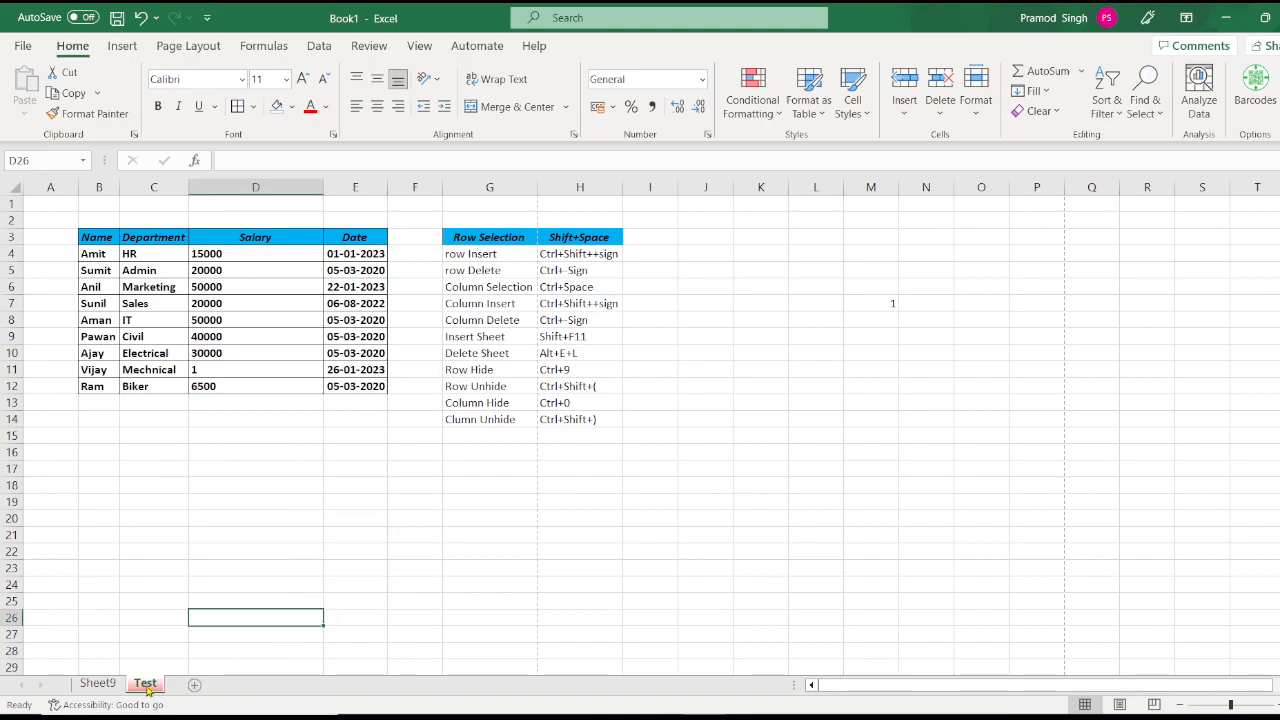
pyautogui.click(977, 108)
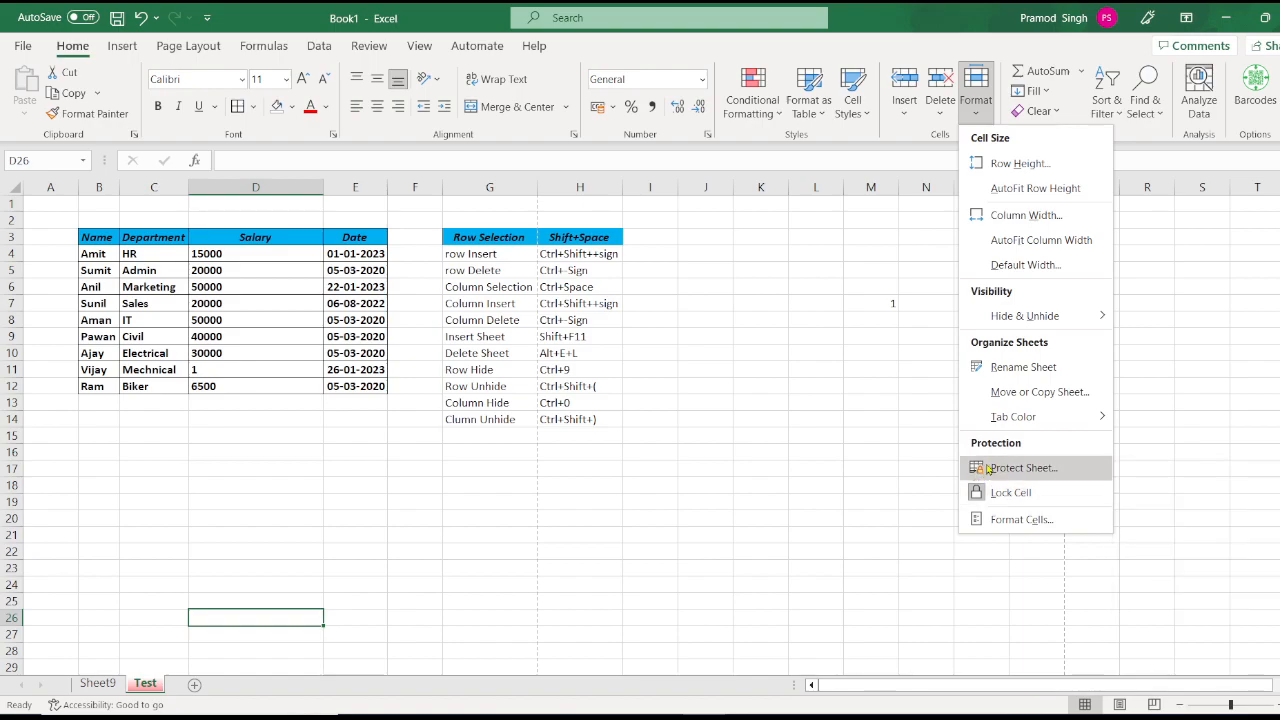
# Step: Browse the Format menu while selecting cells J7, F3 and F5
pyautogui.click(690, 442)
pyautogui.click(704, 302)
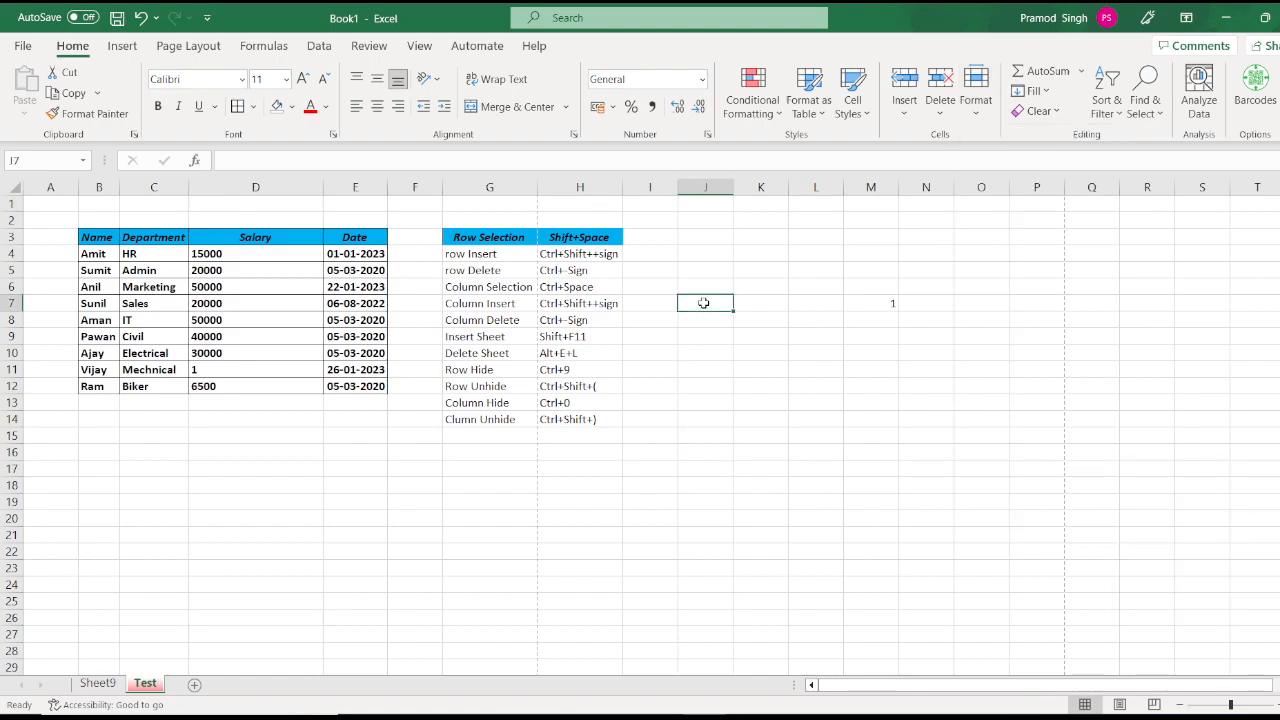
pyautogui.click(393, 236)
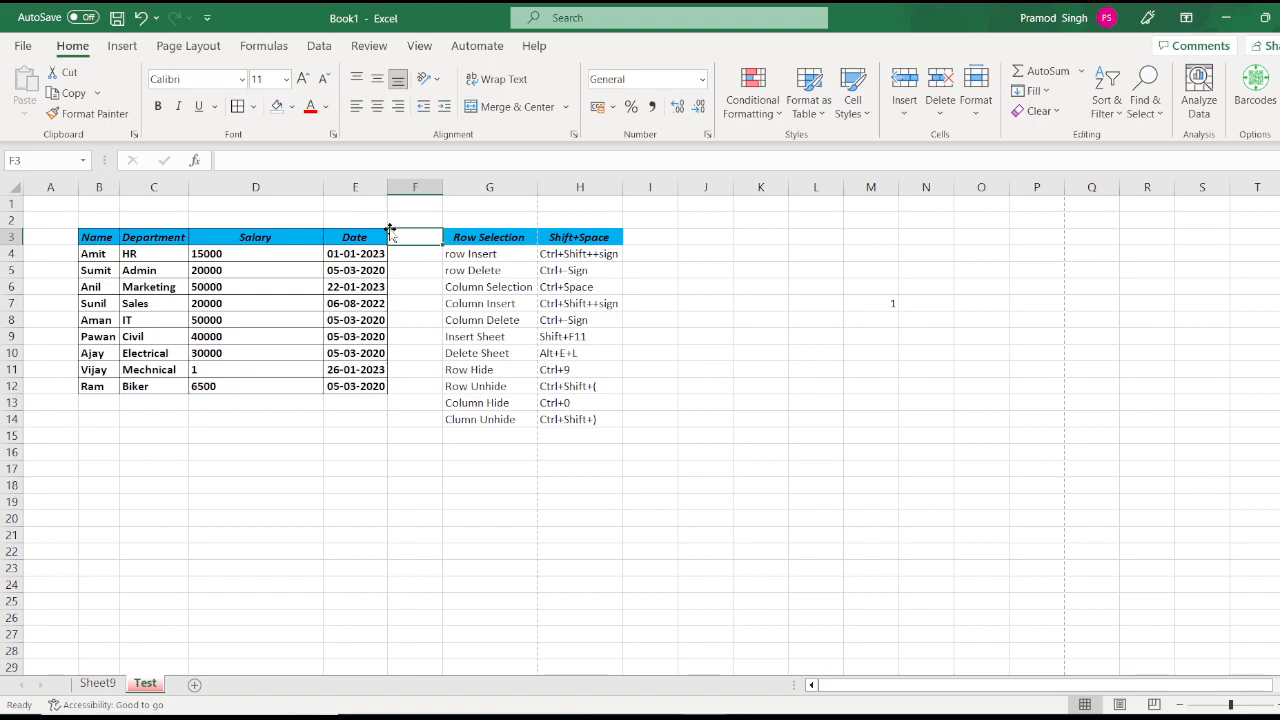
pyautogui.click(978, 121)
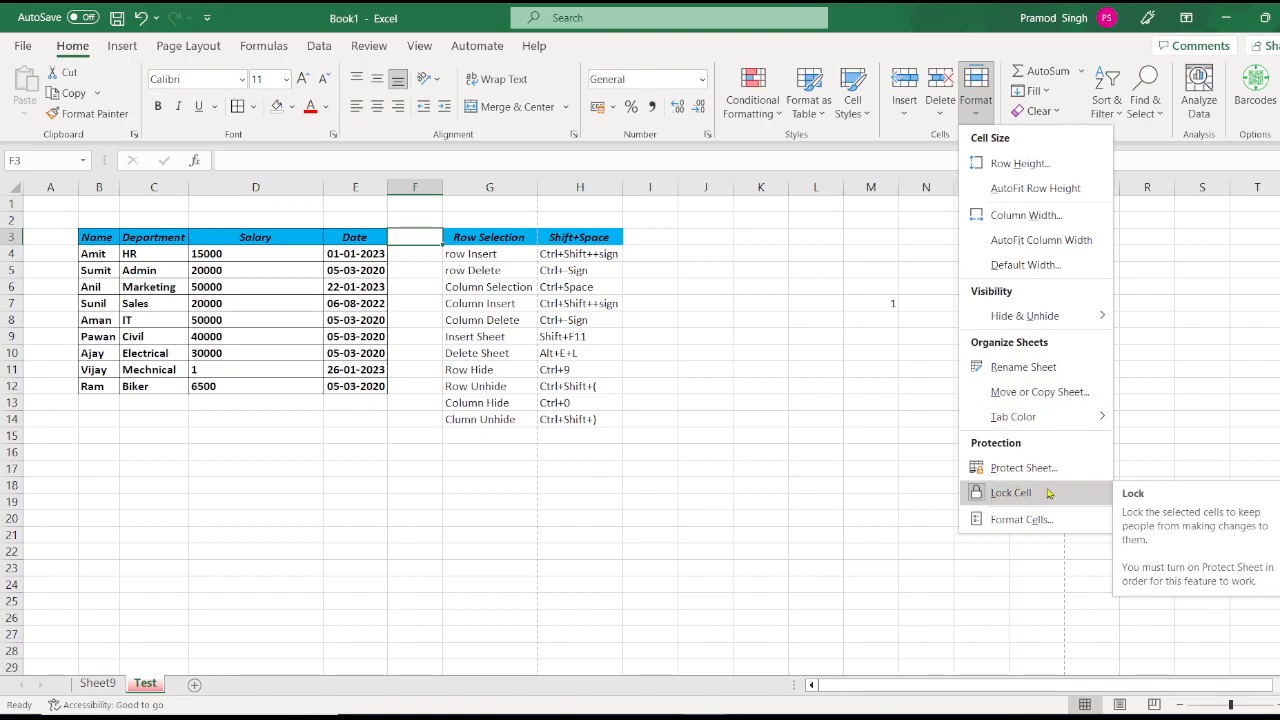
pyautogui.click(460, 288)
pyautogui.click(408, 272)
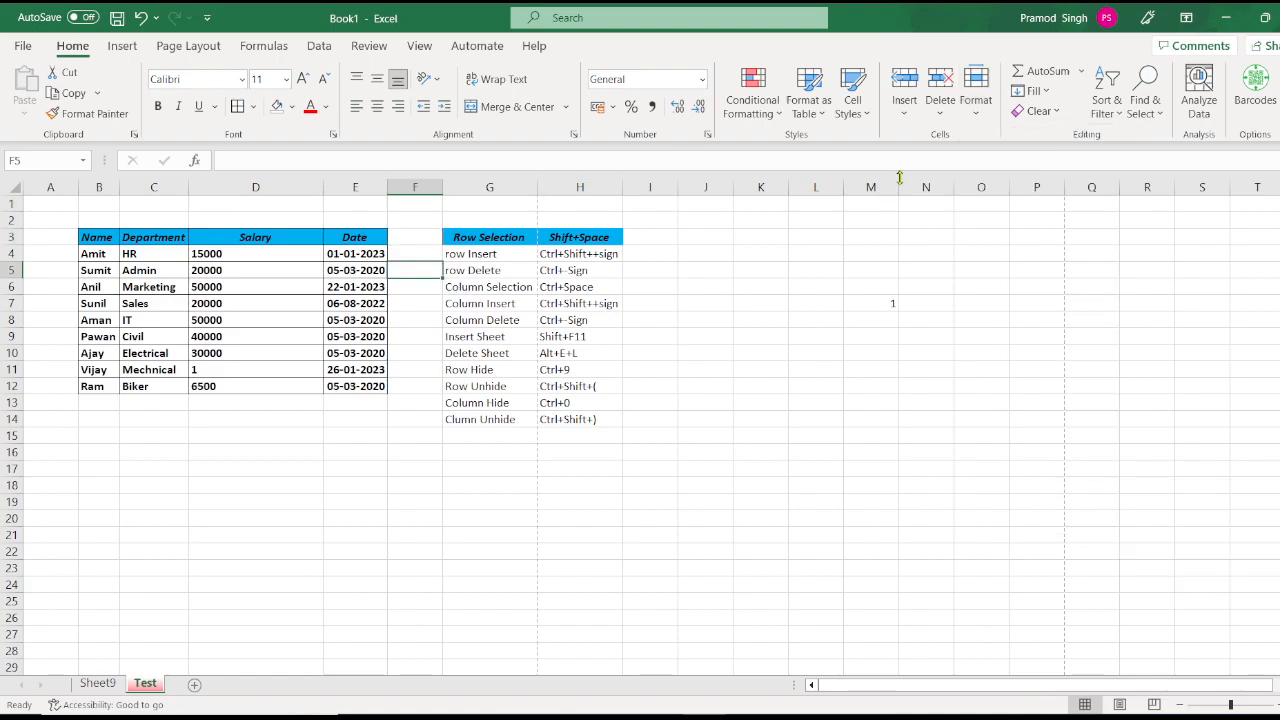
# Step: Protect the Test sheet, entering and confirming the sheet password
pyautogui.click(982, 120)
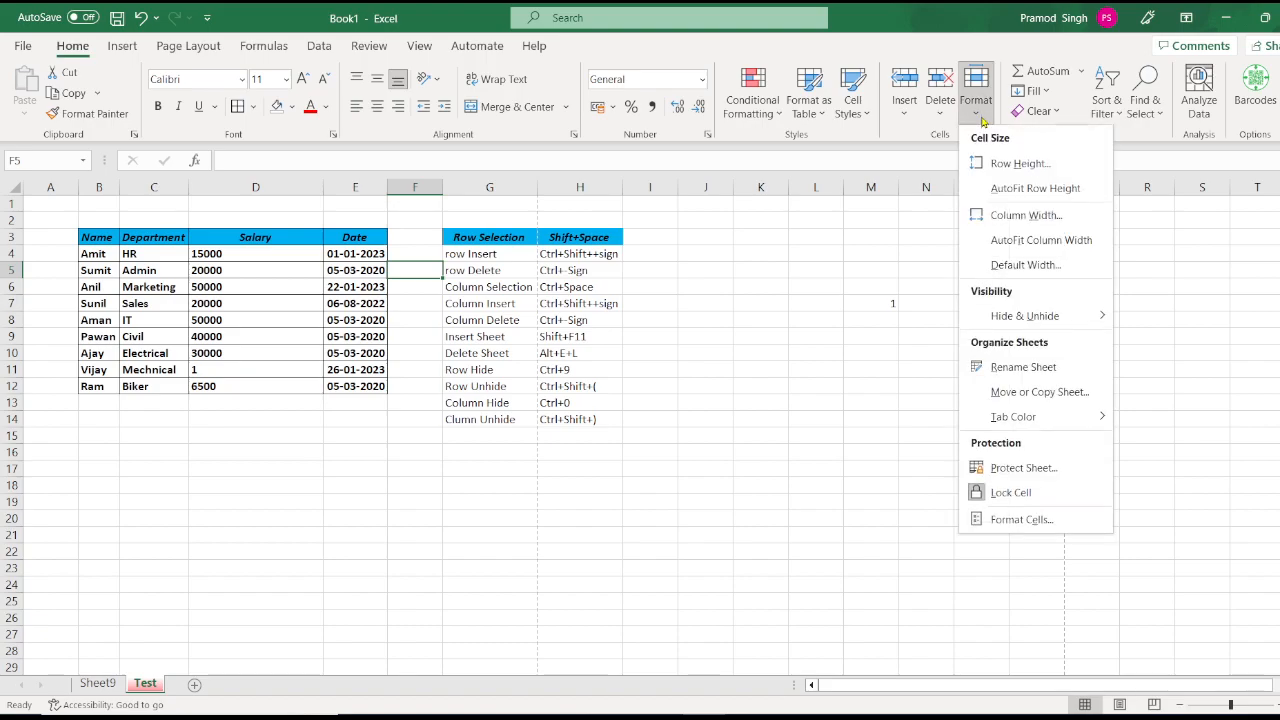
pyautogui.click(1060, 467)
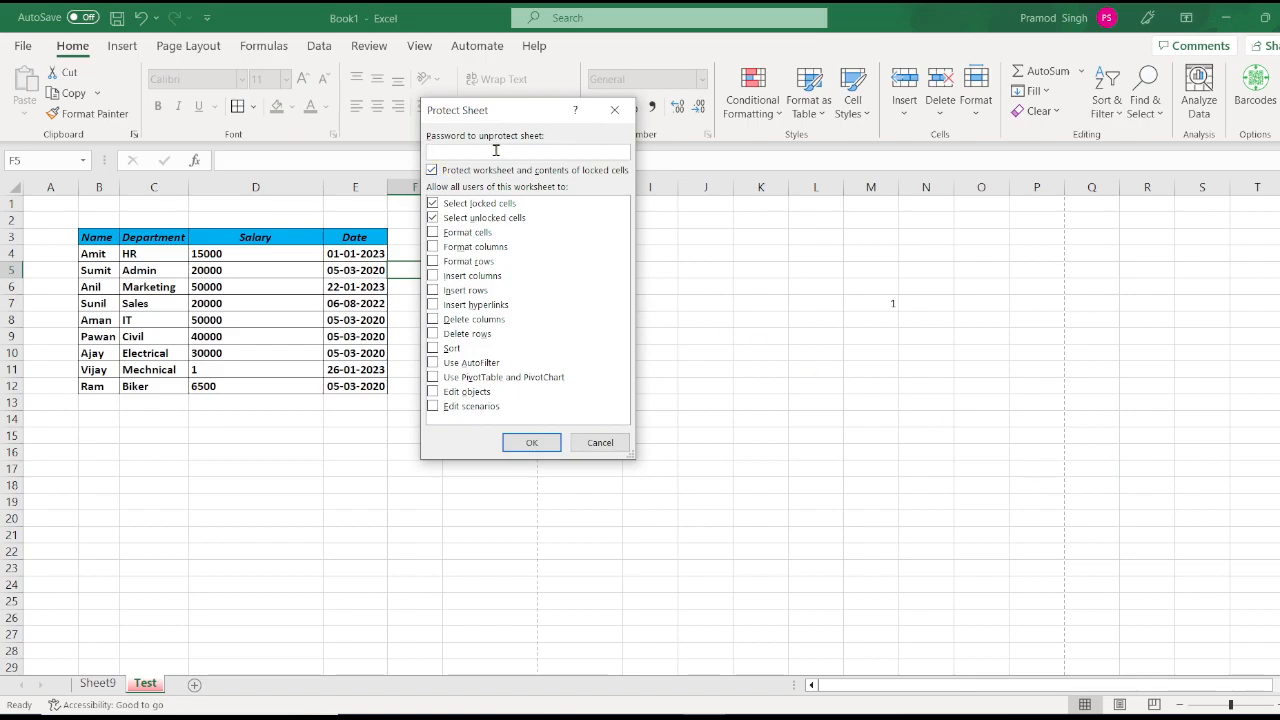
pyautogui.write('12')
pyautogui.click(531, 442)
pyautogui.write('12')
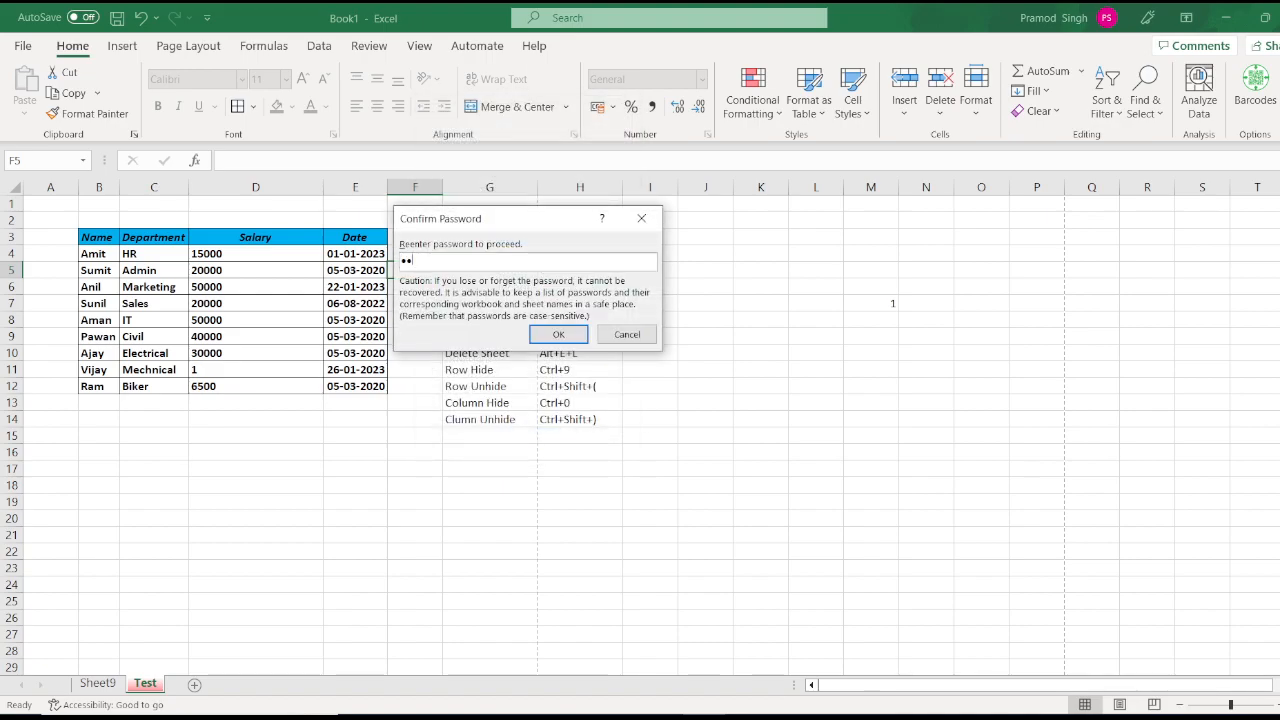
pyautogui.click(559, 333)
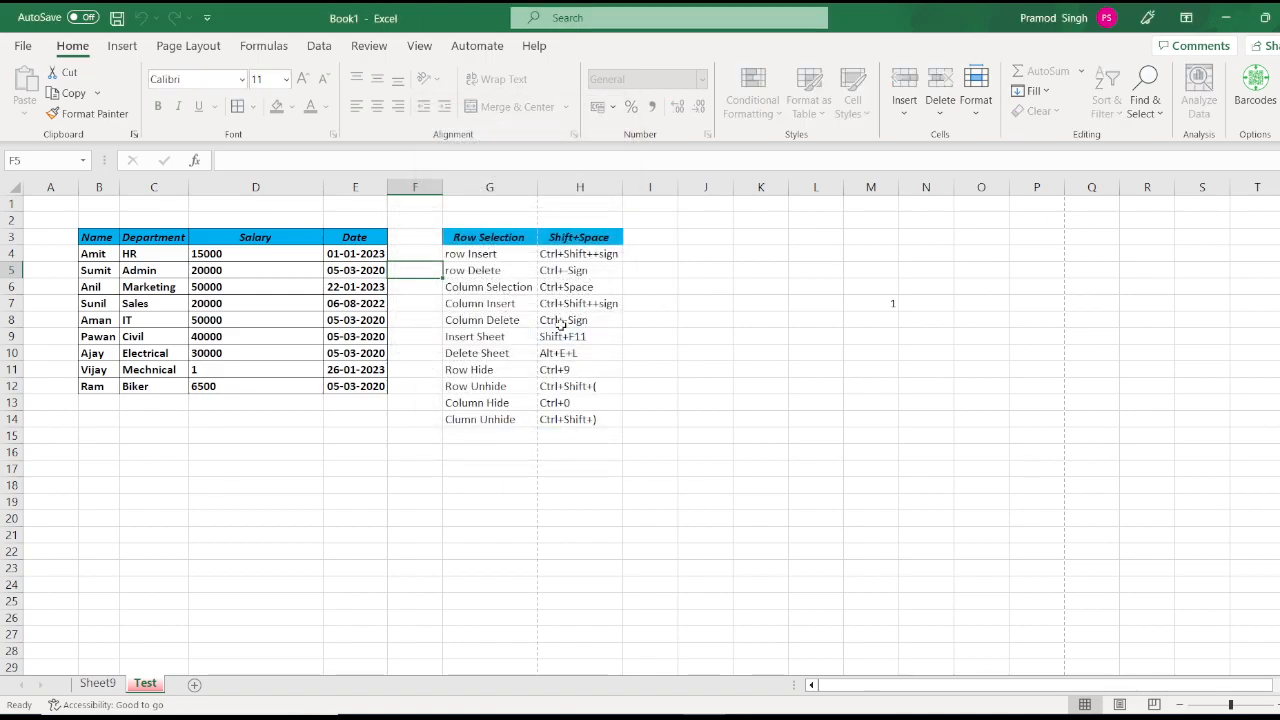
pyautogui.click(368, 285)
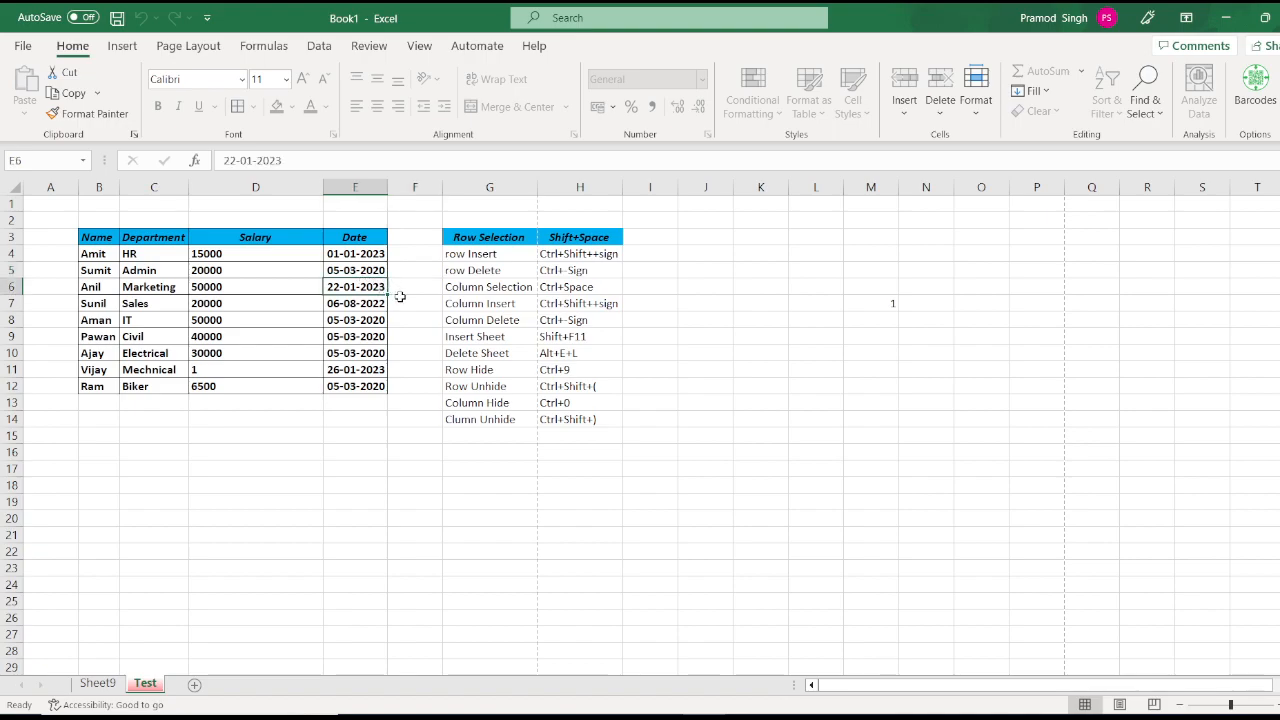
pyautogui.doubleClick(400, 297)
pyautogui.doubleClick(411, 274)
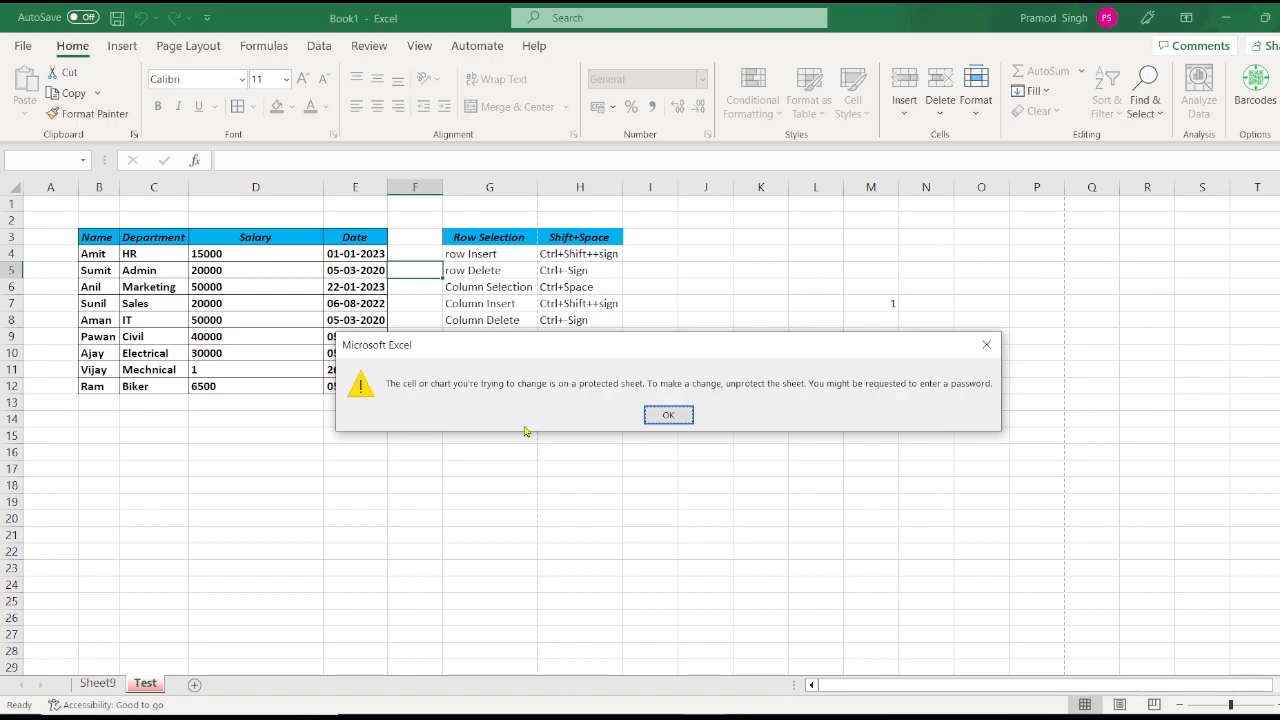
pyautogui.click(666, 415)
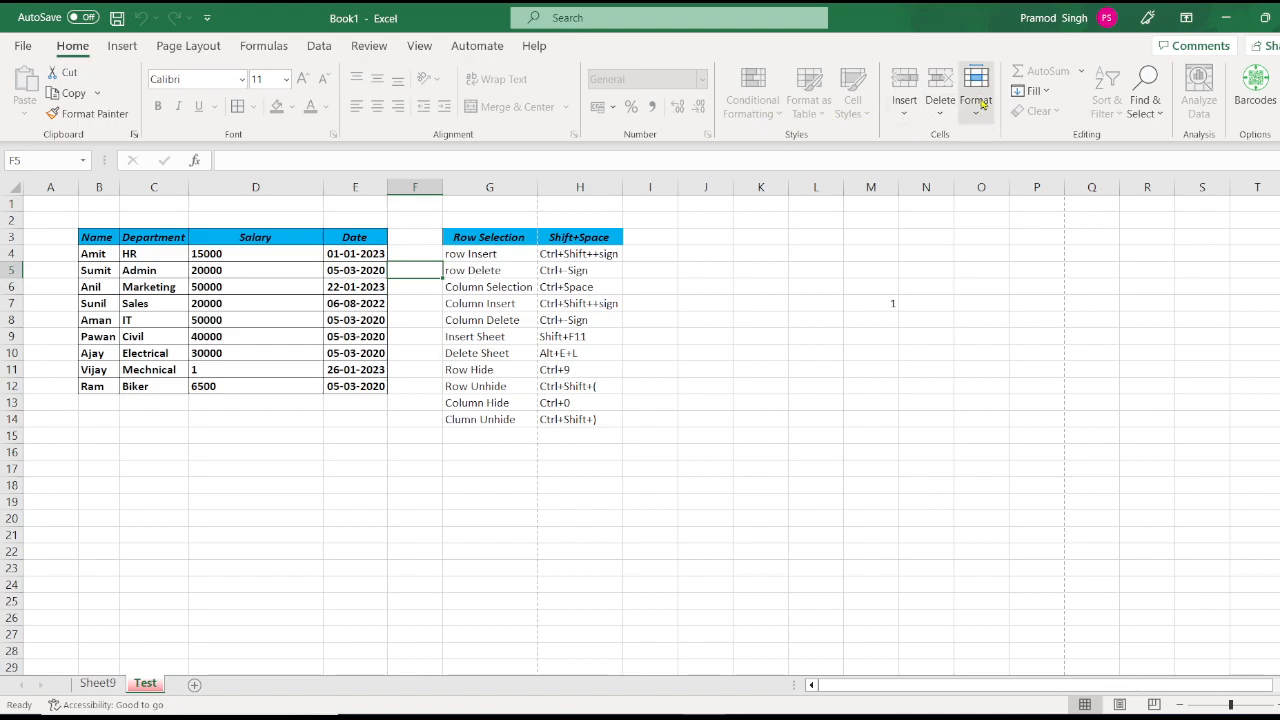
# Step: Unprotect the Test sheet by entering its password
pyautogui.click(594, 499)
pyautogui.click(480, 321)
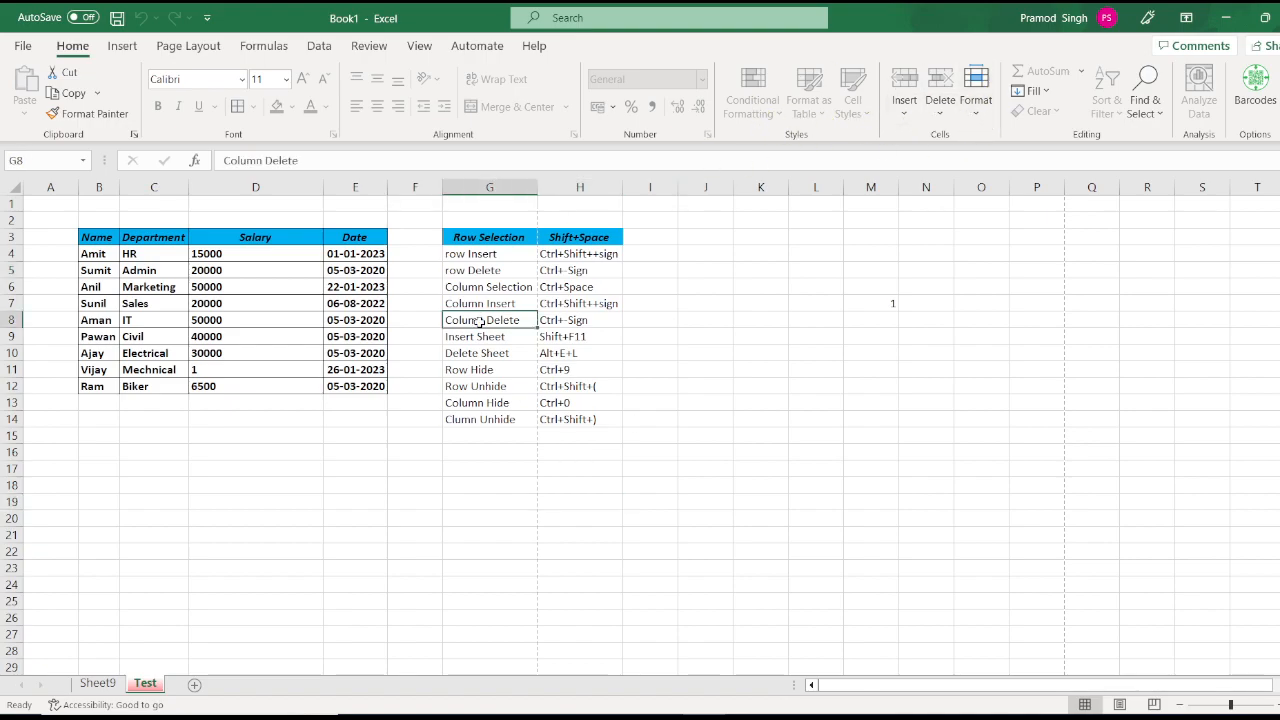
pyautogui.click(978, 110)
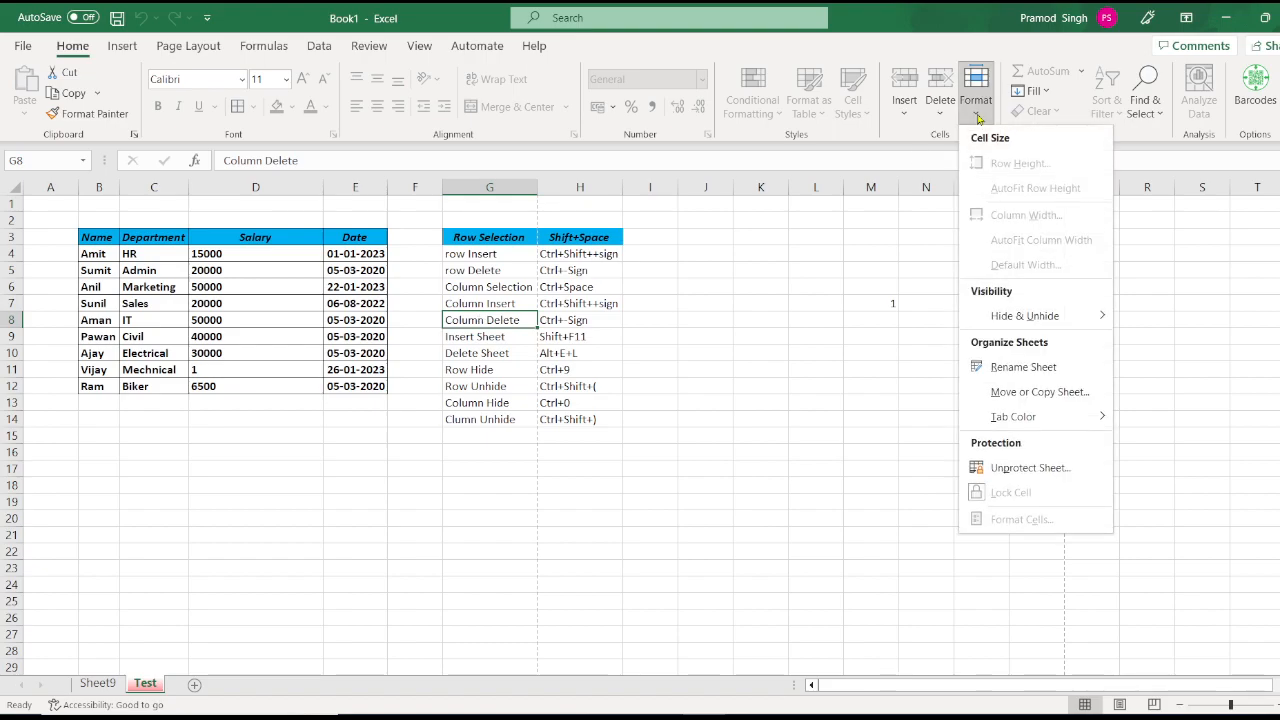
pyautogui.click(1030, 467)
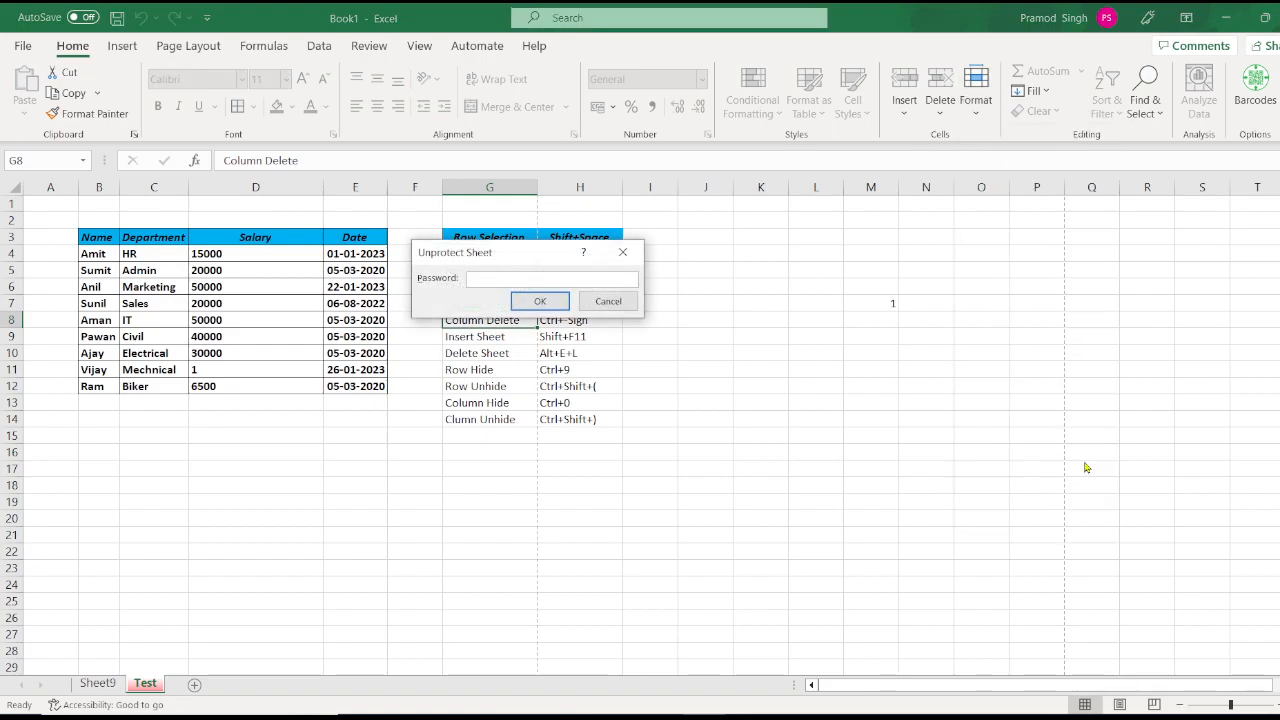
pyautogui.write('123')
pyautogui.press('Return')
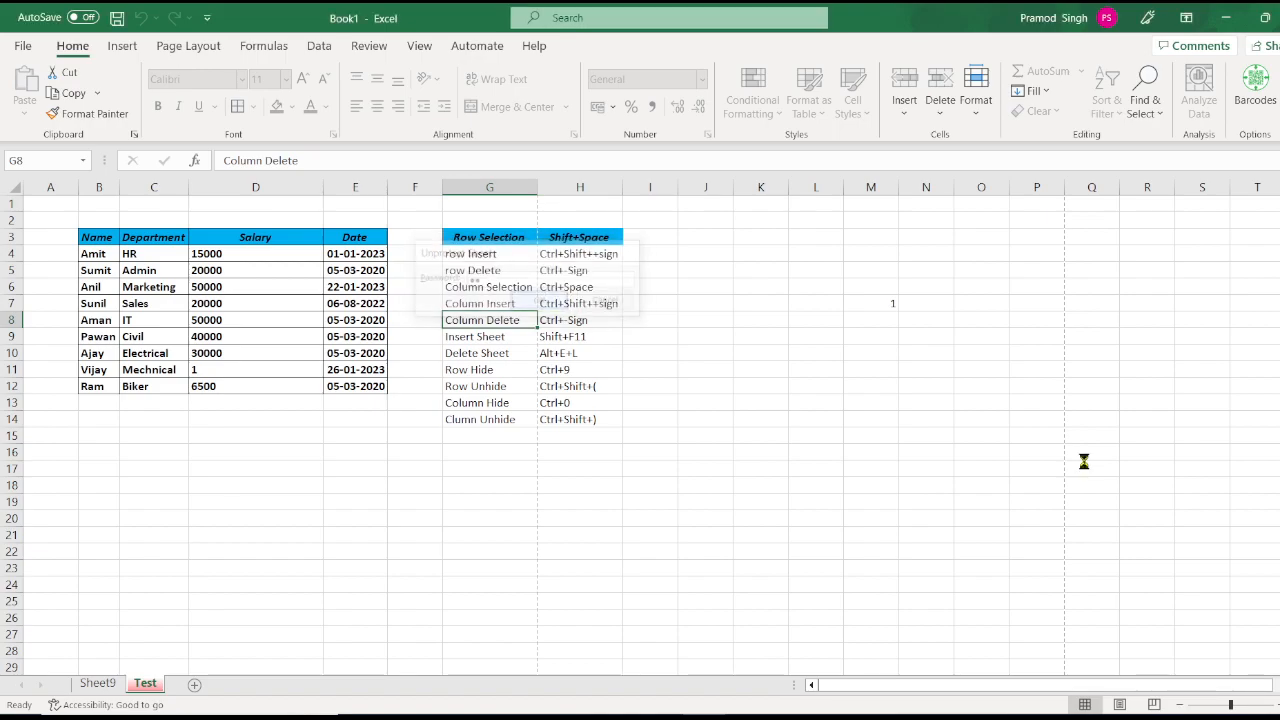
# Step: Confirm the sheet is editable by typing test text in J8, then erase it
pyautogui.click(708, 317)
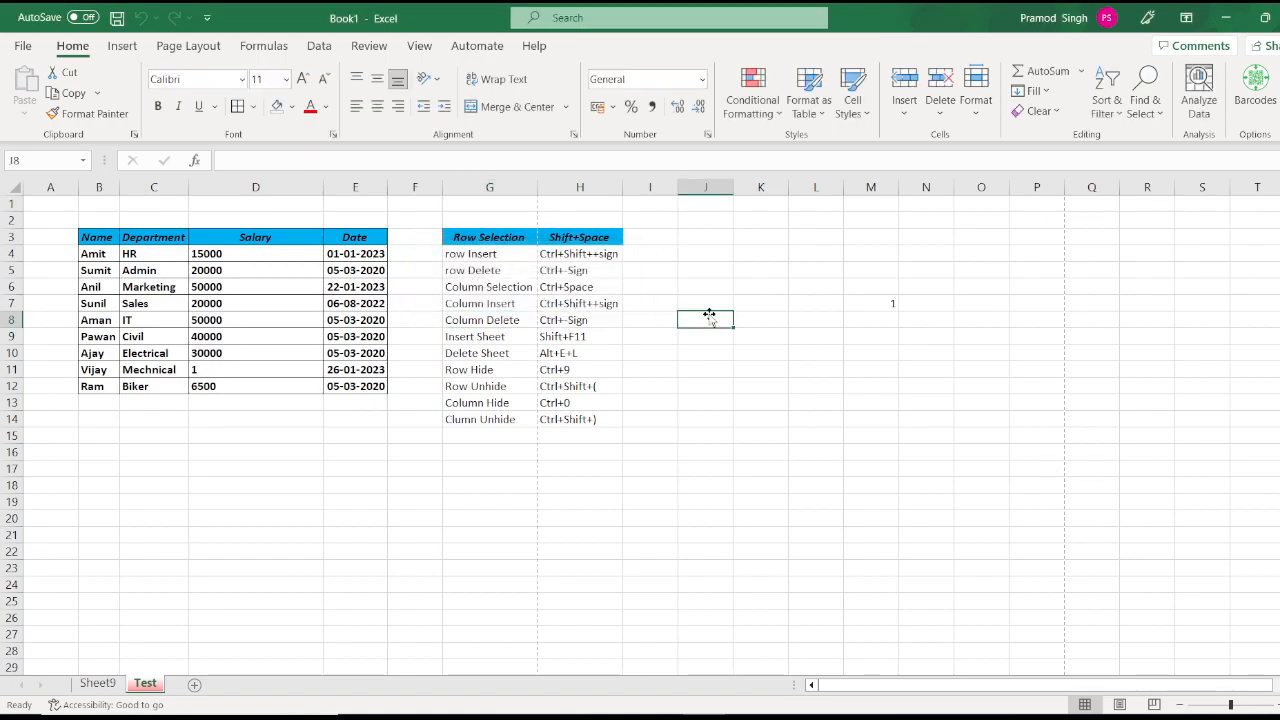
pyautogui.write('asd')
pyautogui.press('BackSpace')
pyautogui.press('BackSpace')
pyautogui.press('BackSpace')
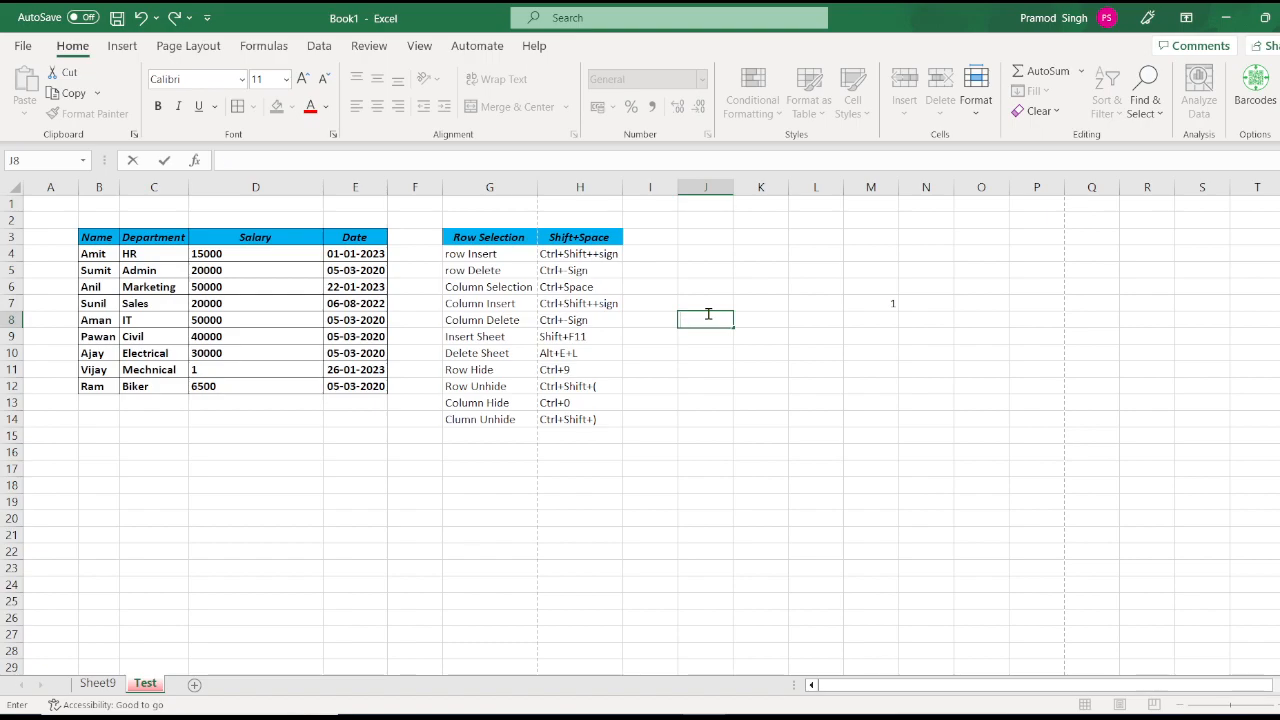
pyautogui.click(437, 240)
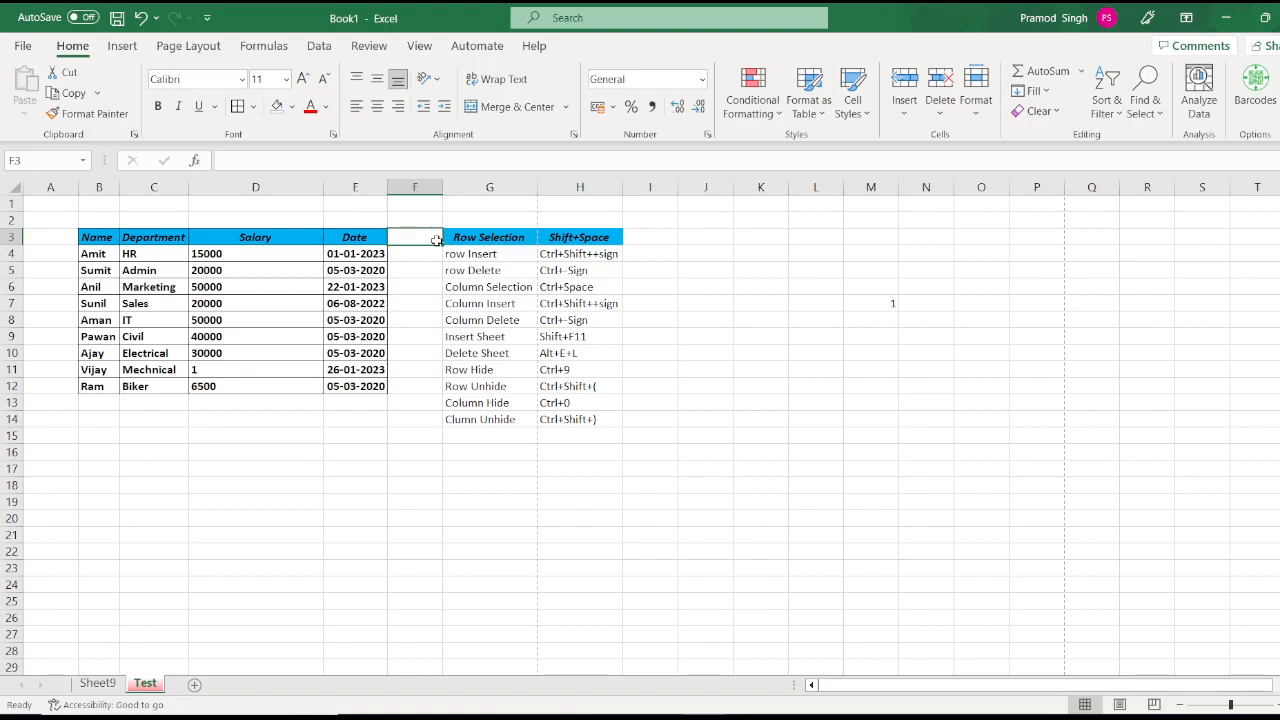
# Step: Enter the heading 'Remak' in F3 and select the Remak cells below it
pyautogui.write('Remak')
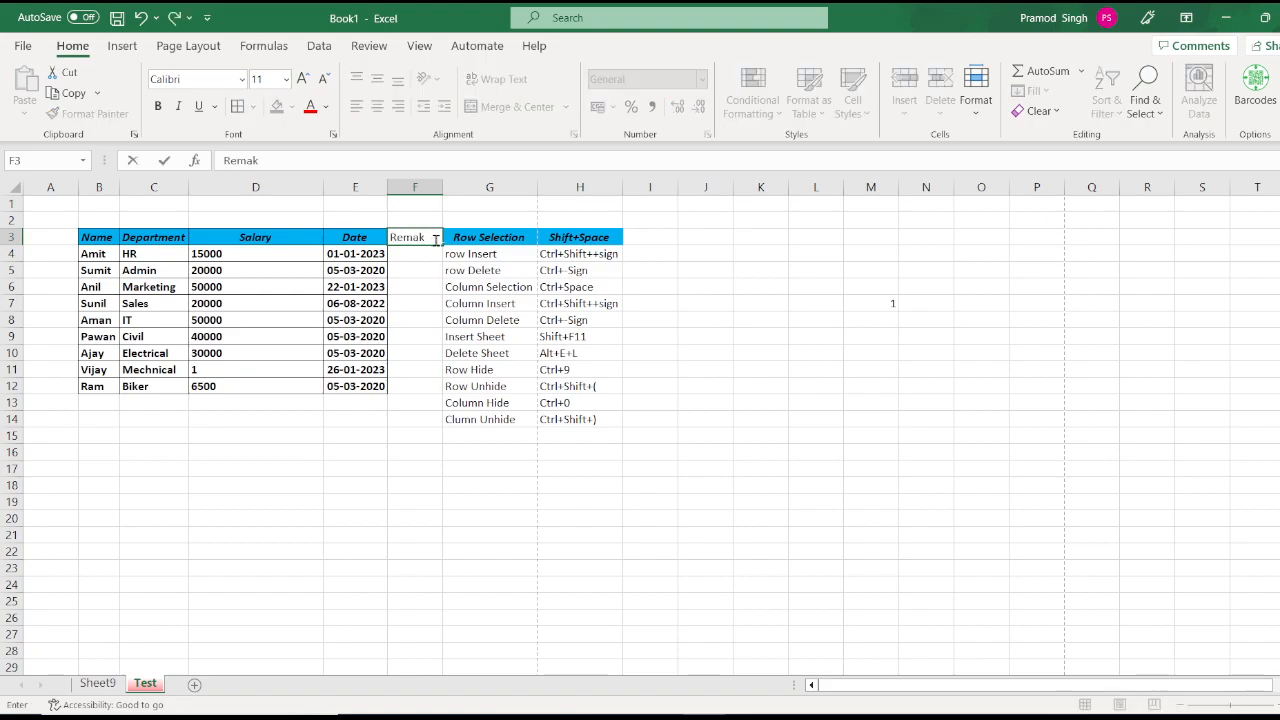
pyautogui.press('Return')
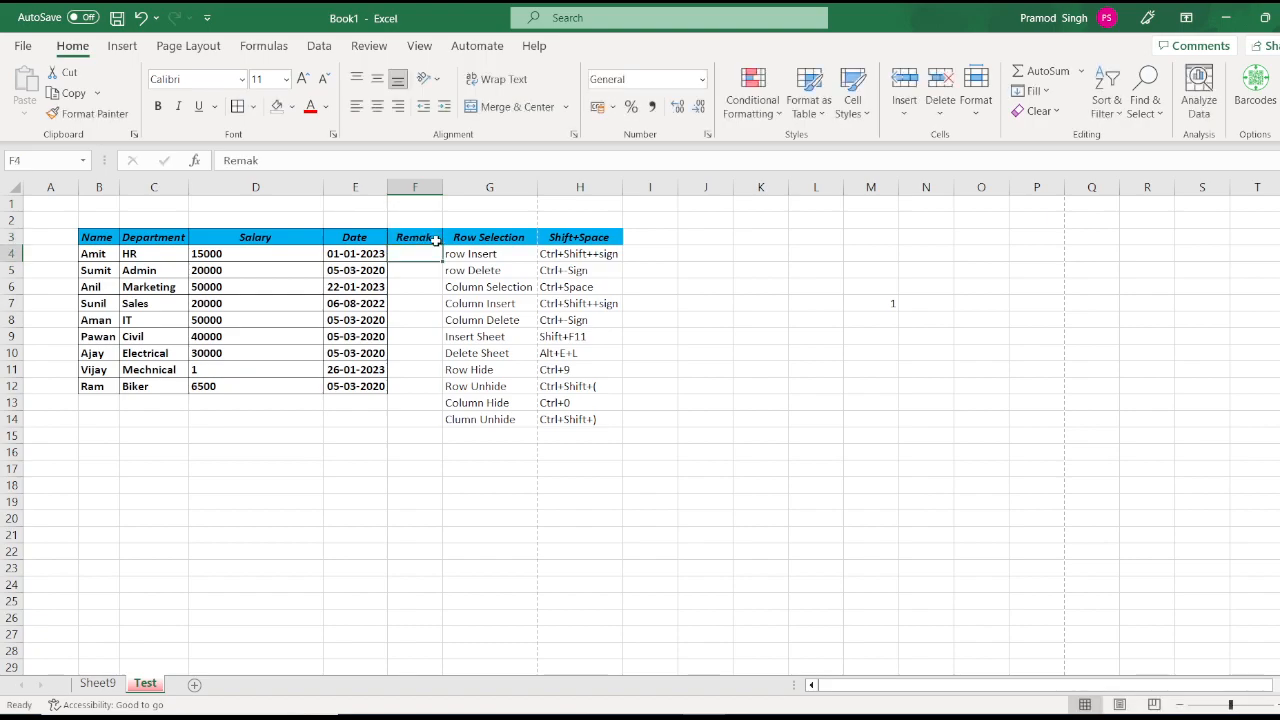
pyautogui.hotkey('shift', 'Down')
pyautogui.hotkey('shift', 'Down')
pyautogui.hotkey('shift', 'Down')
pyautogui.hotkey('shift', 'Down')
pyautogui.hotkey('shift', 'Down')
pyautogui.hotkey('shift', 'Down')
pyautogui.hotkey('shift', 'Down')
pyautogui.hotkey('shift', 'Down')
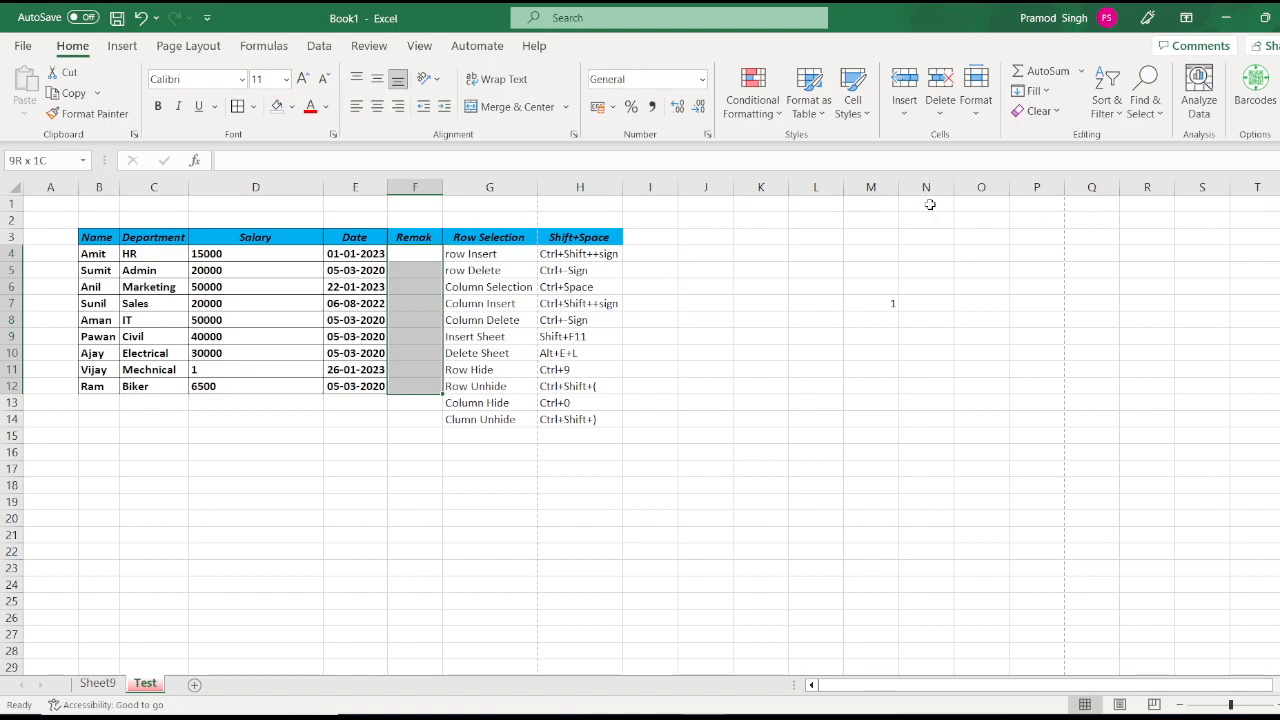
# Step: Unlock the Remak cells F4:F12, then re-protect the Test sheet with a confirmed password
pyautogui.click(979, 118)
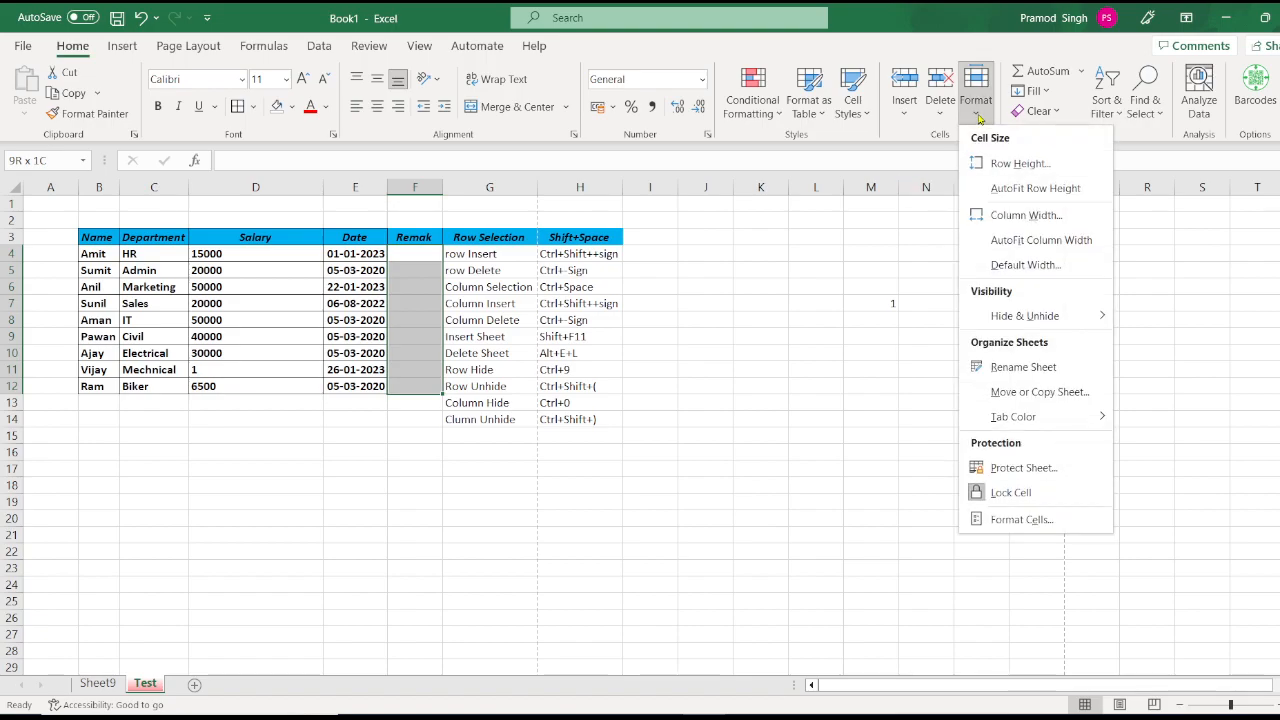
pyautogui.click(1012, 494)
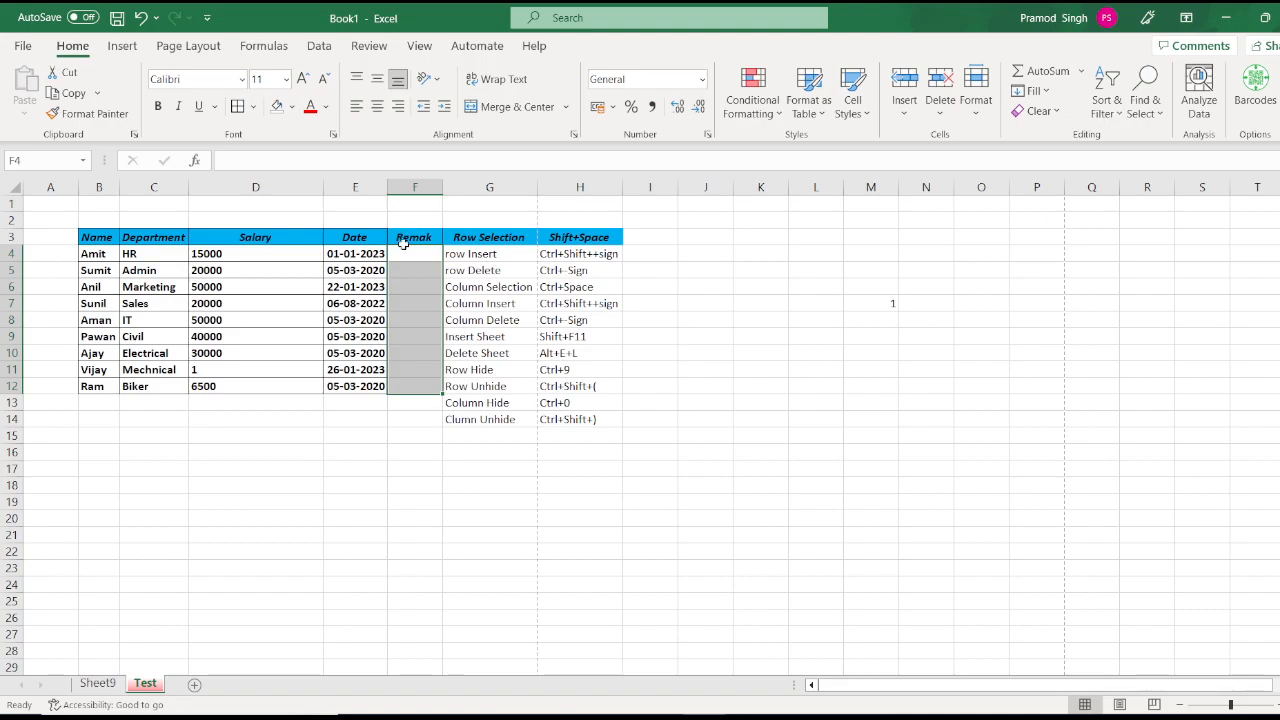
pyautogui.click(977, 116)
pyautogui.click(1050, 468)
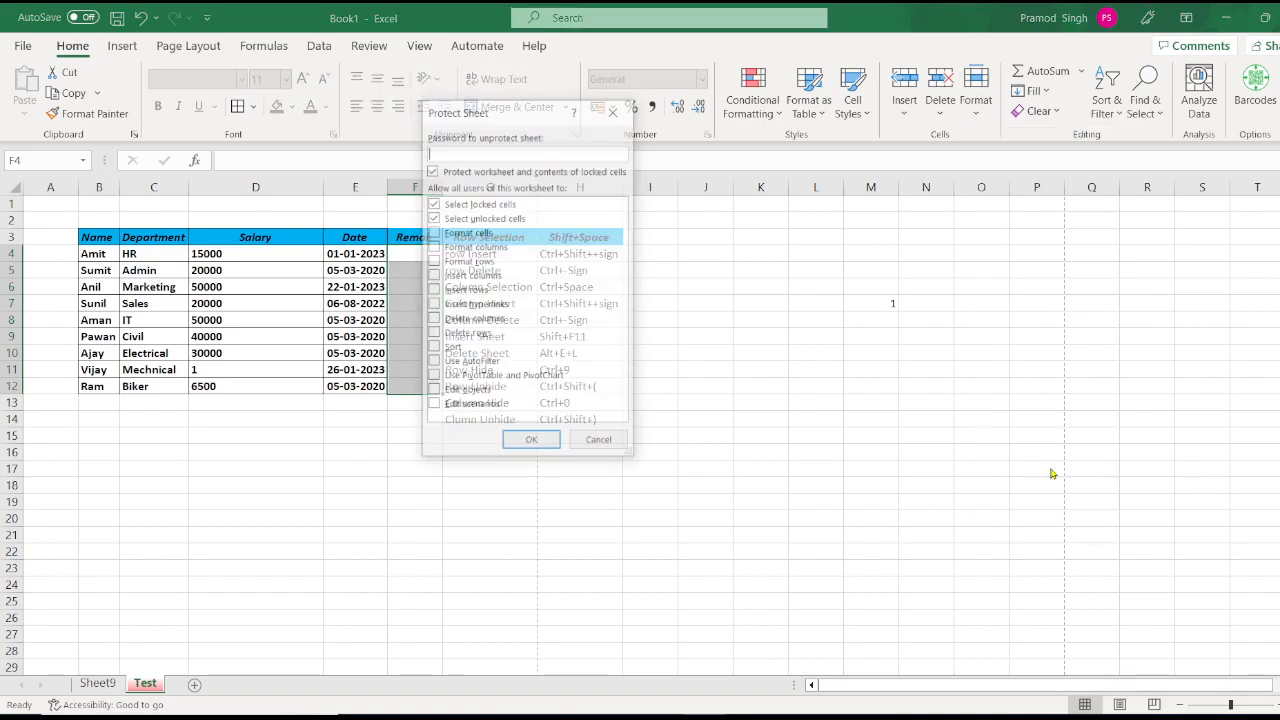
pyautogui.write('12')
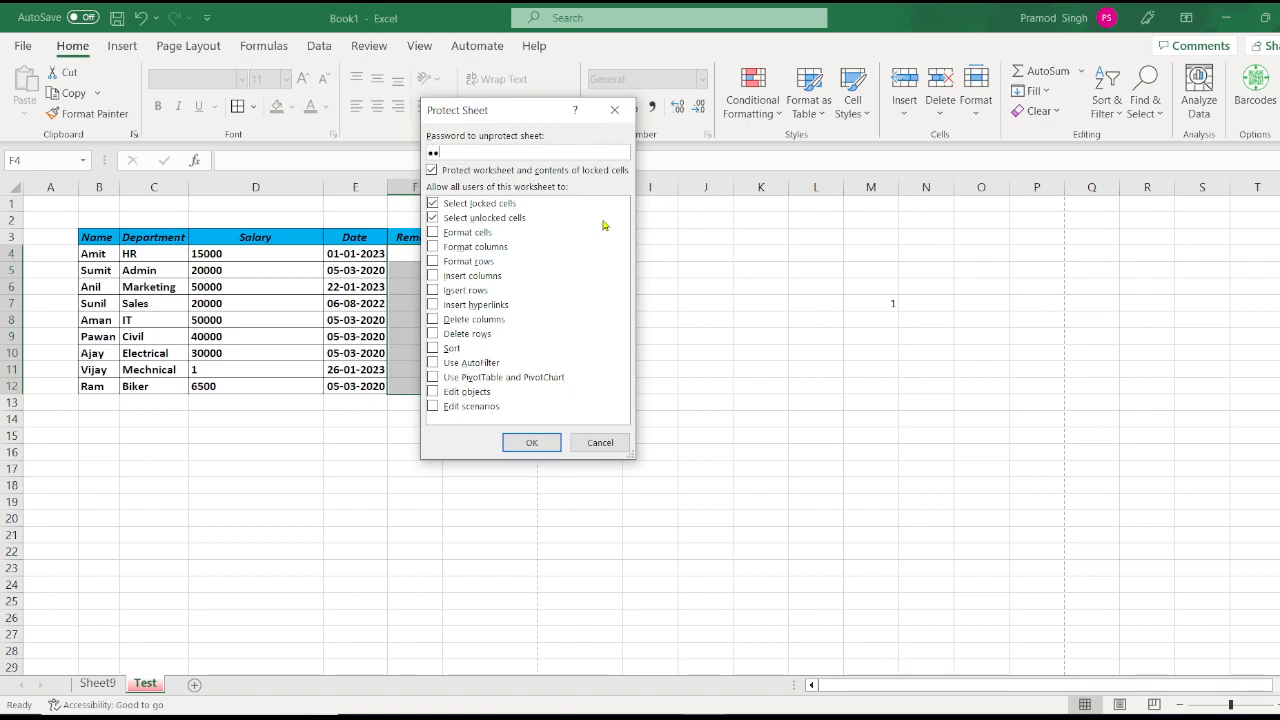
pyautogui.click(531, 443)
pyautogui.write('12')
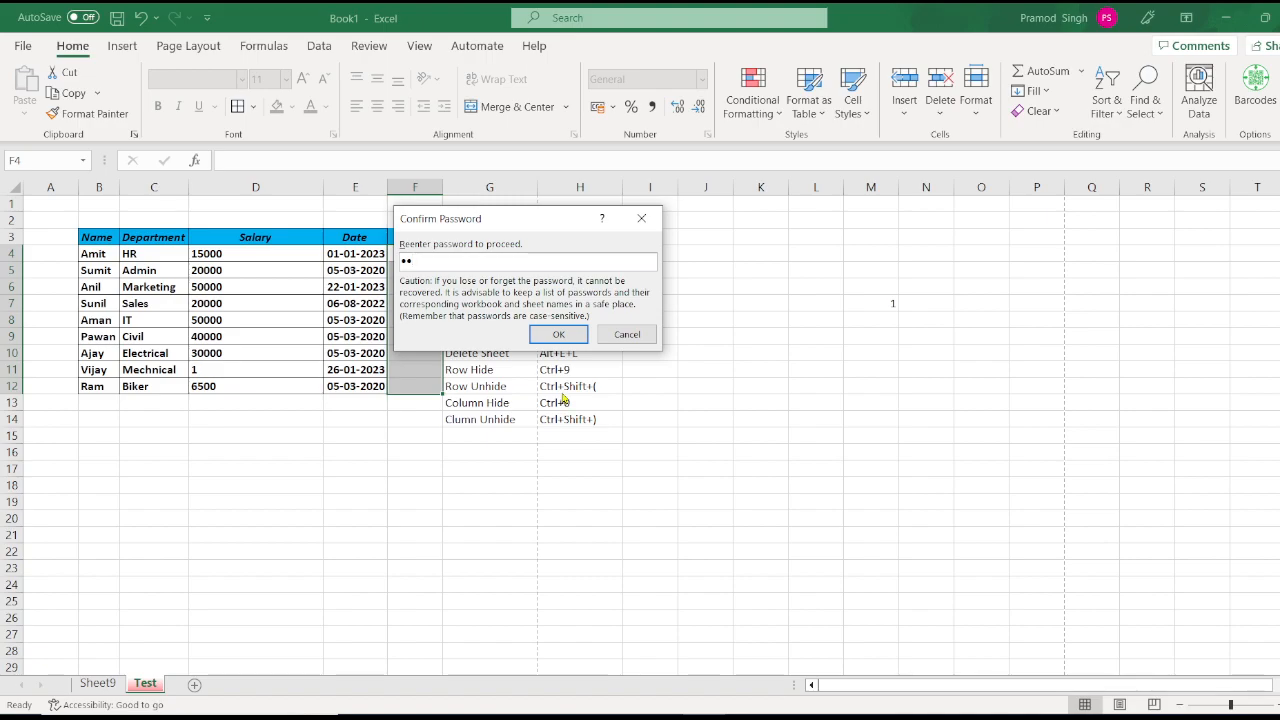
pyautogui.click(561, 334)
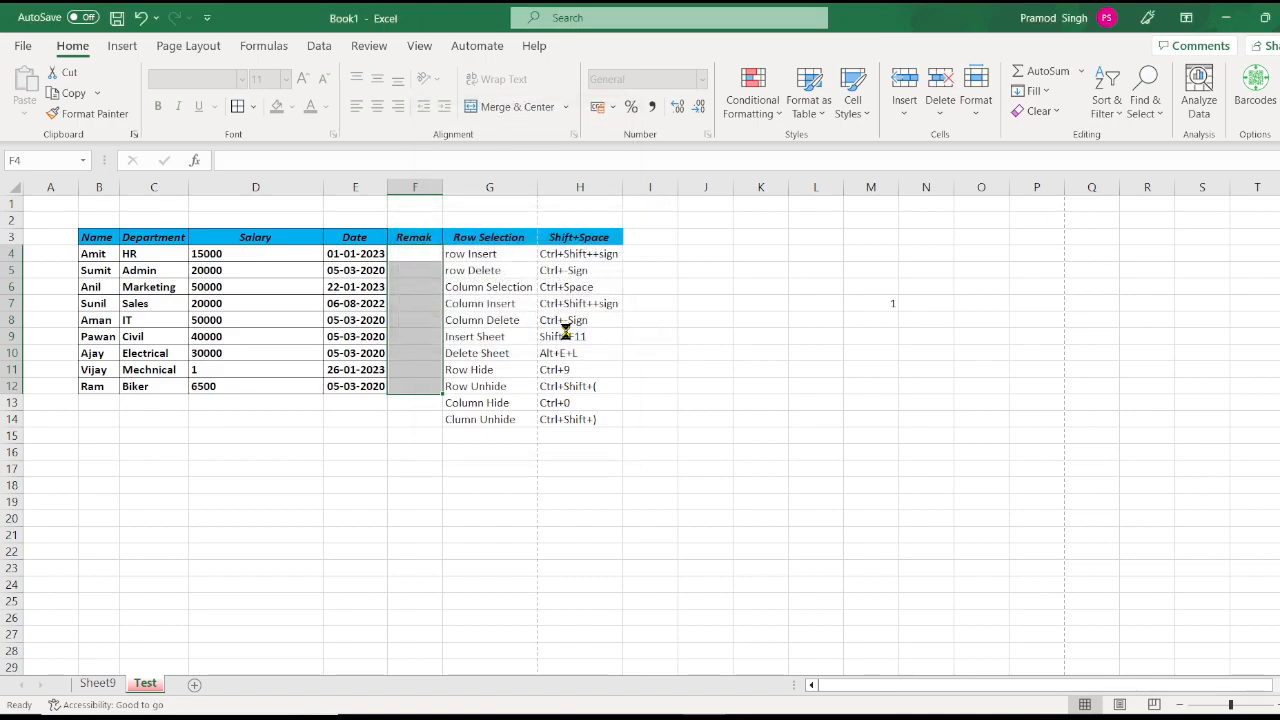
pyautogui.click(655, 284)
# Step: Verify locked cell I6 rejects edits while Remak cells F4–F10 accept test remarks
pyautogui.doubleClick(656, 287)
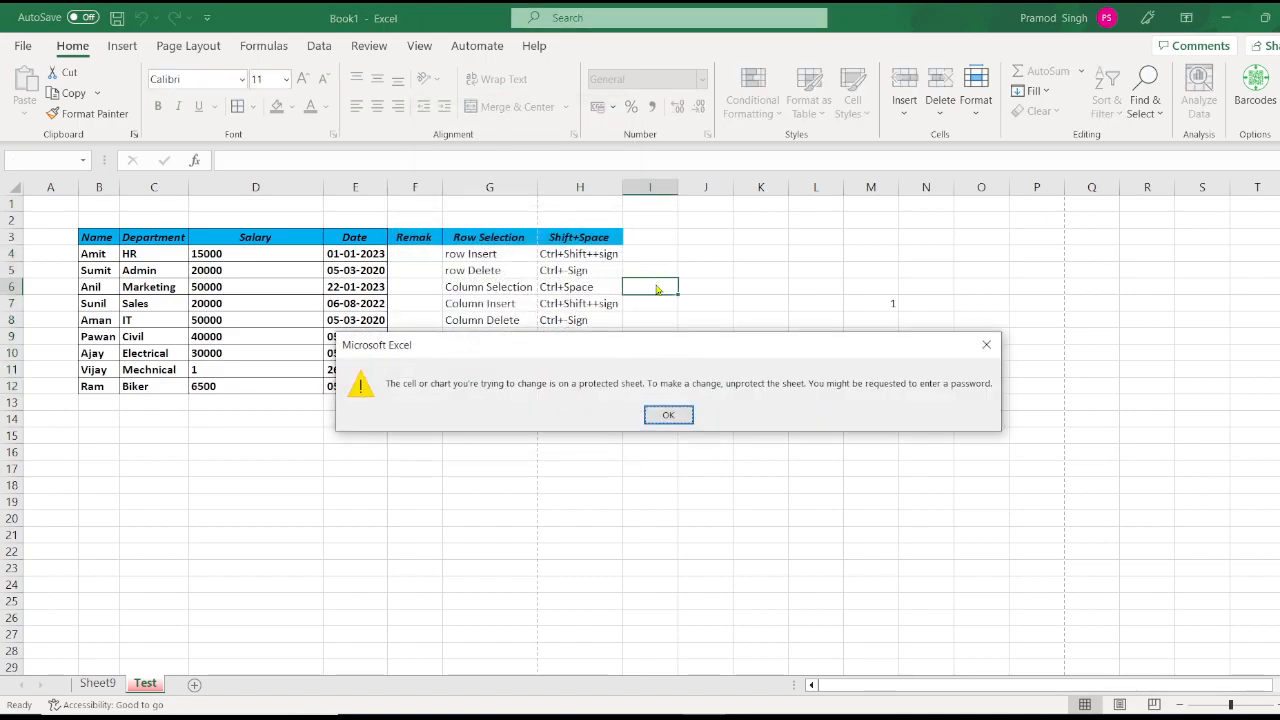
pyautogui.press('Return')
pyautogui.click(423, 254)
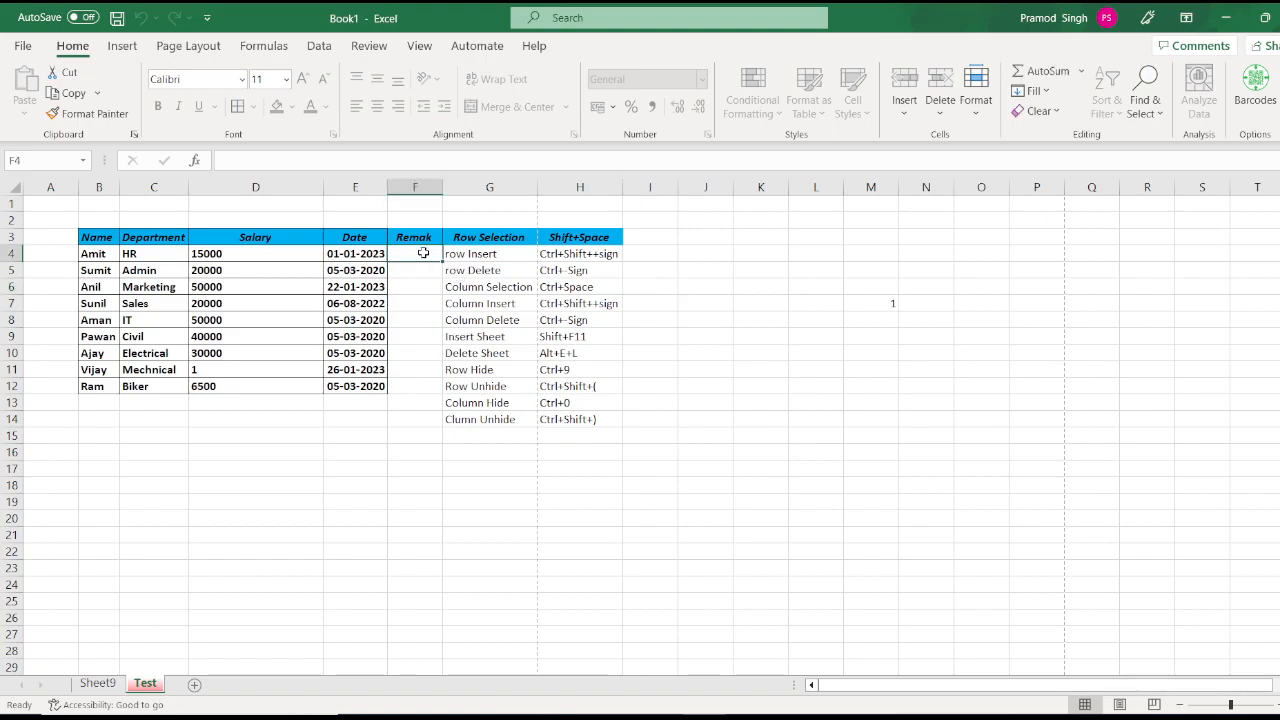
pyautogui.write('hfddf')
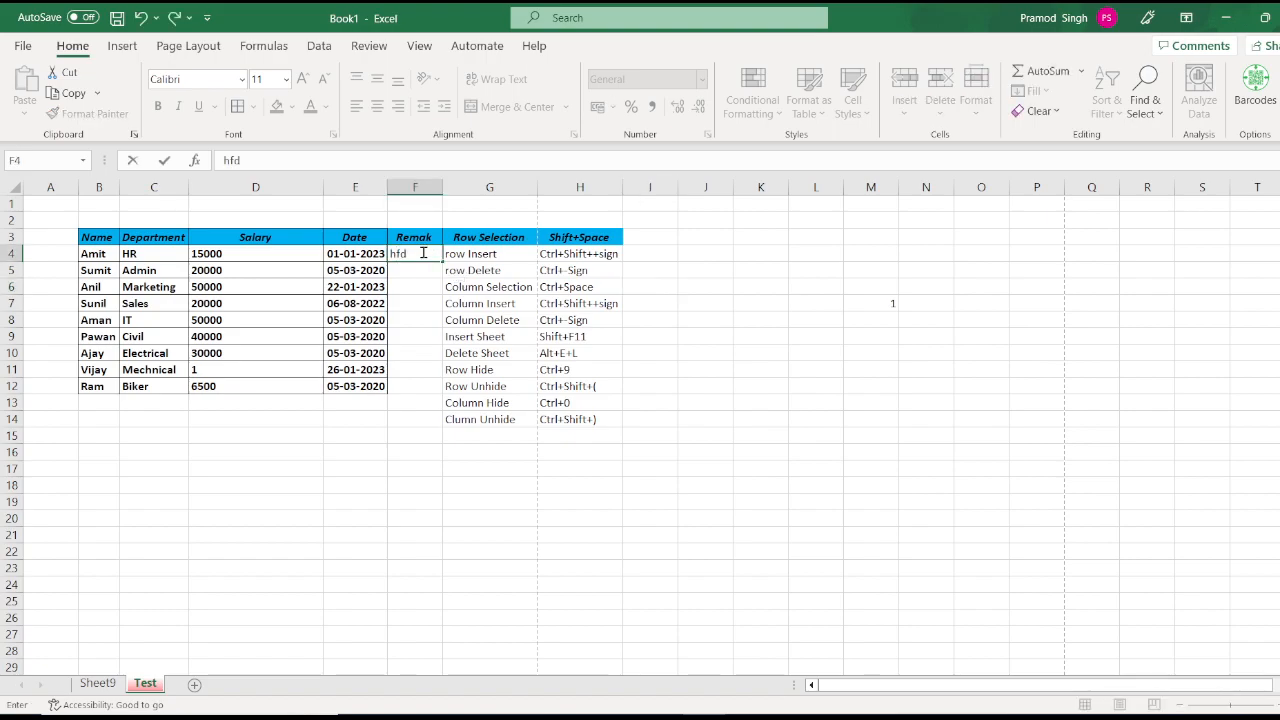
pyautogui.press('Return')
pyautogui.press('Return')
pyautogui.write('dfdfd')
pyautogui.press('Return')
pyautogui.press('Return')
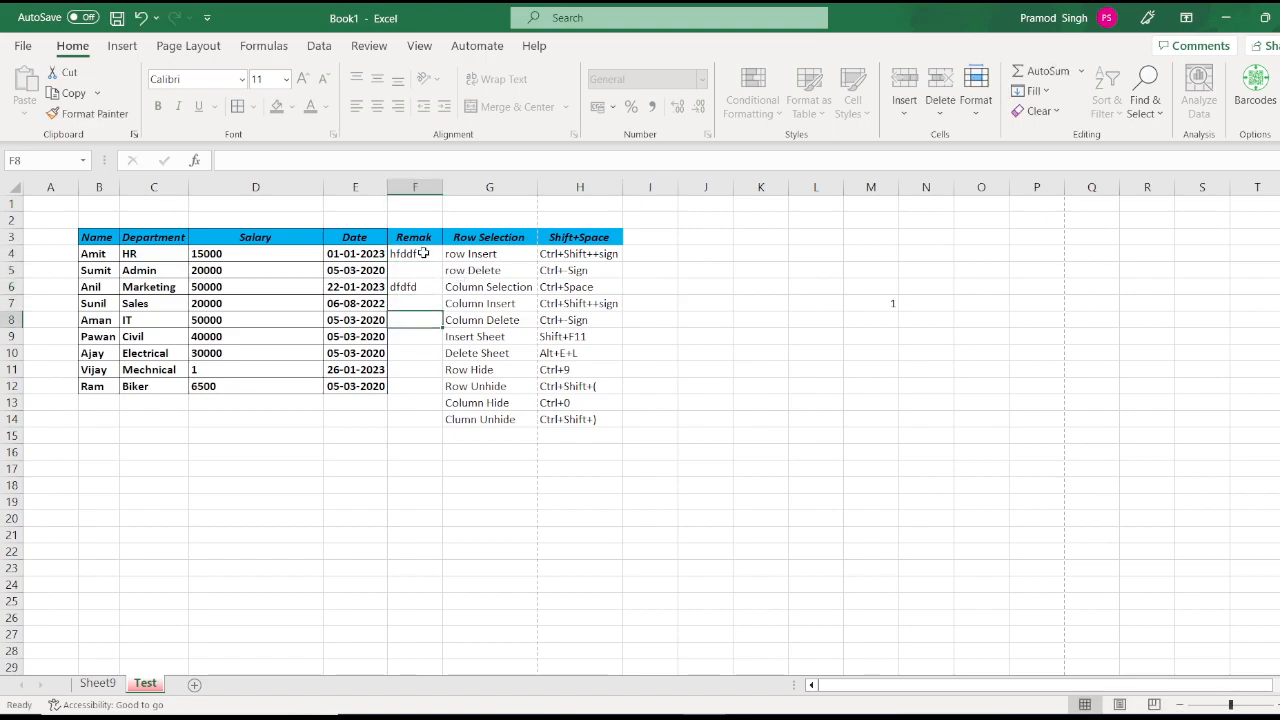
pyautogui.write('dfdfd')
pyautogui.press('Return')
pyautogui.press('Return')
pyautogui.write('dfdfd')
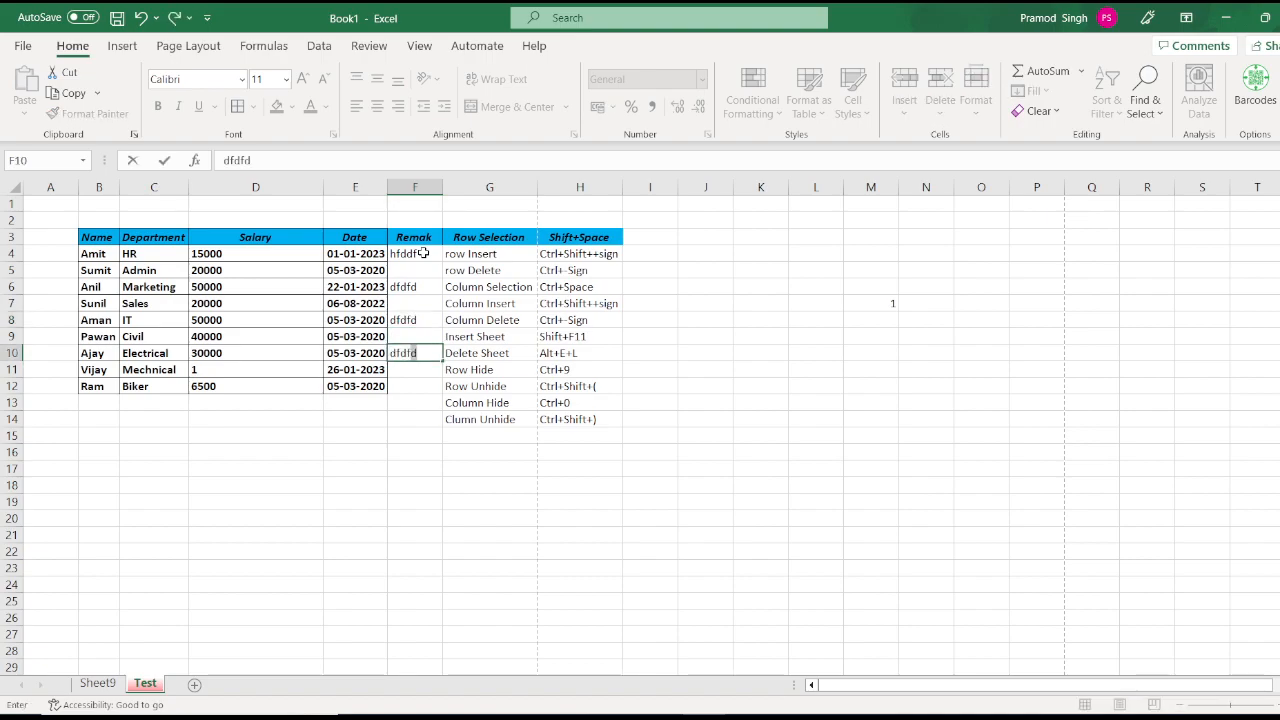
pyautogui.press('Up')
pyautogui.press('Up')
pyautogui.press('Up')
pyautogui.press('Up')
pyautogui.press('Up')
pyautogui.press('Up')
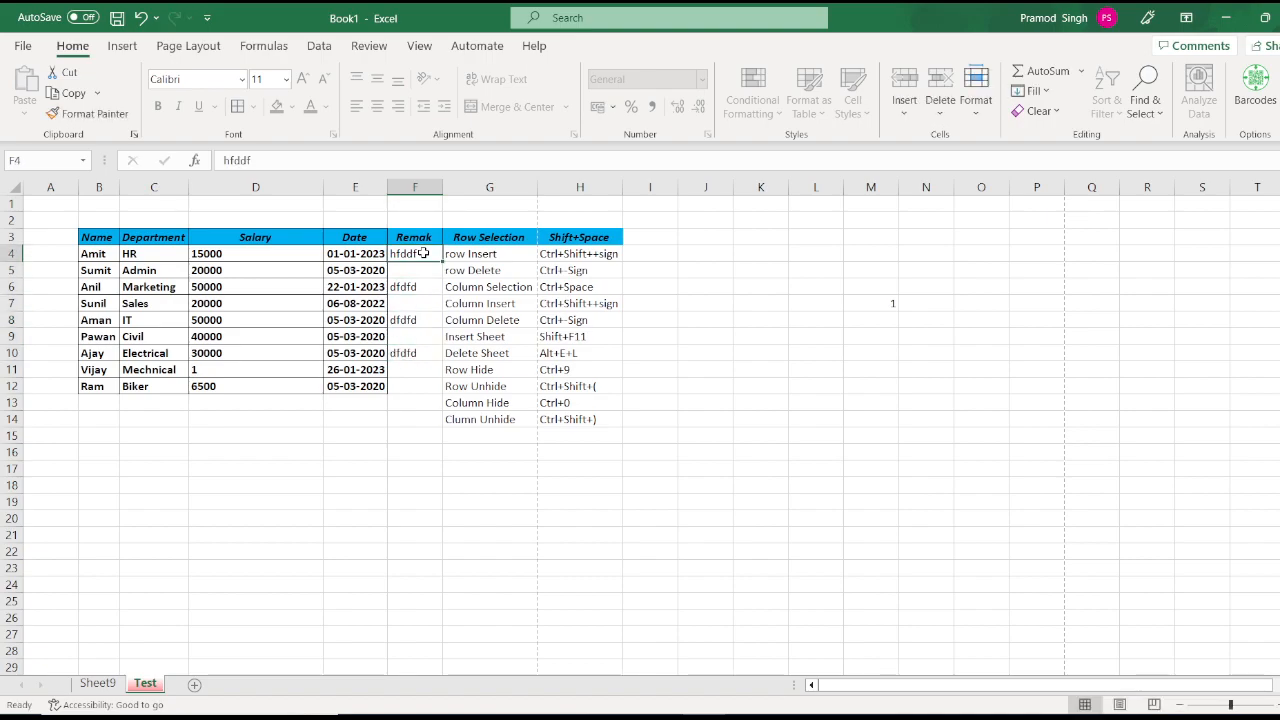
# Step: Select F4:F12 and delete the test remarks
pyautogui.hotkey('shift', 'Down')
pyautogui.hotkey('shift', 'Down')
pyautogui.hotkey('shift', 'Down')
pyautogui.hotkey('shift', 'Down')
pyautogui.hotkey('shift', 'Down')
pyautogui.hotkey('shift', 'Down')
pyautogui.hotkey('shift', 'Down')
pyautogui.hotkey('shift', 'Down')
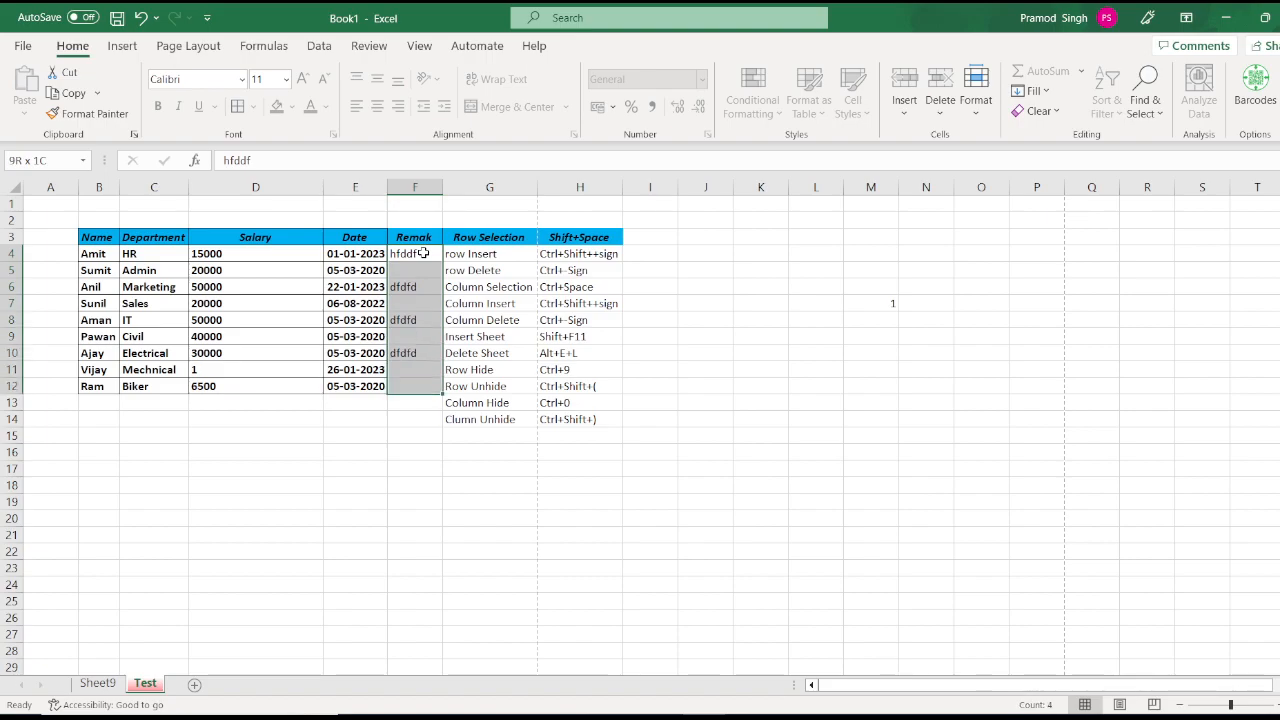
pyautogui.press('Delete')
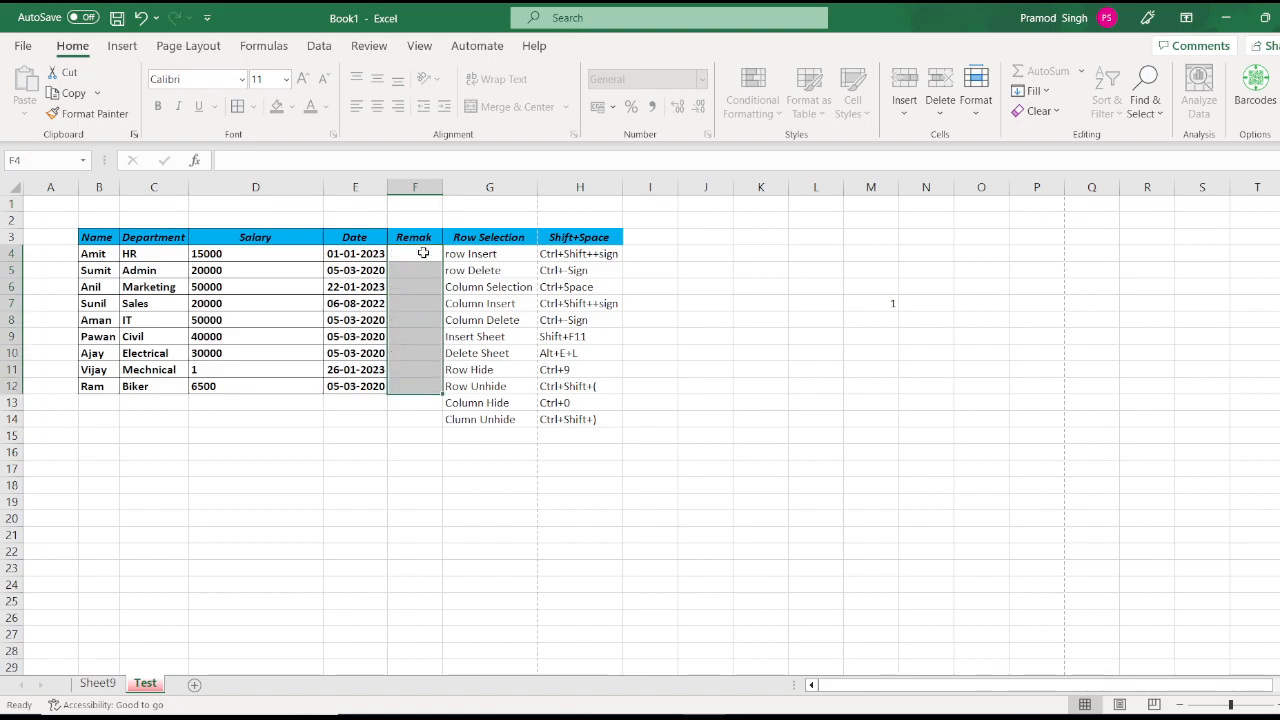
pyautogui.click(688, 283)
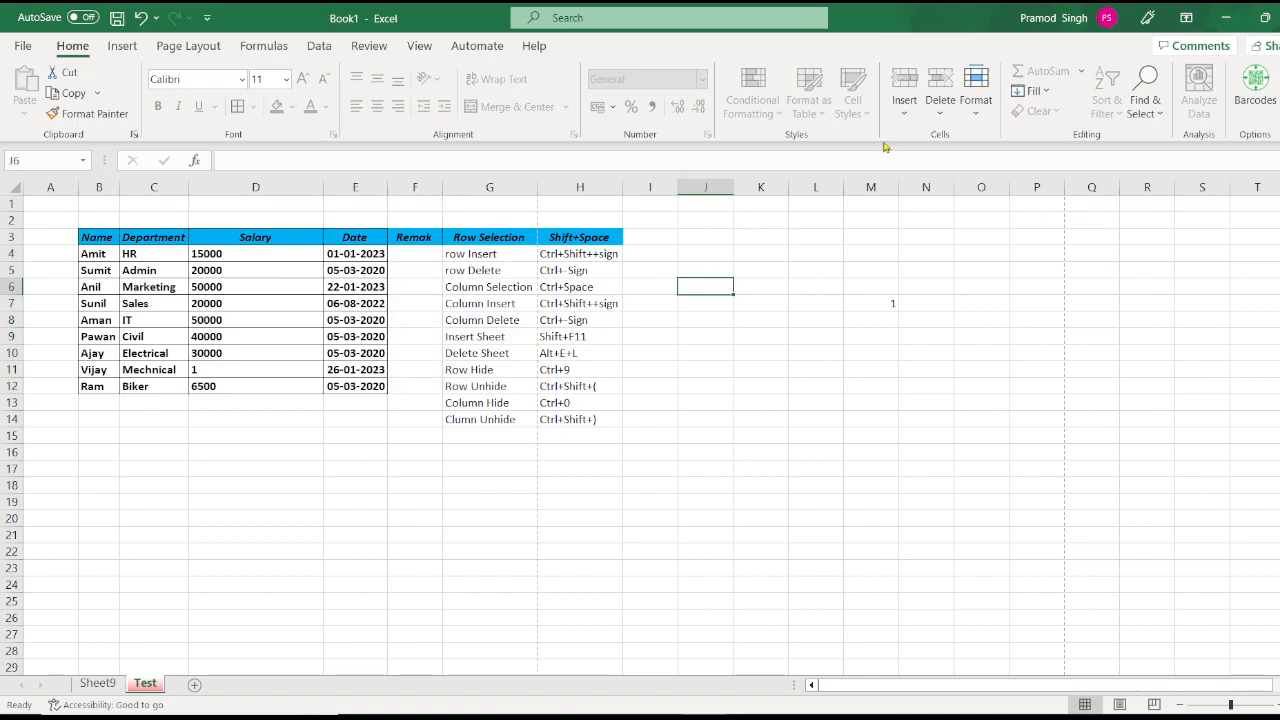
pyautogui.click(986, 119)
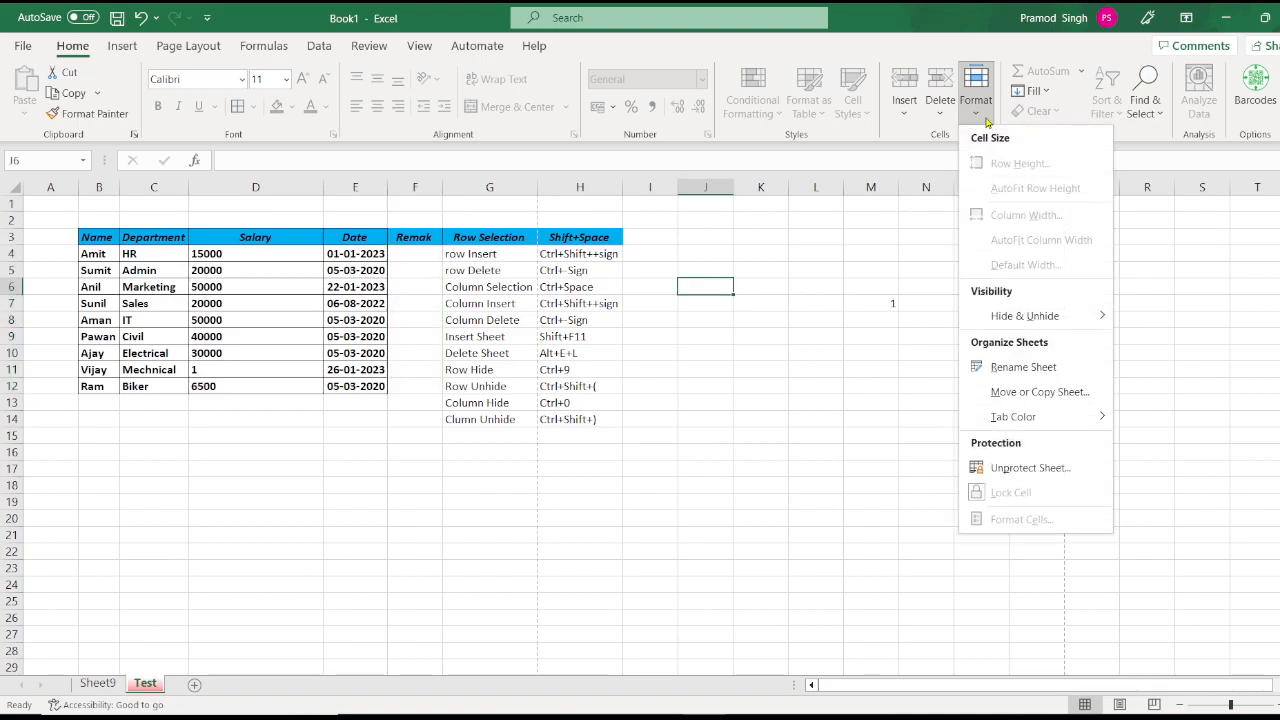
pyautogui.click(1076, 396)
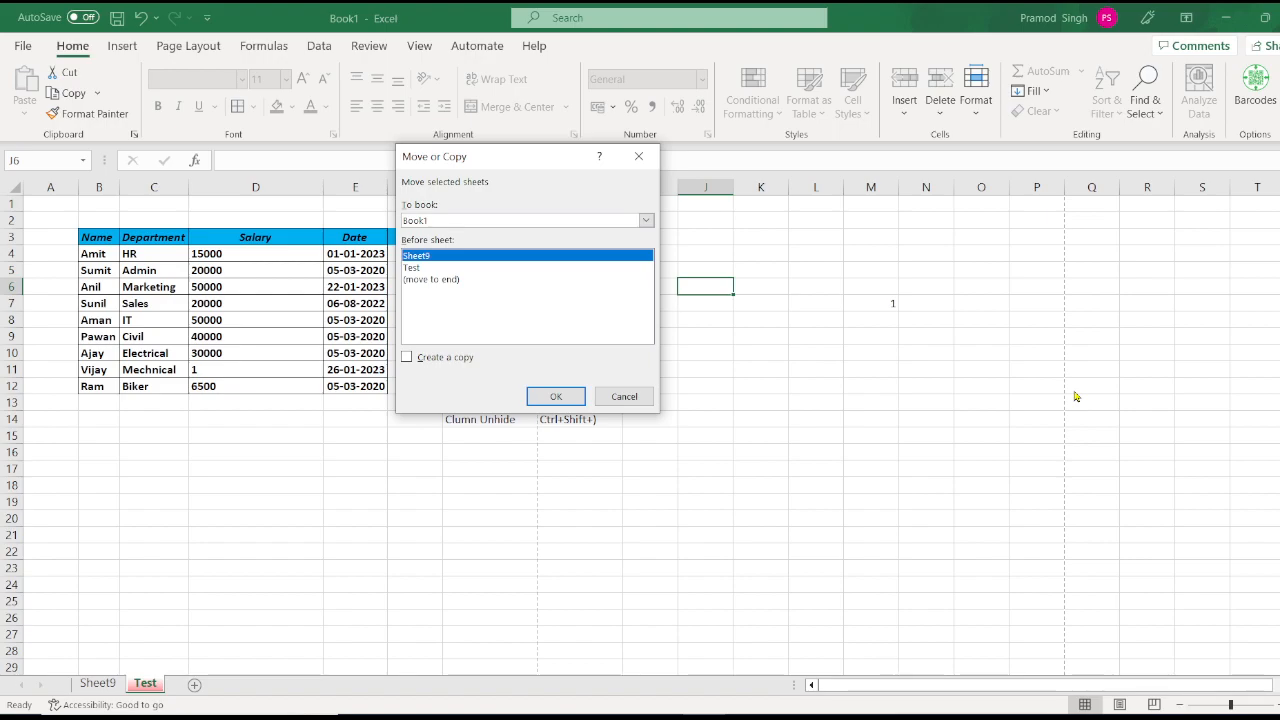
pyautogui.click(646, 221)
pyautogui.click(540, 254)
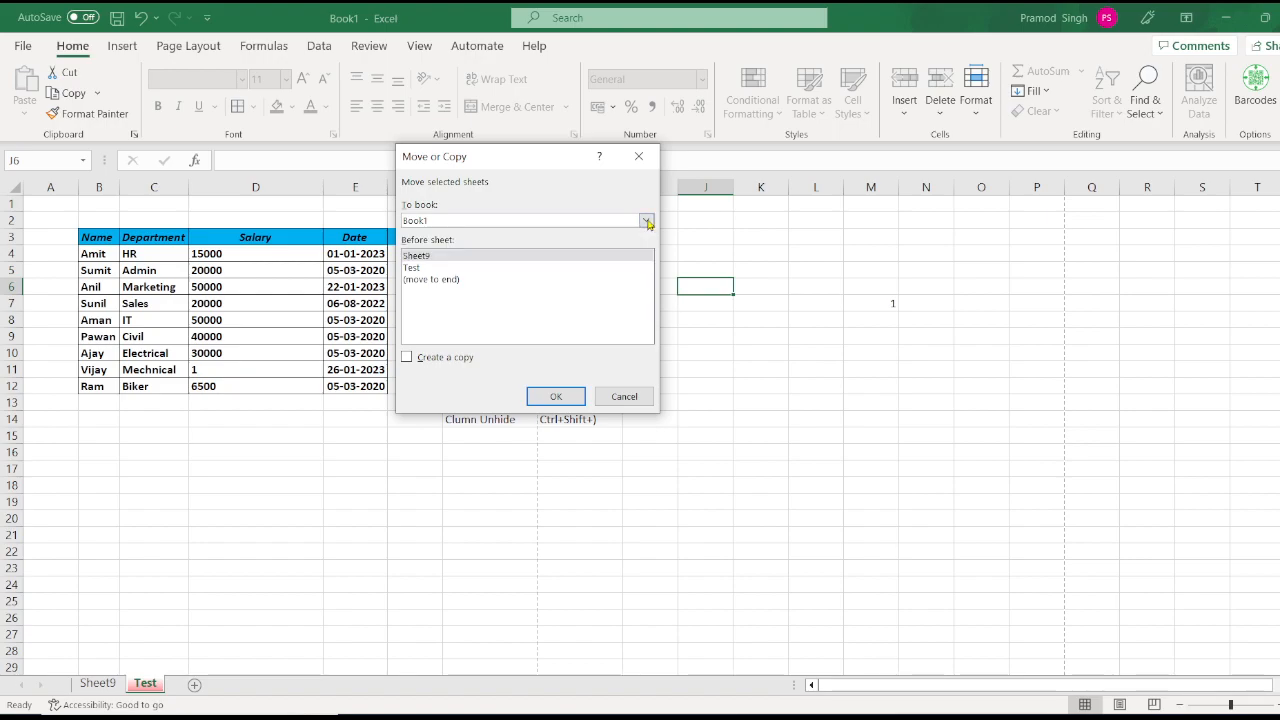
pyautogui.click(540, 258)
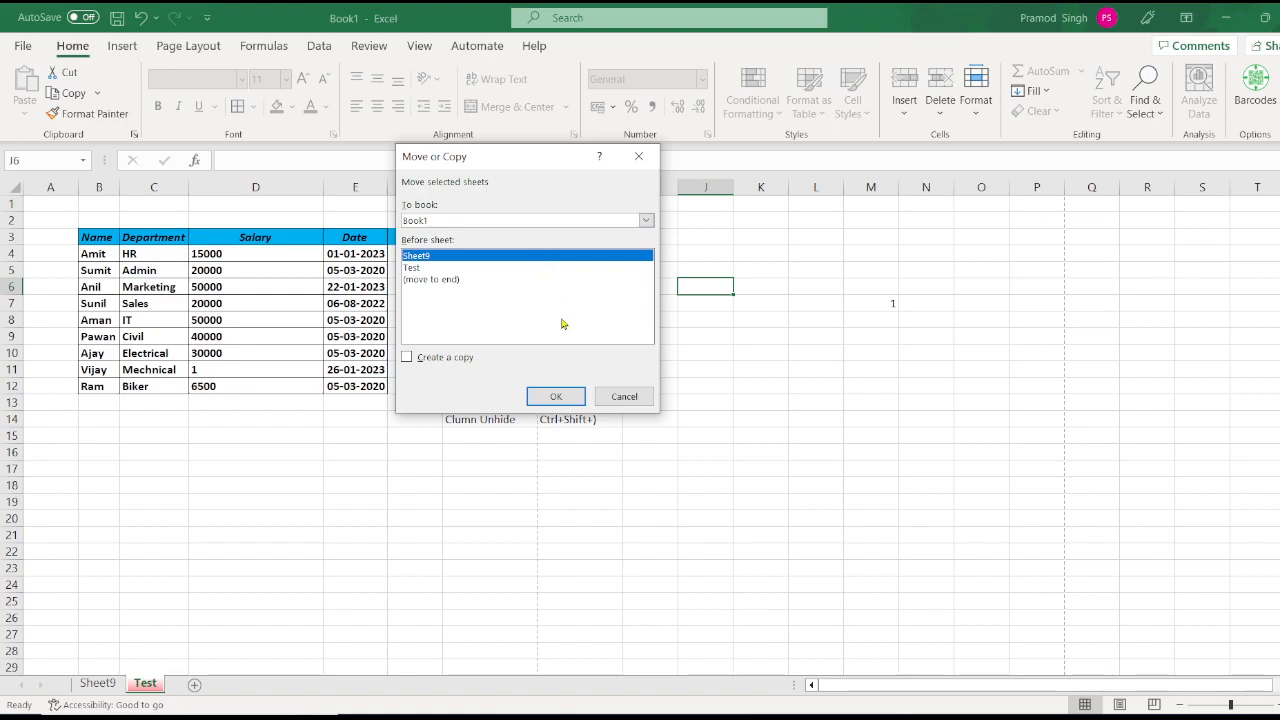
pyautogui.click(622, 396)
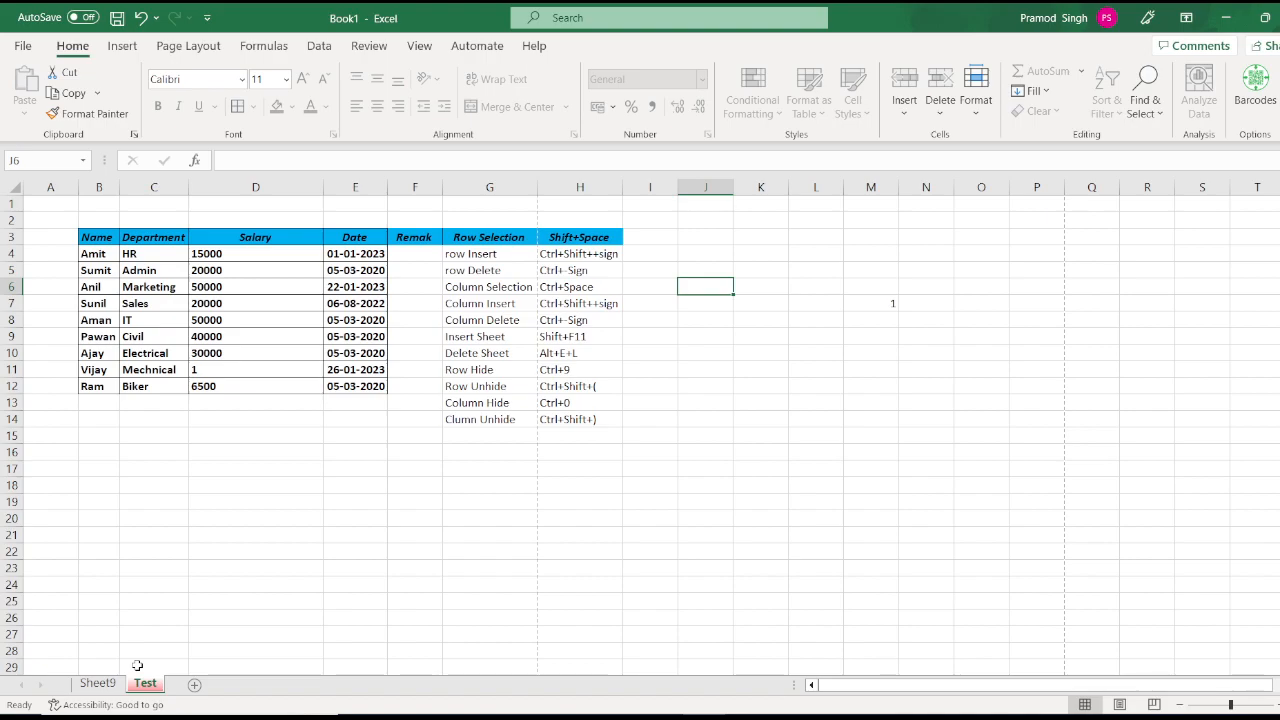
# Step: Create a new blank workbook Book2 and switch back to Book1
pyautogui.hotkey('ctrl', 'n')
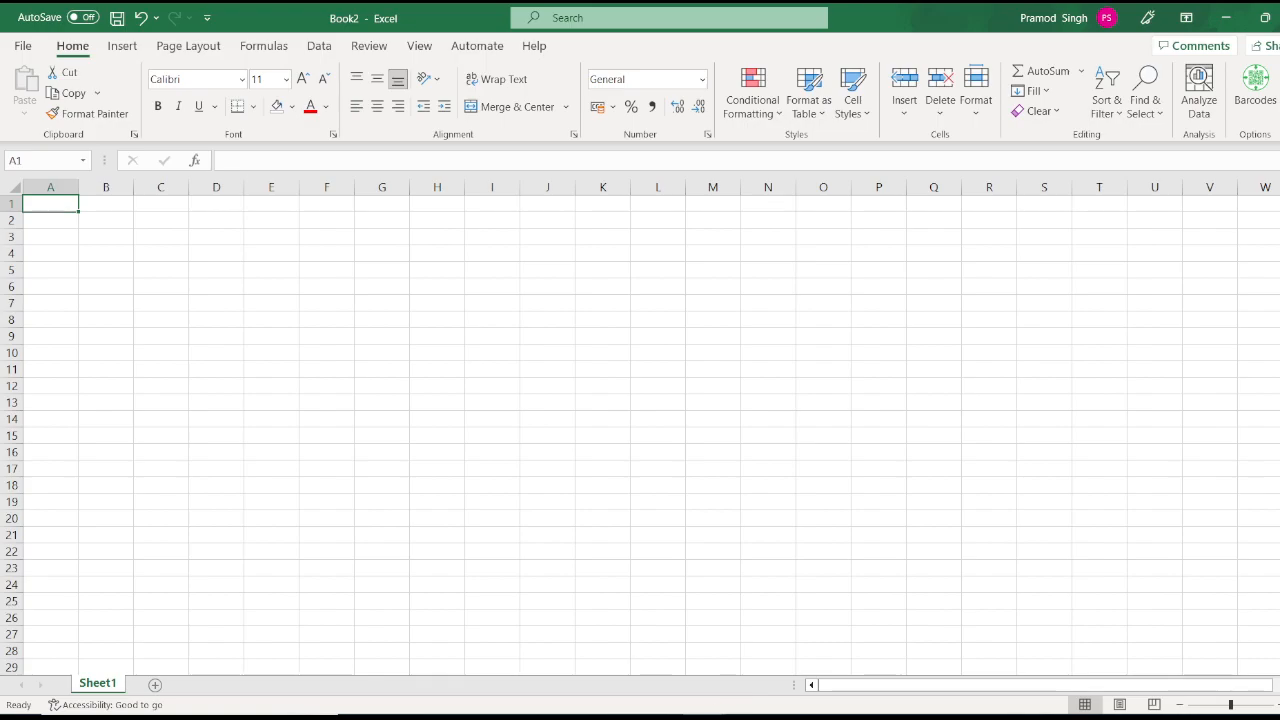
pyautogui.click(706, 718)
pyautogui.click(666, 690)
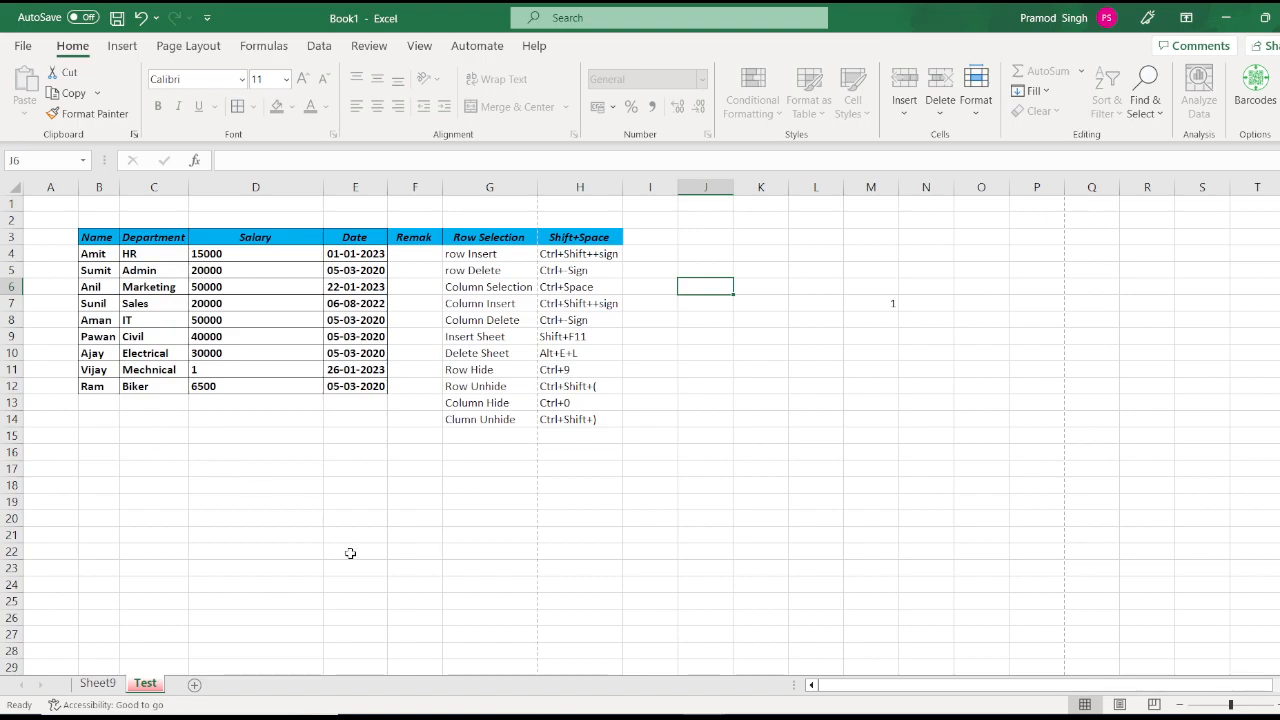
# Step: Unprotect the Test sheet in Book1 by entering its password
pyautogui.click(976, 95)
pyautogui.click(1045, 467)
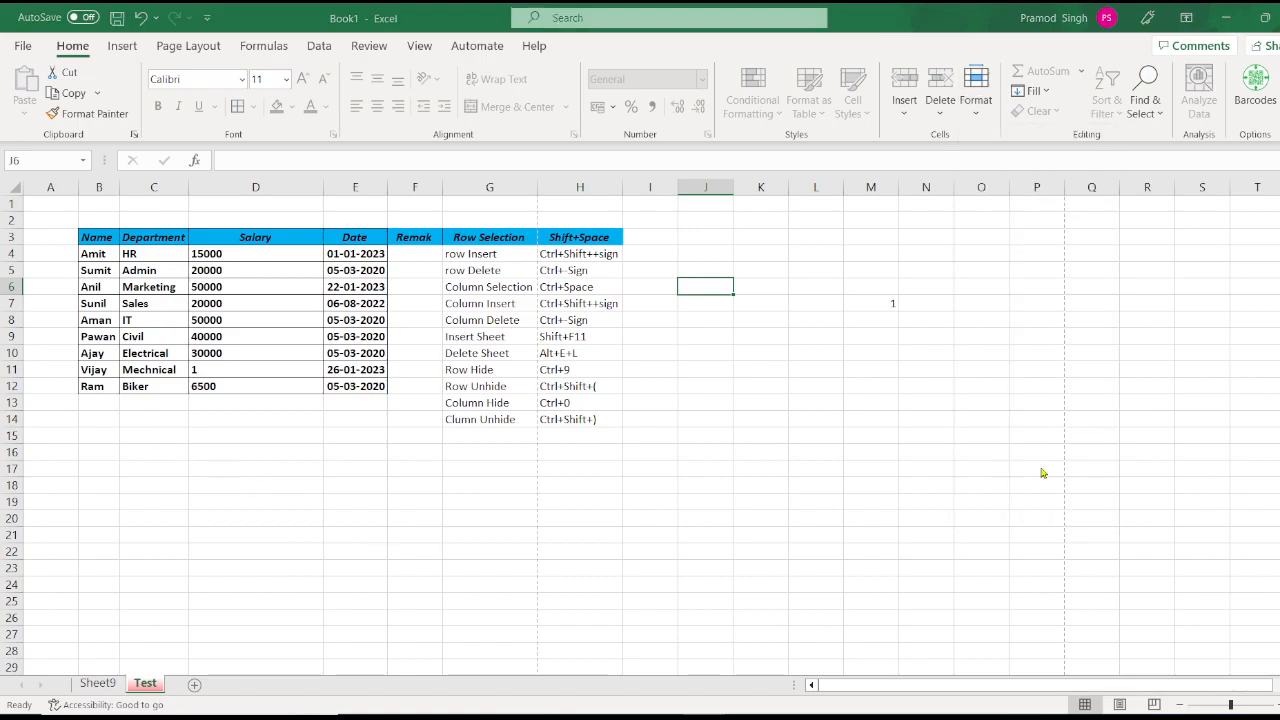
pyautogui.write('12')
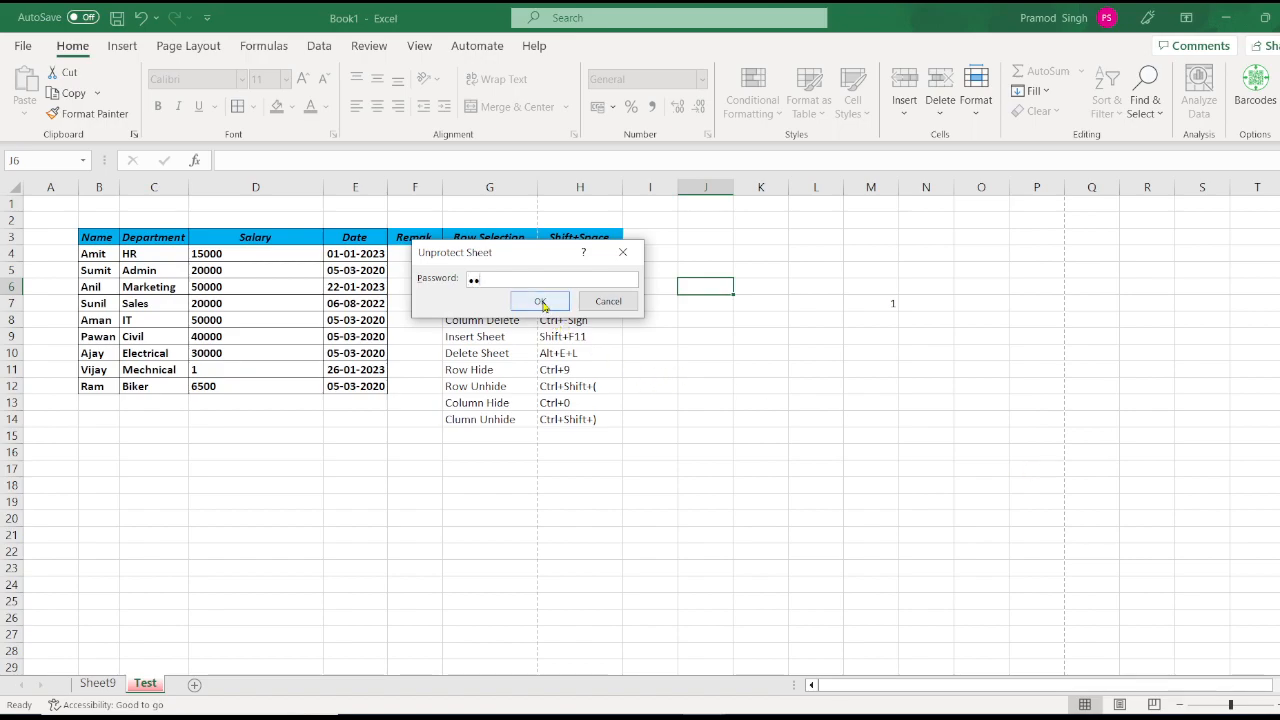
pyautogui.click(540, 302)
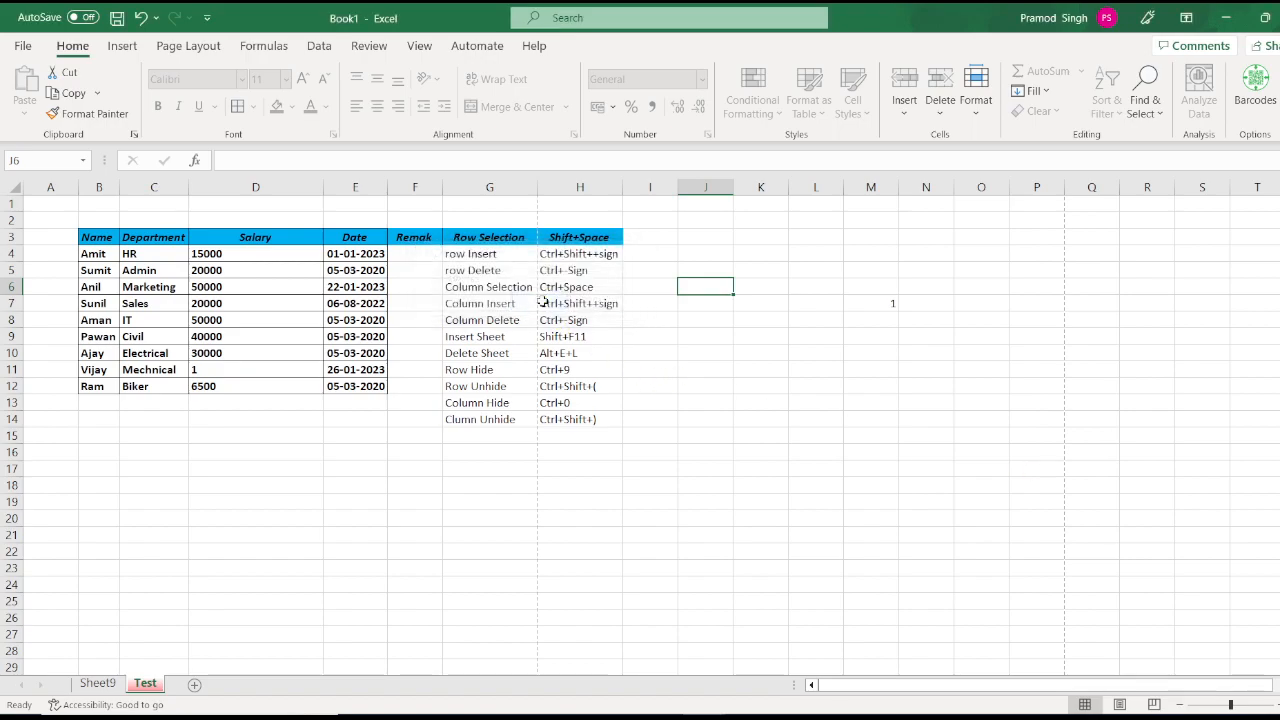
# Step: Begin copying the Test sheet to Book2, then cancel that attempt
pyautogui.click(984, 117)
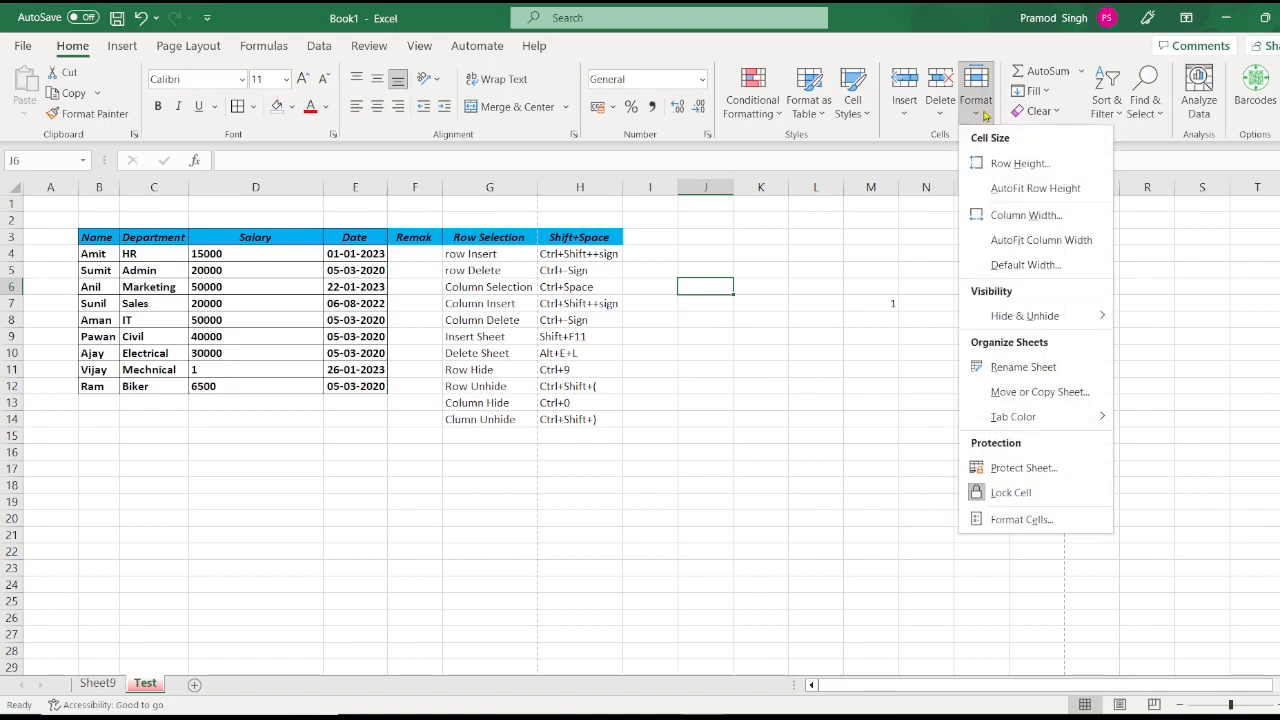
pyautogui.click(1078, 392)
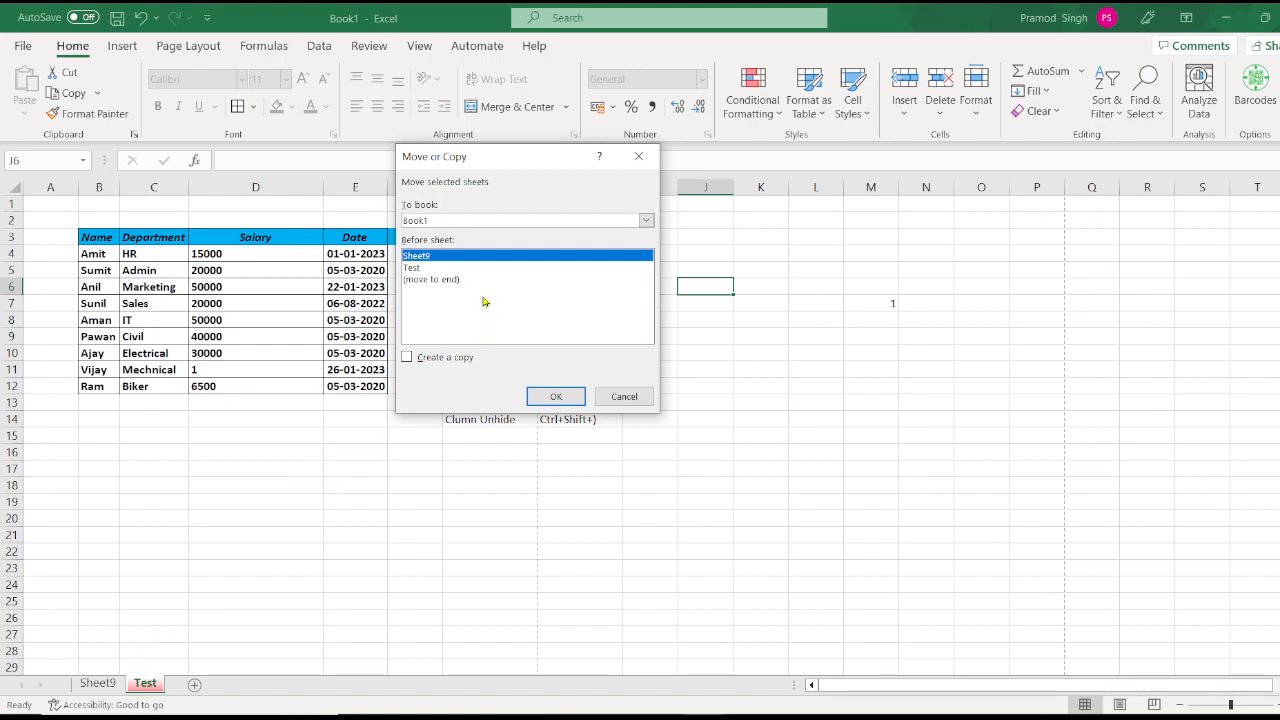
pyautogui.click(409, 358)
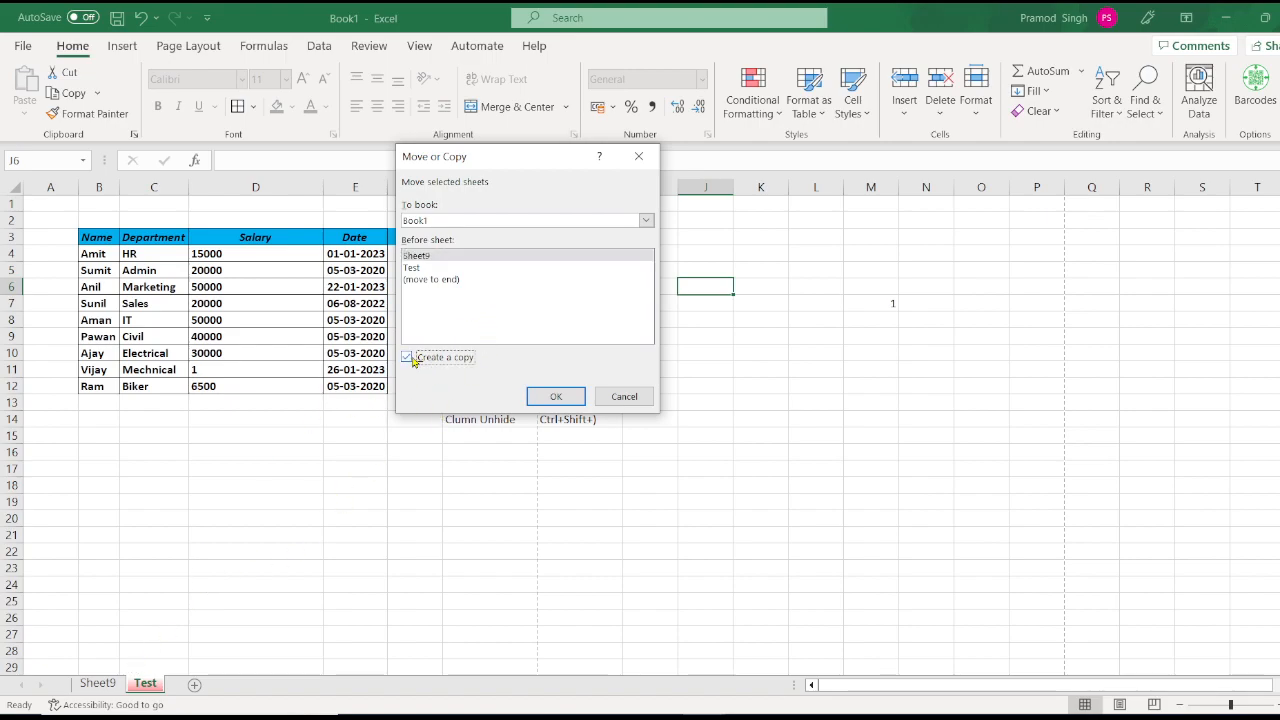
pyautogui.click(541, 256)
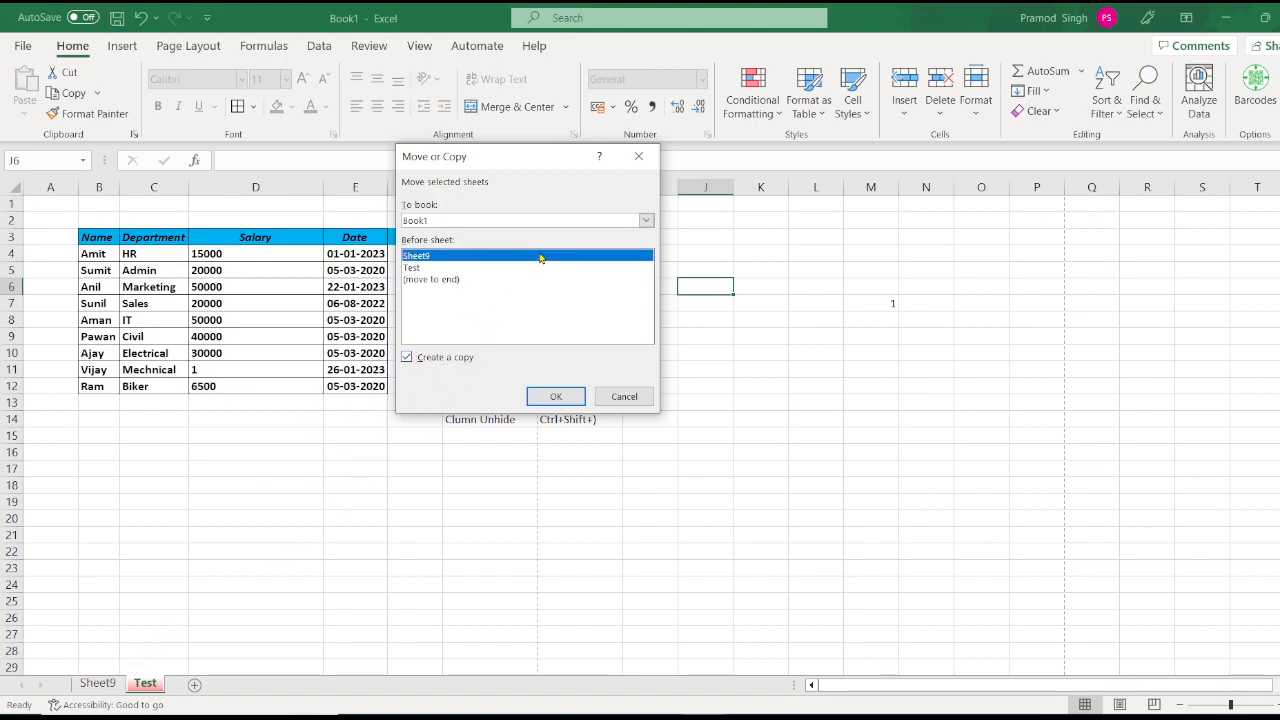
pyautogui.click(647, 220)
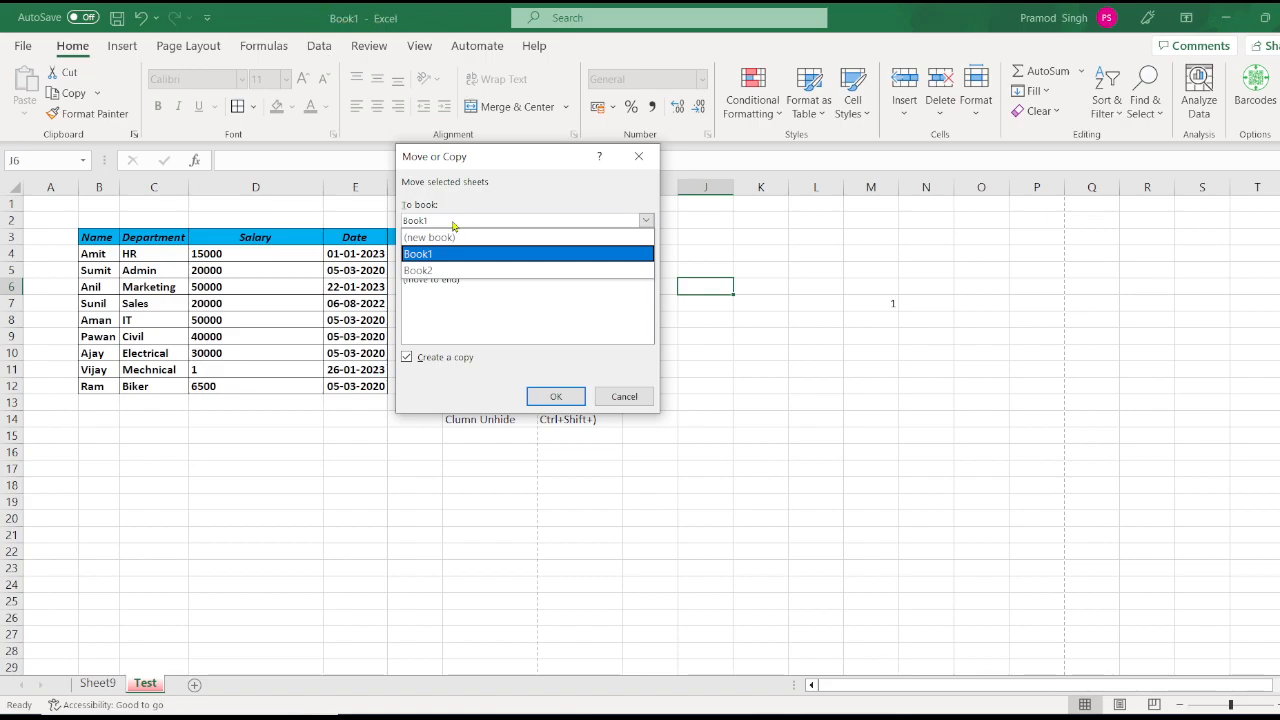
pyautogui.click(456, 270)
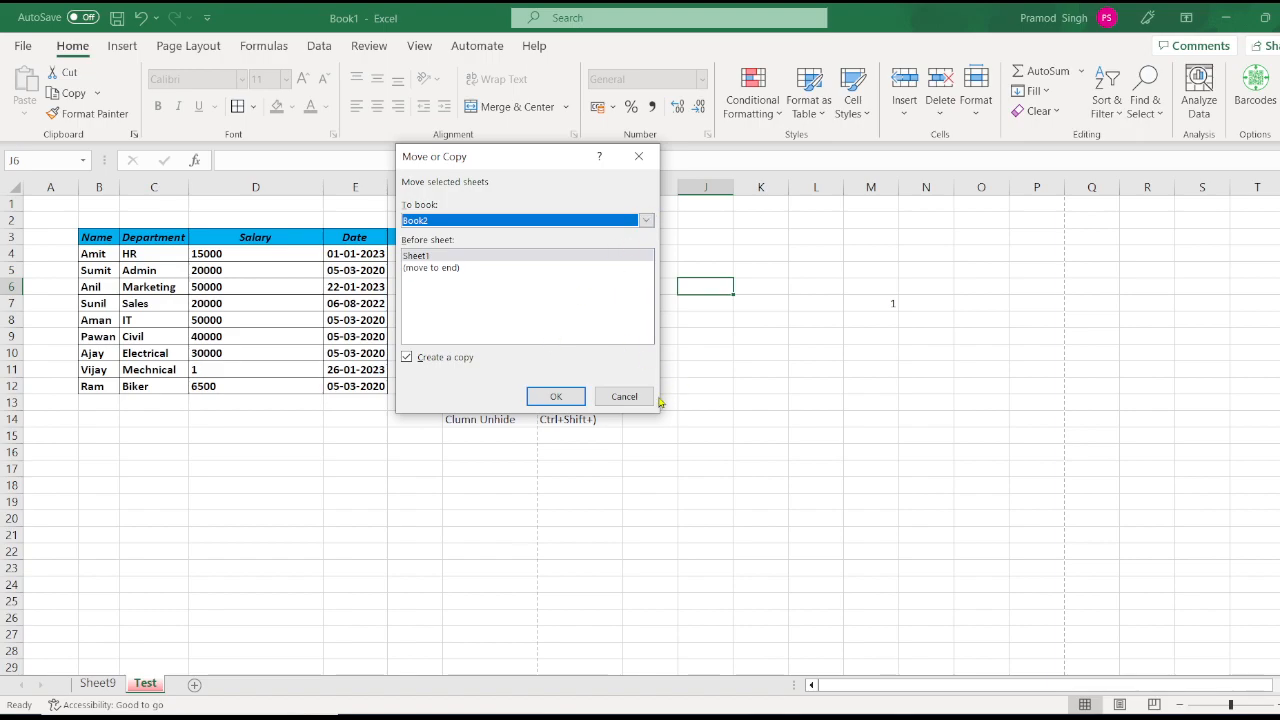
pyautogui.click(624, 396)
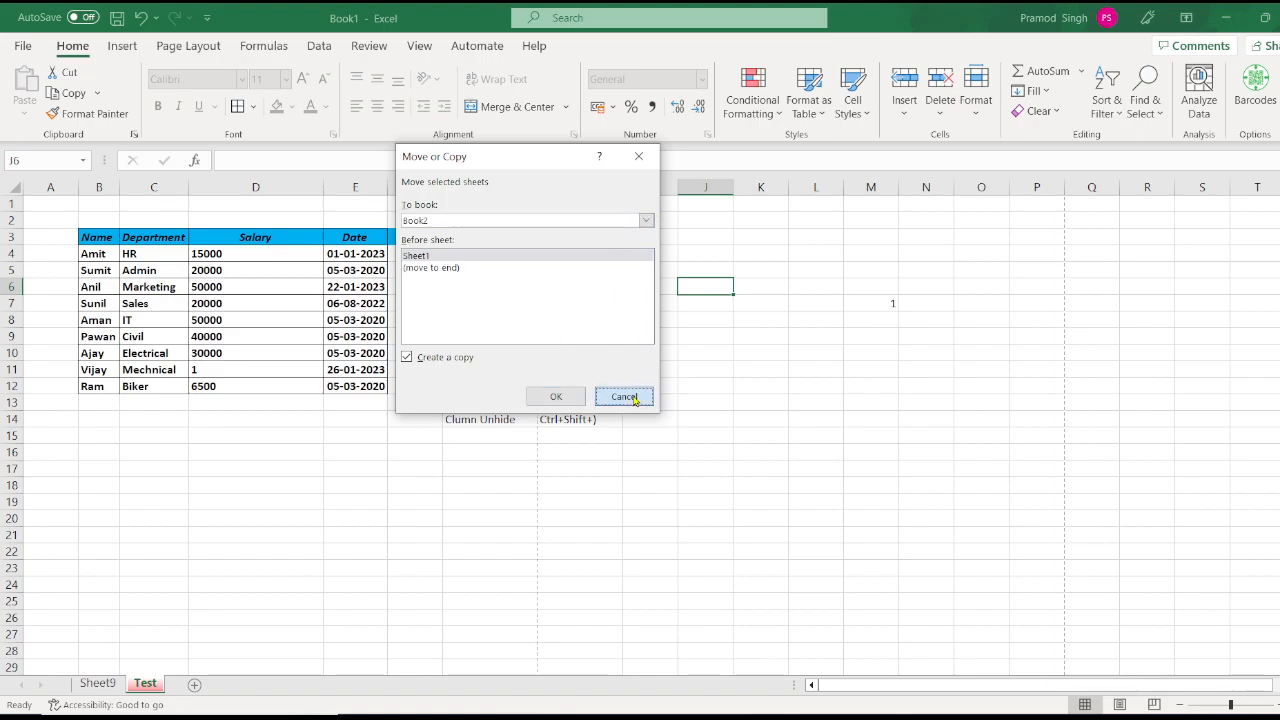
# Step: Copy the Test sheet into Book2 with Create a copy ticked
pyautogui.click(977, 118)
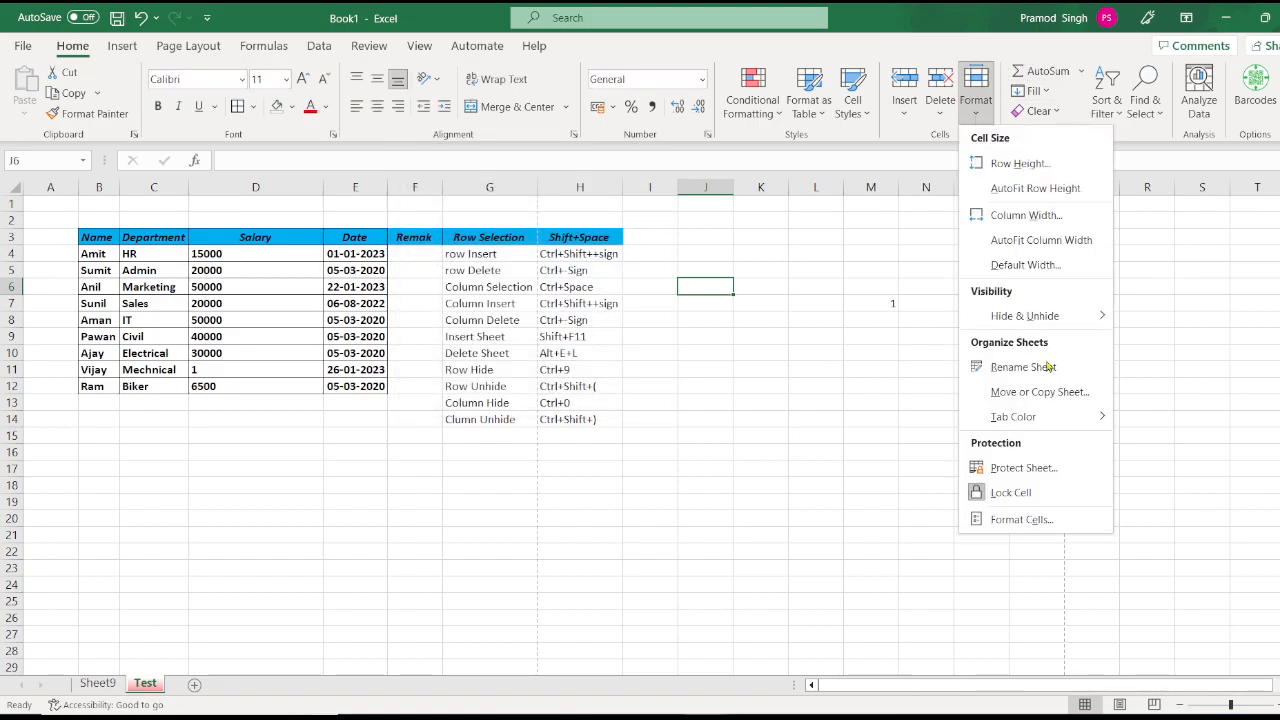
pyautogui.click(1058, 408)
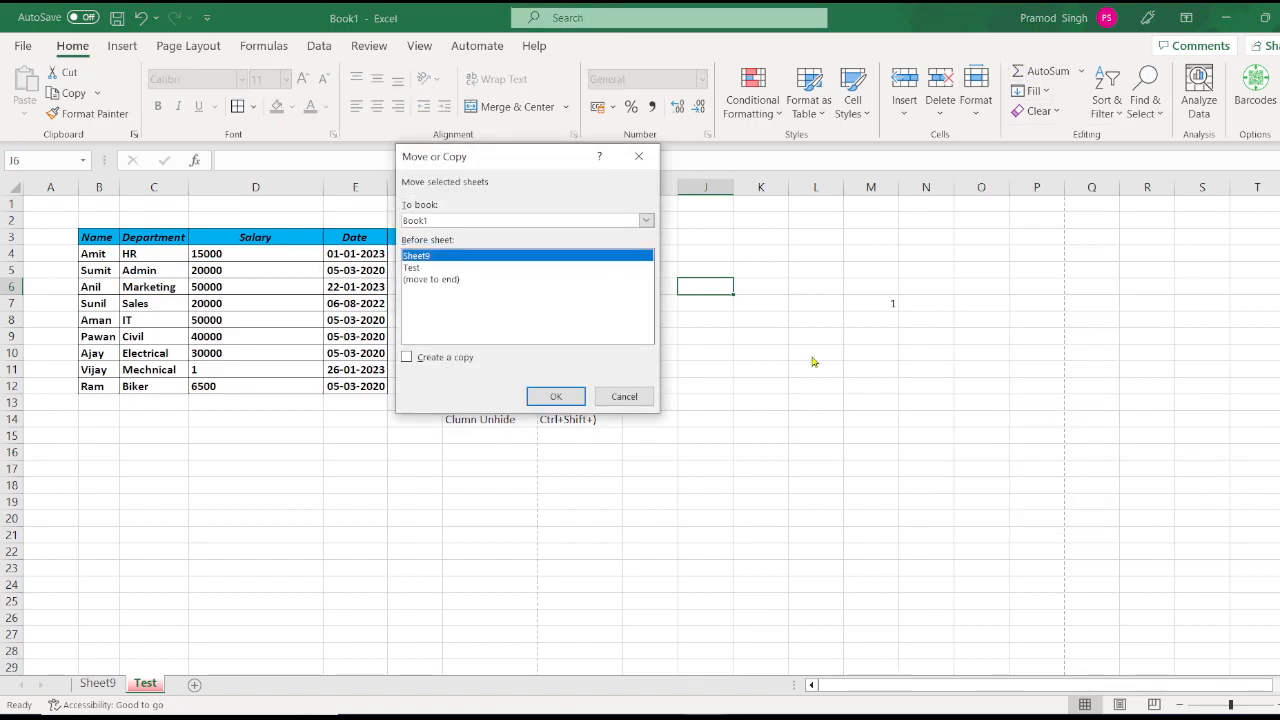
pyautogui.click(514, 270)
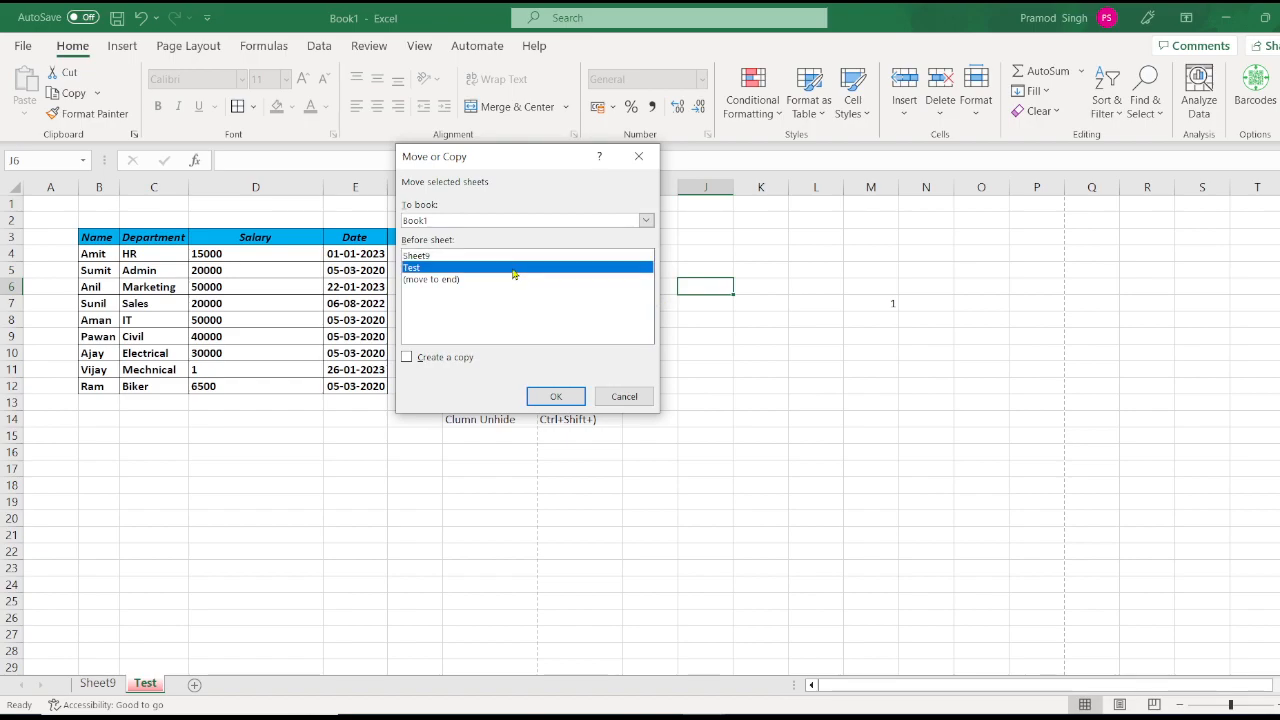
pyautogui.click(407, 357)
pyautogui.click(645, 220)
pyautogui.click(591, 270)
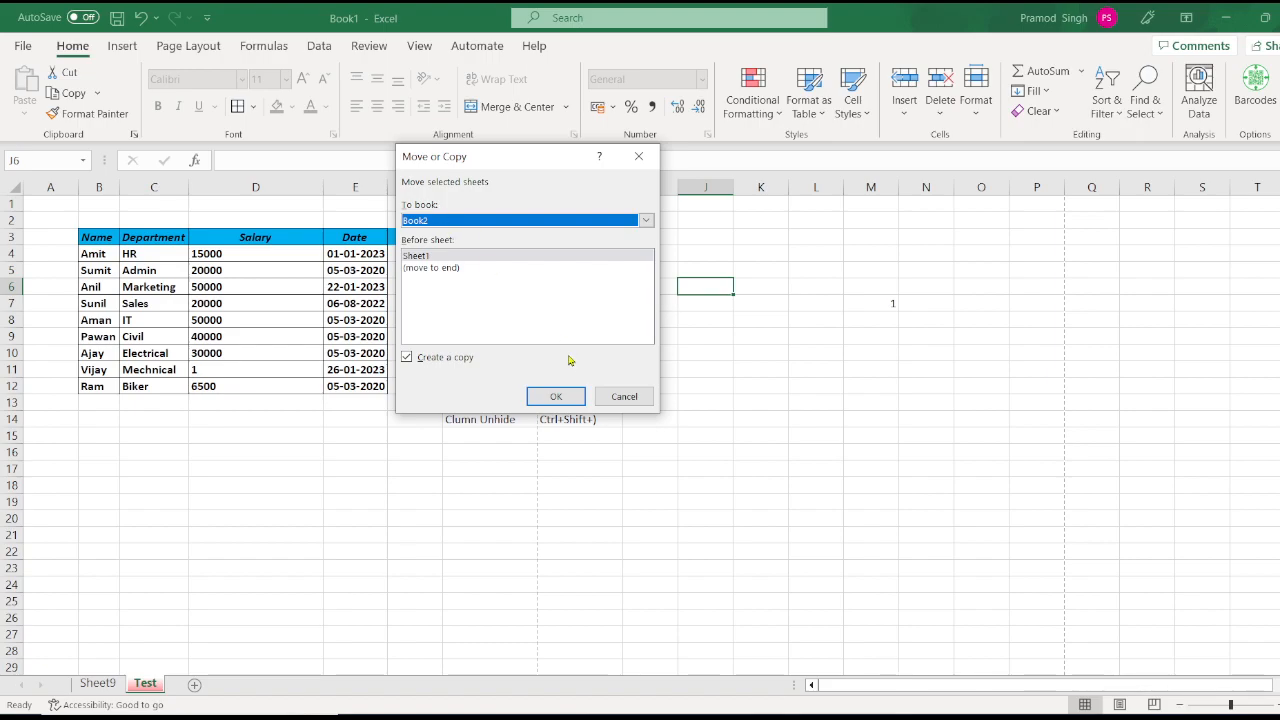
pyautogui.click(567, 396)
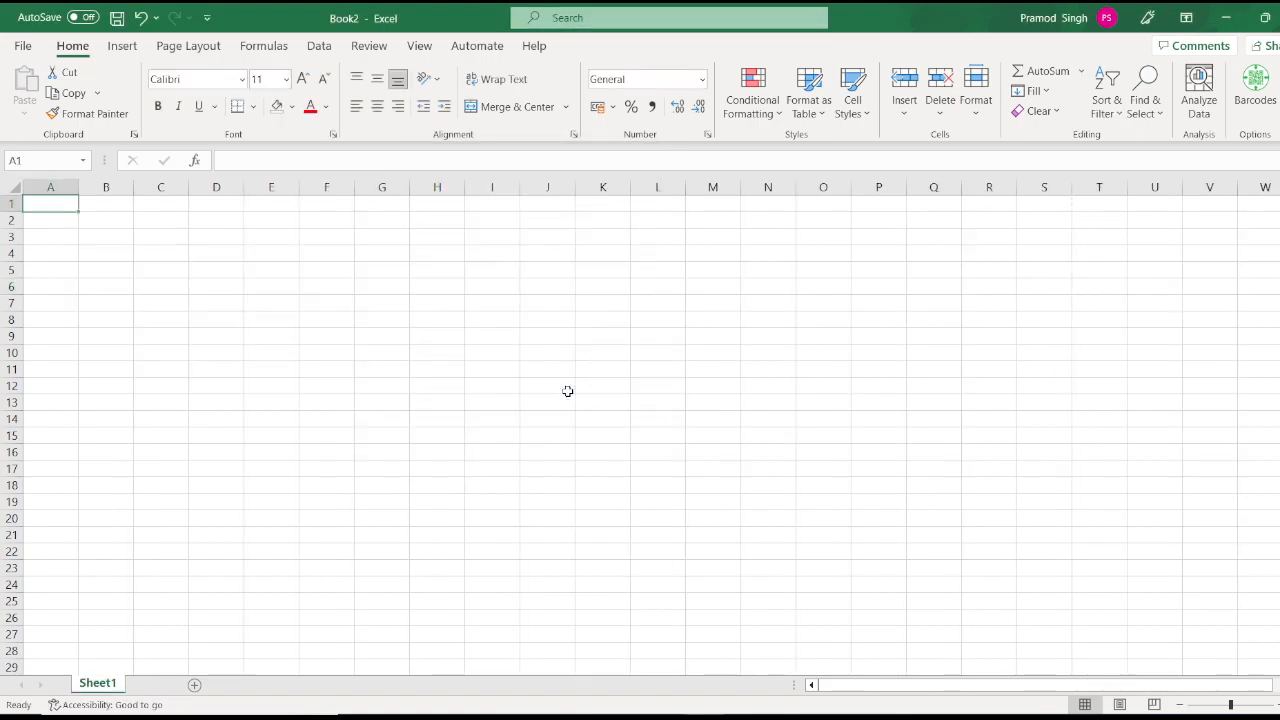
# Step: Inspect the copied Test sheet in Book2, then return to Book1
pyautogui.click(567, 390)
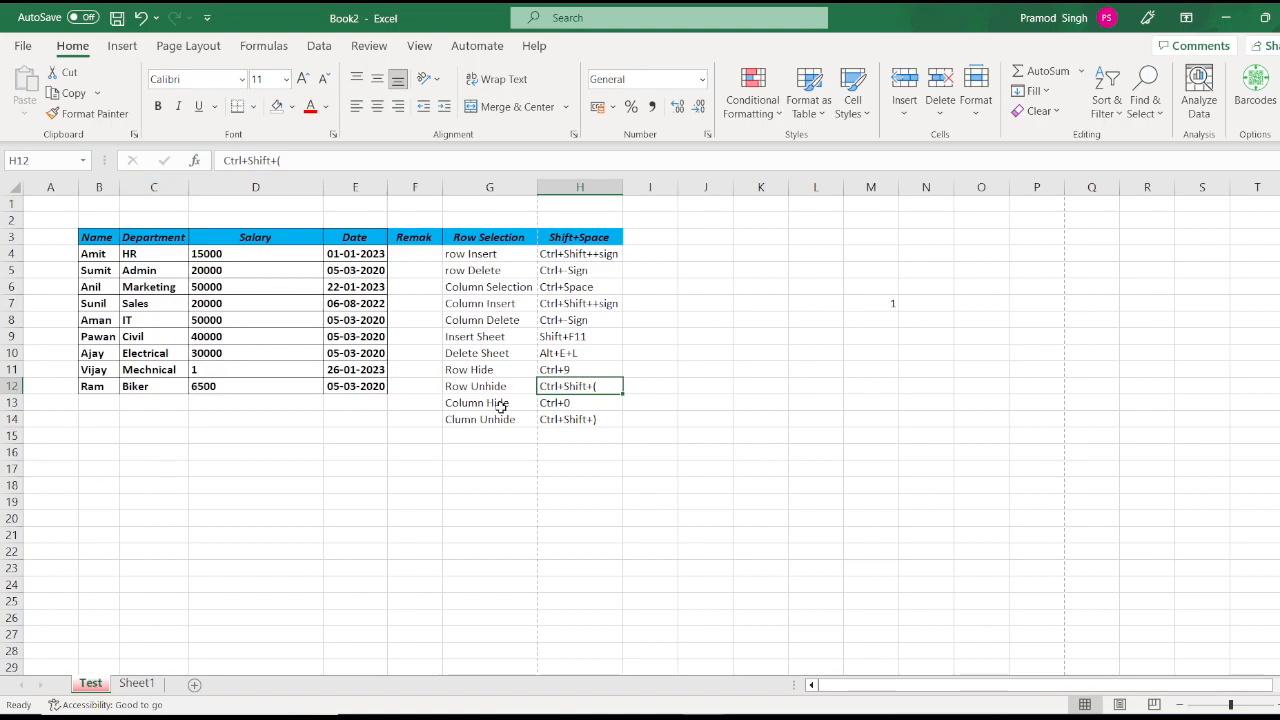
pyautogui.hotkey('alt', 'Tab')
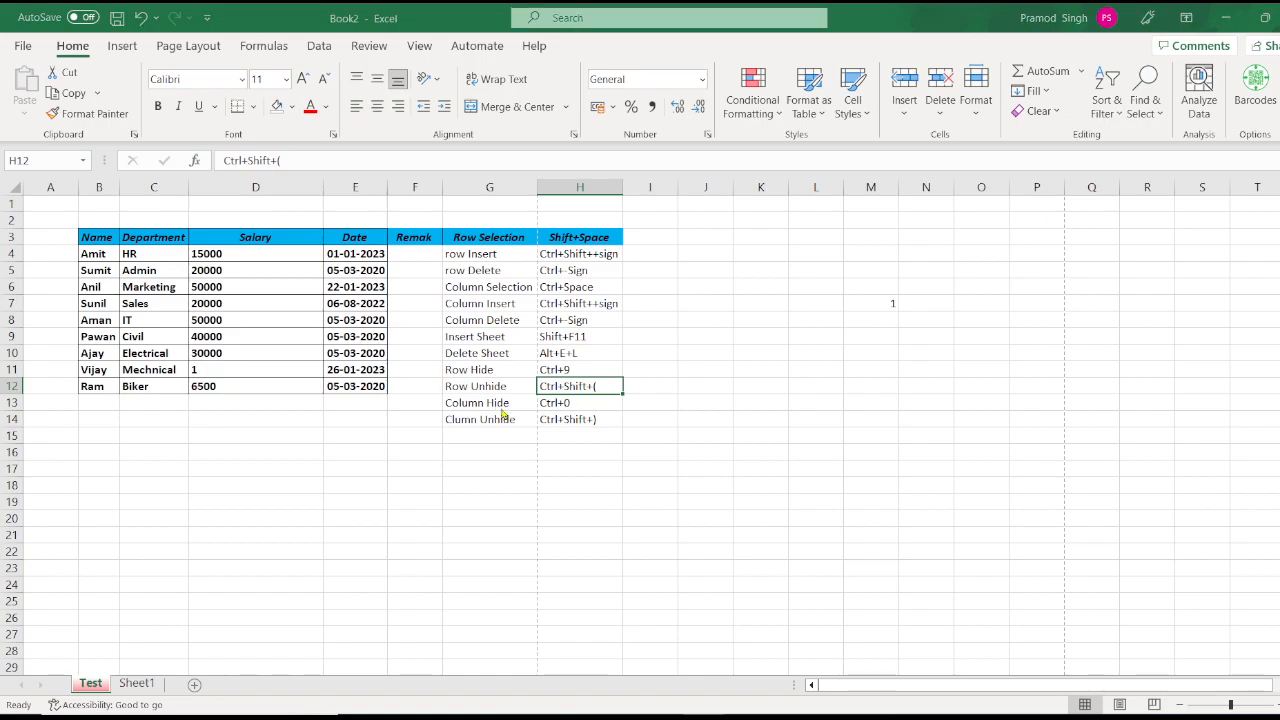